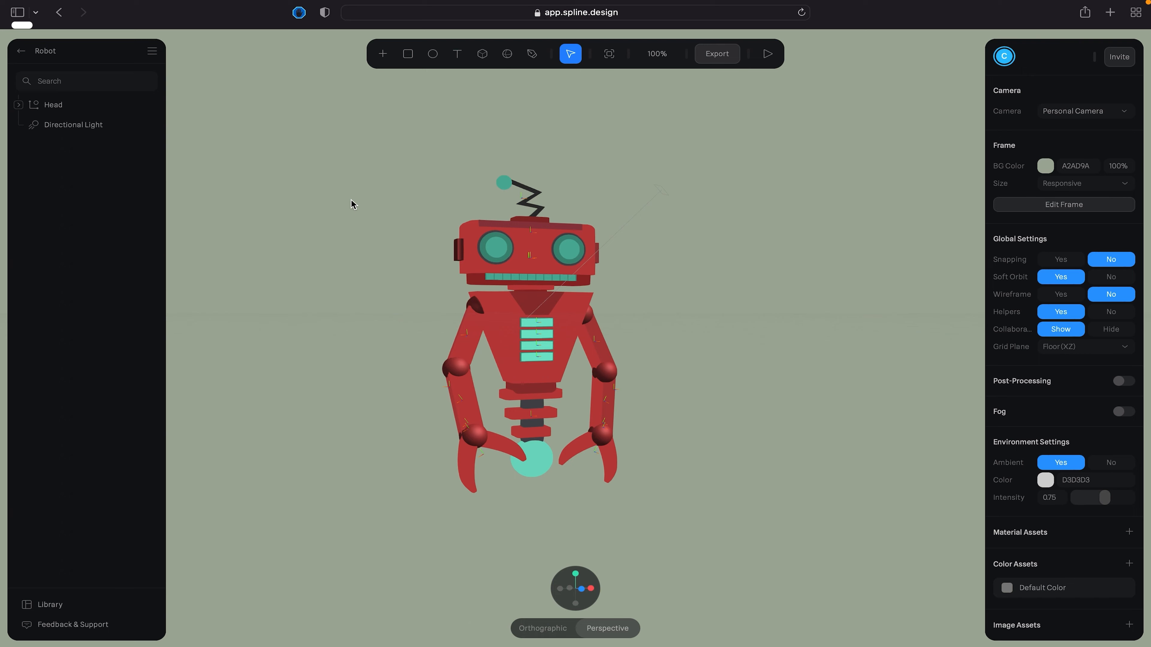
- Preview the robot scene in play mode and return to editing
right_click_drag(339, 267, 330, 290)
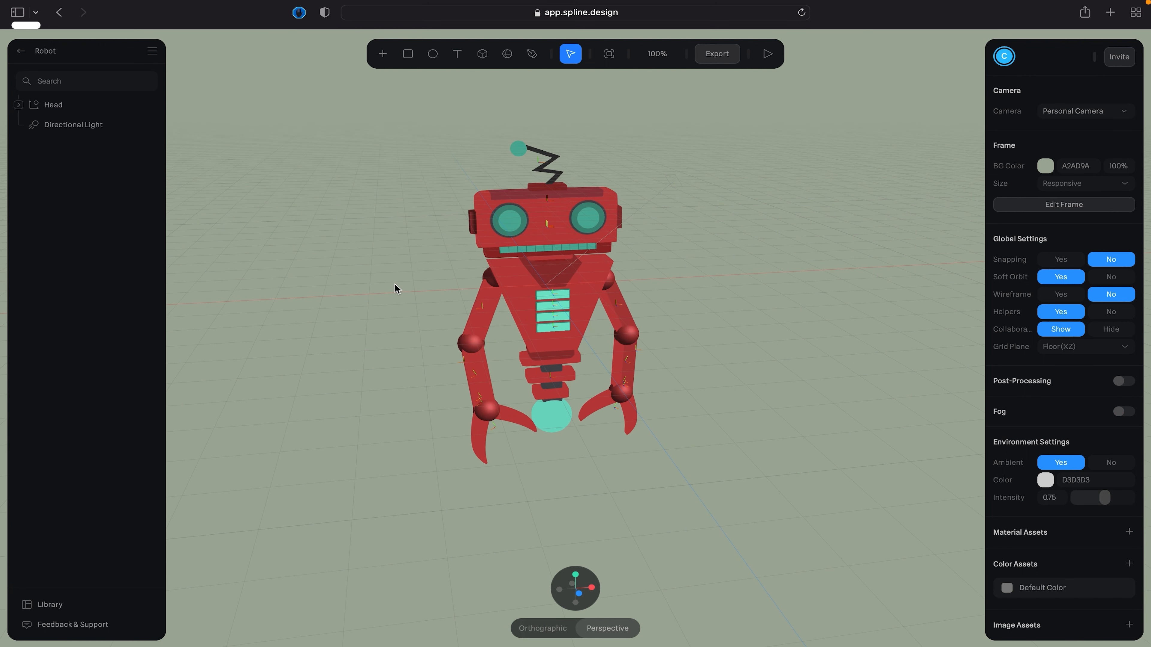
scroll(396, 289, "up", 2)
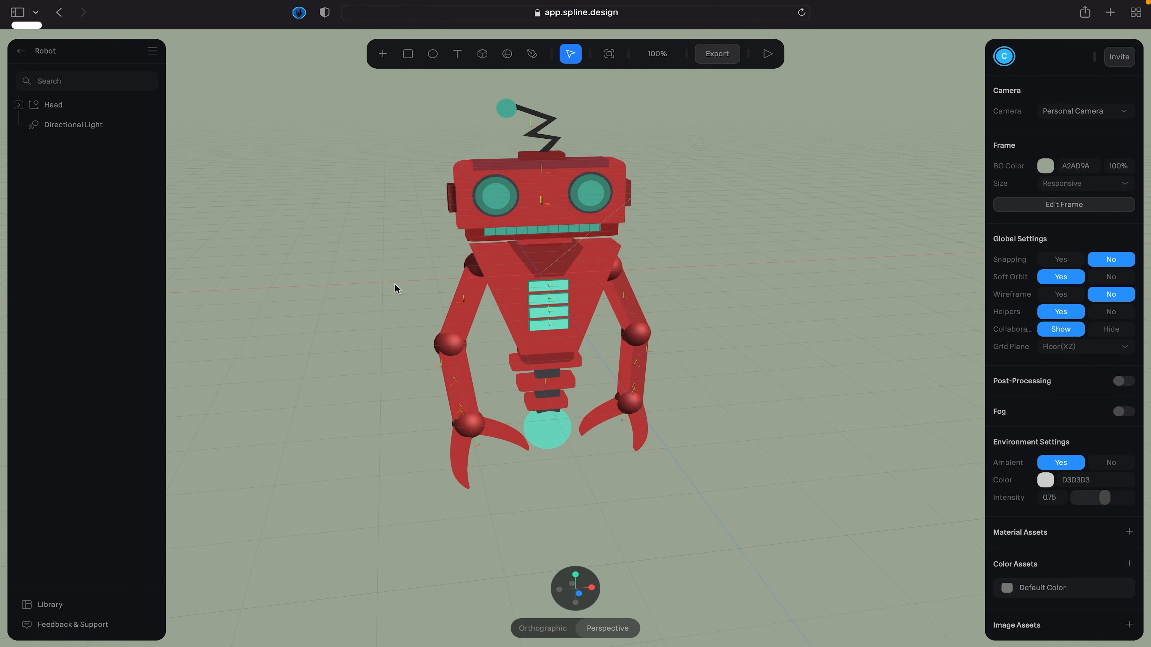
scroll(396, 289, "down", 2)
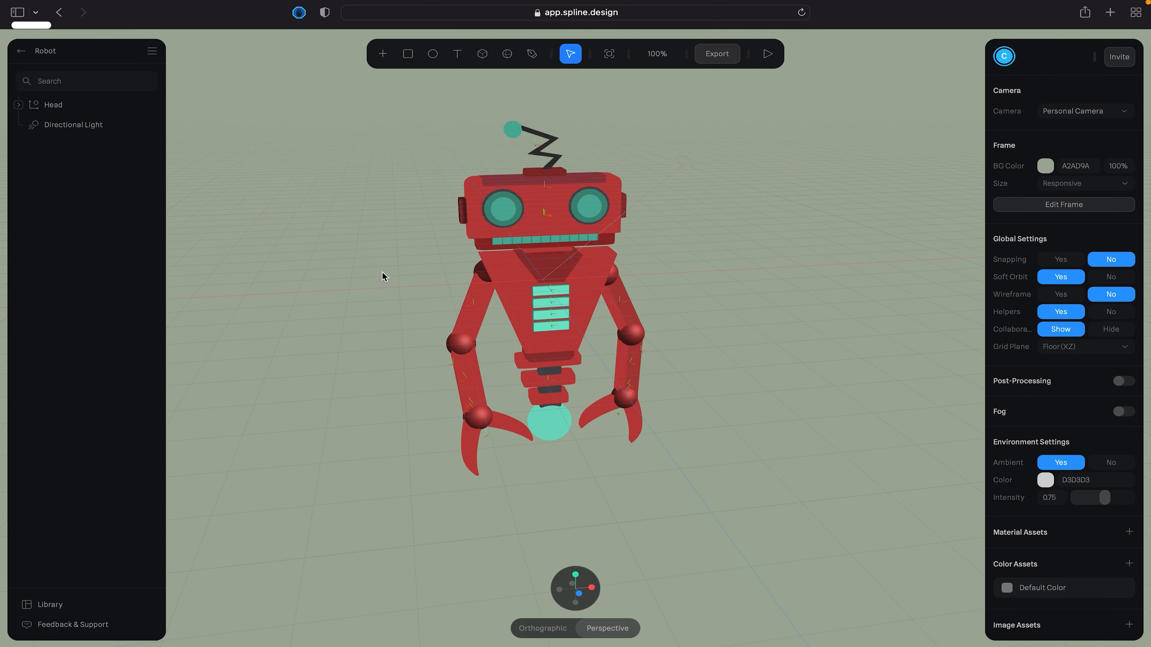
left_click_drag(388, 275, 434, 263)
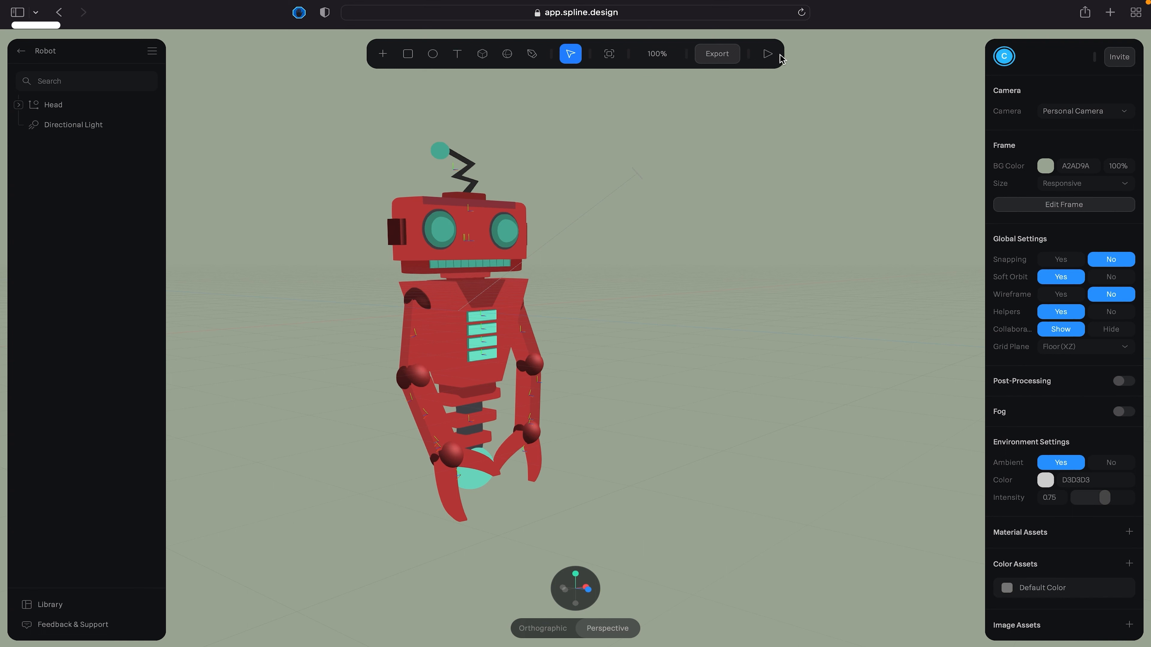
left_click(770, 58)
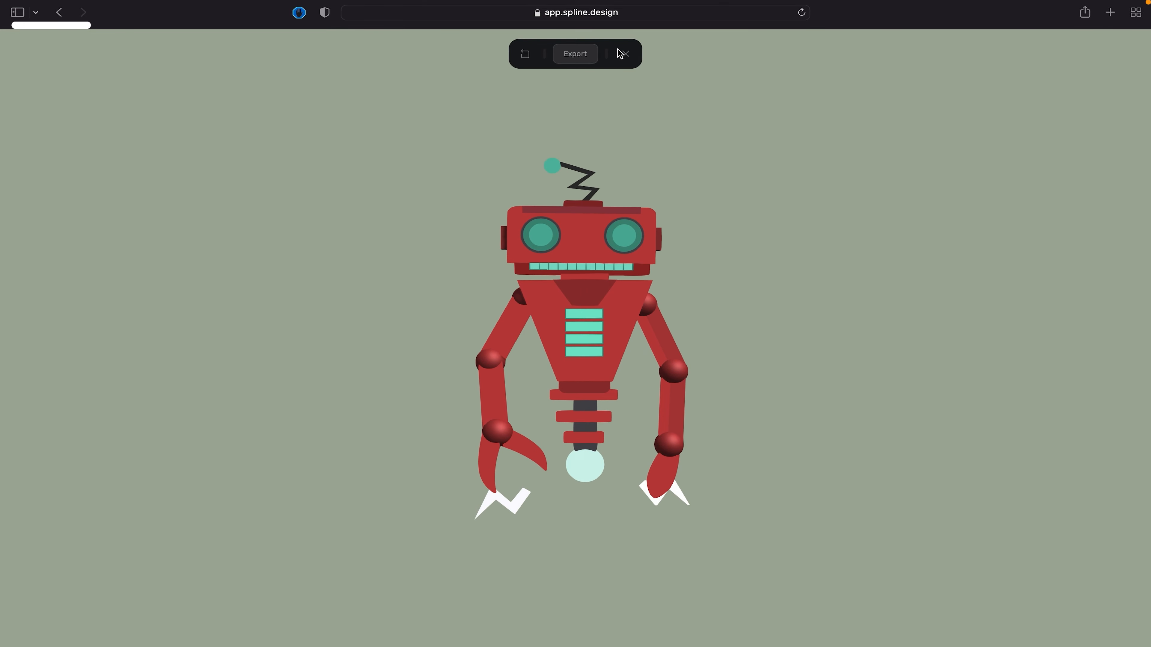
left_click(625, 54)
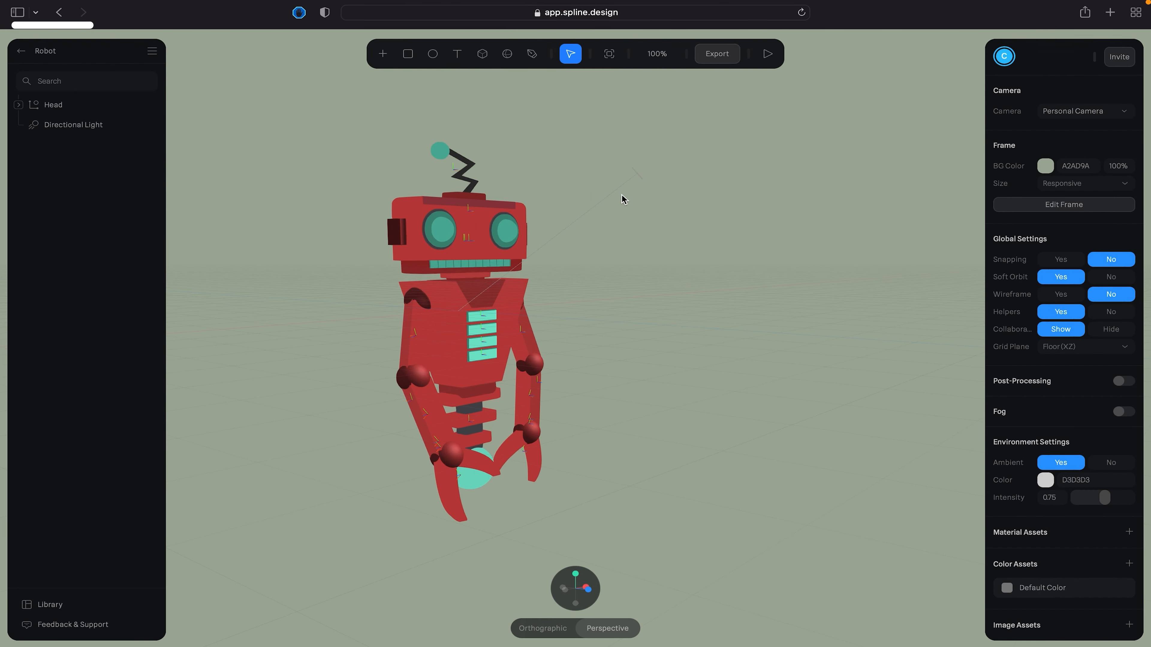
- Expand the Head group and examine its child objects, including the arm groups and Boolean 2, along with their states and events
left_click(100, 104)
left_click(18, 105)
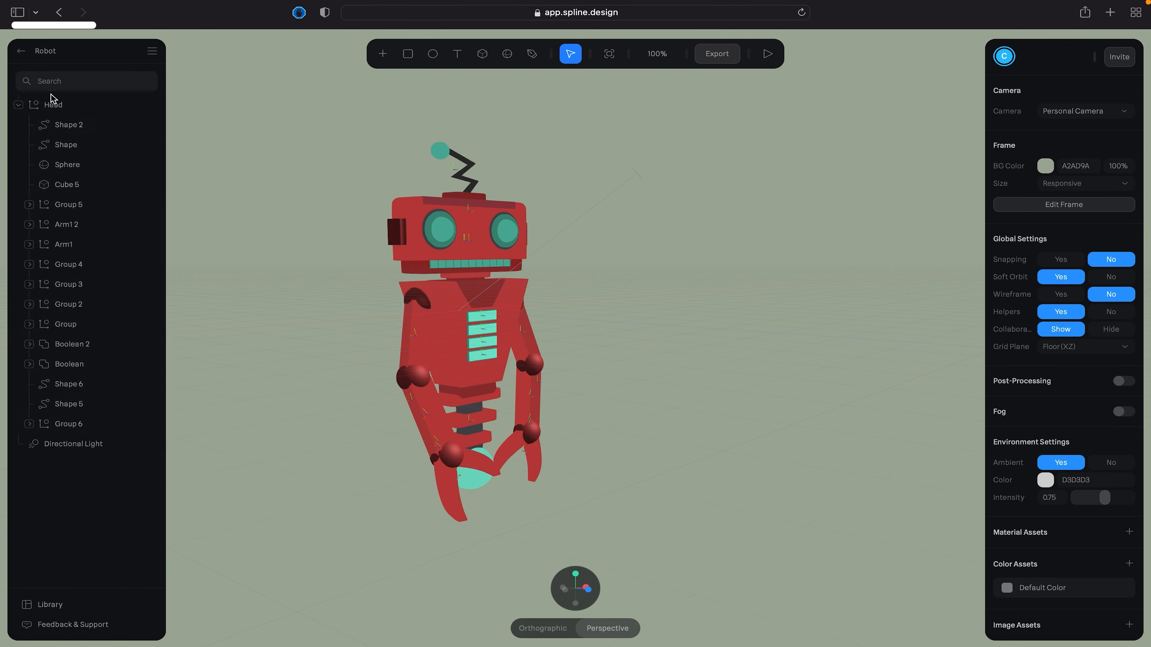
left_click(54, 104)
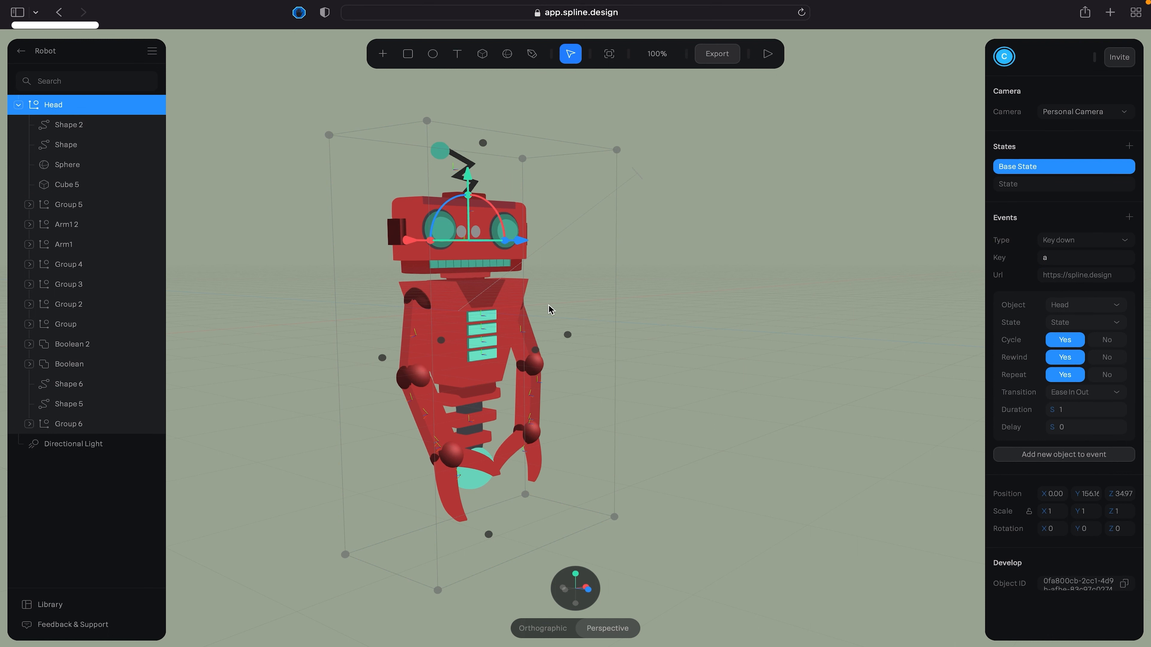
left_click(82, 206)
left_click(80, 222)
left_click(82, 245)
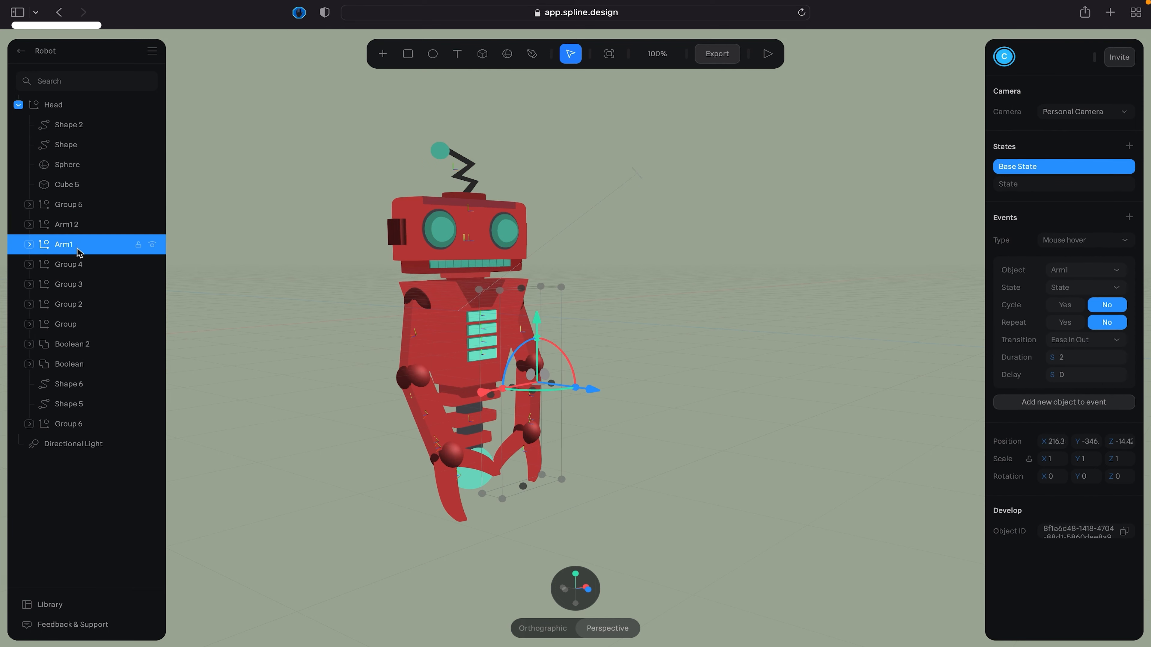
left_click(88, 283)
left_click(74, 346)
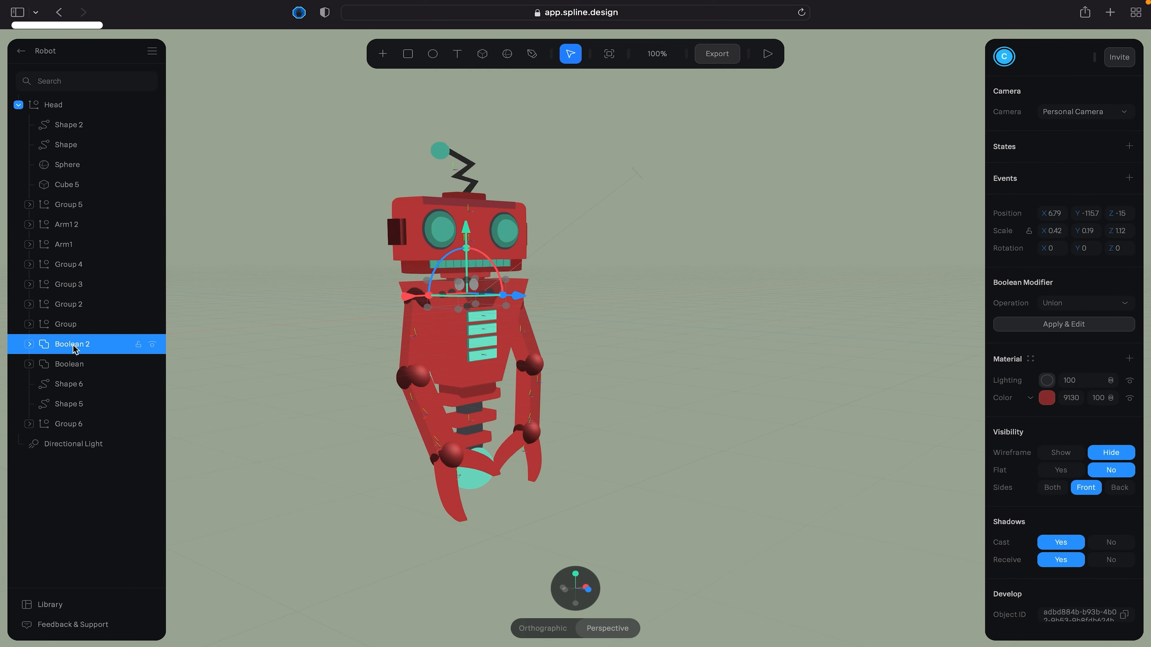
left_click(69, 268)
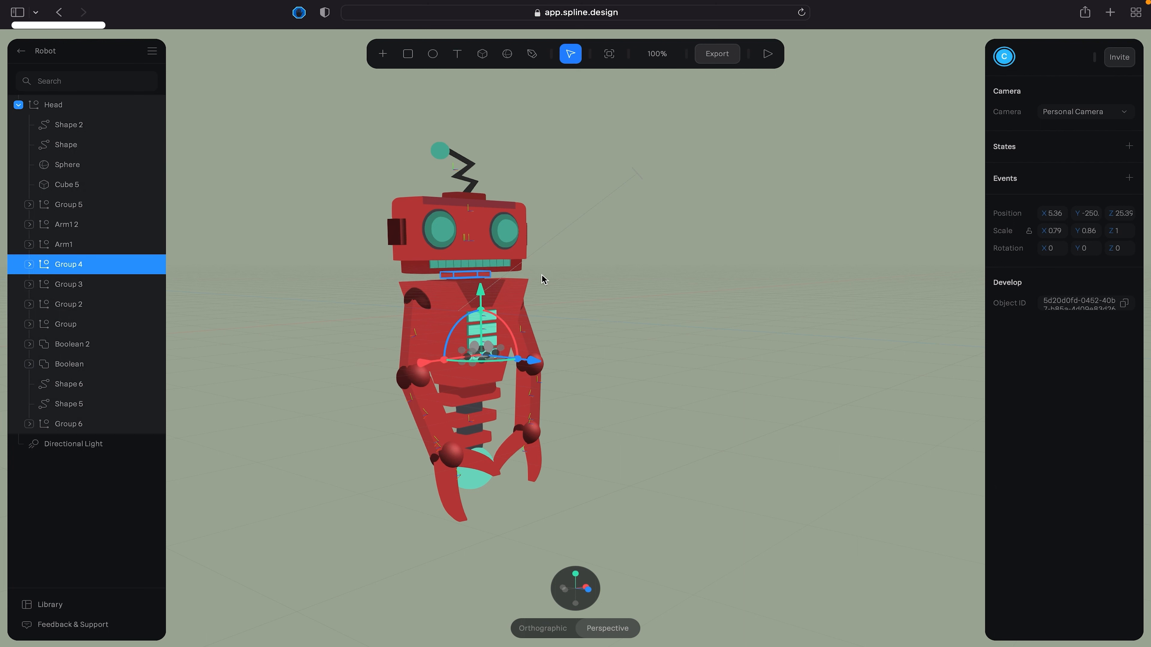
left_click(647, 267)
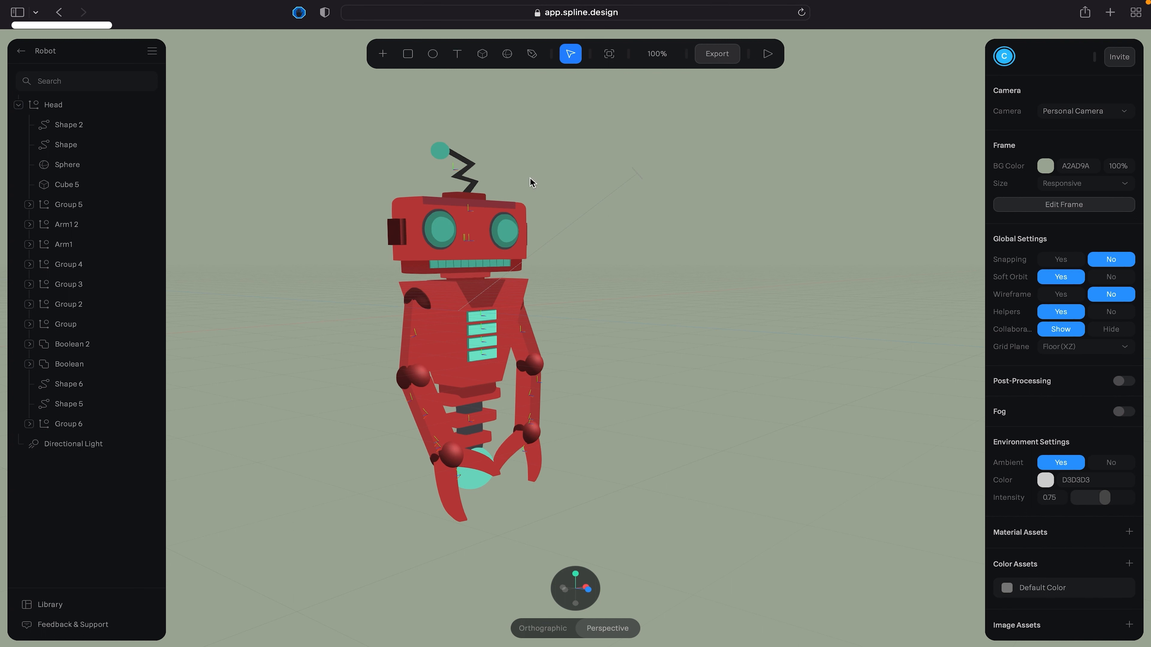
- Leave the Robot file, look over the example scenes in the Library and return to My Files
left_click(21, 53)
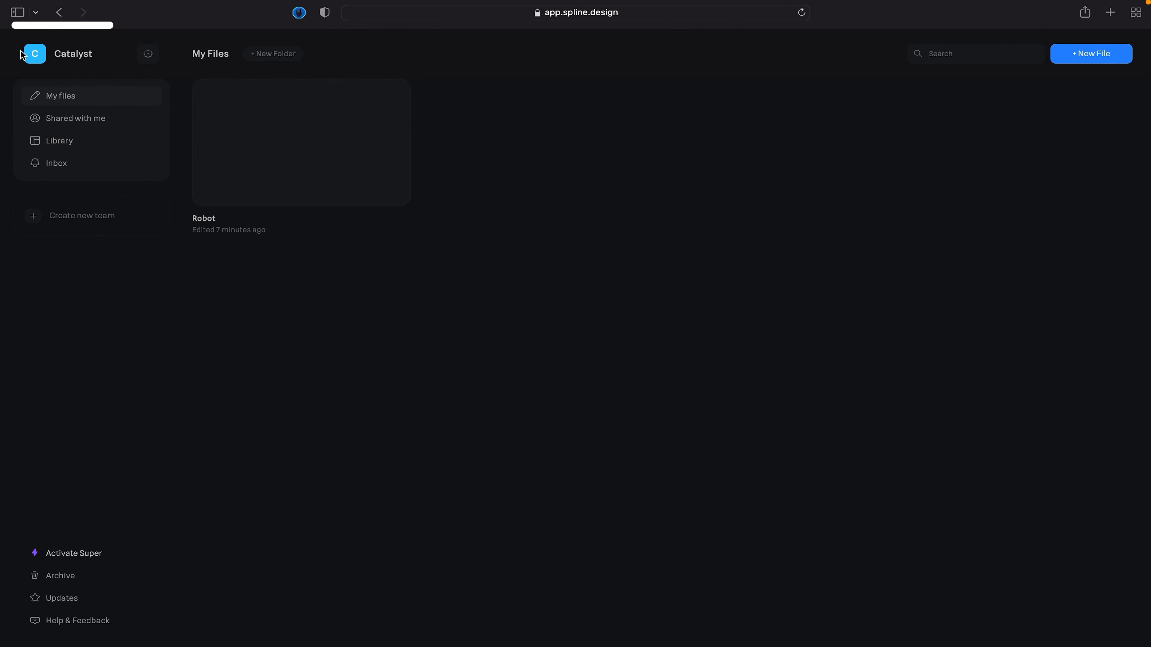
left_click(64, 146)
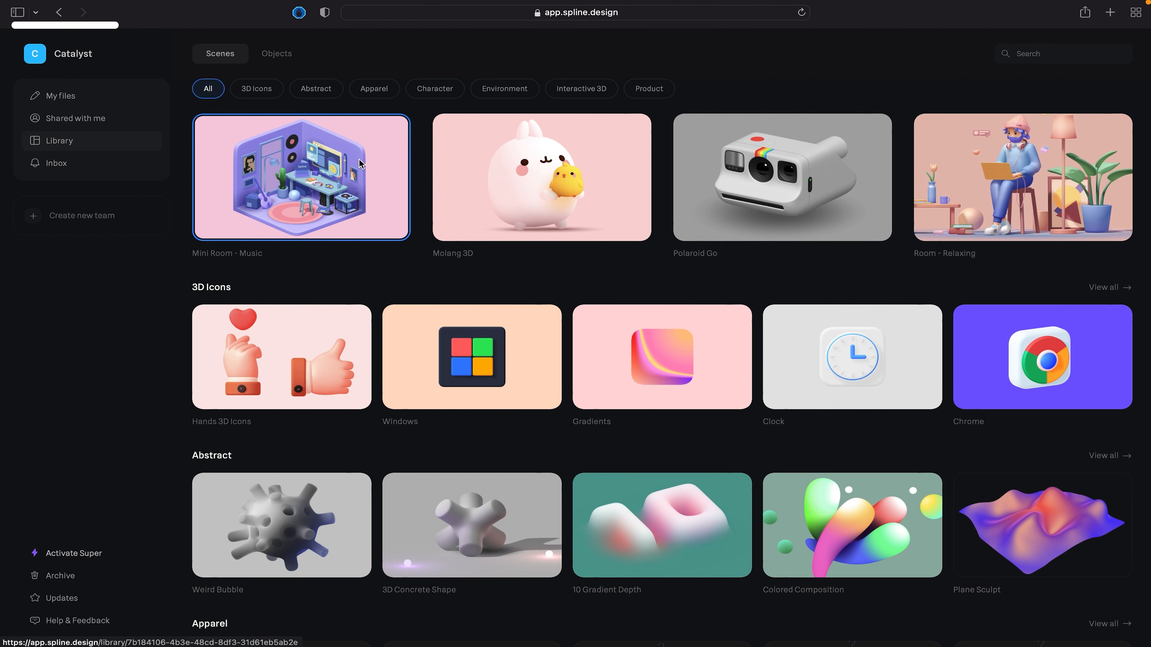
left_click(68, 101)
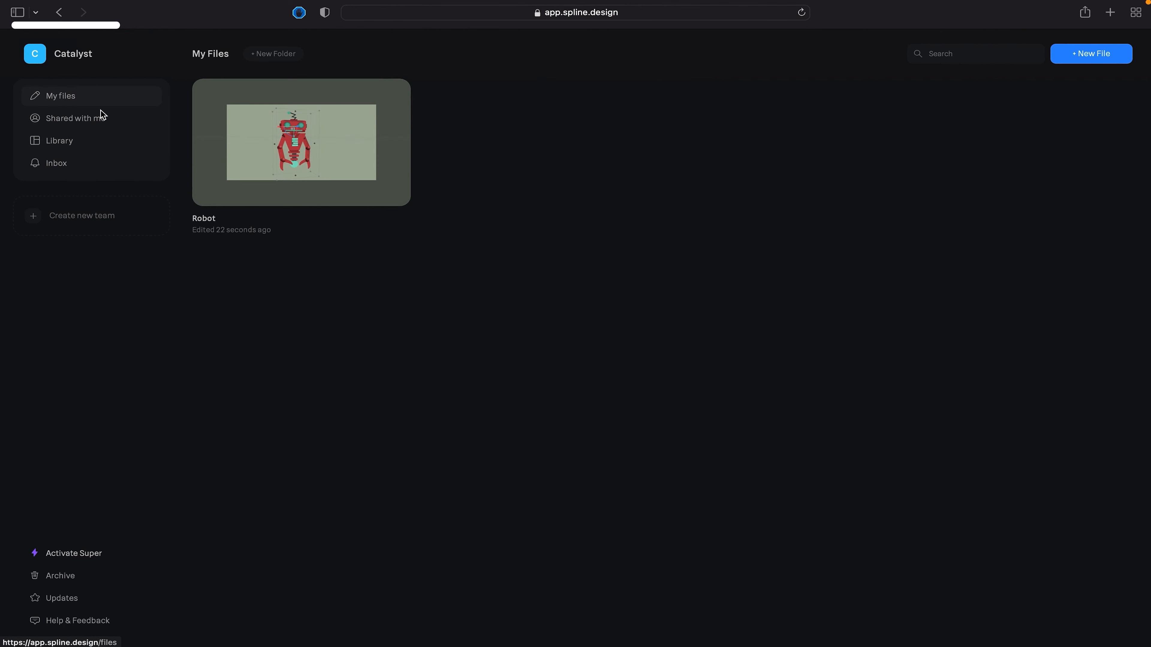
- Create a new file and look at its default rectangle and directional light
left_click(1123, 61)
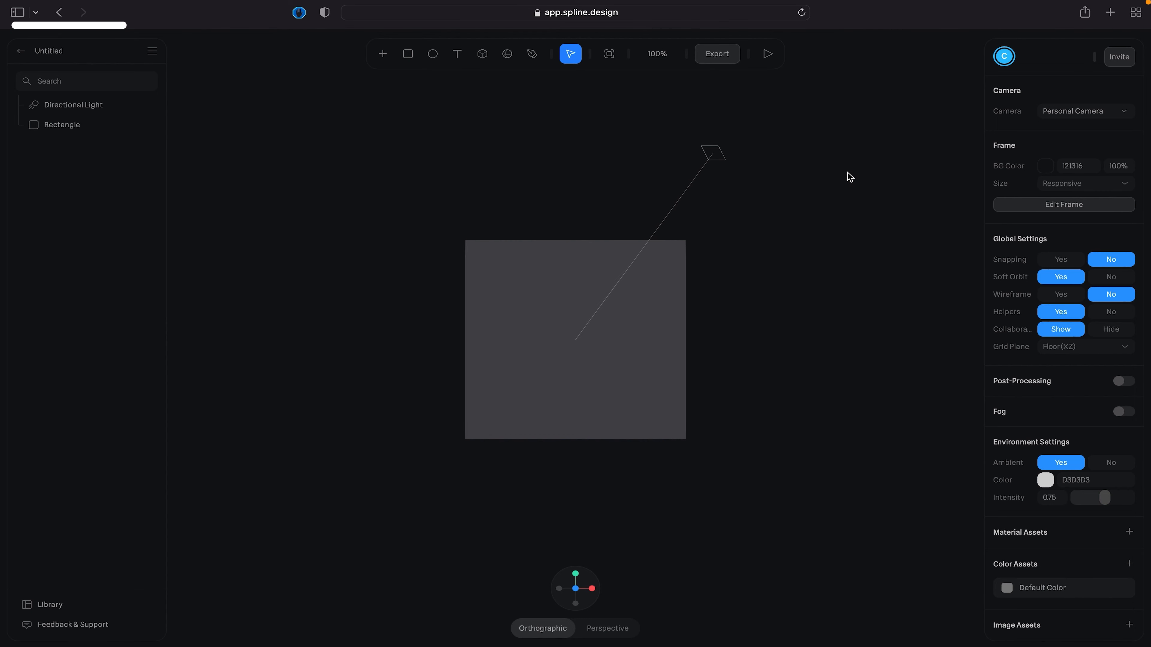
mouse_move(826, 186)
left_mouse_down("alt")
mouse_move(810, 193)
mouse_move(825, 190)
left_mouse_up("alt")
left_click(520, 294)
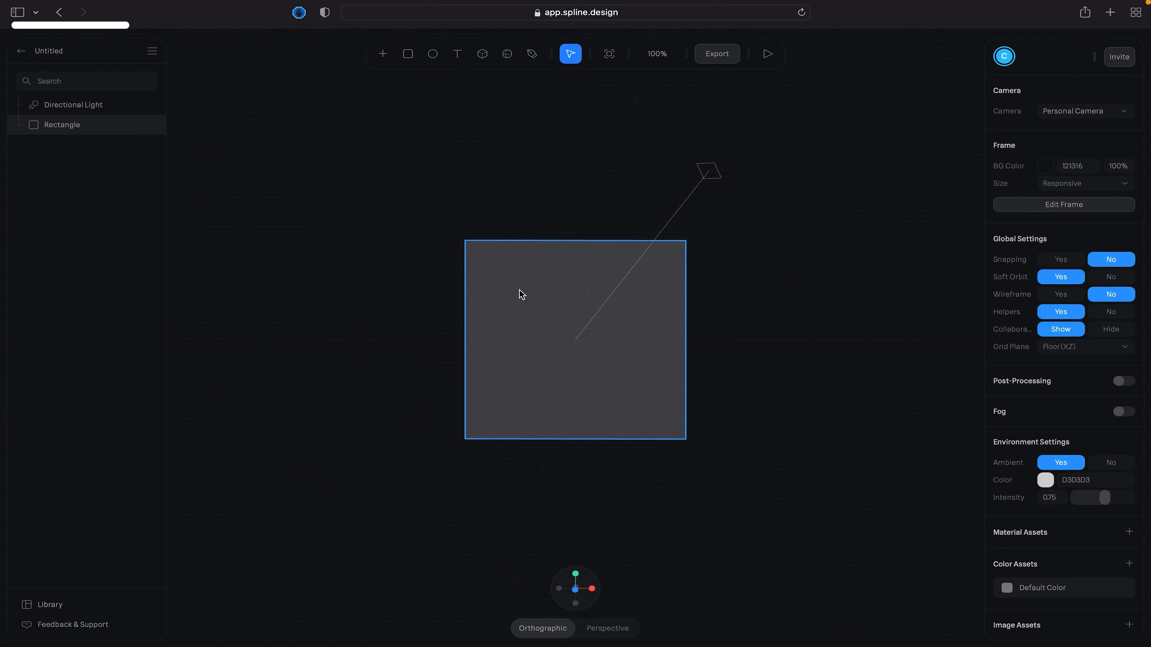
left_click(810, 264)
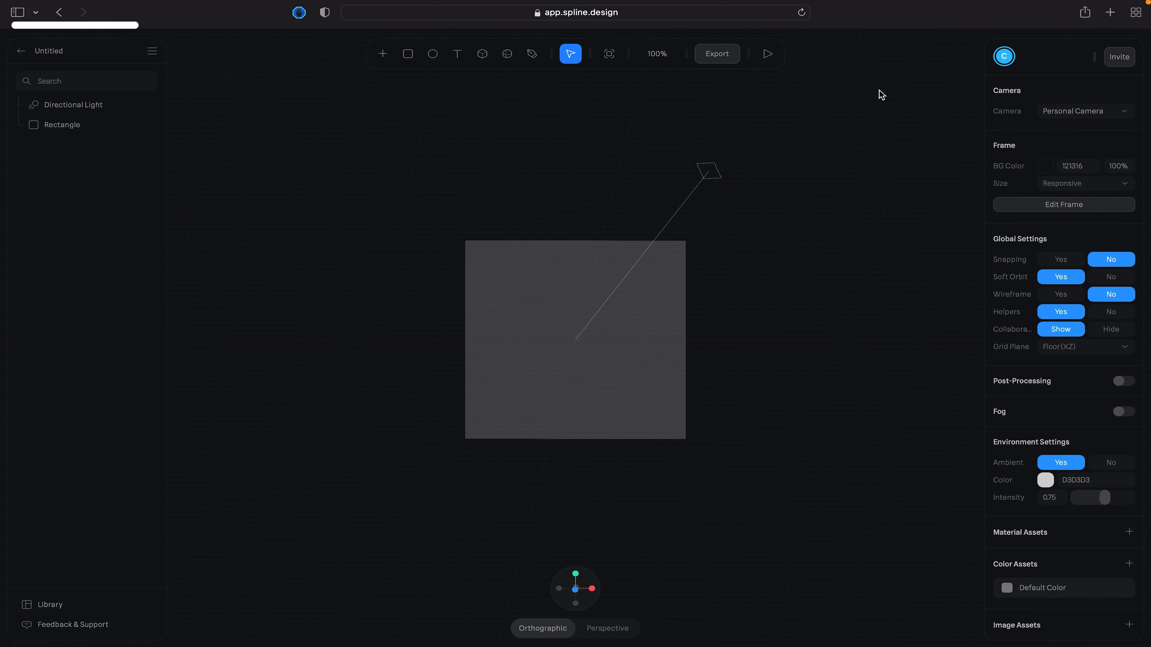
- Set the frame's background color to light blue 8399D9
left_click(1045, 166)
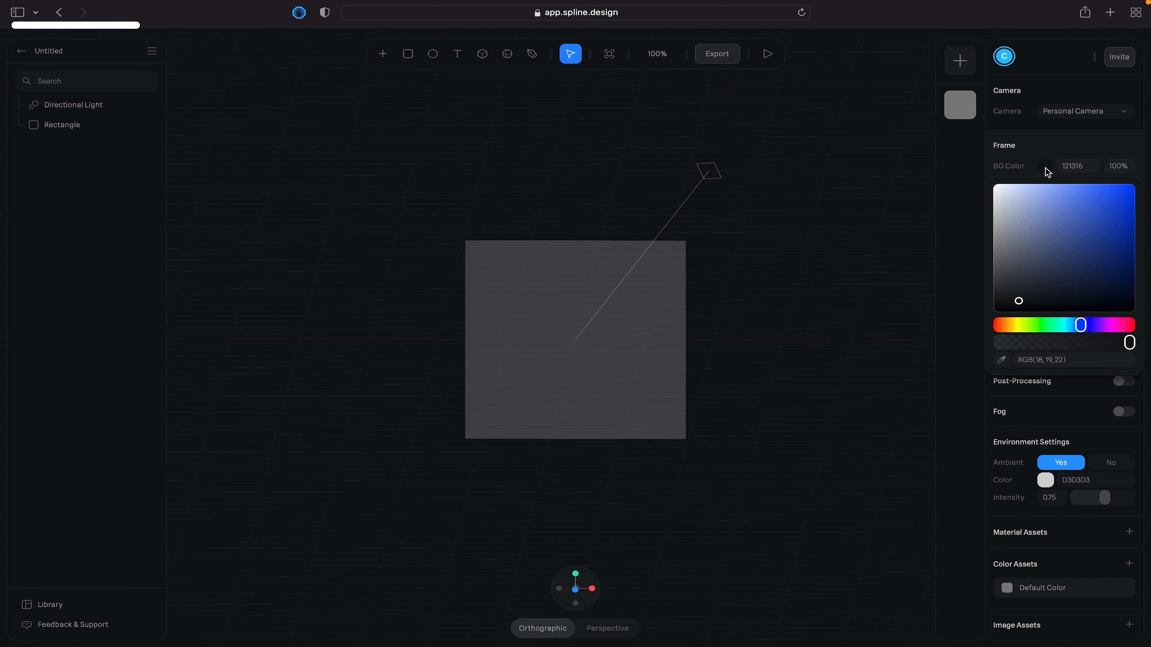
left_click_drag(1066, 234, 1049, 203)
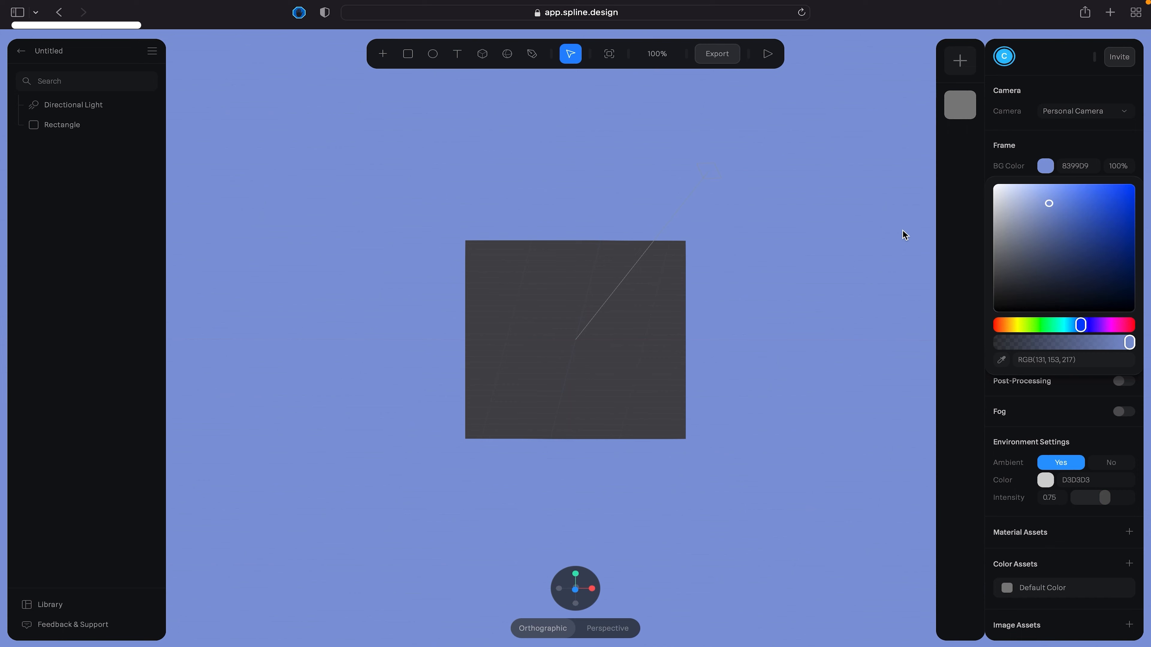
left_click(964, 175)
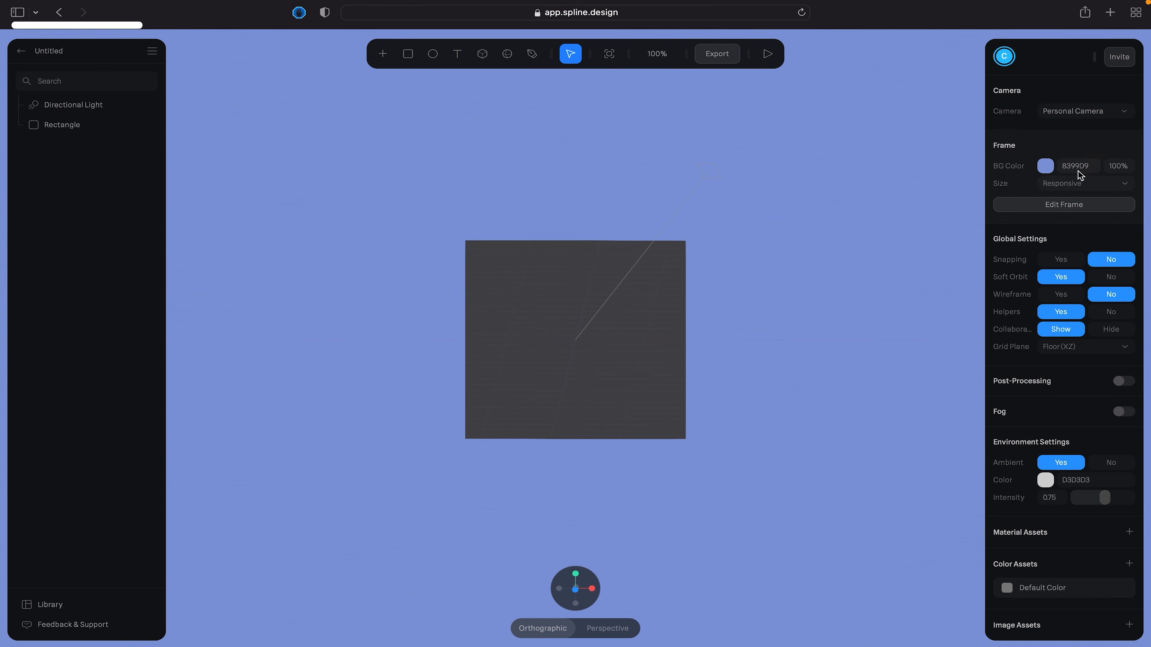
left_click(1045, 166)
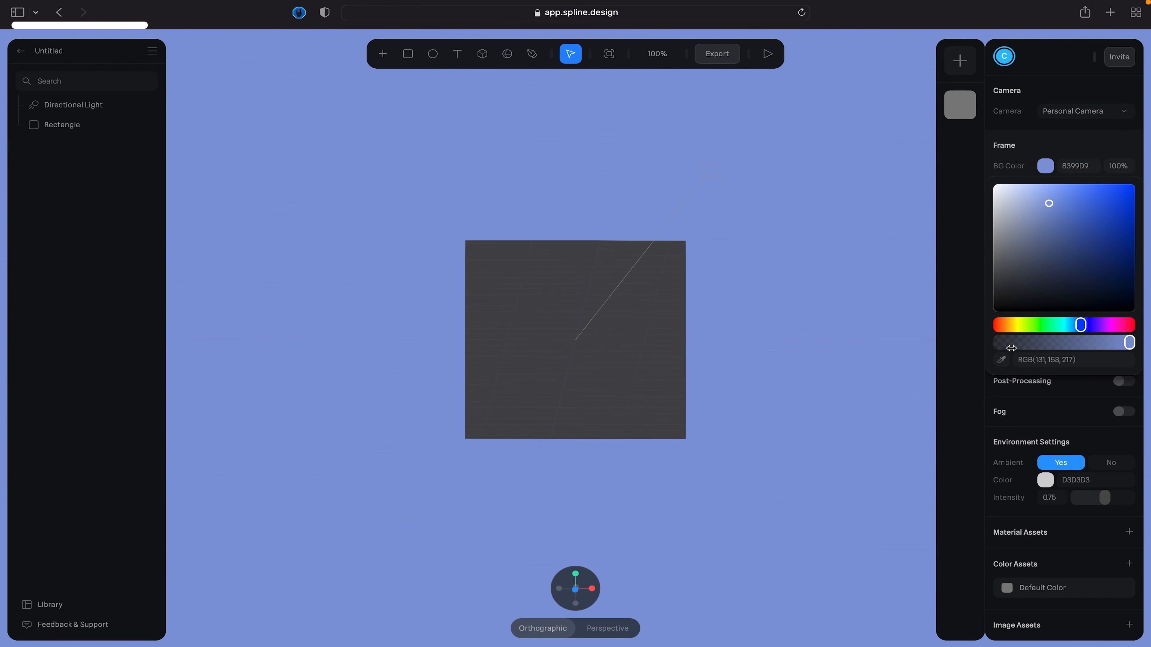
left_click(966, 173)
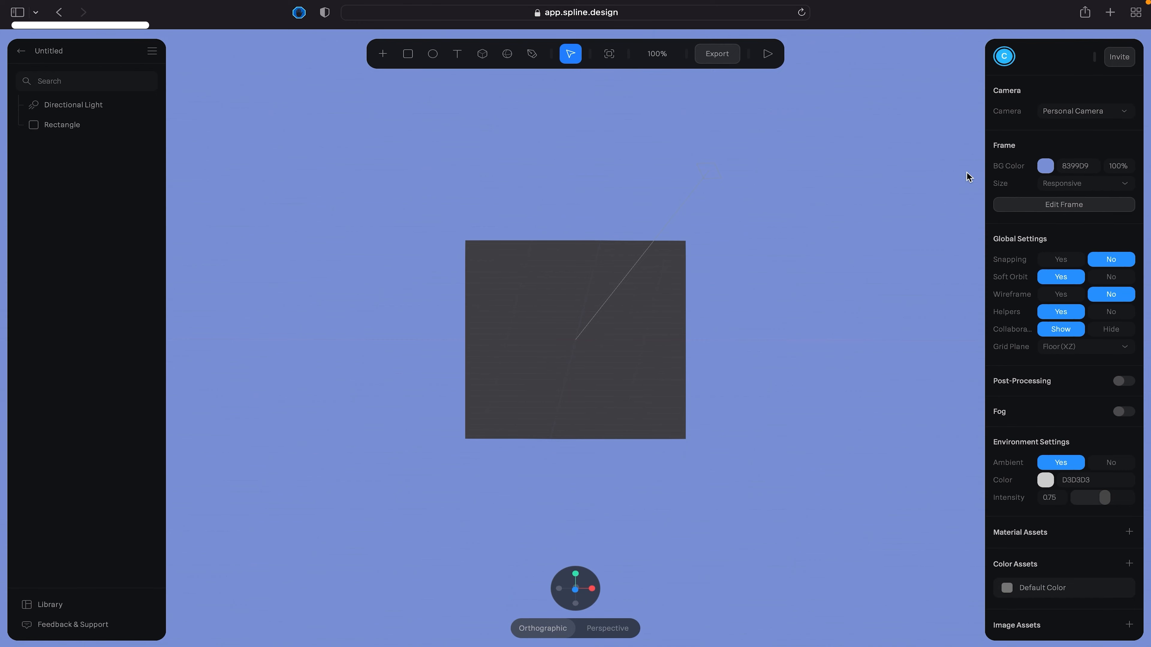
- Examine the available frame size presets, leaving the size on Responsive
left_click(1089, 183)
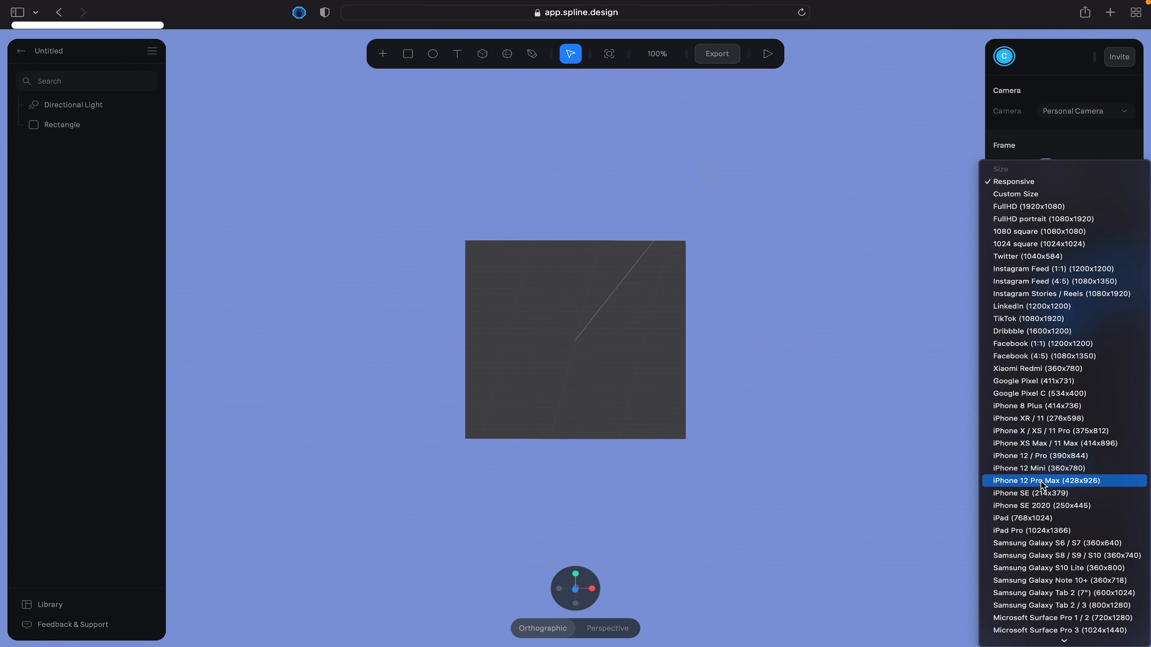
left_click(915, 382)
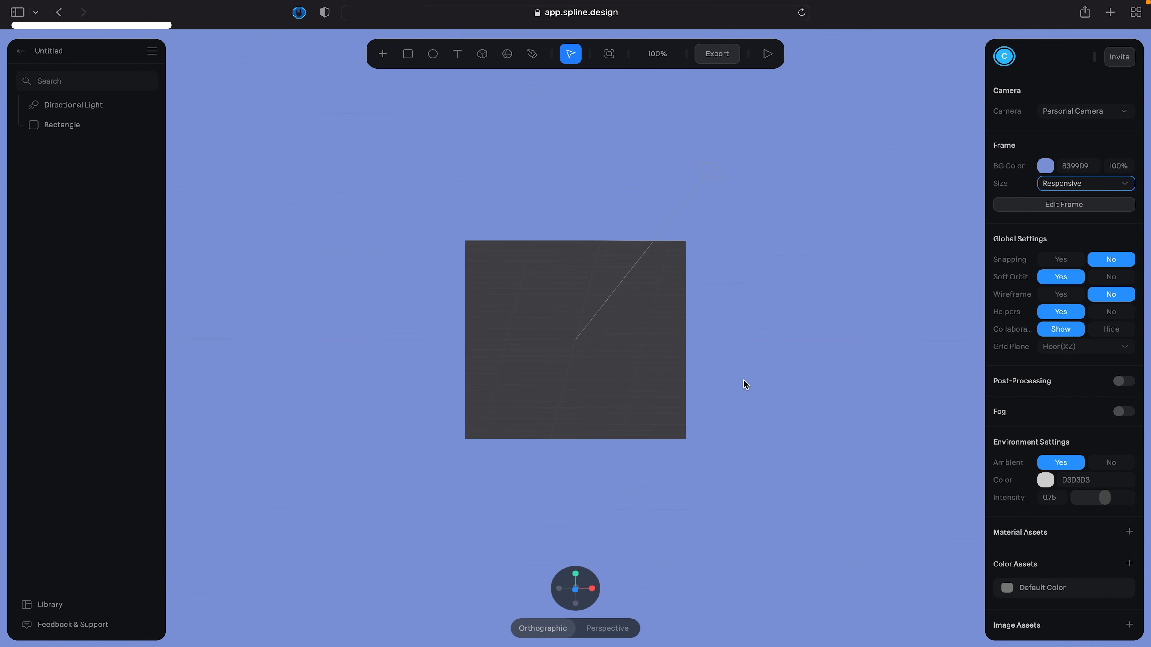
left_click(761, 369)
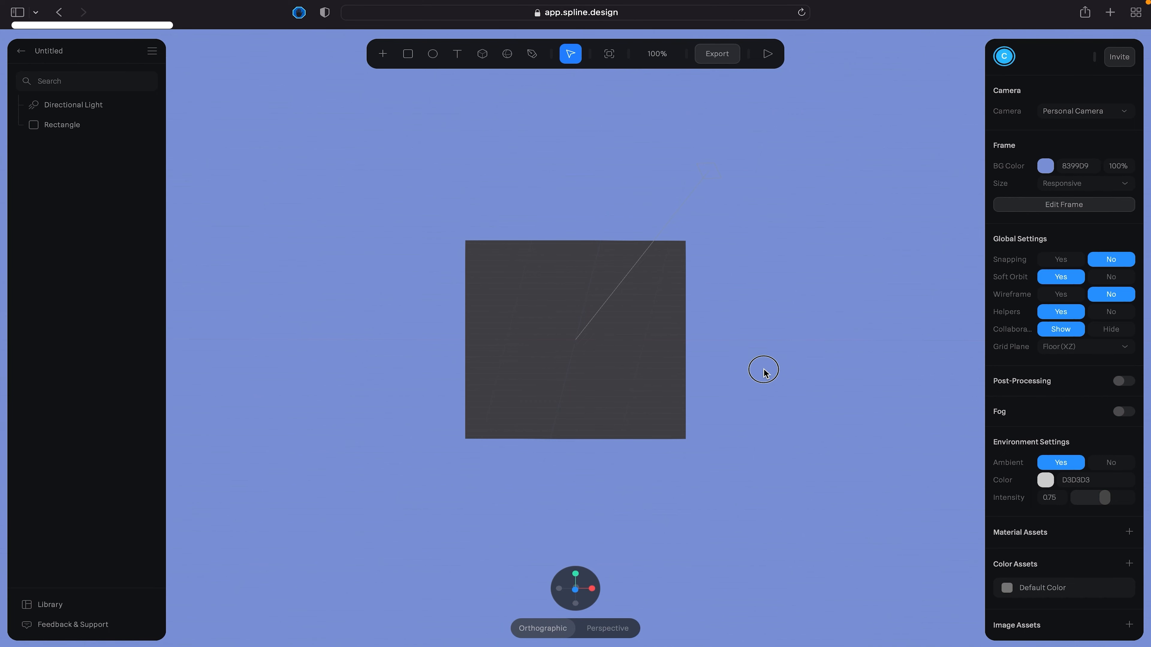
mouse_move(821, 342)
left_mouse_down()
mouse_move(742, 342)
mouse_move(773, 319)
mouse_move(685, 349)
mouse_move(812, 345)
left_mouse_up()
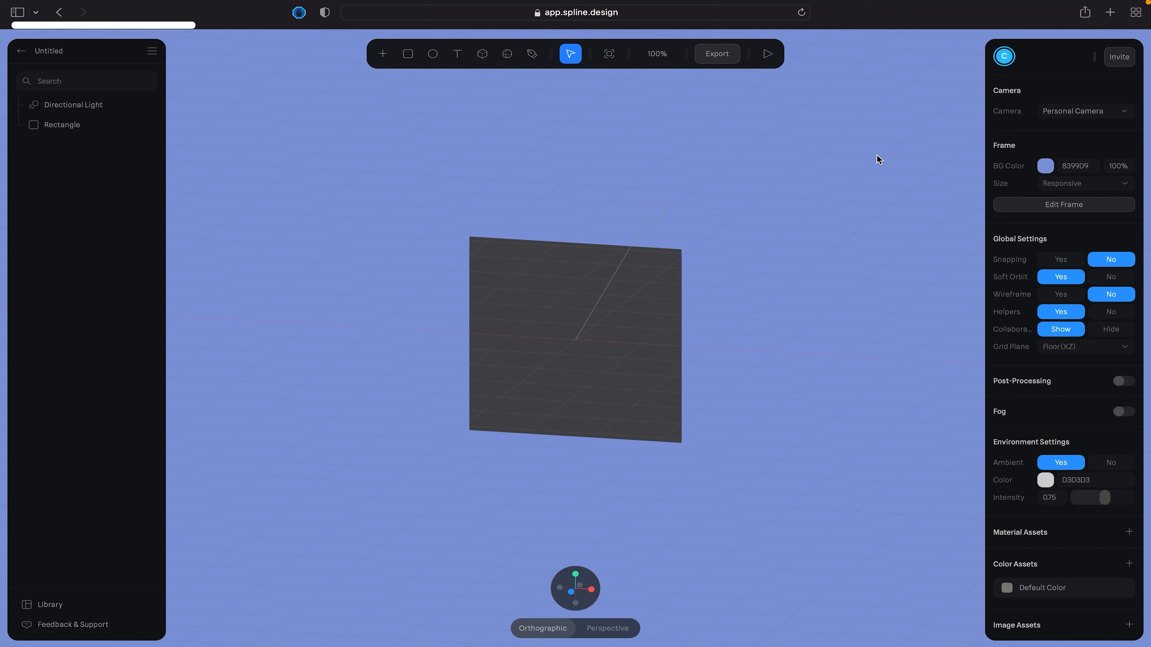
- Look at the sharing and invitation options for the untitled file and dismiss them
left_click(1119, 59)
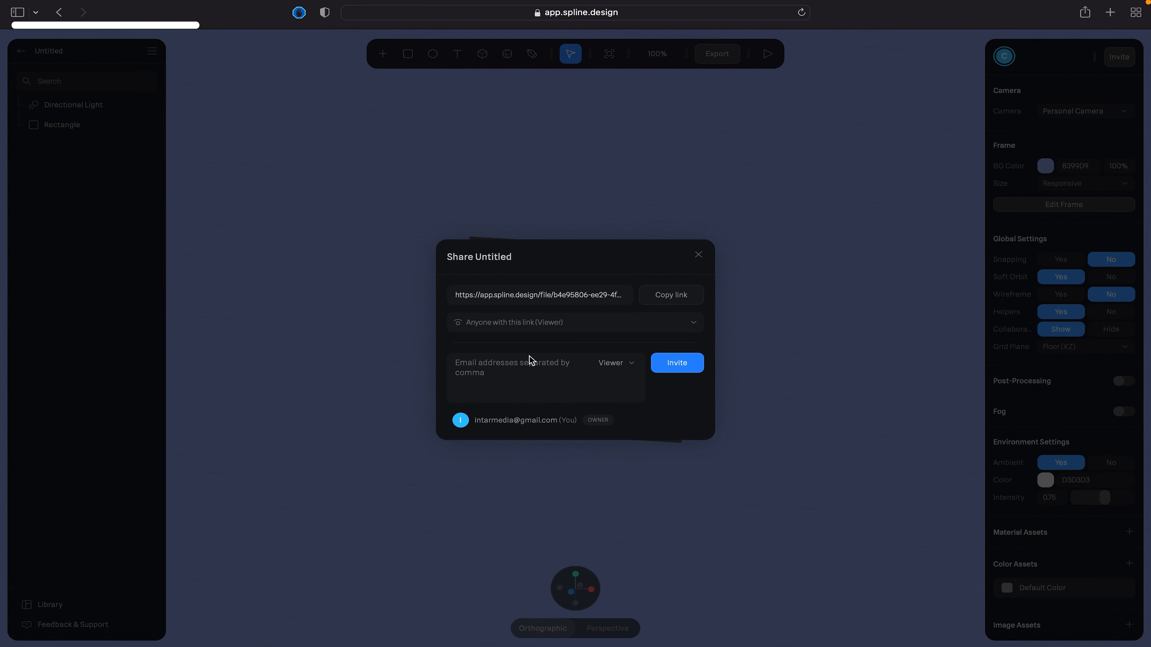
left_click(698, 255)
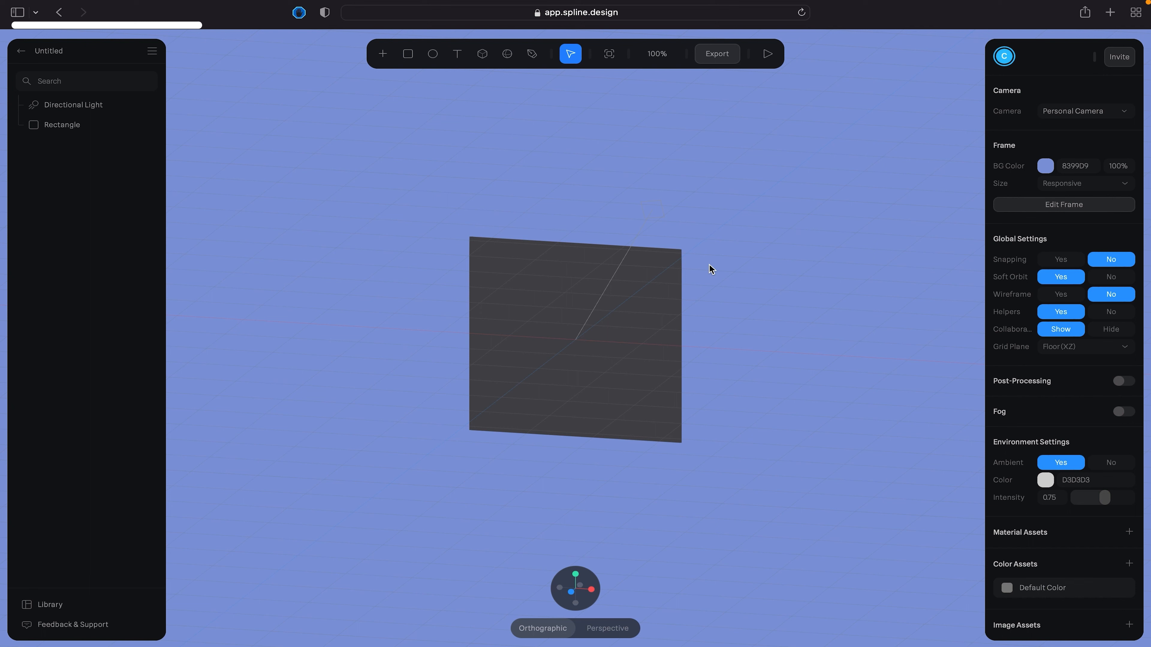
left_click(606, 291)
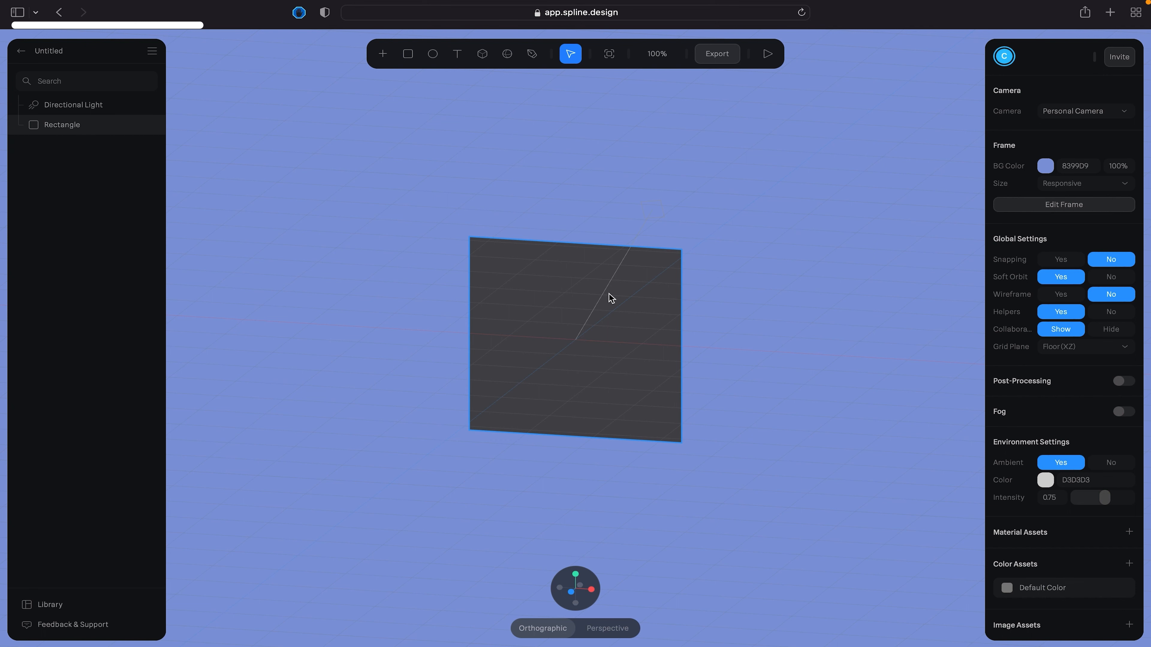
- Enable Post-Processing to inspect its effect options, and disable it again
left_click(1127, 381)
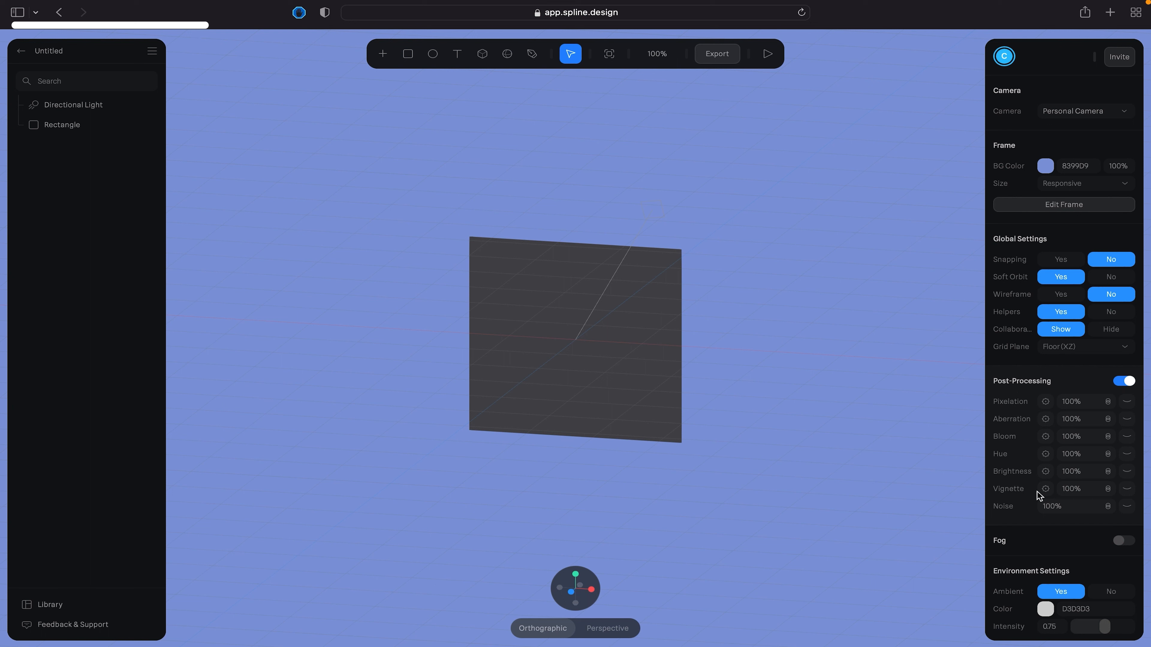
left_click(1120, 381)
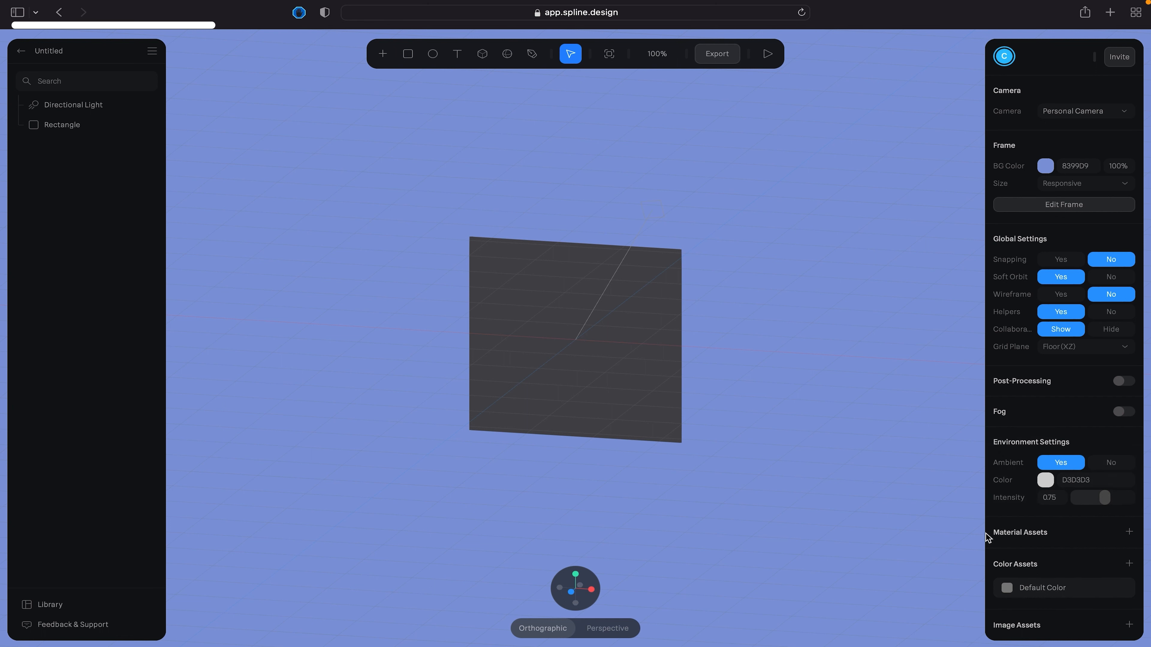
- Add a new material asset and set its color layer to a red of RGB 201, 76, 83
left_click(1128, 531)
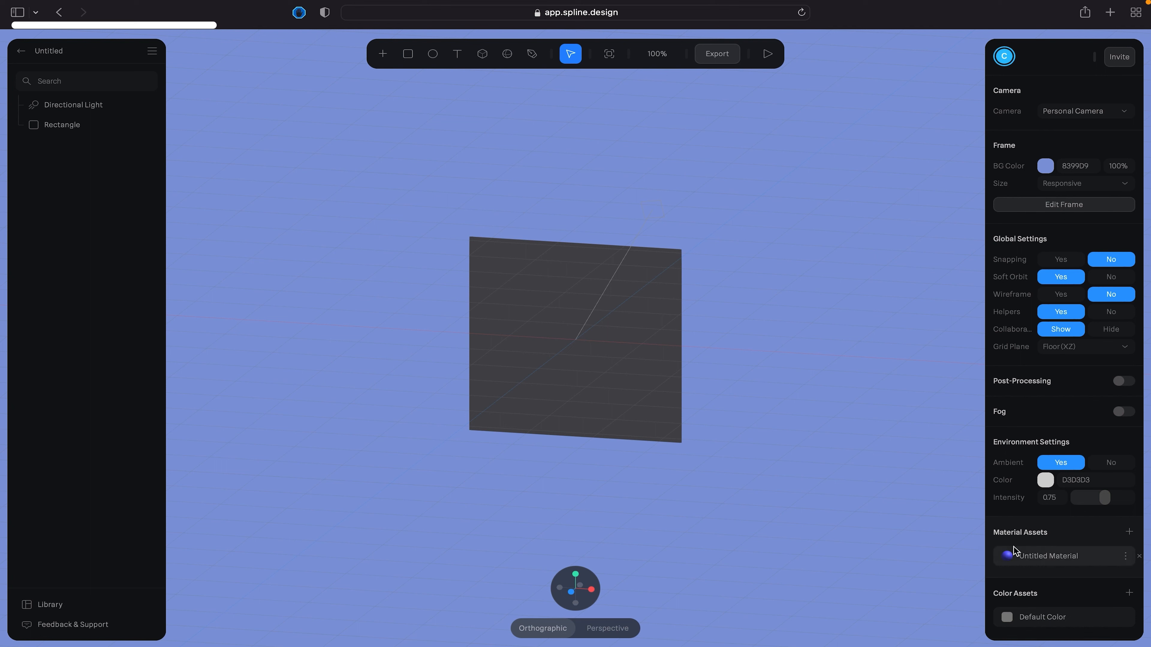
left_click(1013, 556)
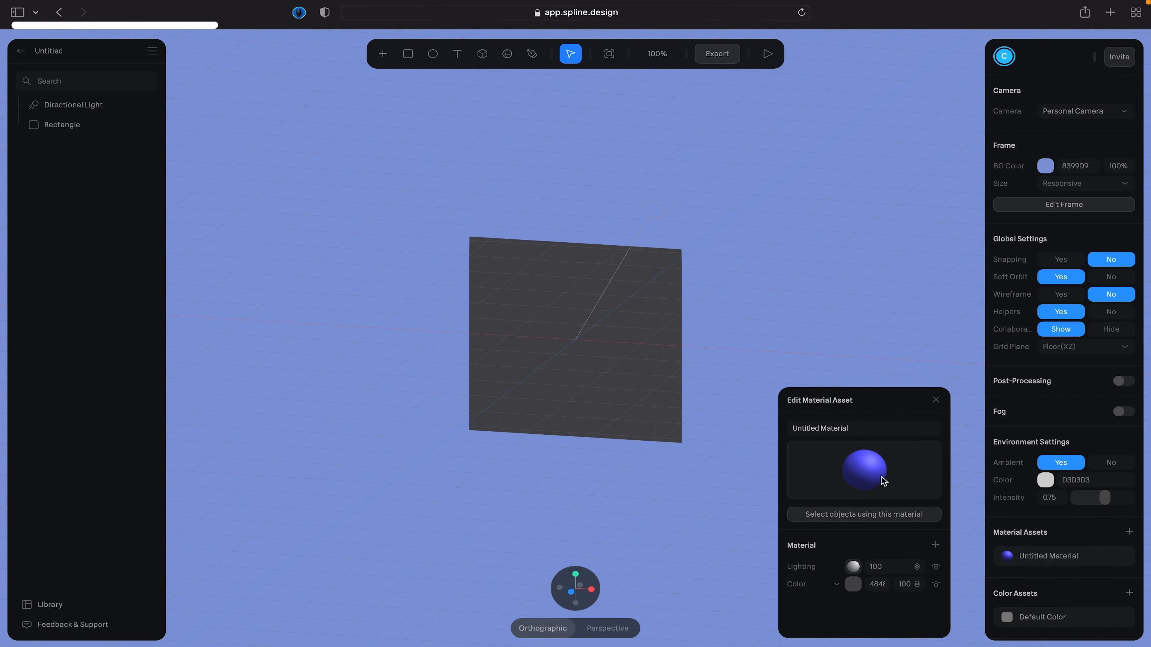
left_click(853, 583)
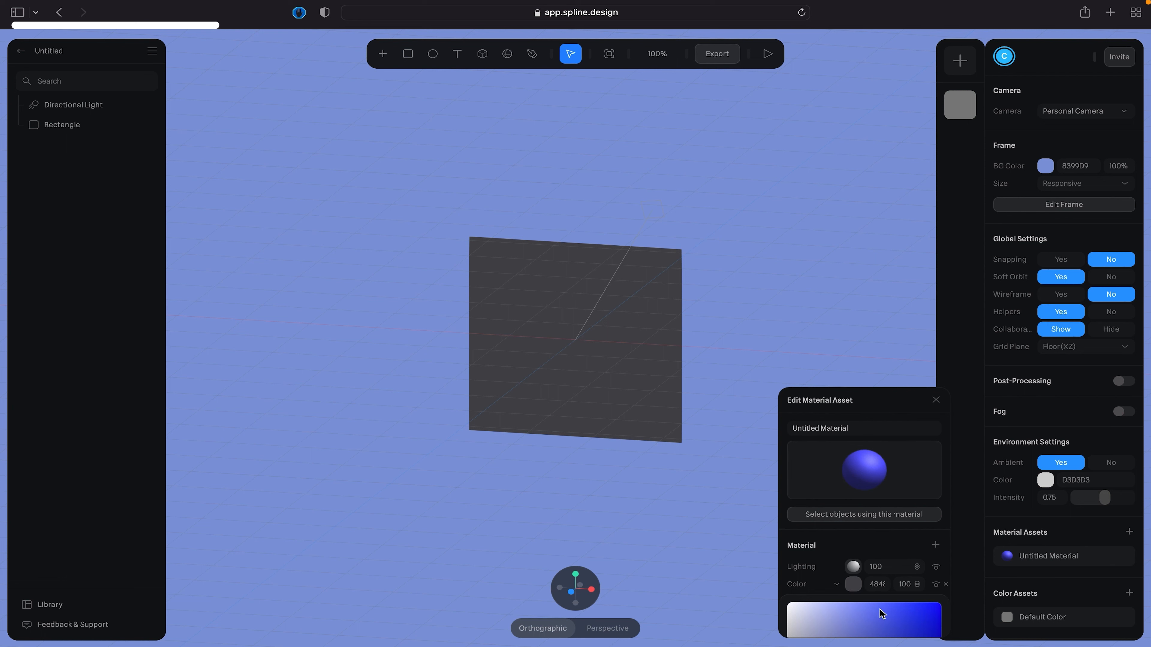
left_click(864, 621)
scroll(788, 341, "down", 1)
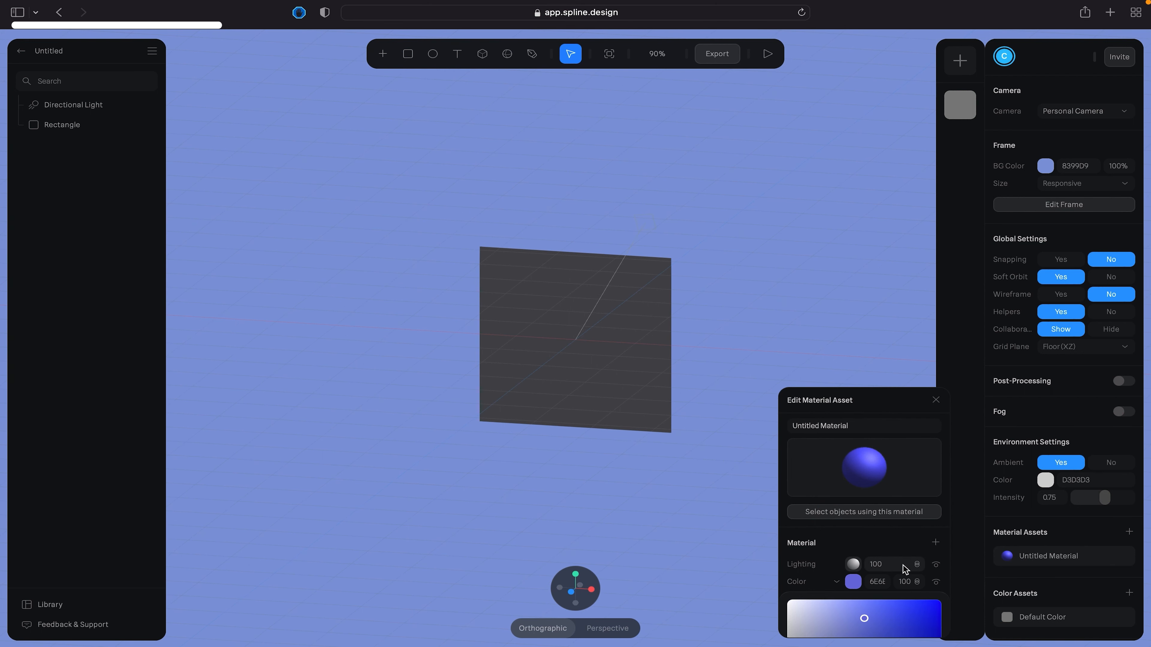
scroll(903, 567, "down", 4)
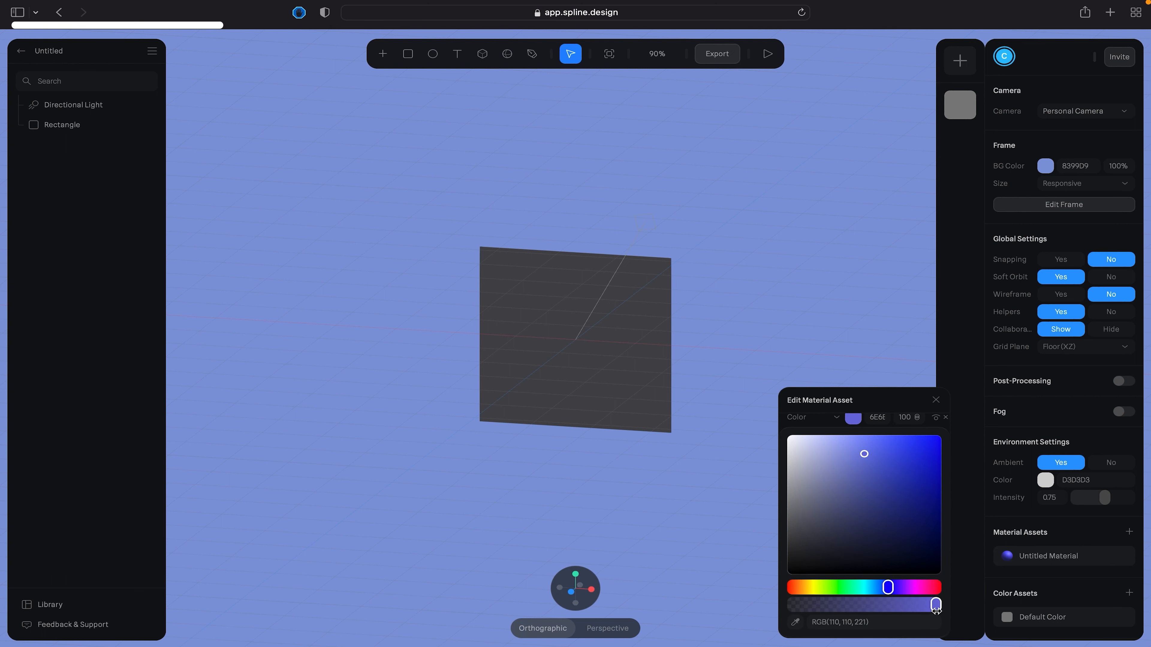
left_click(934, 587)
left_click(891, 485)
left_click(884, 464)
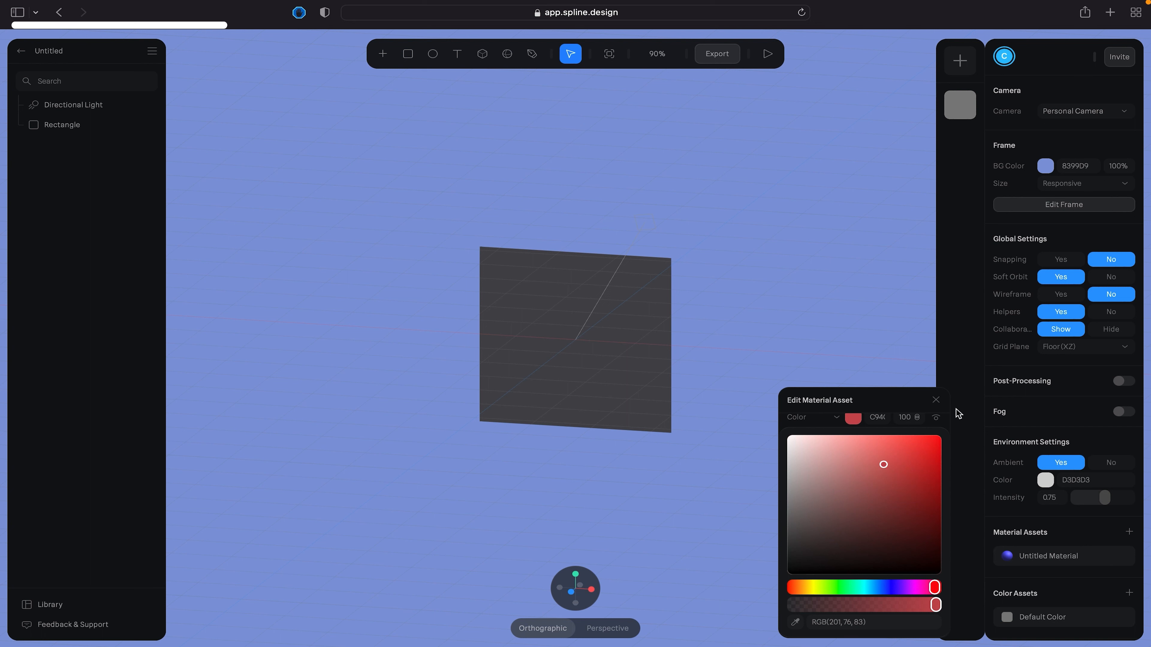
left_click(889, 299)
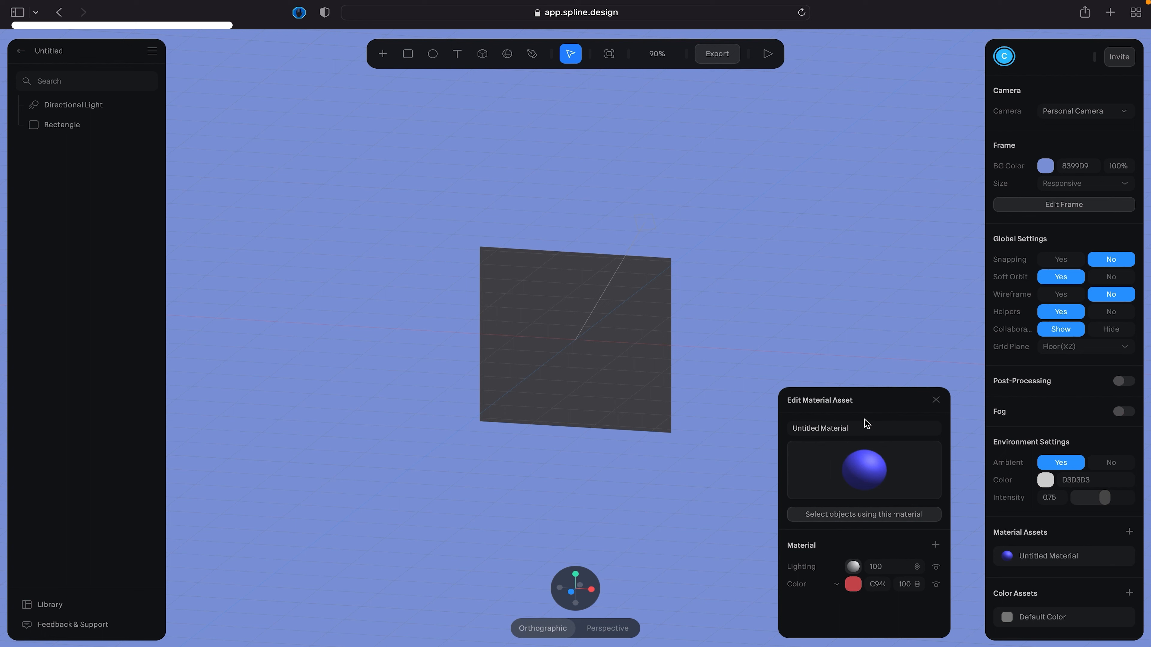
- Rename the untitled material asset as "red" and close its editor
left_click(855, 428)
left_click_drag(855, 428, 776, 420)
type("red")
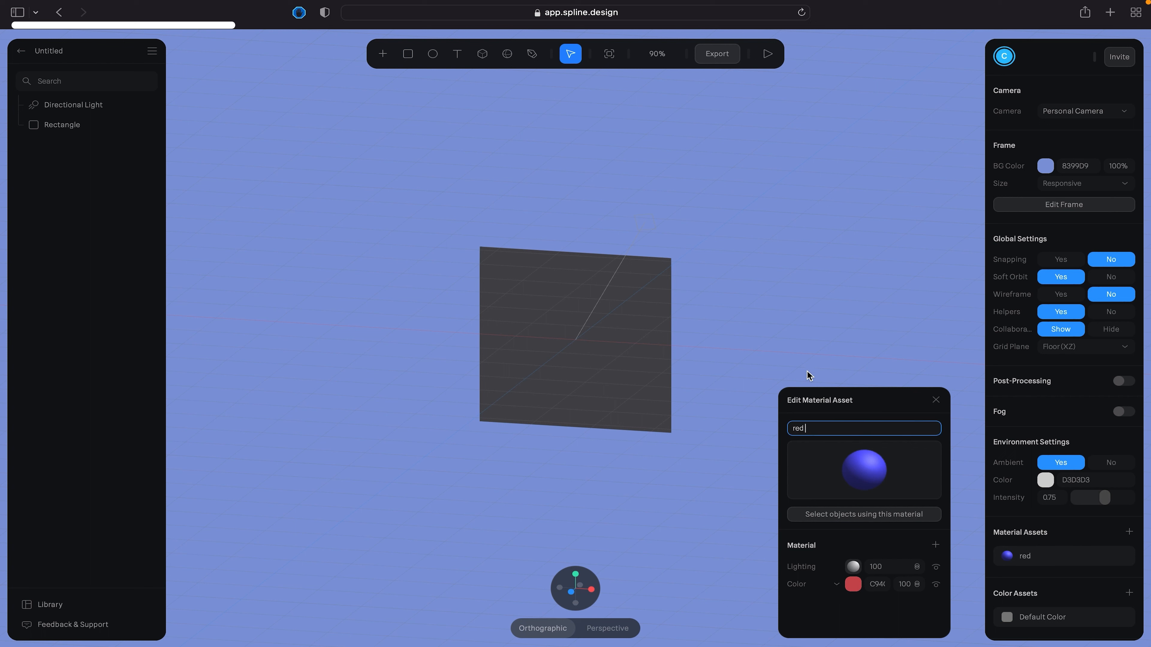
left_click(826, 332)
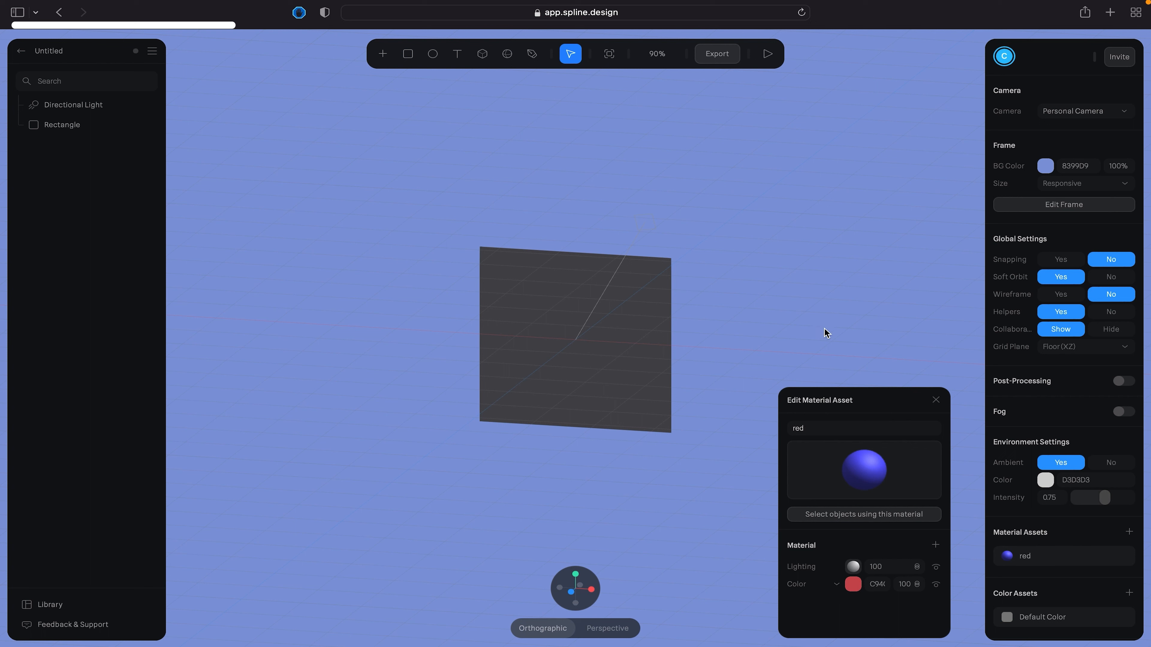
left_click(935, 400)
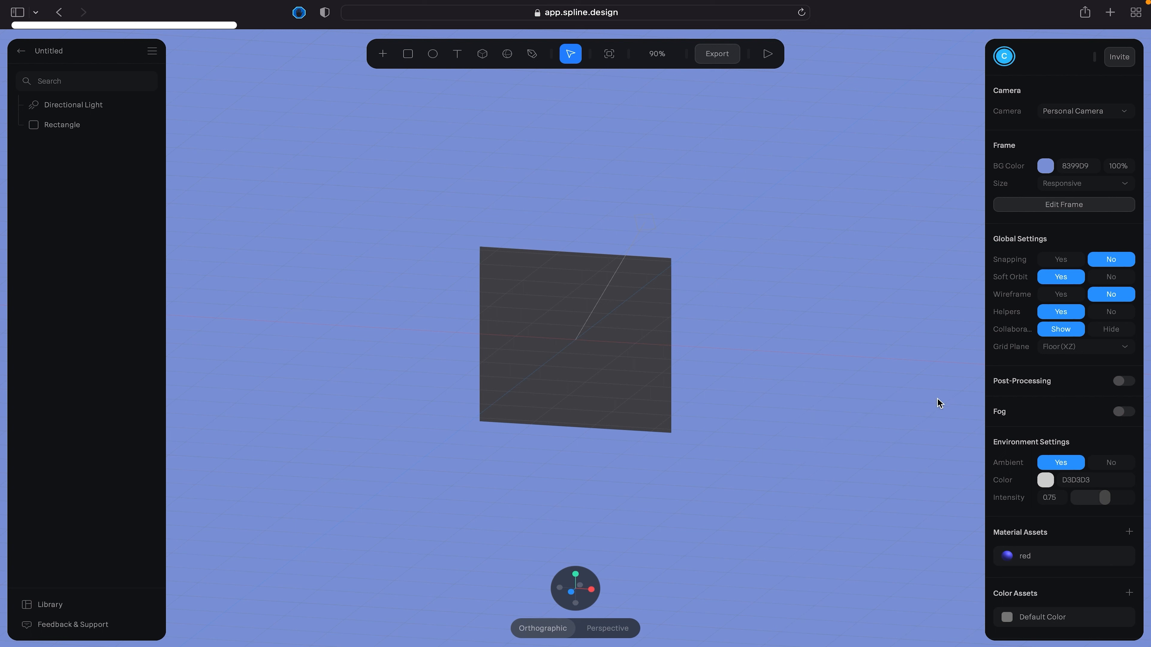
- Try Toon as the lighting type of the red material, set it to Physical, and close the material editor
left_click(1015, 560)
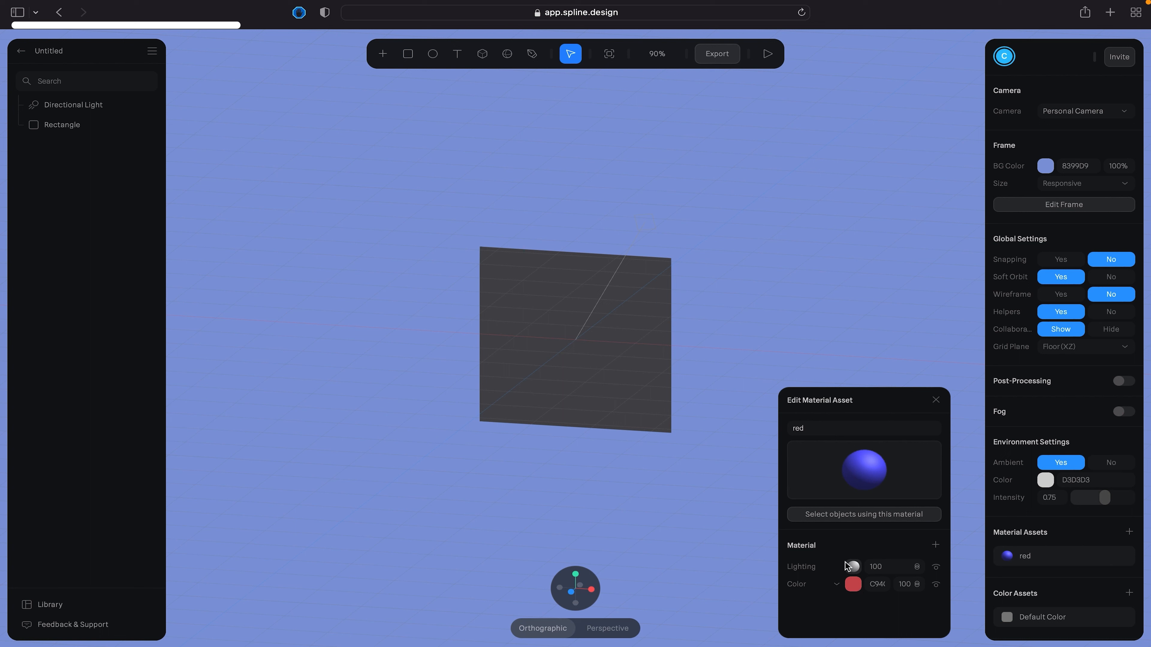
left_click(854, 567)
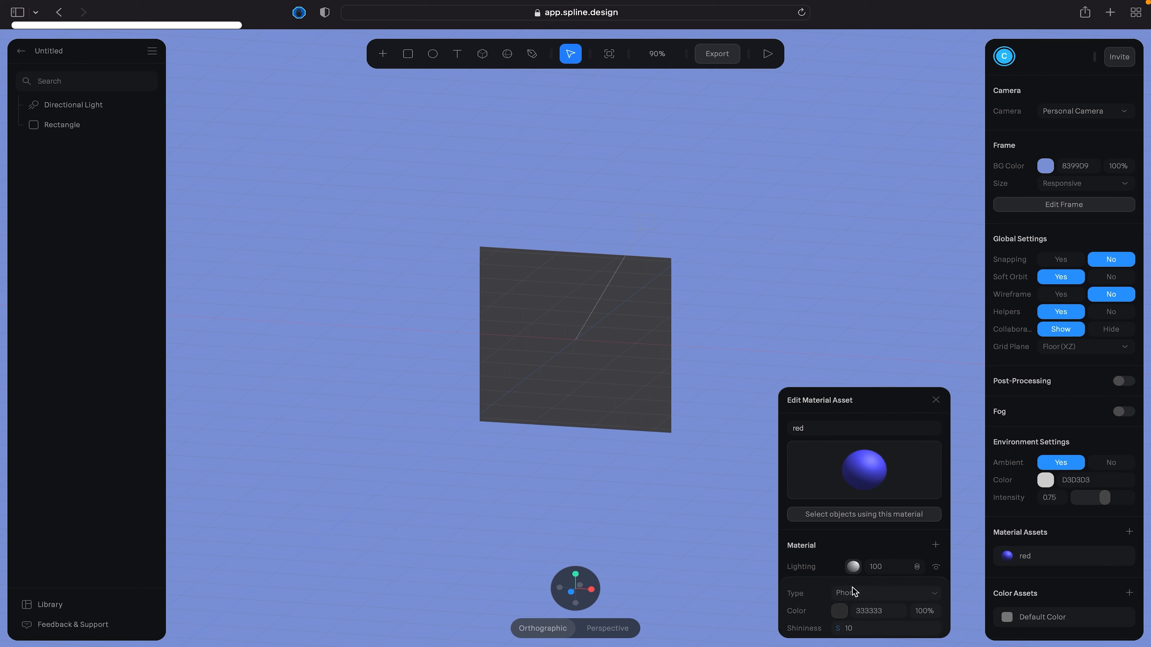
left_click(875, 594)
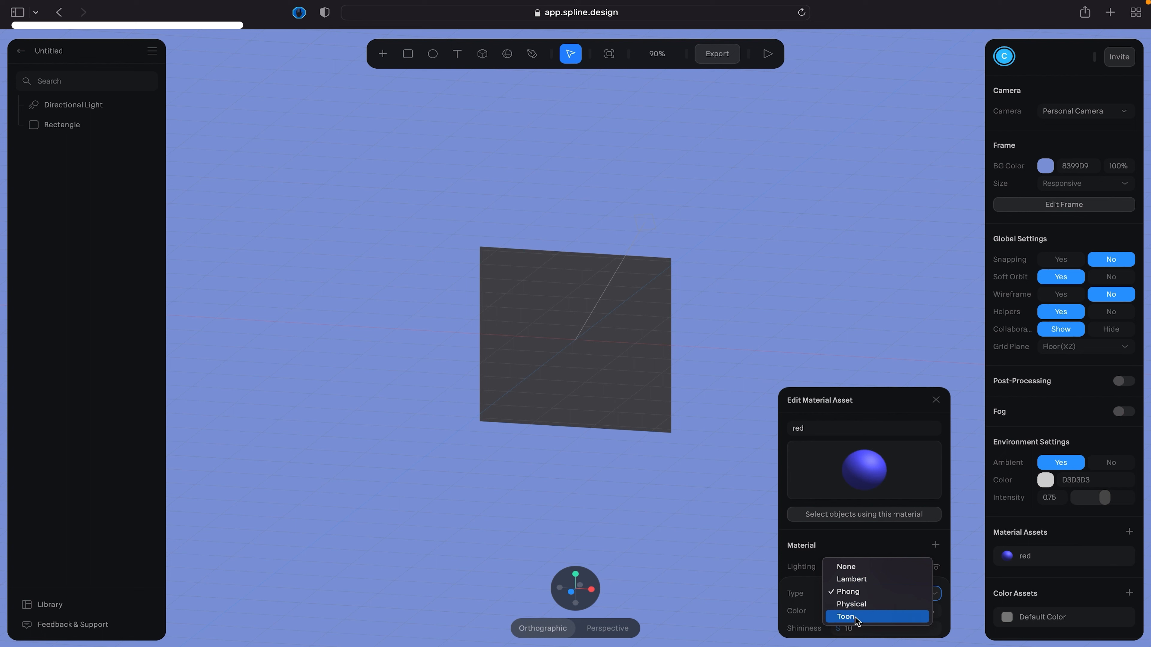
left_click(856, 616)
left_click(860, 598)
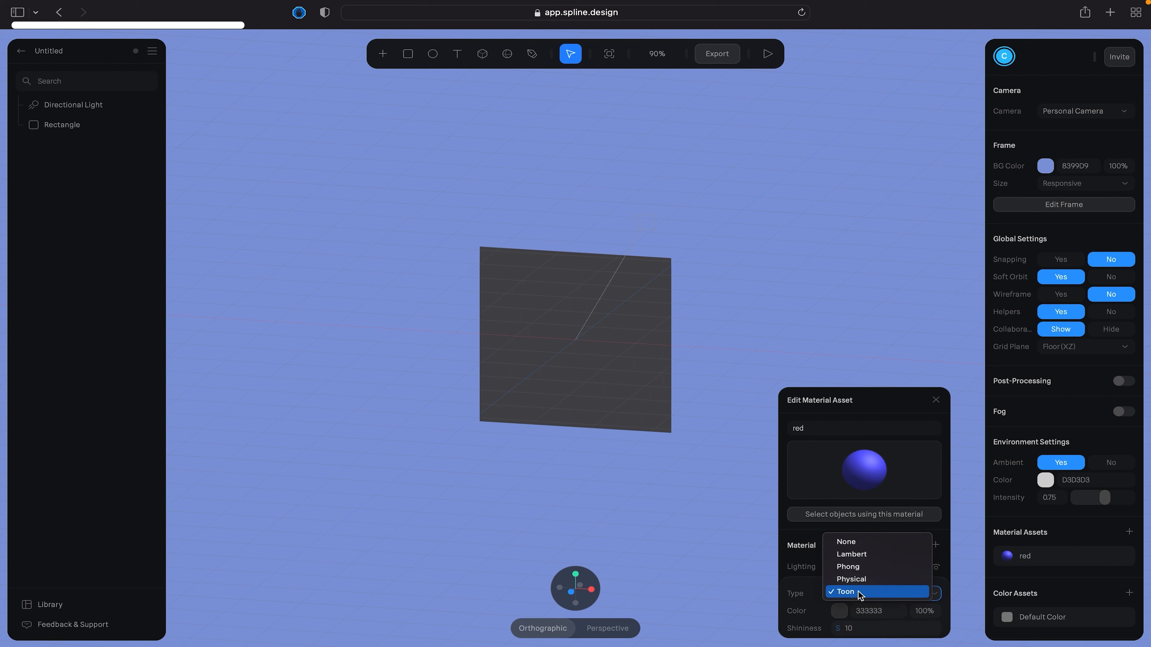
left_click(869, 580)
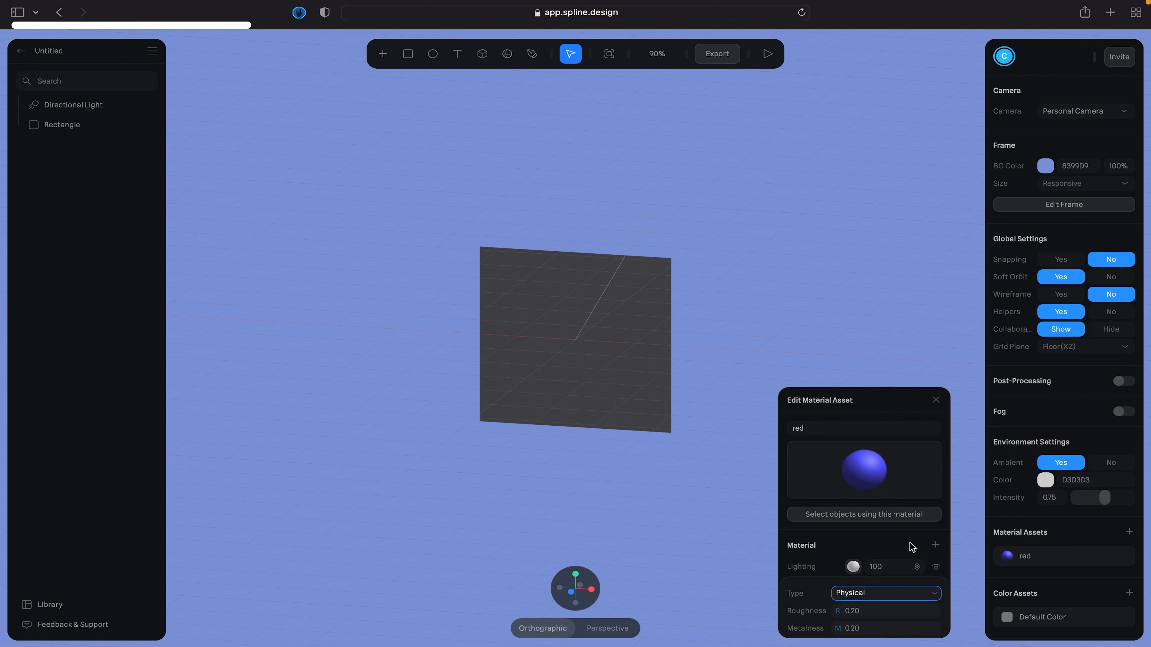
left_click(1022, 428)
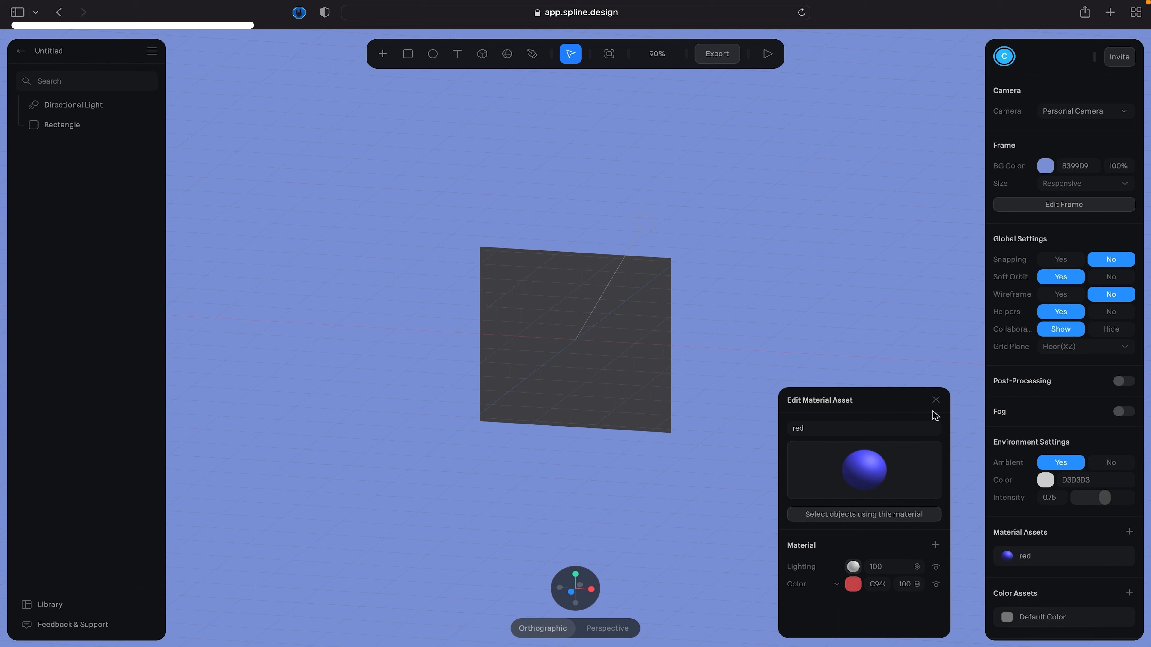
left_click(936, 400)
- Add a new image asset and replace its placeholder with the VR theater photo
scroll(1049, 577, "down", 1)
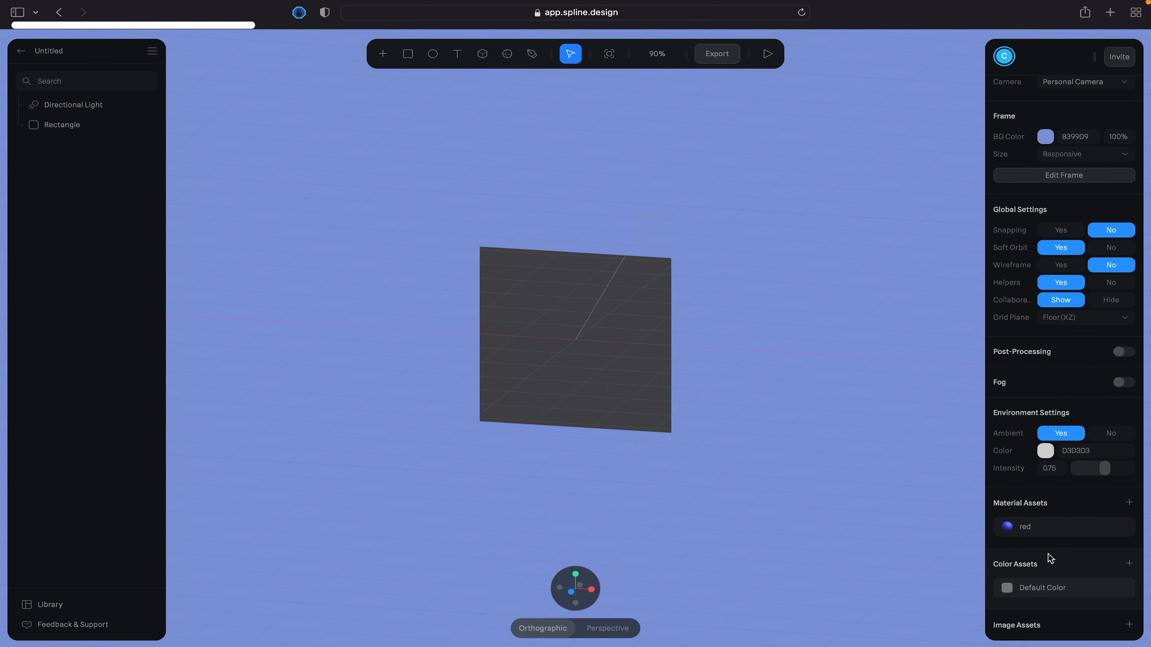
left_click(1128, 626)
scroll(1055, 533, "down", 1)
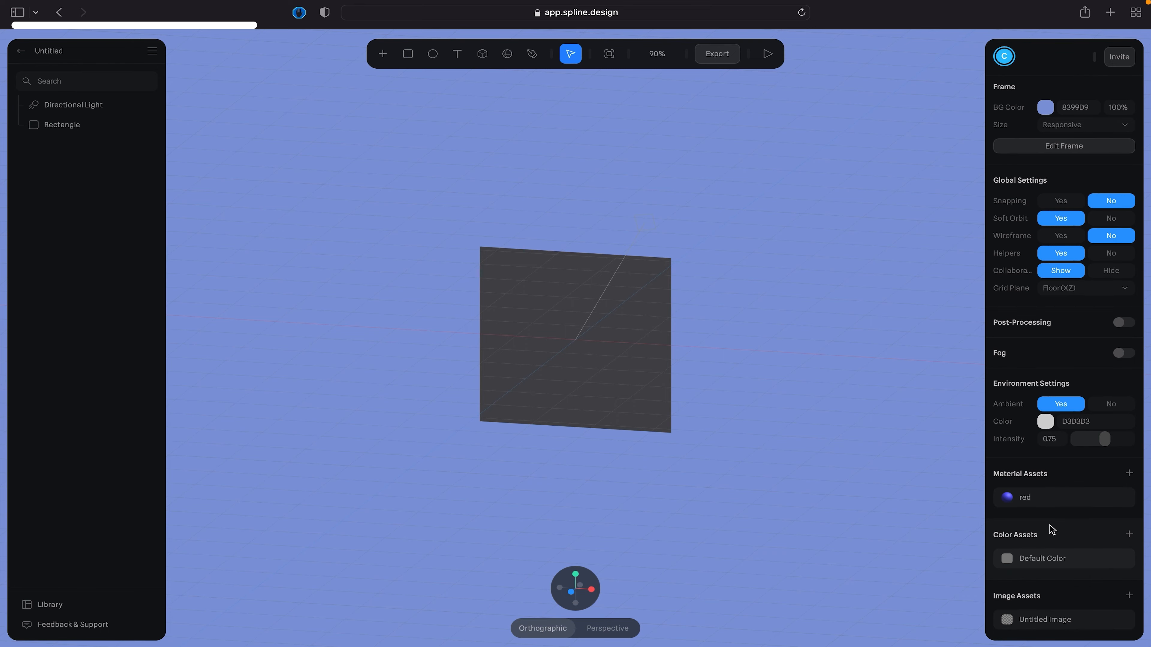
left_click(1012, 622)
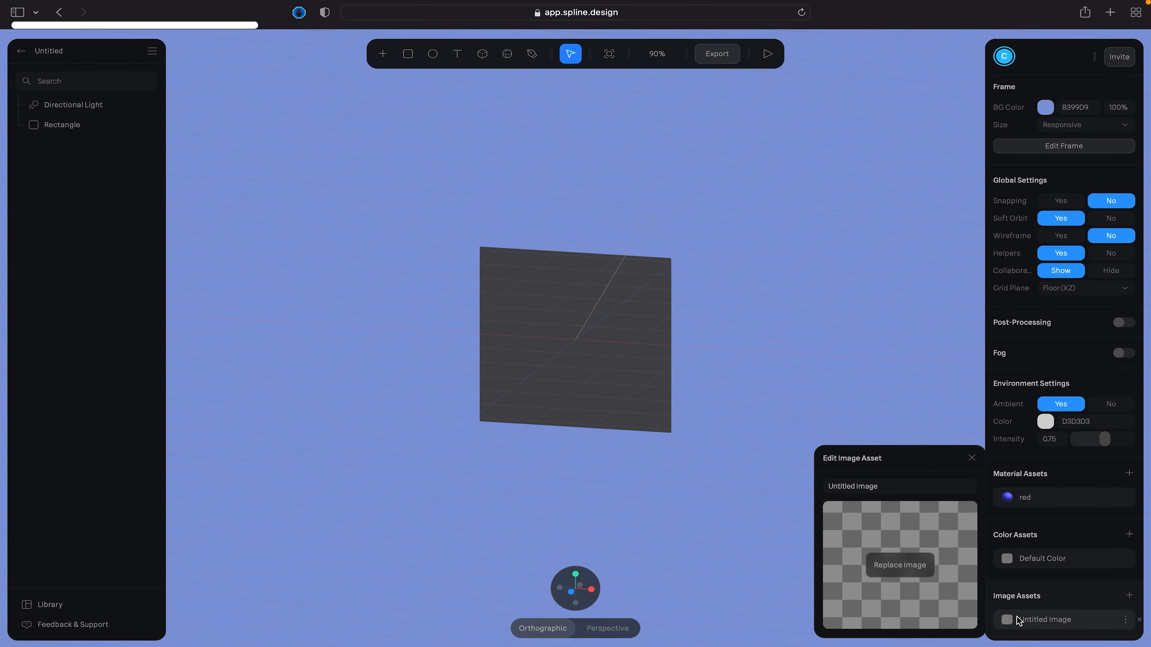
left_click(885, 563)
double_click(674, 287)
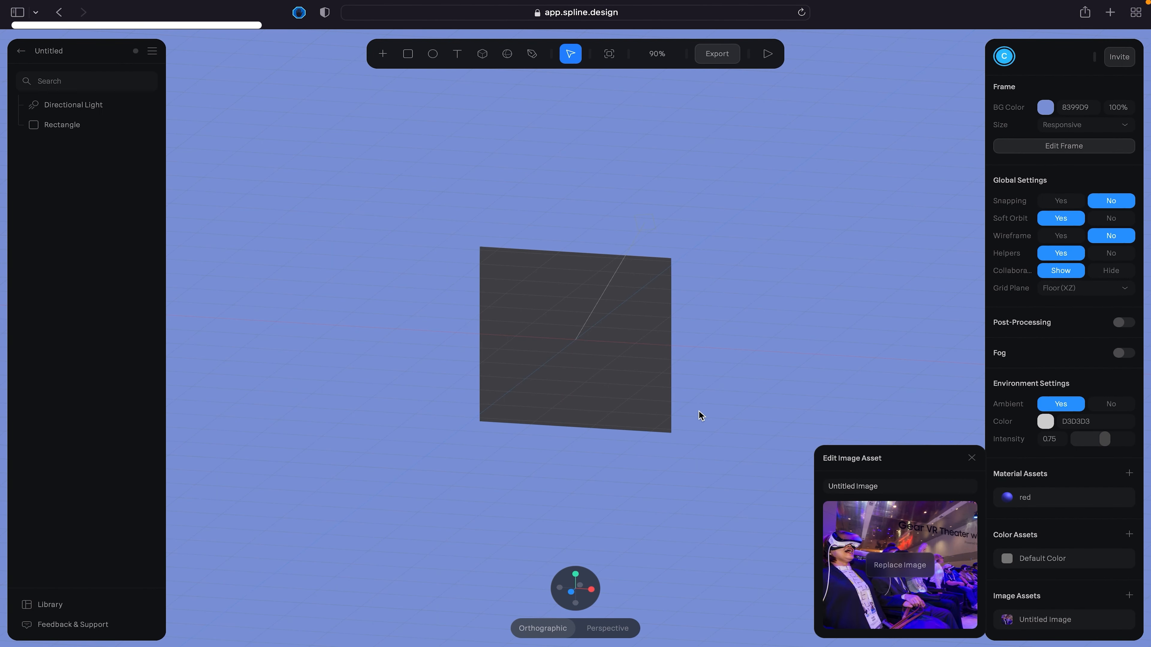
- Change the rectangle's color material layer to Image, and add and remove an extra color layer
left_click(629, 357)
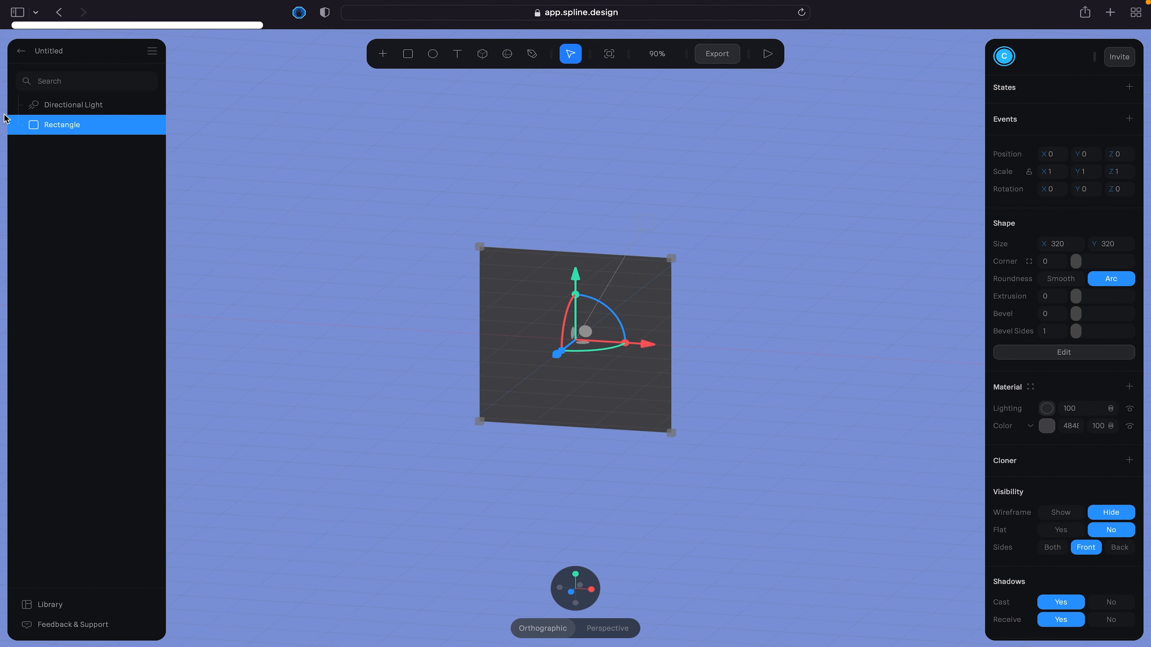
scroll(1060, 553, "down", 2)
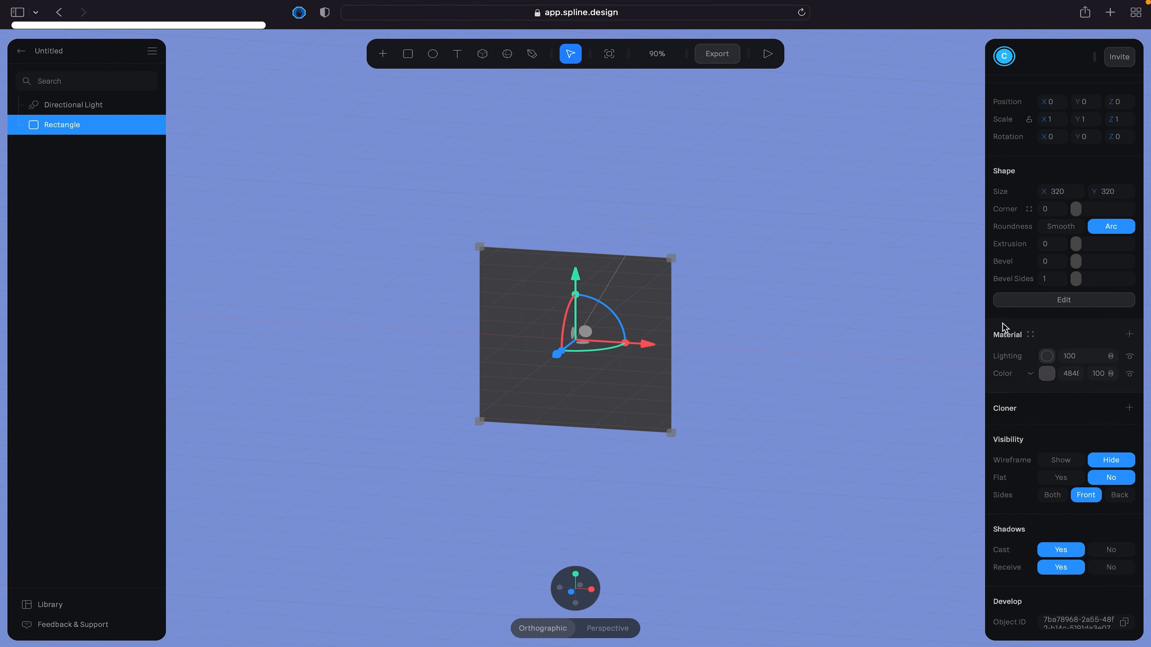
left_click(1027, 374)
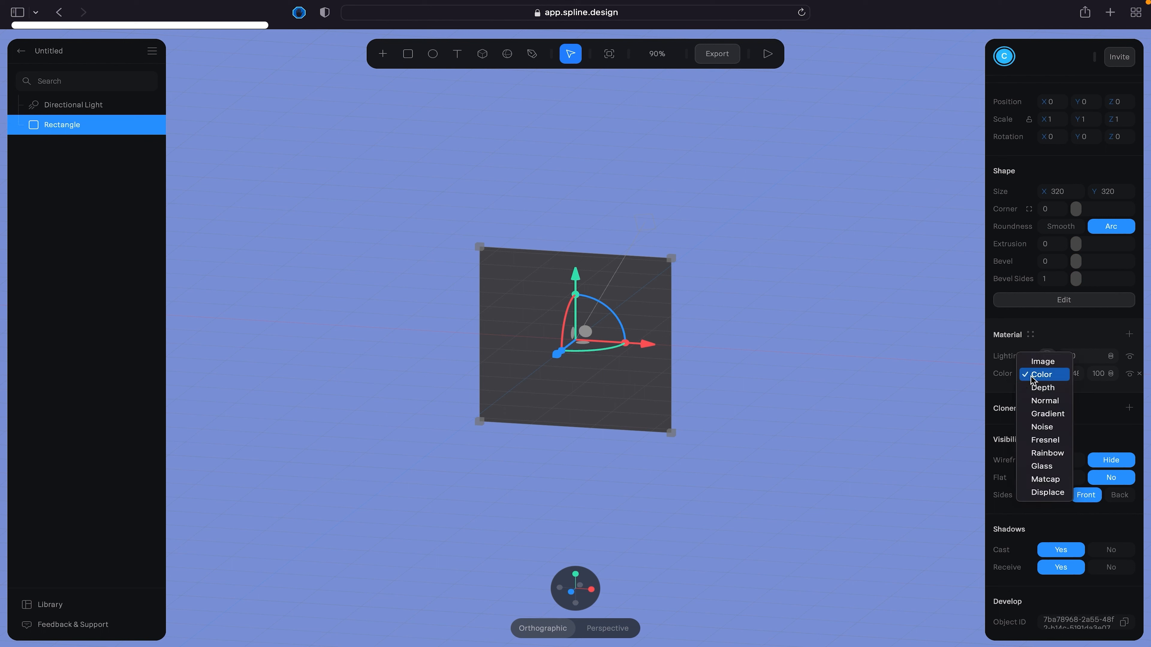
left_click(1066, 363)
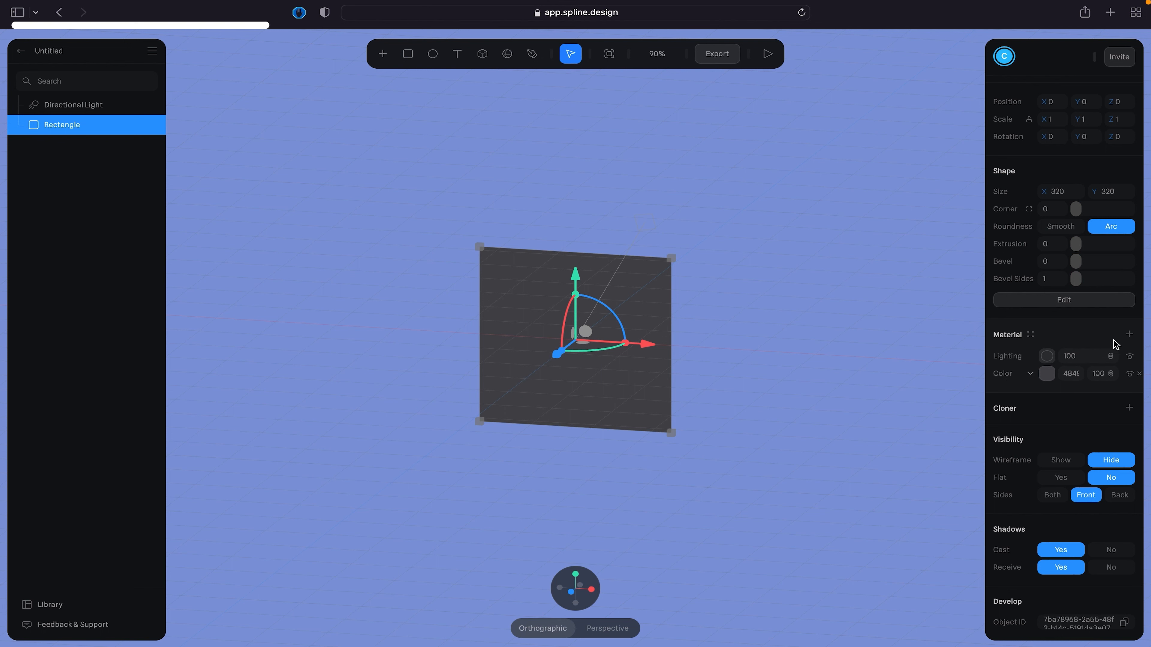
left_click(1129, 335)
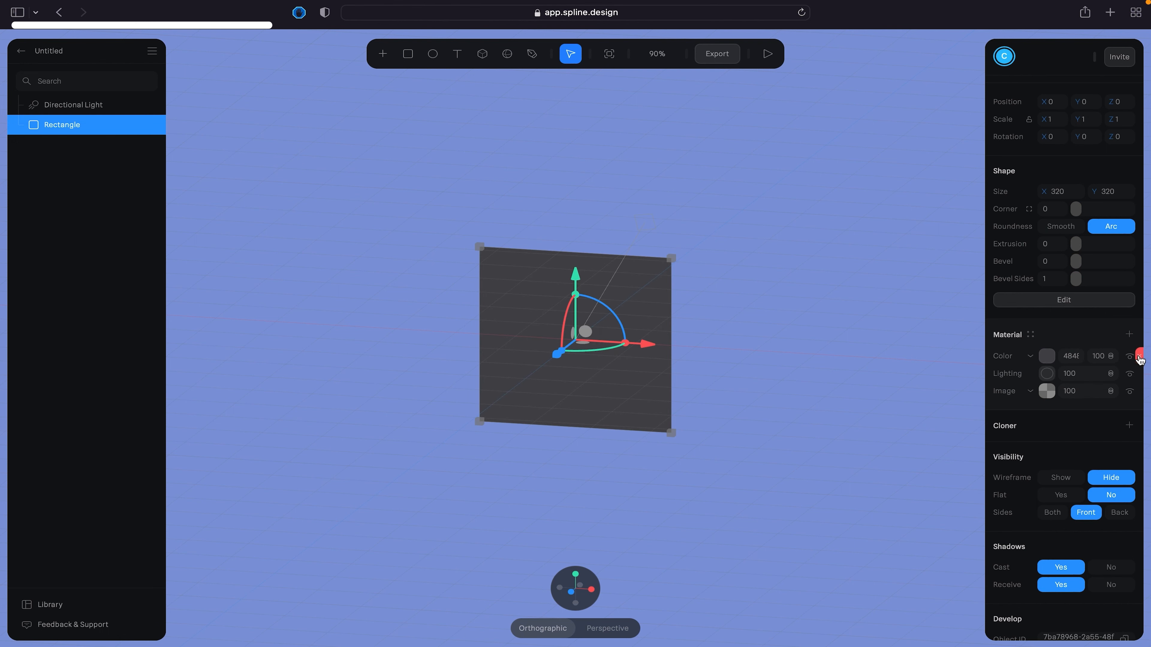
left_click(1140, 358)
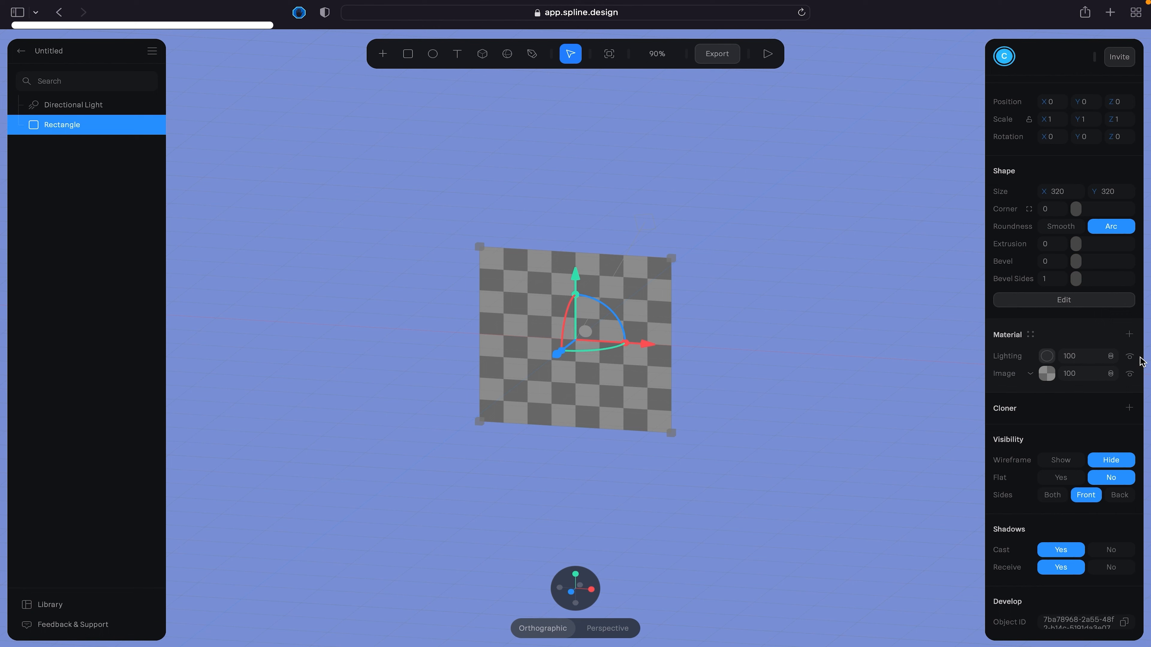
- Apply the VR theater photo from the image assets to the rectangle's image layer and deselect the rectangle
left_click(1046, 374)
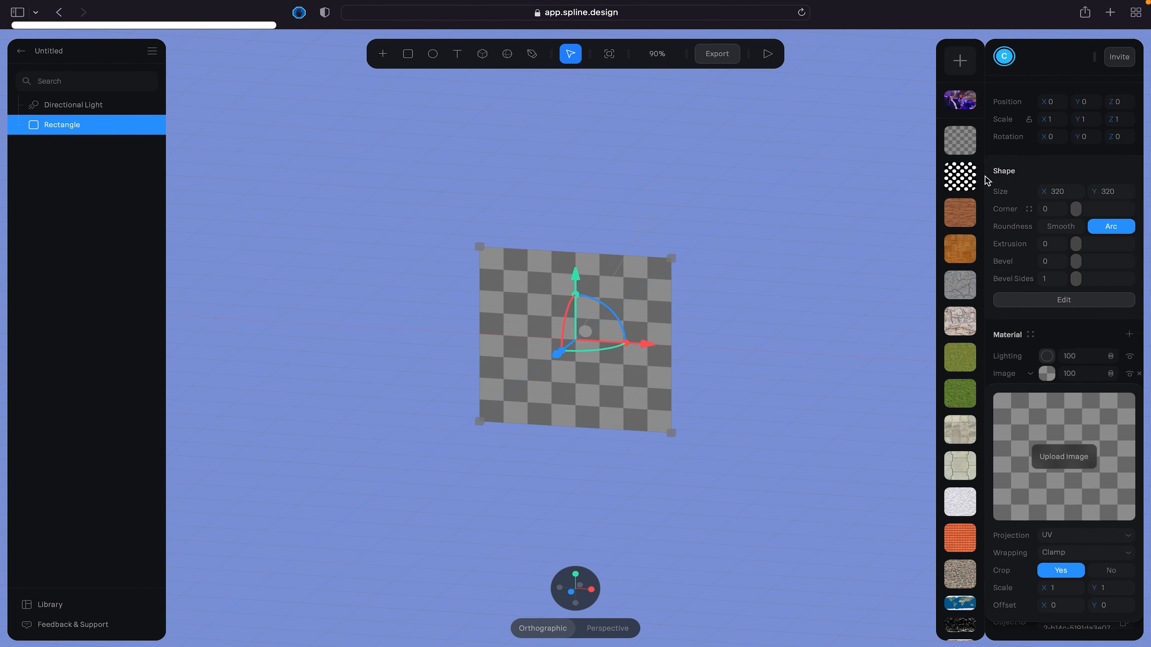
left_click(961, 104)
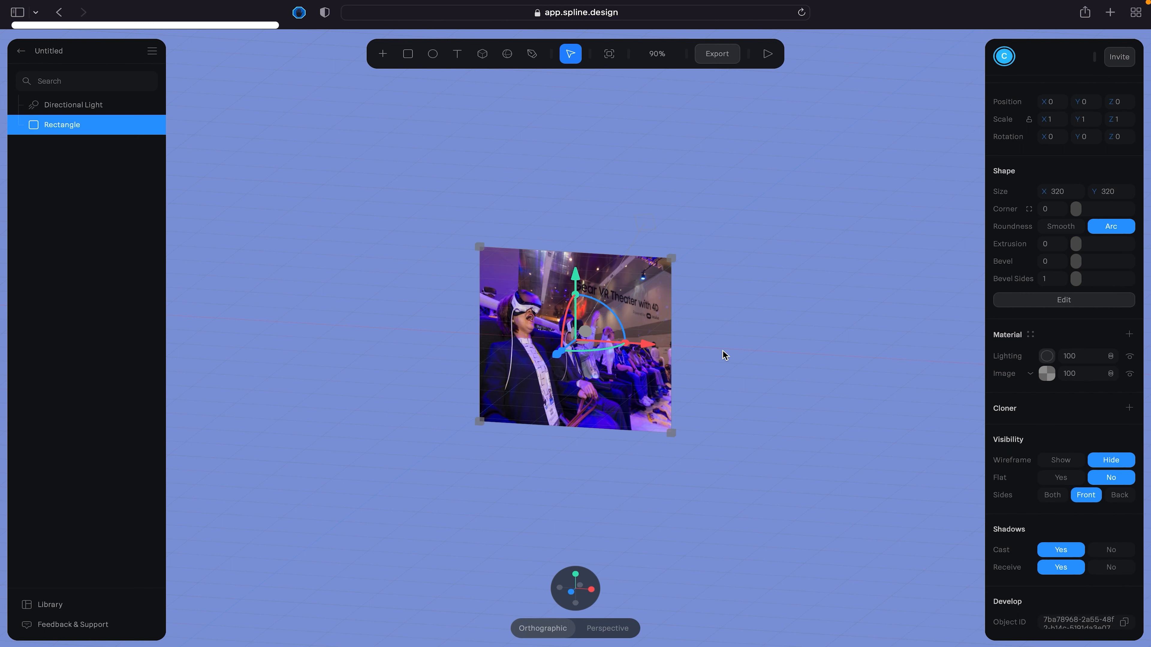
left_click(759, 352)
- Delete the rectangle showing the VR theater photo from the scene
right_click_drag(745, 334, 701, 337)
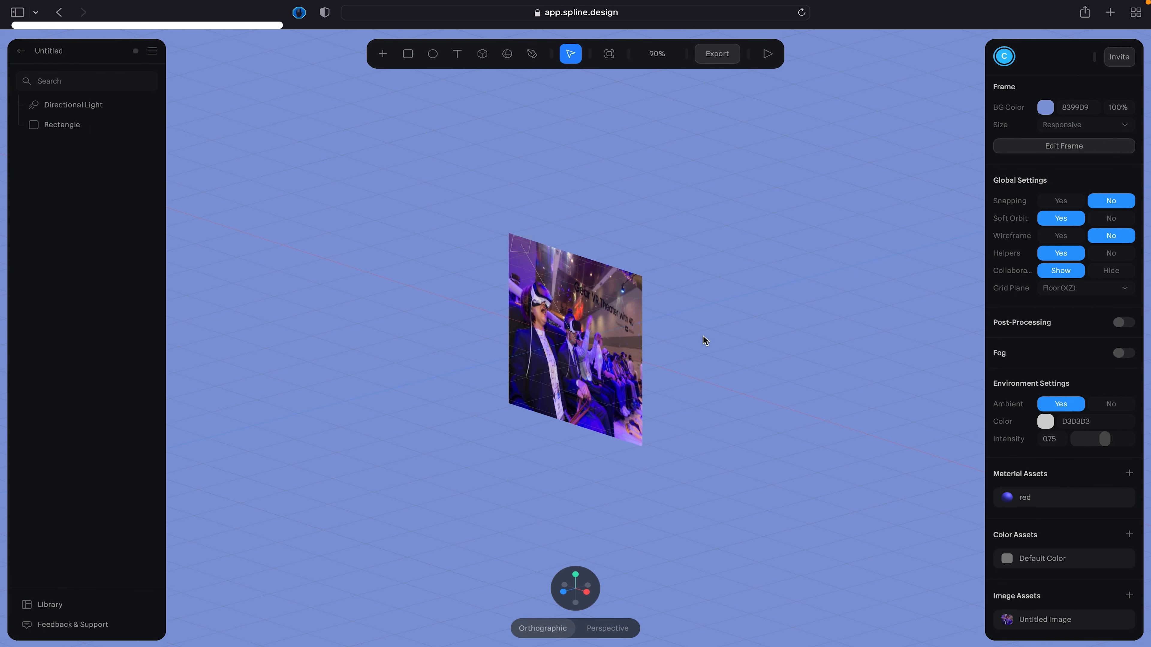
left_click(602, 308)
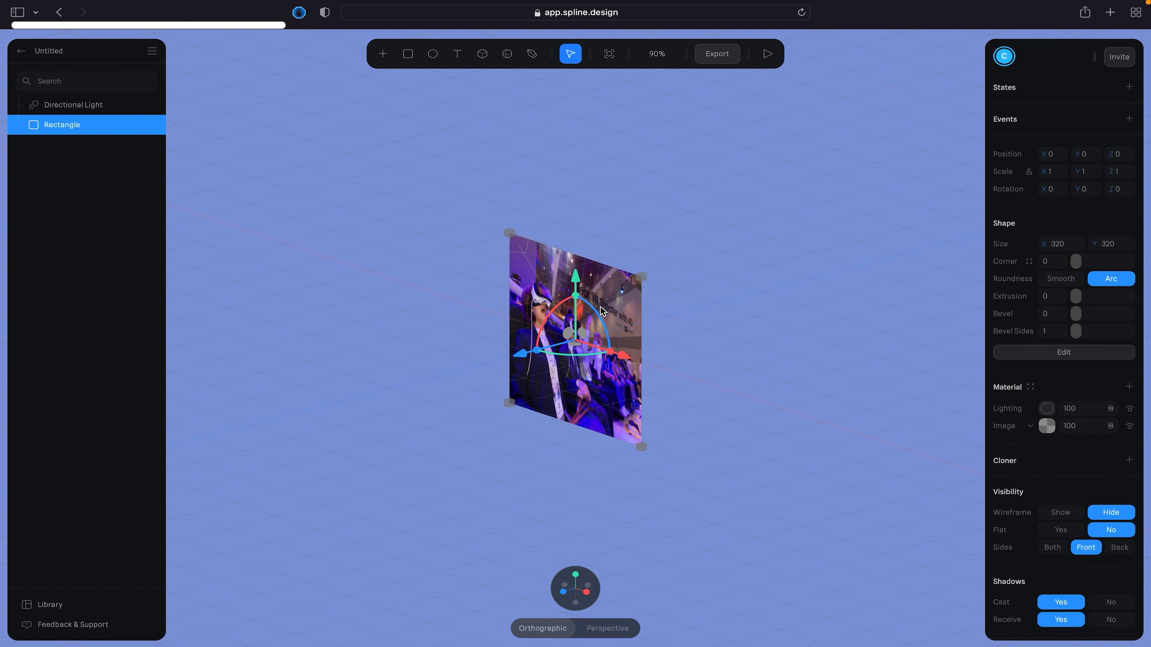
key("Delete")
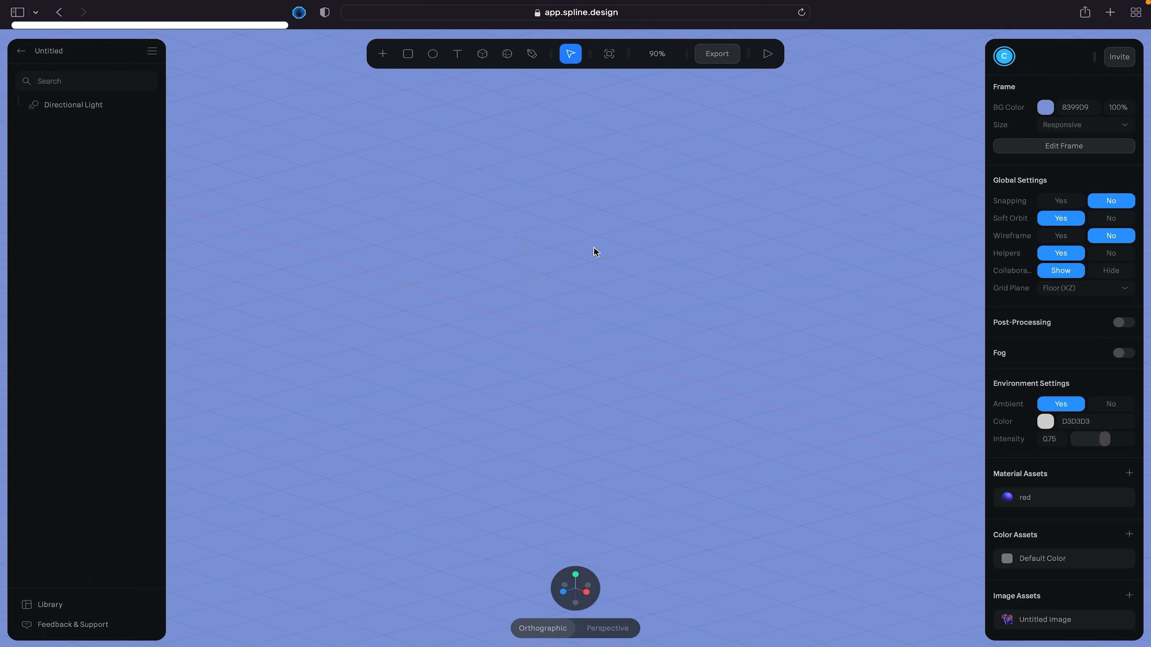
- Look through the list of objects available to add and place a cube about 111 units in size on the grid
left_click(483, 55)
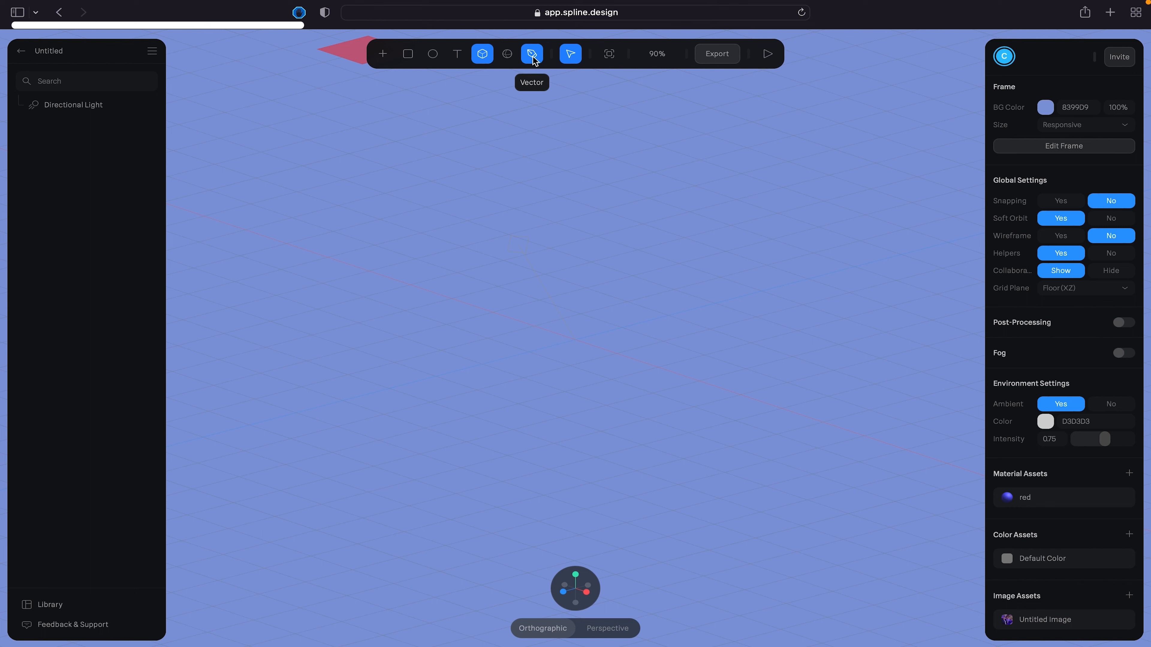
left_click(382, 60)
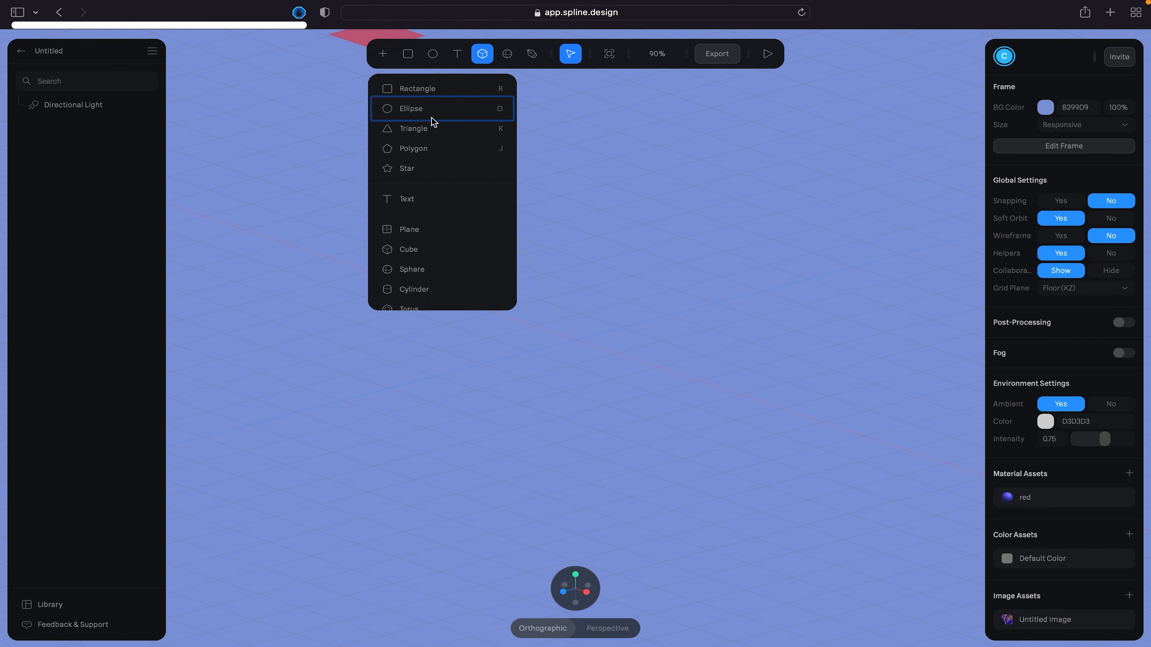
scroll(430, 242, "down", 2)
scroll(432, 243, "down", 5)
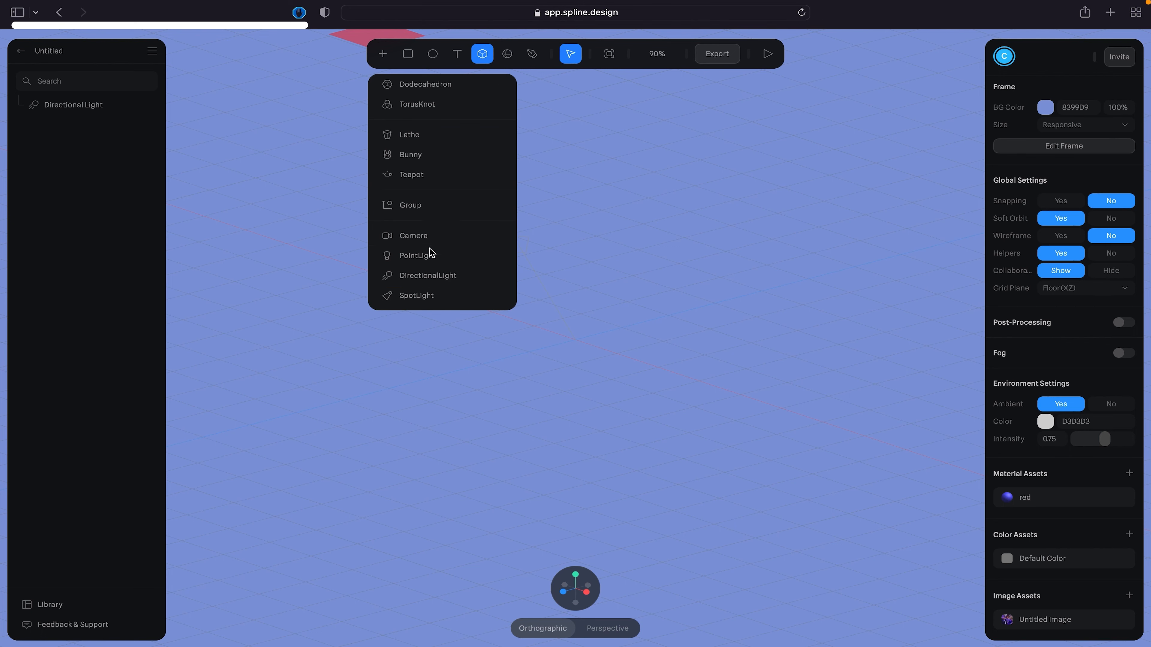
scroll(432, 221, "up", 7)
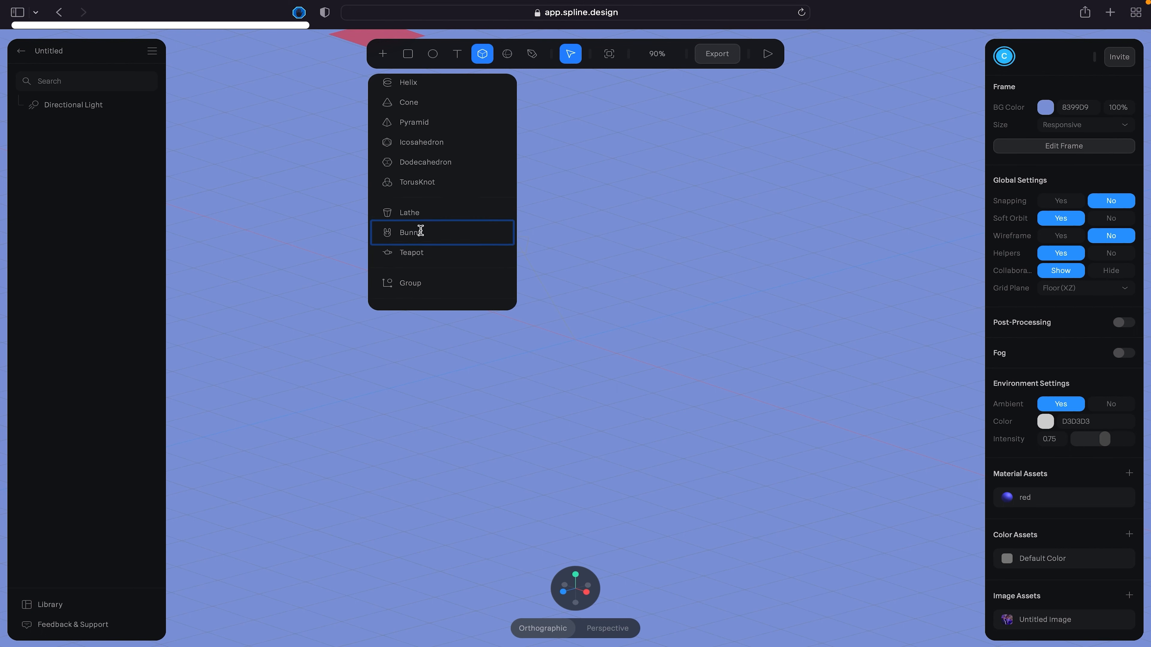
scroll(435, 140, "up", 1)
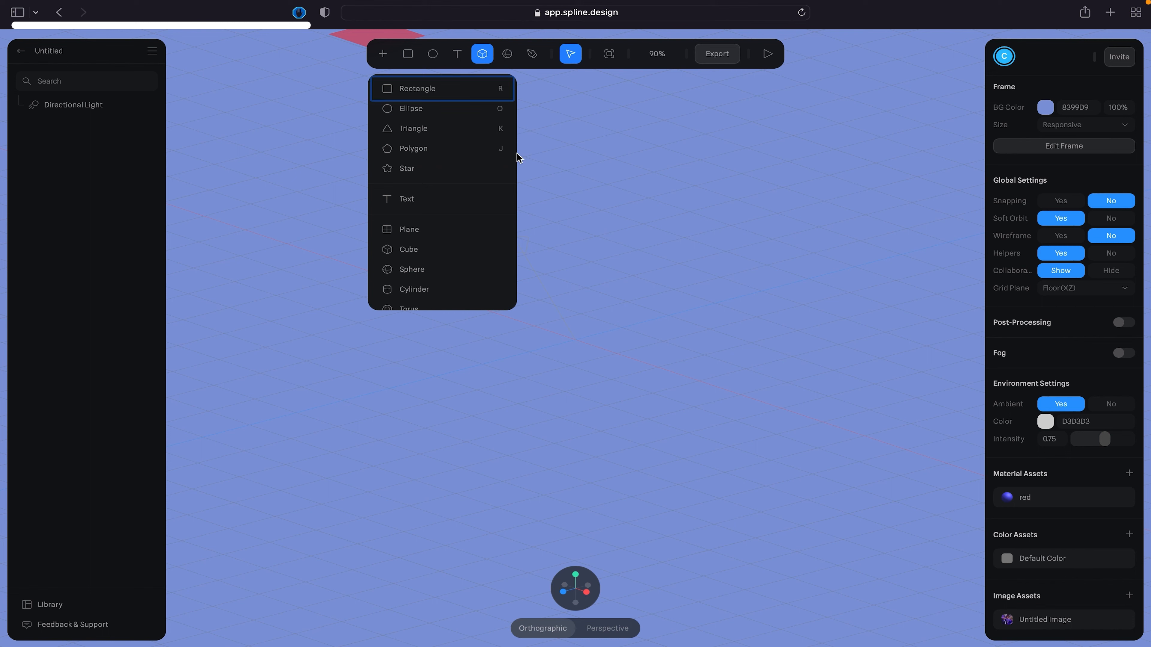
left_click(591, 398)
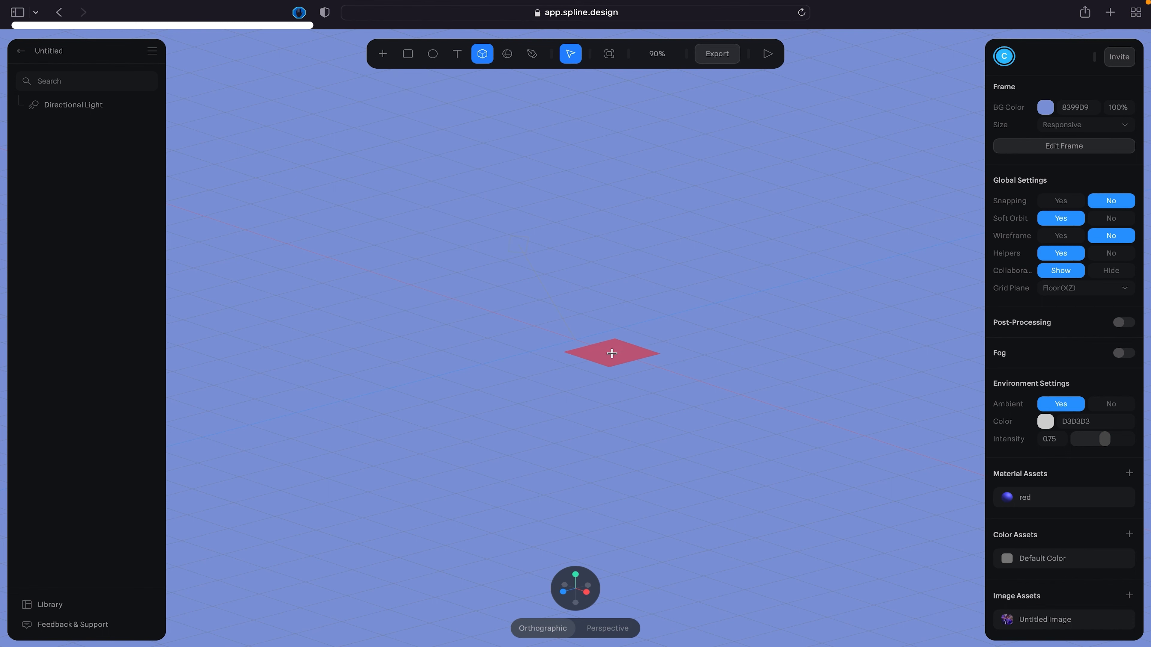
left_click(612, 353)
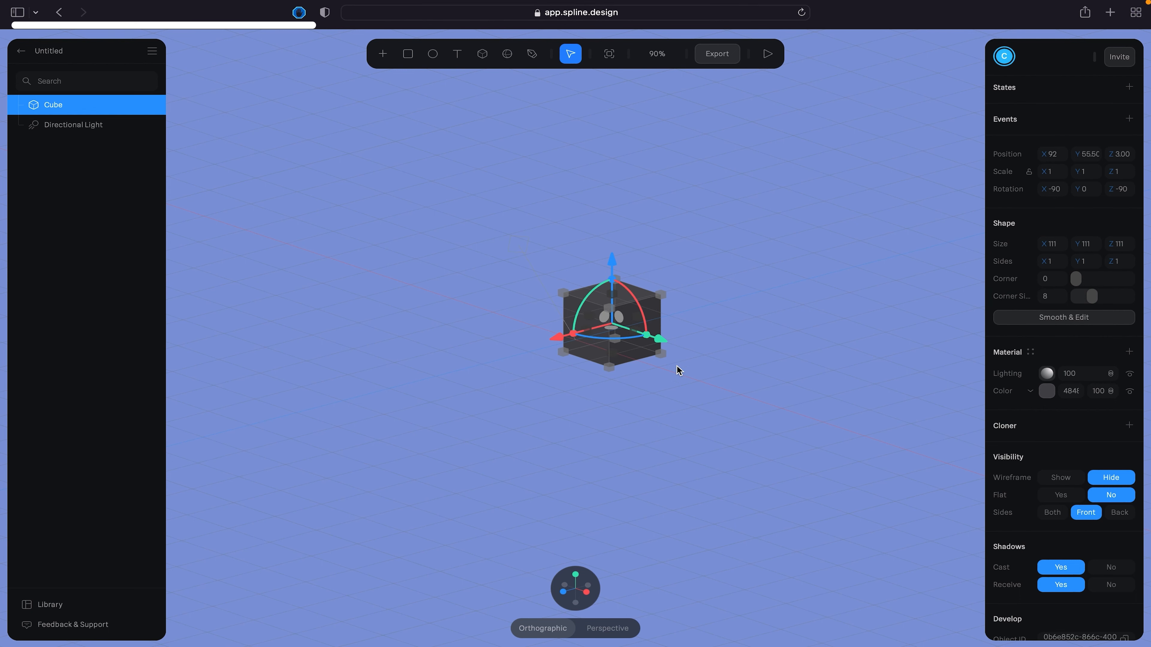
- Move the cube along the grid to about X 37.72 and Z 45.74
left_click_drag(696, 337, 733, 352)
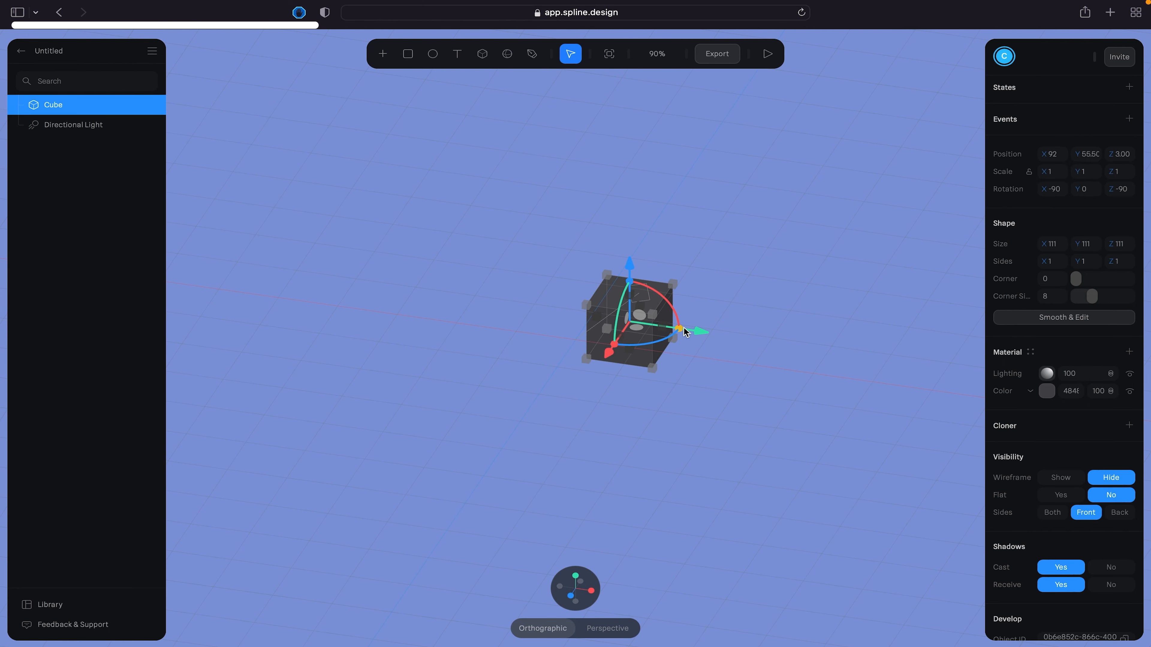
left_click(697, 333)
left_click_drag(696, 334, 663, 328)
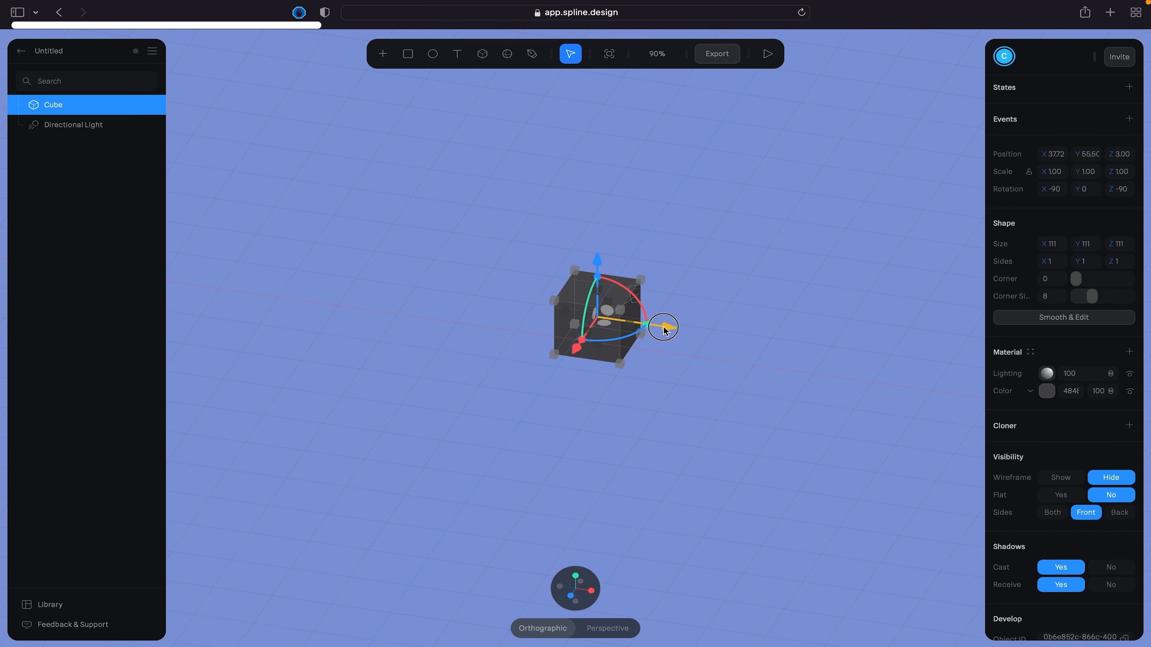
left_click_drag(572, 350, 566, 368)
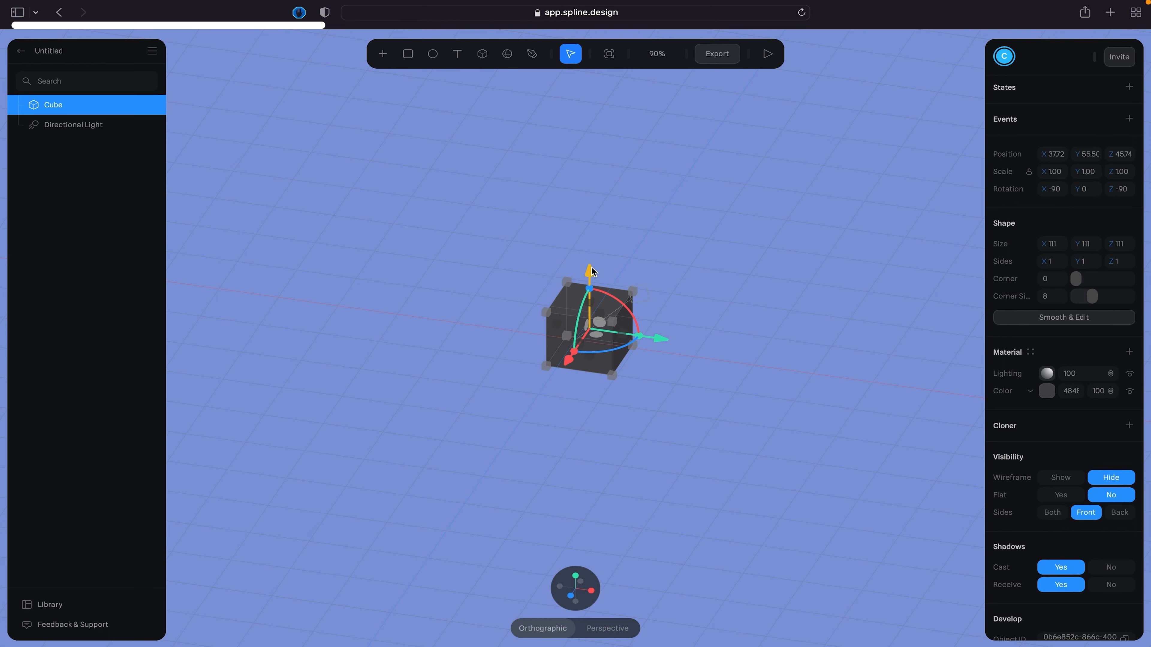
- Tilt the cube freely and stretch it along its Z axis to a scale of about 2.4
left_click_drag(622, 312, 679, 339)
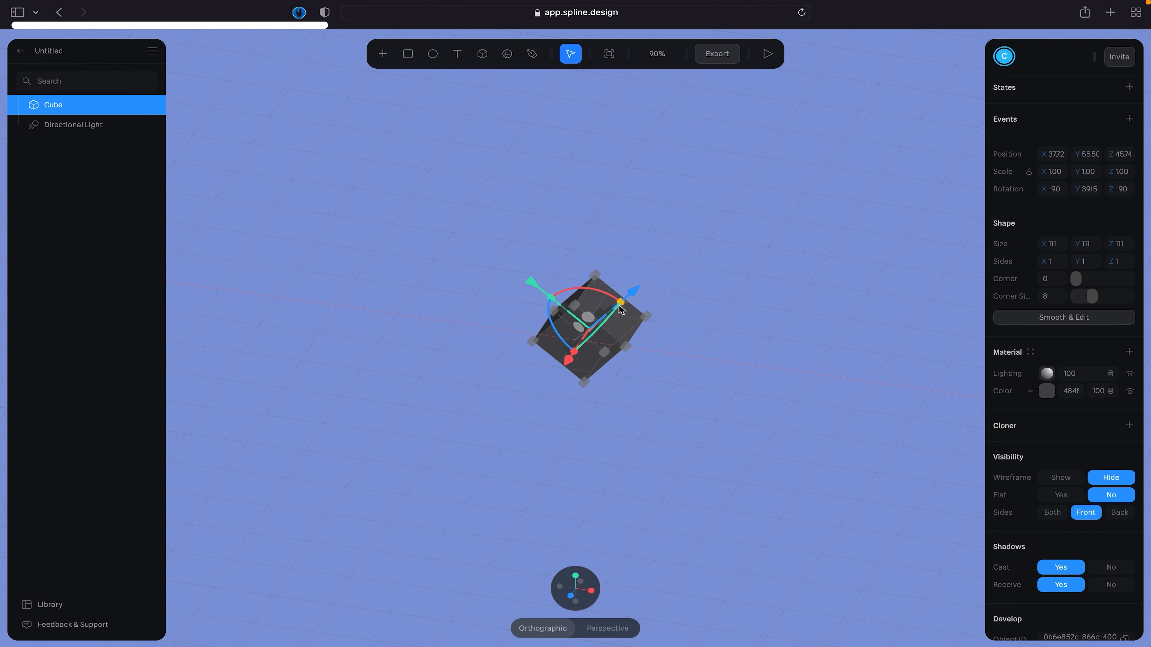
left_click_drag(619, 305, 649, 260)
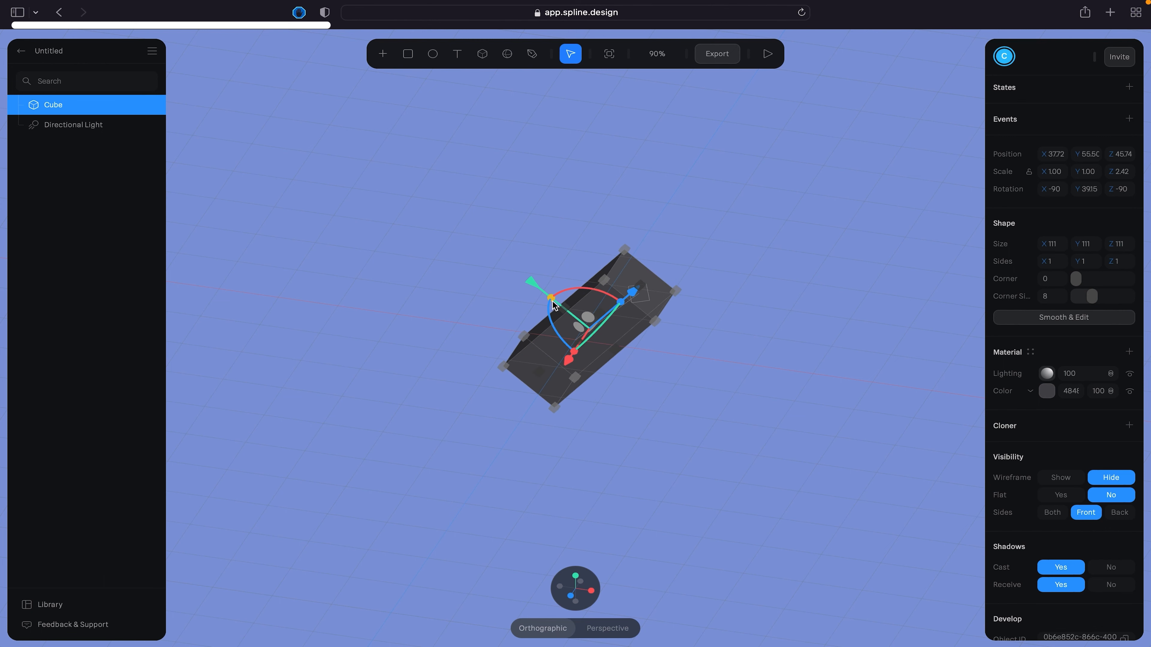
left_click_drag(553, 303, 586, 330)
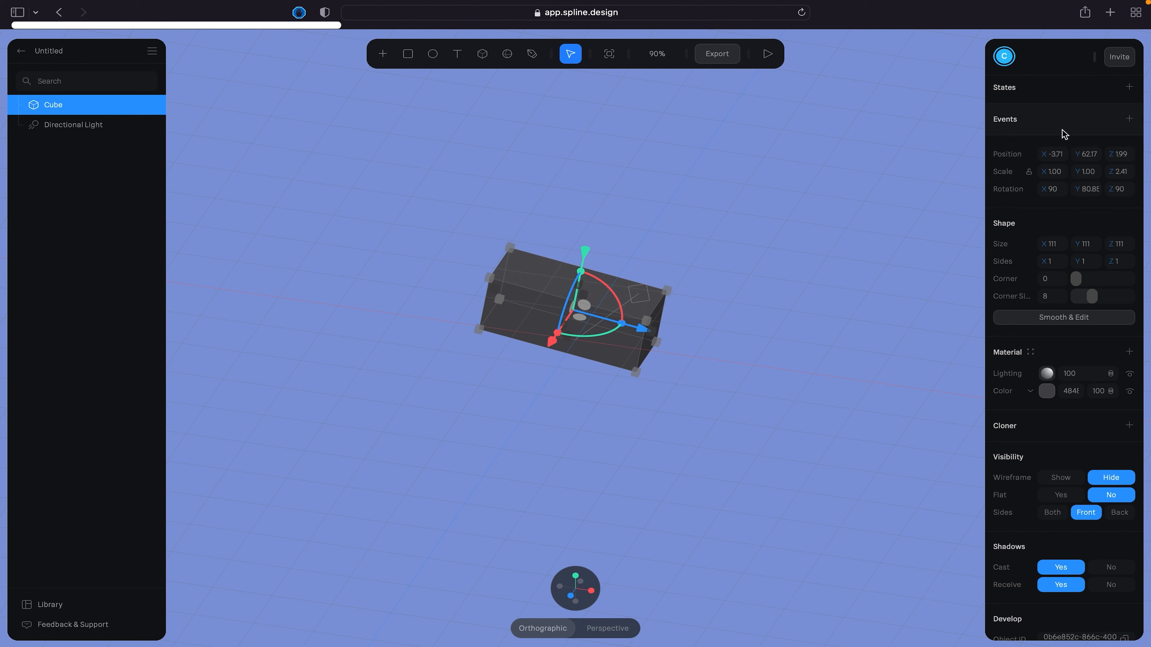
- Set the cube's X, Y and Z rotation to 0
left_click(1063, 190)
type("0")
left_click(1090, 190)
type("0")
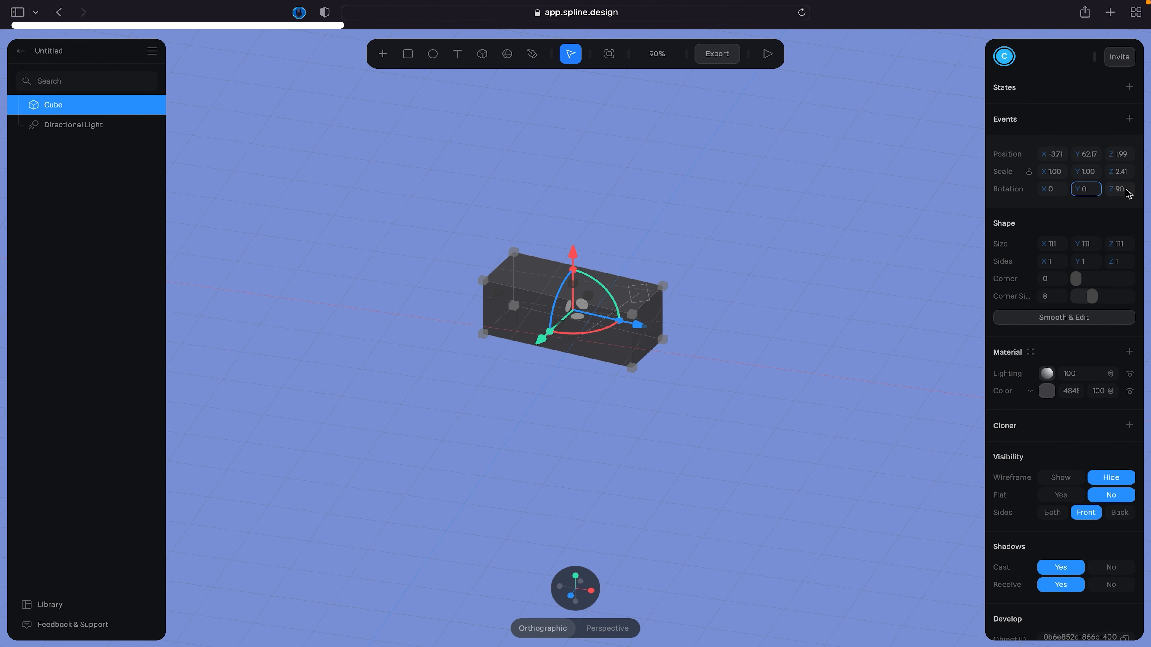
key("Return")
left_click(1122, 189)
type("0")
key("Return")
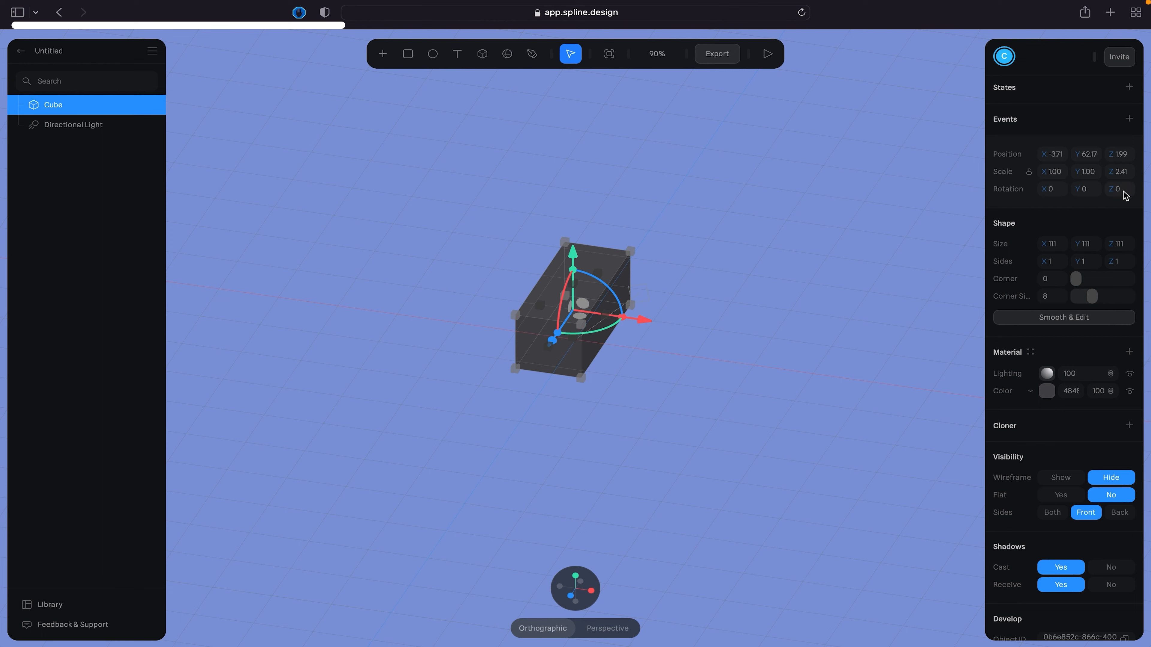
- Set the cube's X, Y and Z position to 0 to centre it at the origin
left_click(1111, 177)
left_click(1051, 158)
type("0")
left_click(1089, 155)
type("0")
left_click(1130, 157)
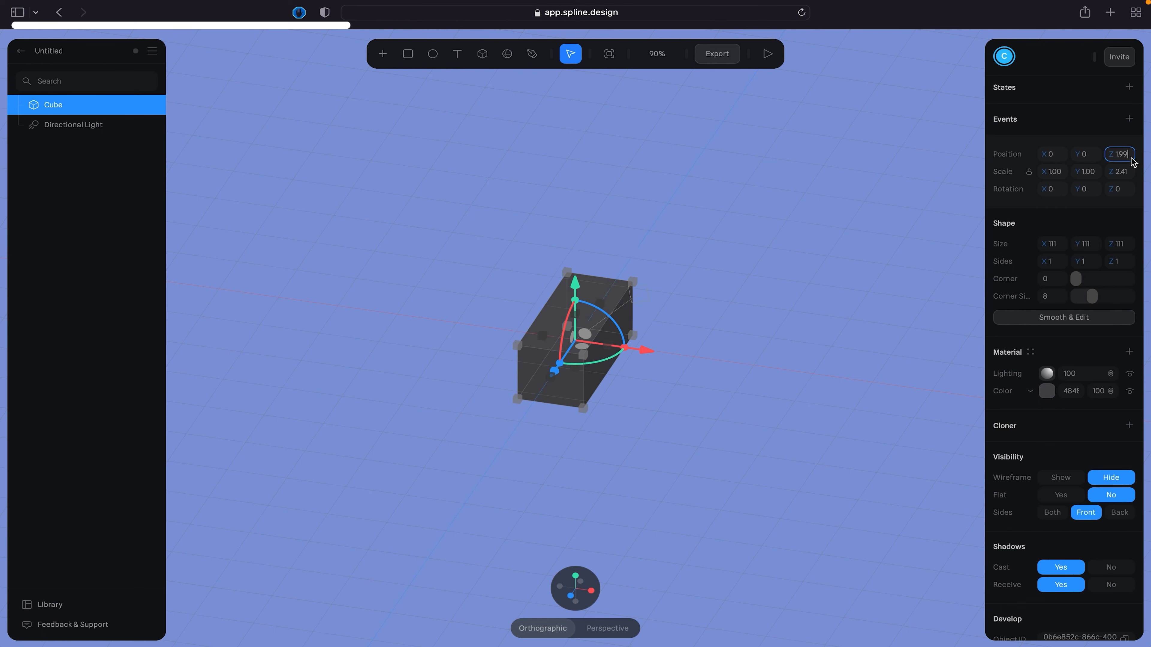
type("0")
key("Return")
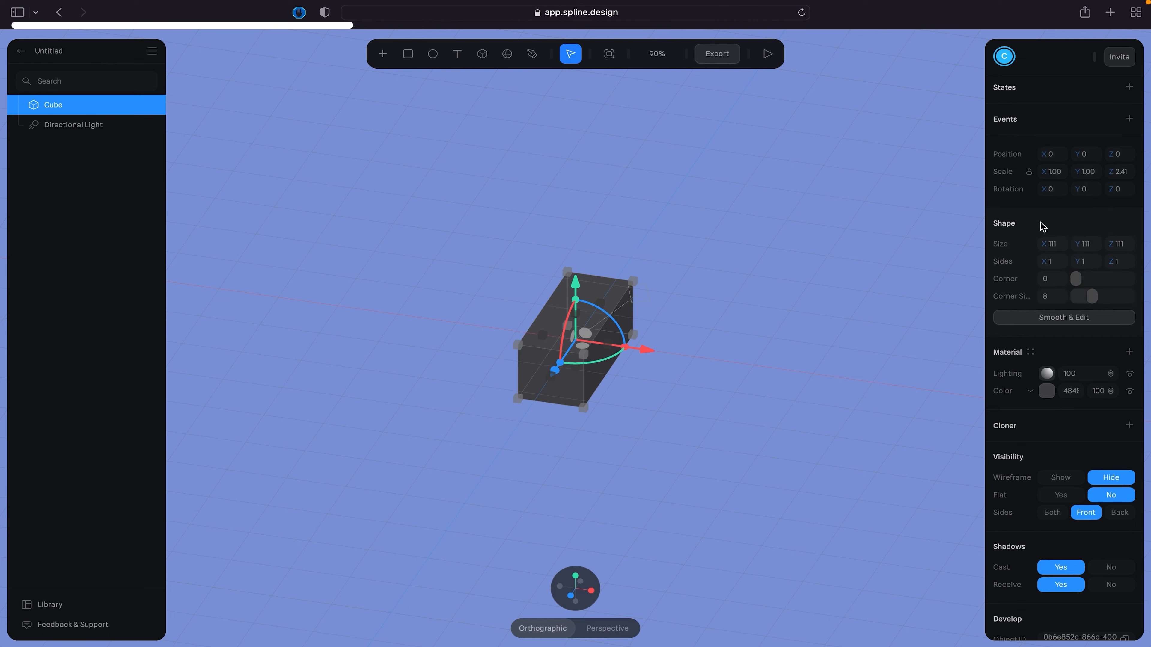
- Round the stretched cube with a corner value of 31 and 21 corner sides
left_click_drag(1082, 278, 1120, 294)
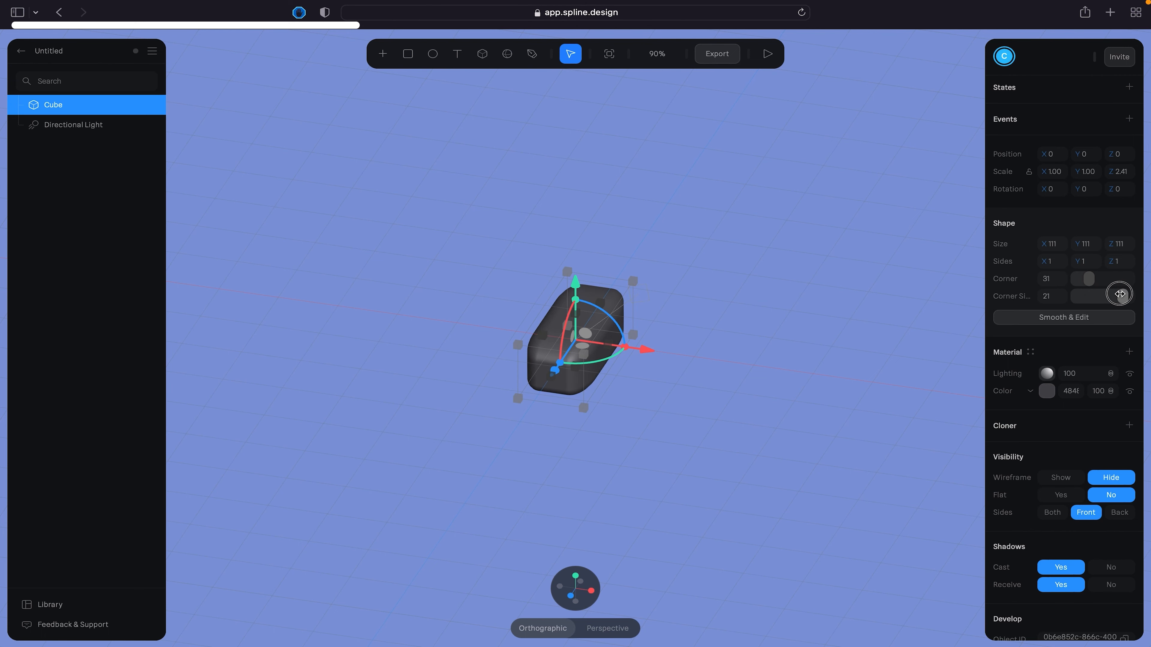
scroll(584, 354, "down", 2)
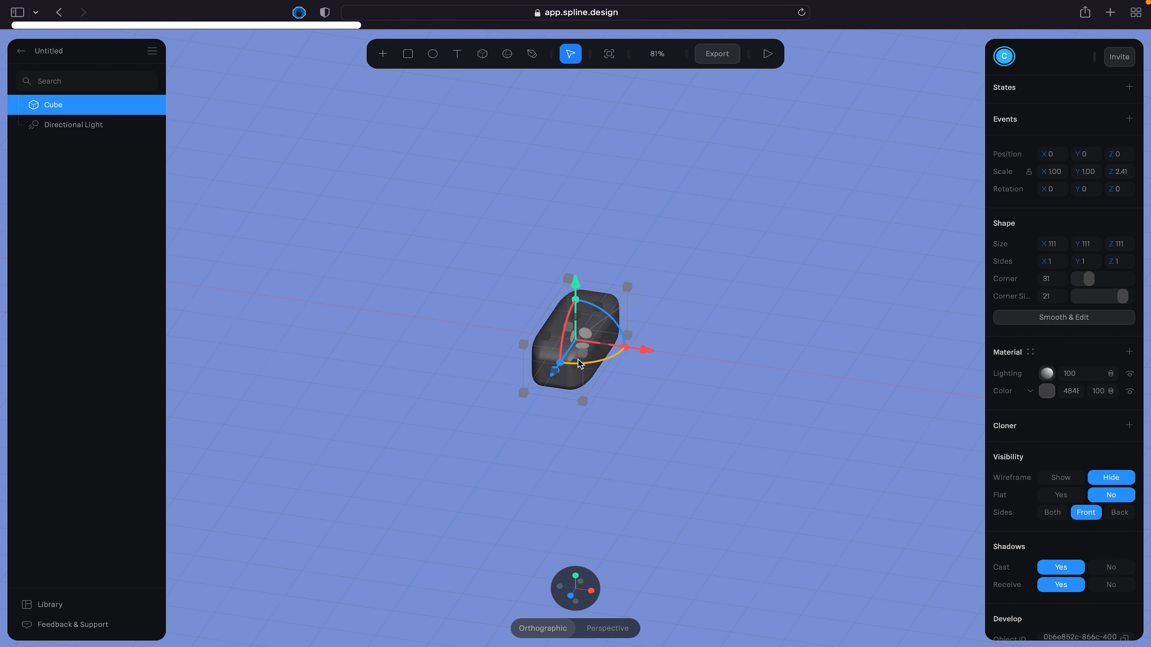
scroll(675, 337, "up", 5)
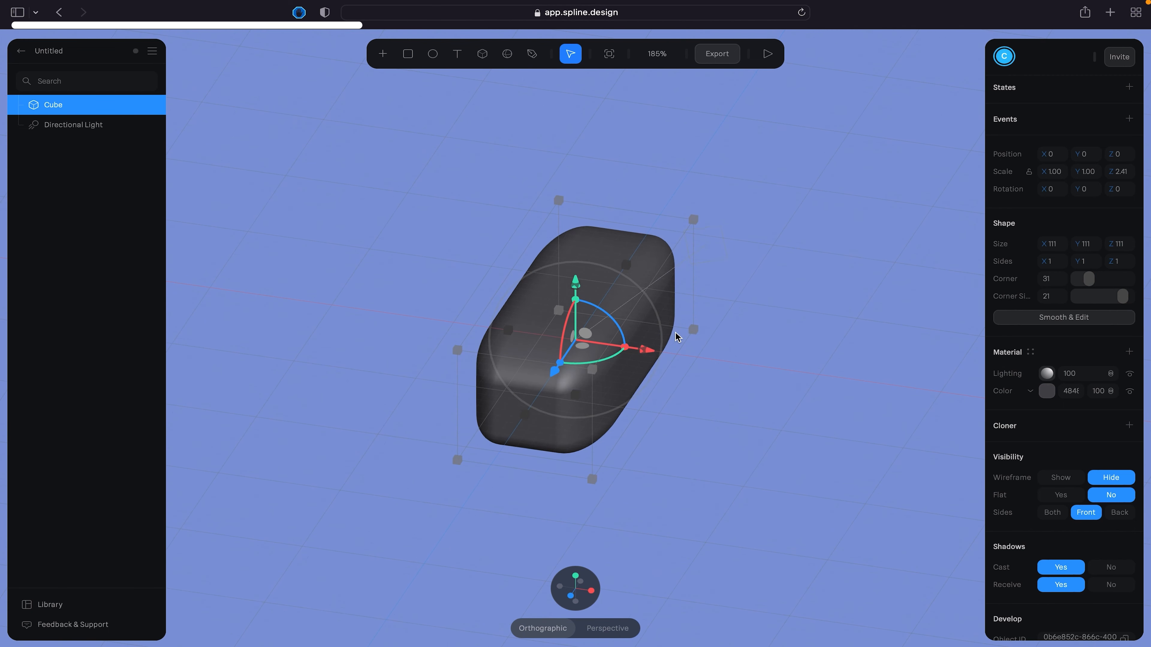
scroll(676, 335, "up", 3)
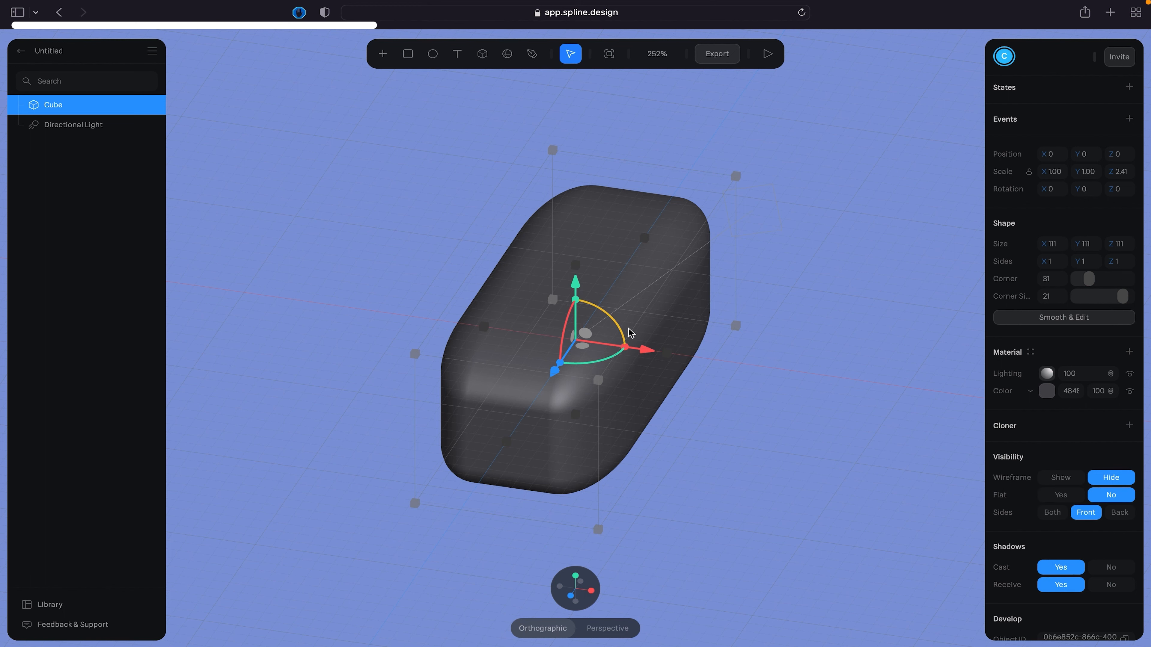
- Widen the cube into a slab with a scale of about 6.83 in X and 4.64 in Z
left_click_drag(667, 353, 912, 405)
scroll(798, 348, "down", 5)
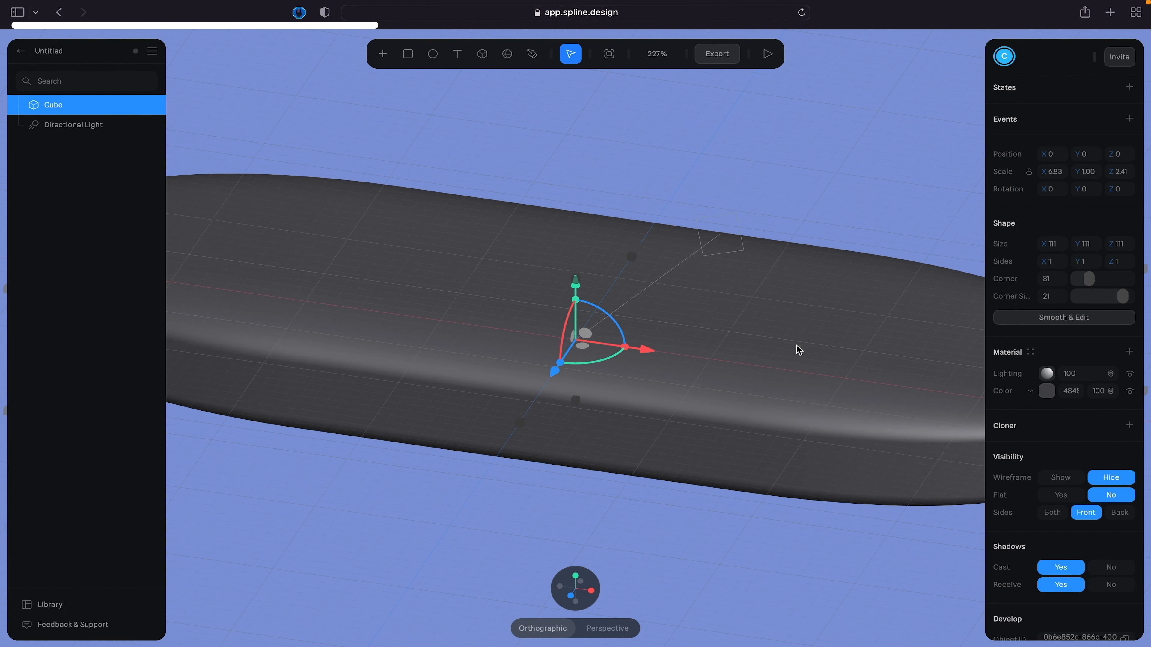
left_click_drag(567, 365, 577, 387)
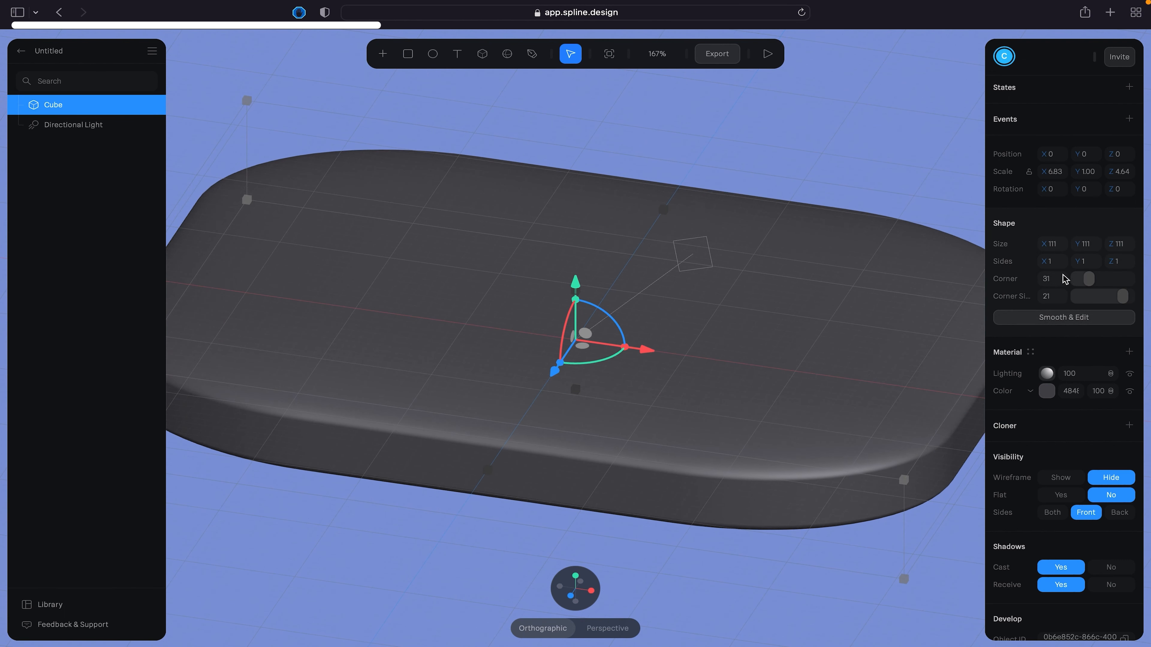
- Reduce the slab's corner value to 3, flatten it to a Y scale of about 0.51, and deselect it
left_click_drag(1090, 279, 1051, 286)
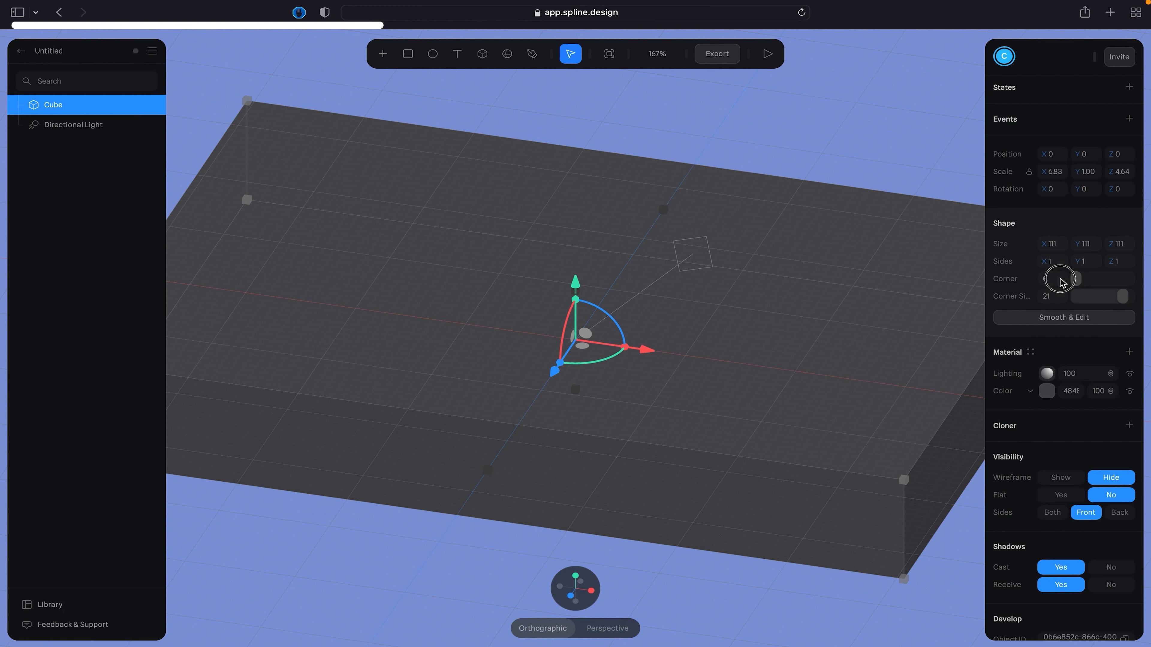
left_click_drag(1069, 279, 1080, 276)
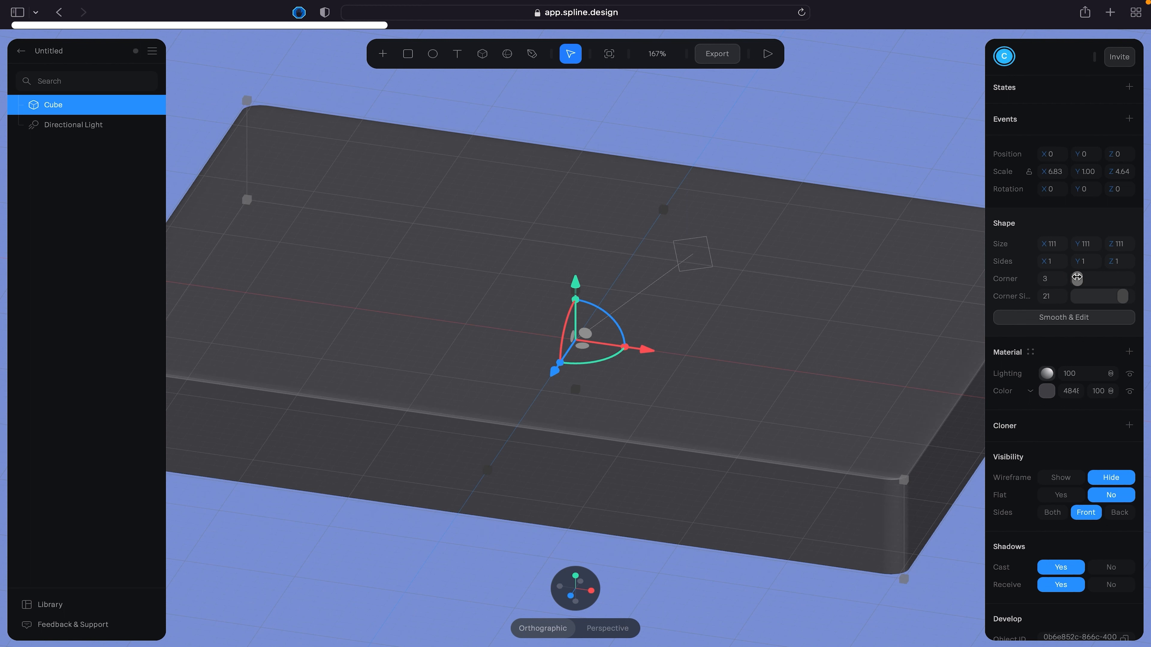
scroll(789, 333, "down", 3)
scroll(788, 332, "down", 2)
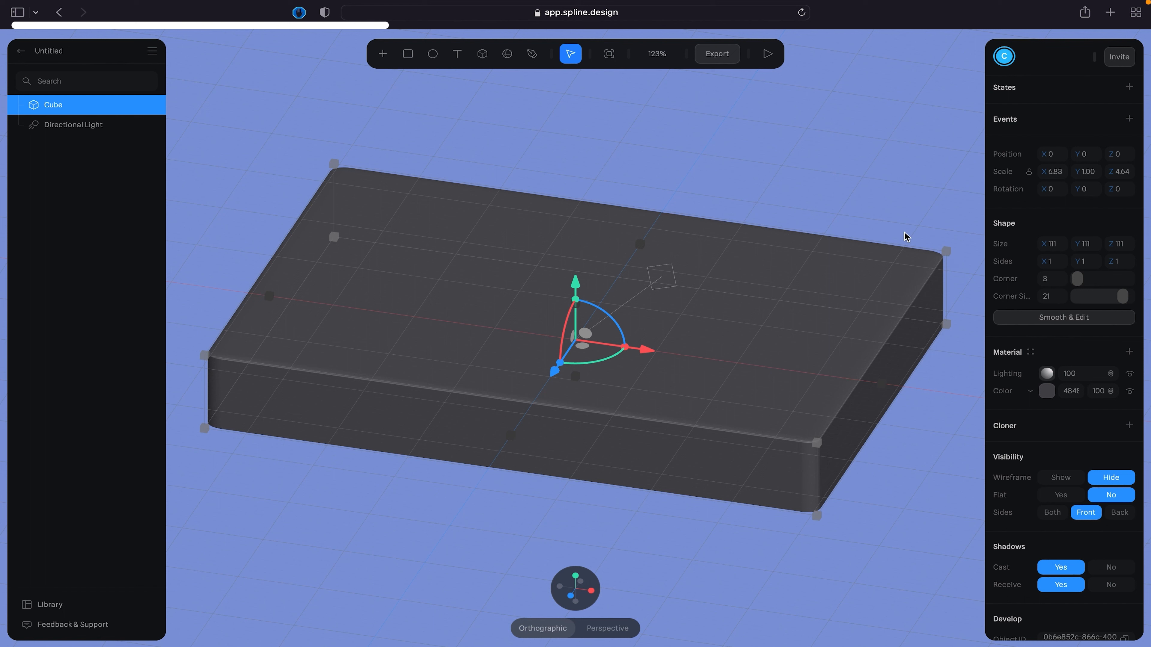
left_click_drag(575, 303, 579, 322)
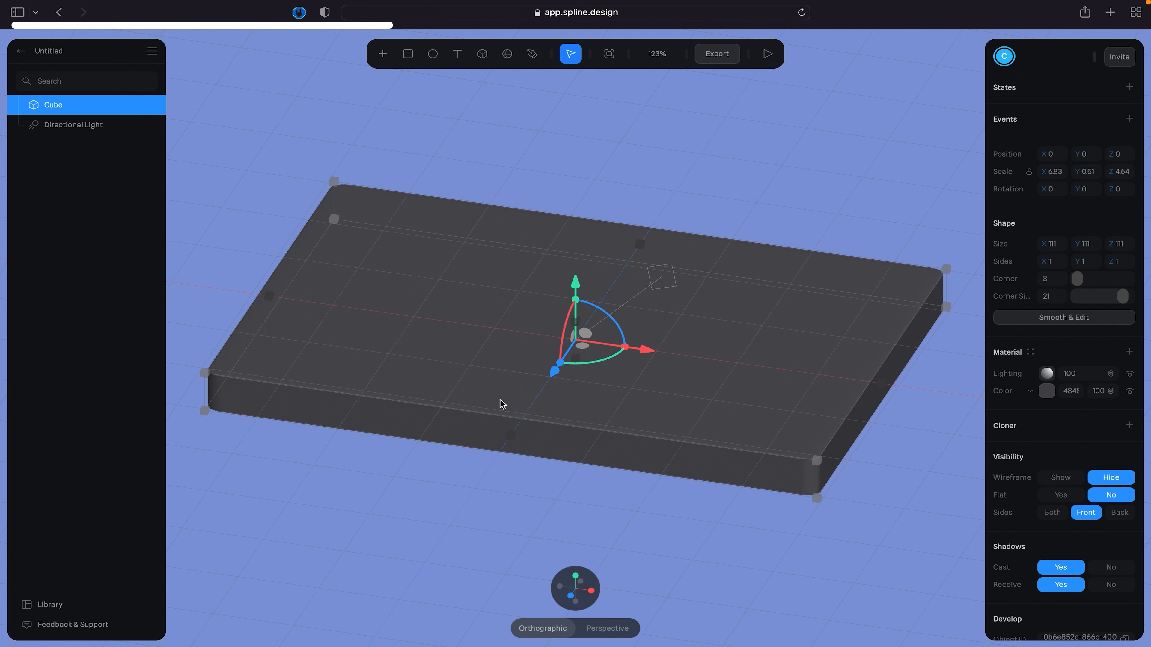
left_click(304, 466)
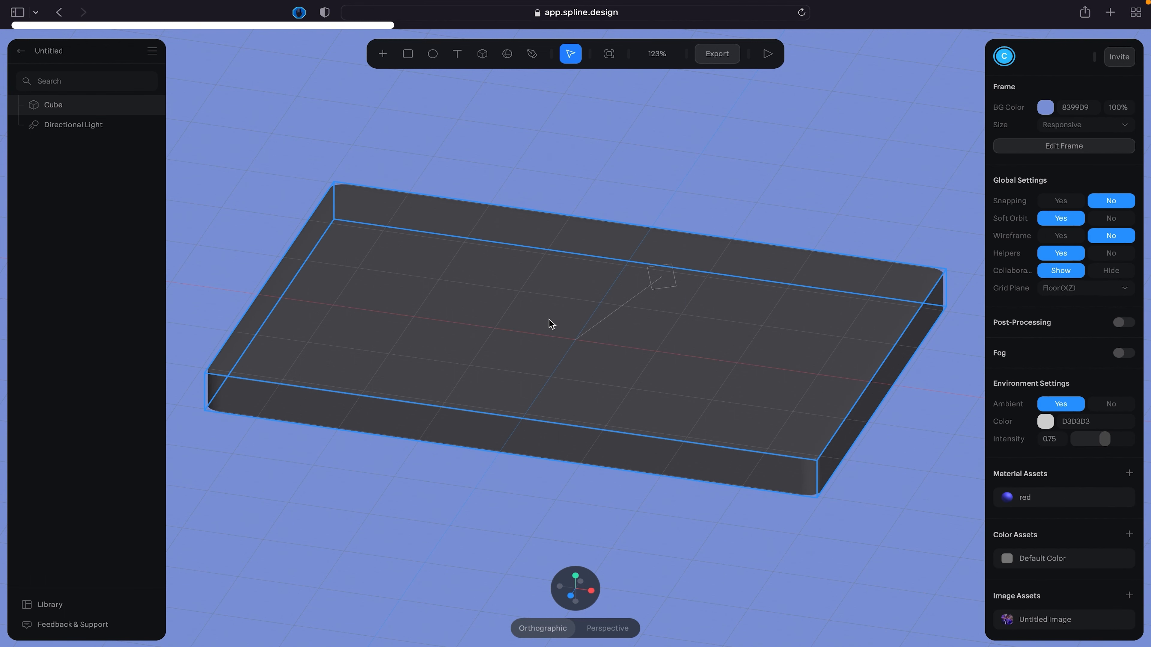
- Place a second cube about 81 units in size near the slab's back-left corner and lower it to about Y 66
mouse_move(653, 177)
left_mouse_down()
mouse_move(699, 198)
mouse_move(662, 190)
left_mouse_up()
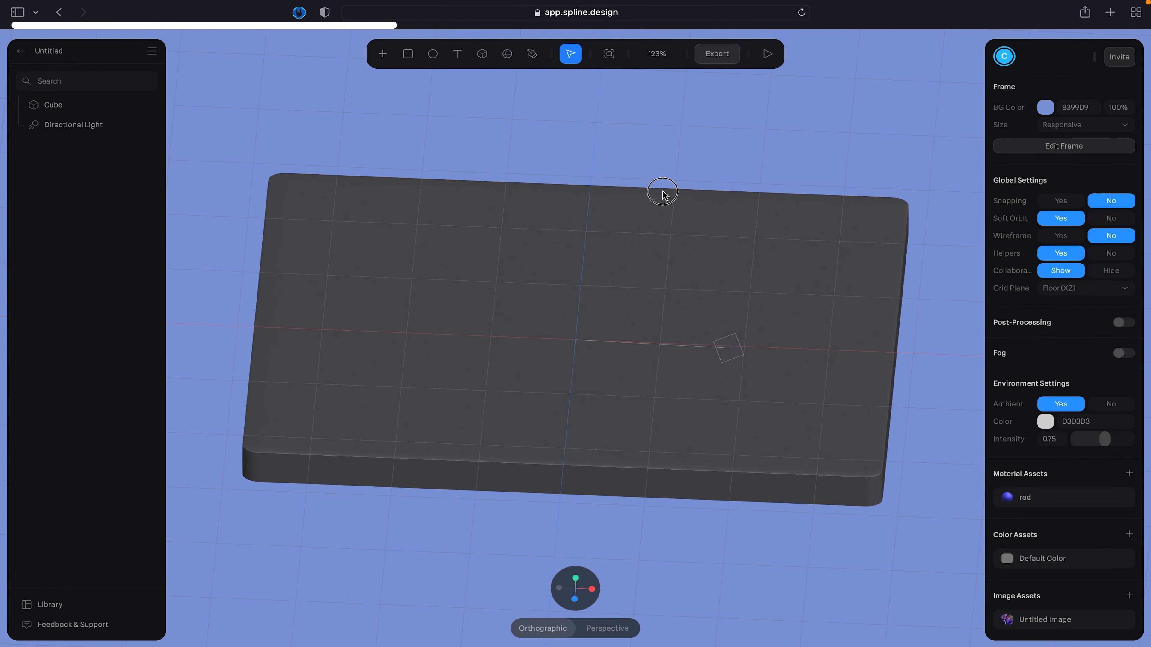
left_click(482, 54)
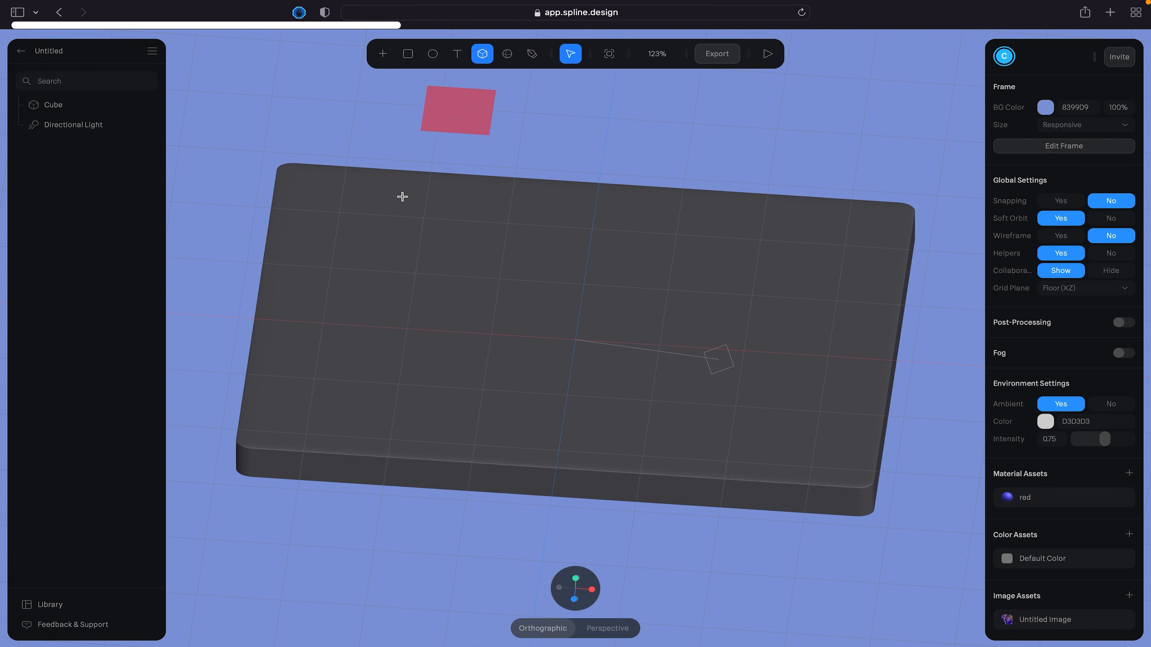
left_click(361, 229)
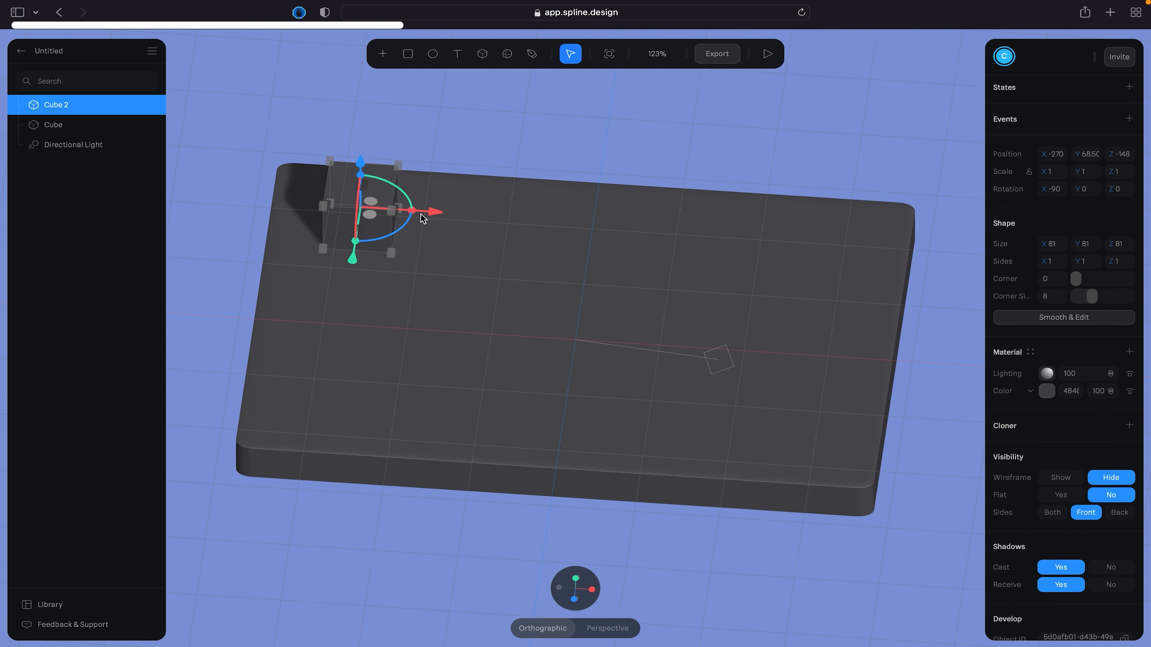
left_click_drag(436, 211, 420, 214)
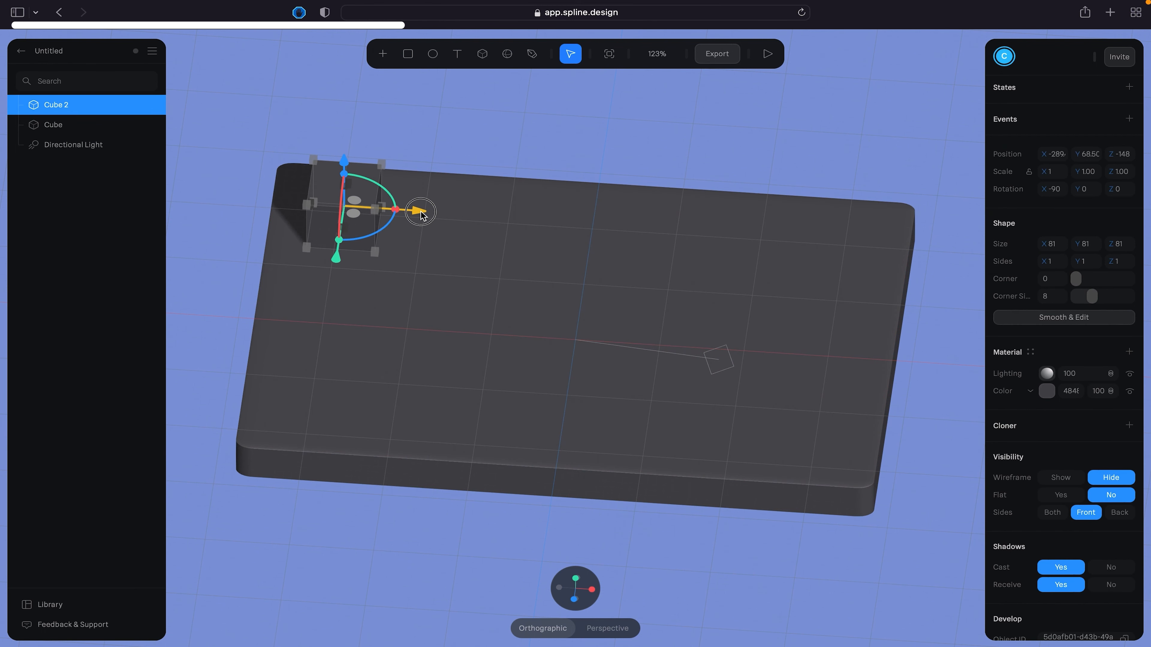
left_click_drag(344, 161, 344, 166)
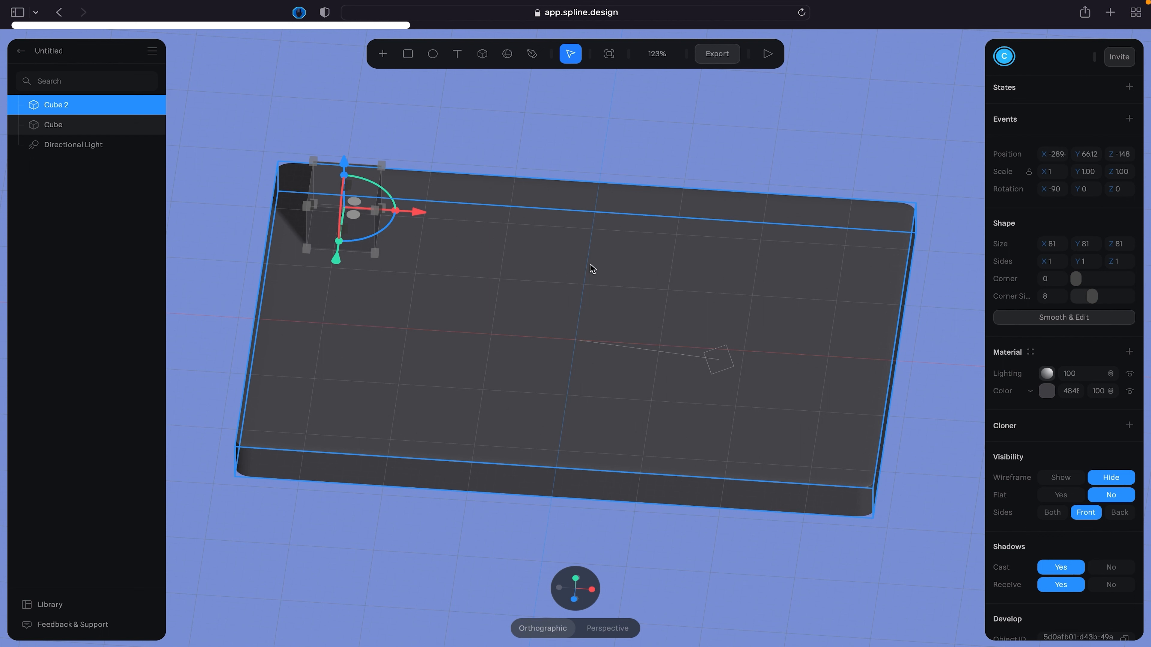
- Select the slab together with the small cube and combine them with a Boolean subtraction
left_click(69, 126, "shift")
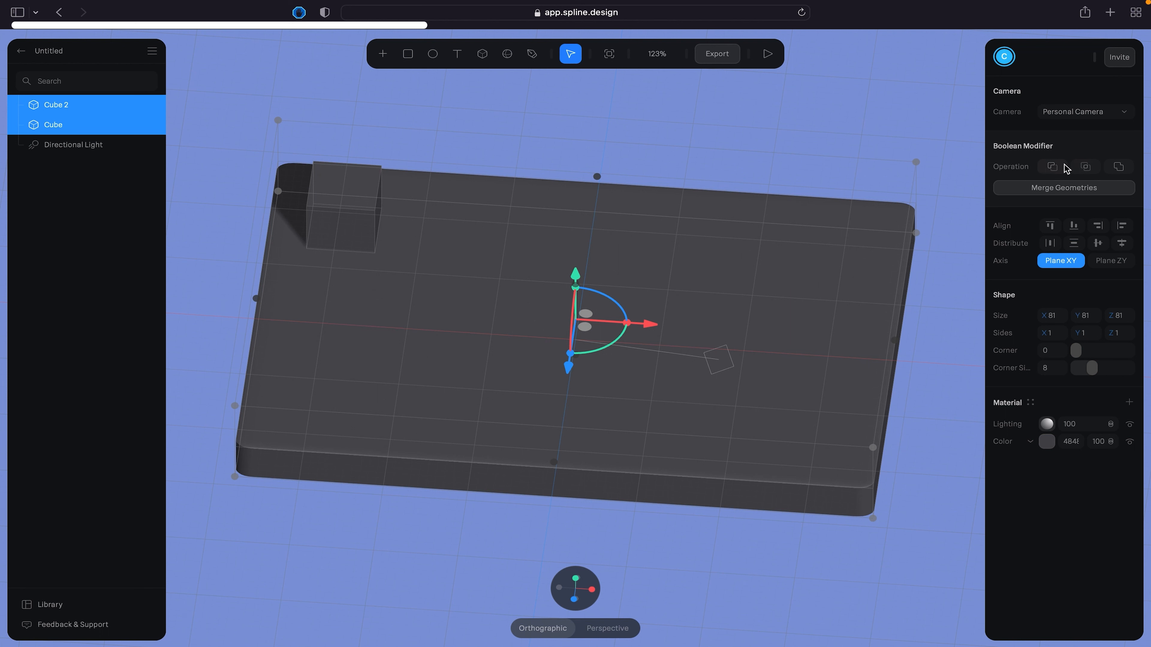
left_click(1052, 167)
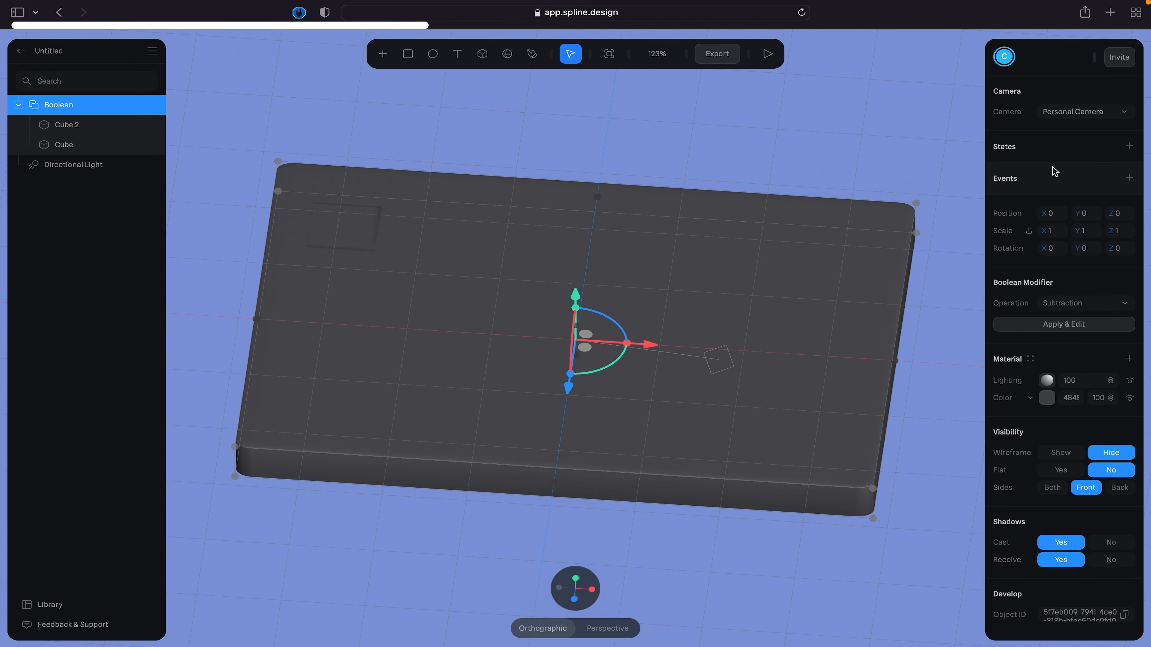
- Lower the small cube inside the Boolean to about Y 40 so it cuts a pocket into the slab
left_click(63, 128)
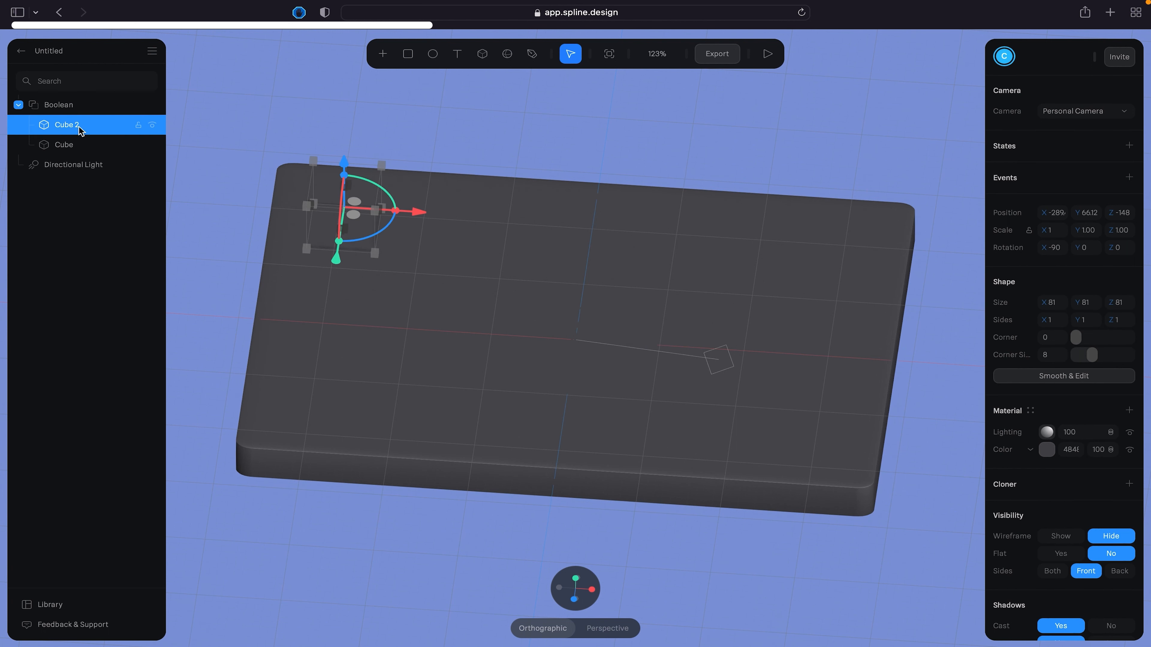
left_click_drag(344, 164, 342, 180)
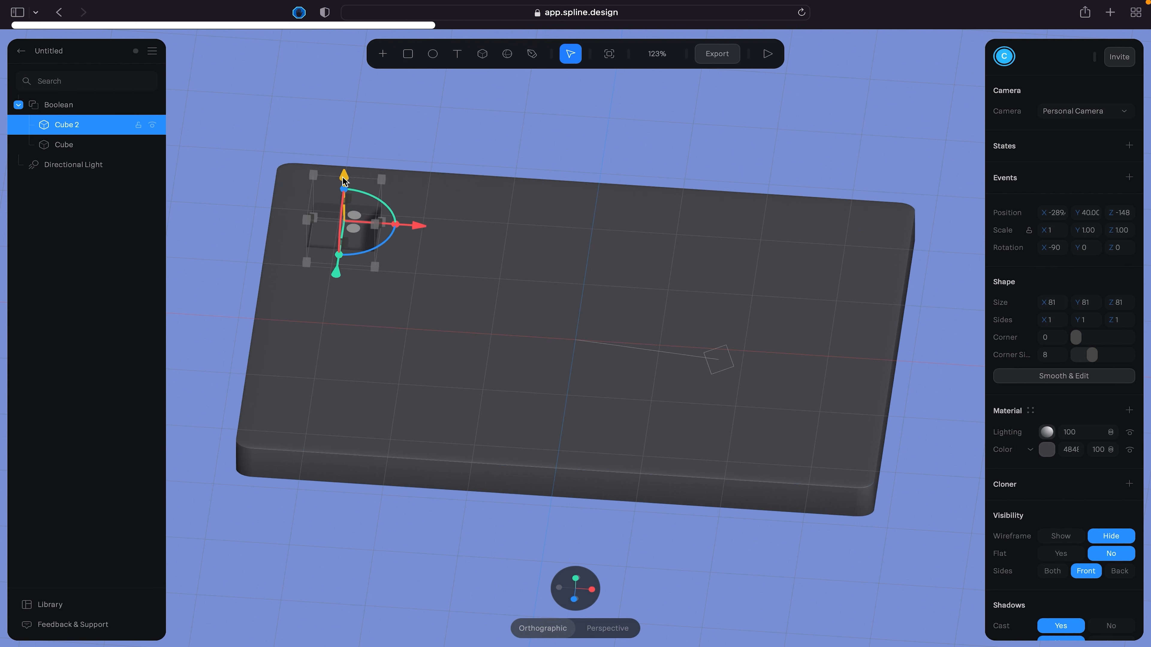
left_click(408, 132)
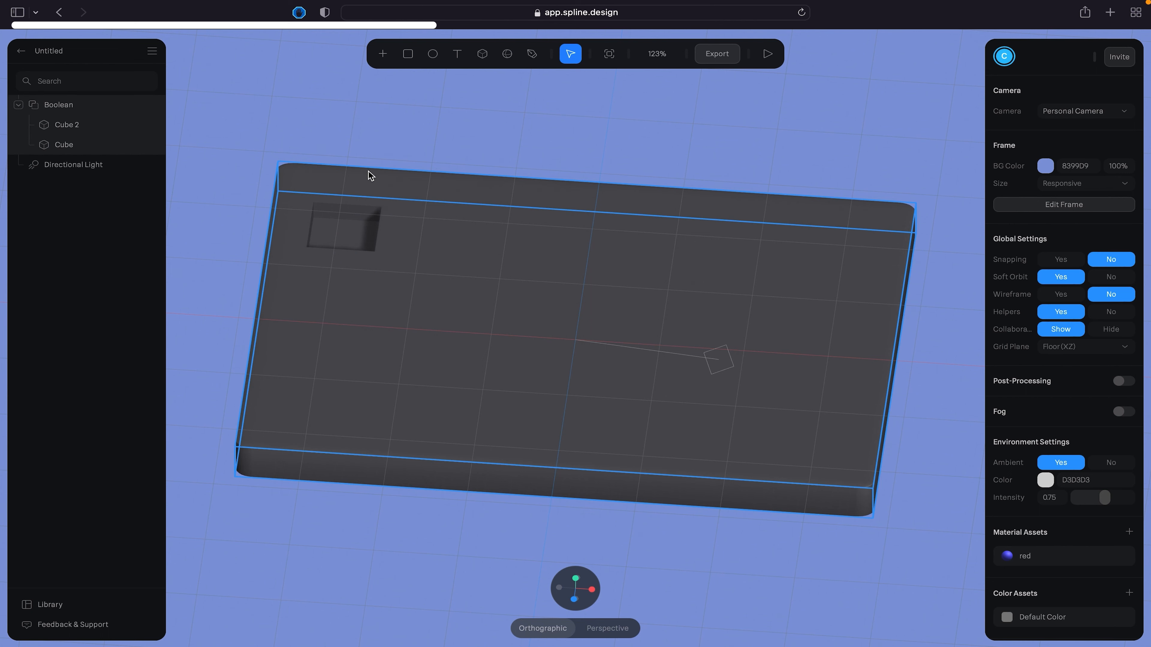
mouse_move(387, 154)
right_mouse_down()
mouse_move(428, 158)
mouse_move(398, 144)
right_mouse_up()
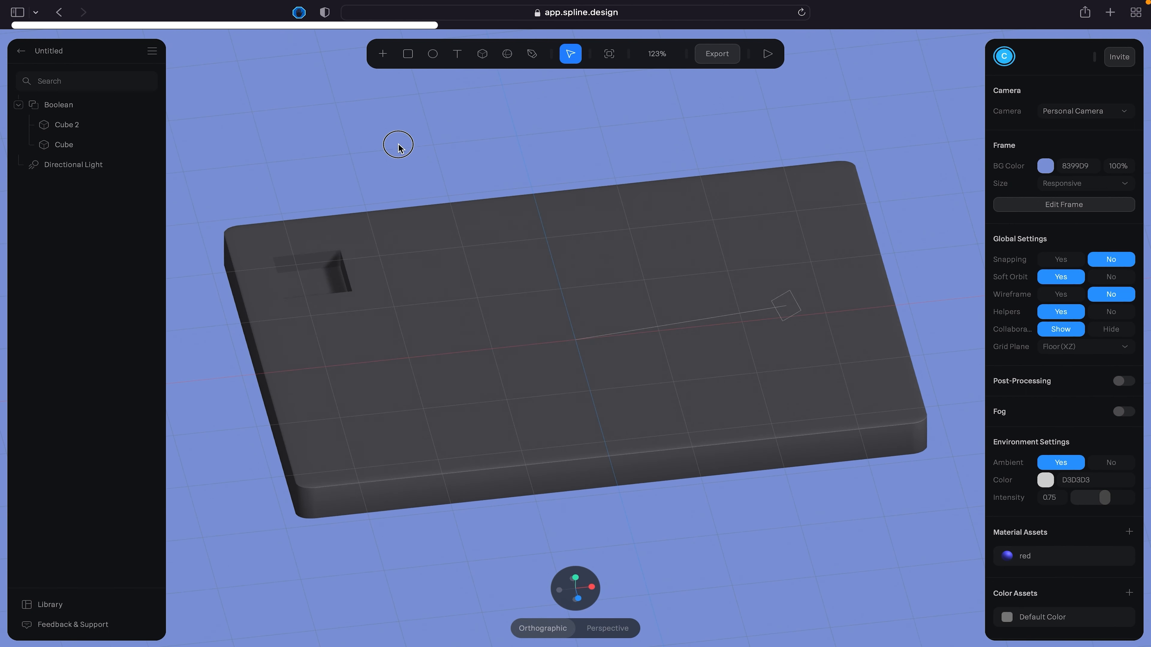
- Try lowering the Boolean's small cube to about Y -2 to cut right through the slab, and undo the move
left_click(90, 128)
left_click(89, 130)
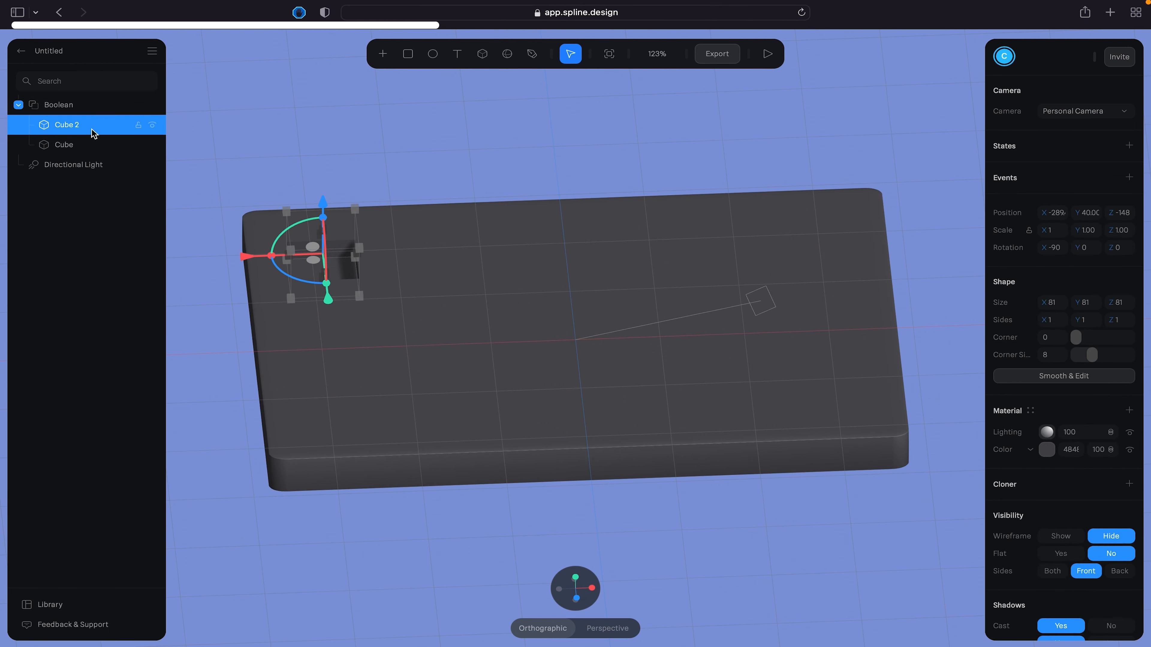
left_click_drag(327, 208, 329, 230)
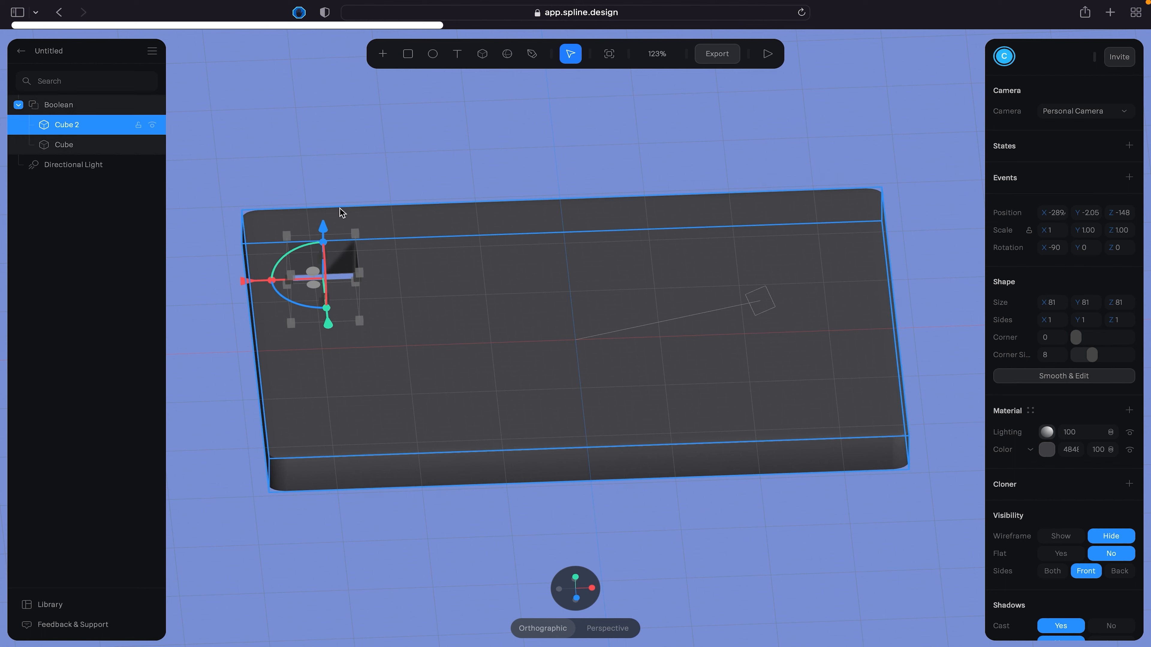
mouse_move(345, 168)
left_mouse_down("alt")
mouse_move(357, 196)
mouse_move(331, 176)
left_mouse_up("alt")
key("super+z")
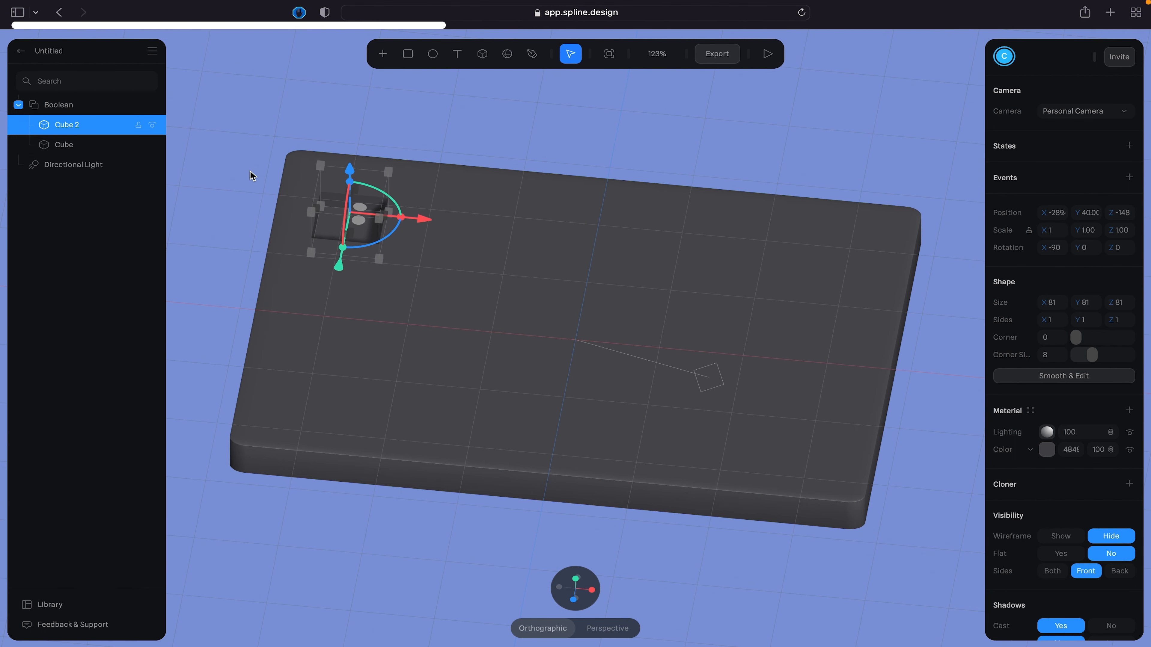
left_click(251, 175)
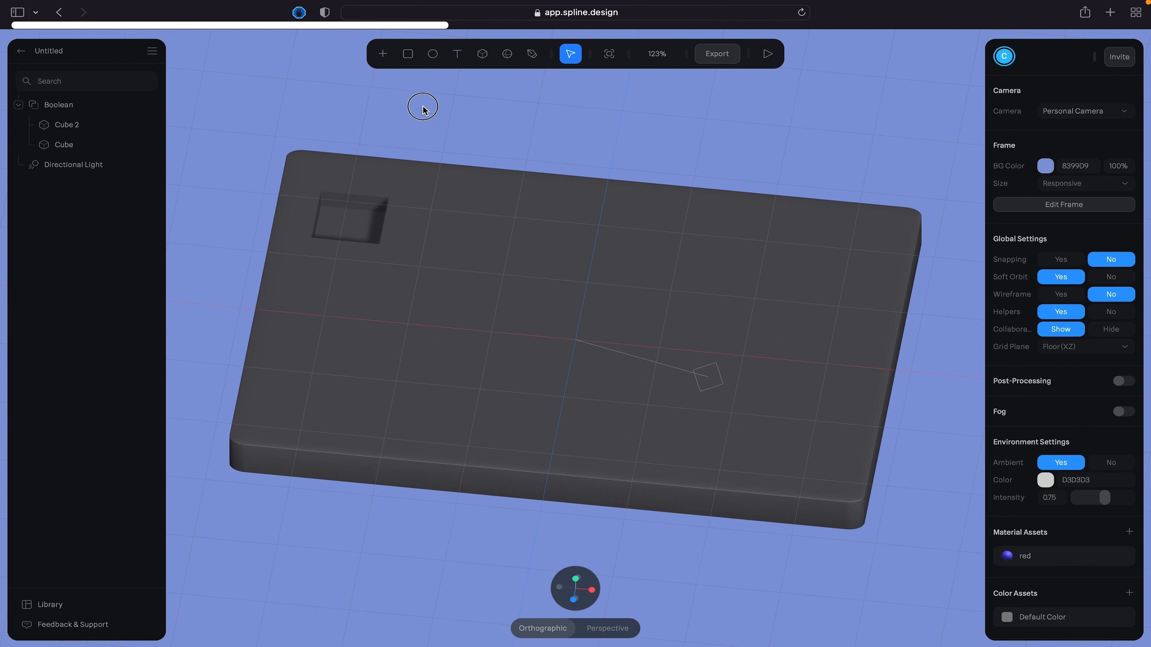
- Place a new cube about 81 units in size over the pocket at about Z -148 and set its corner value to 10
left_click(482, 54)
left_click(347, 225)
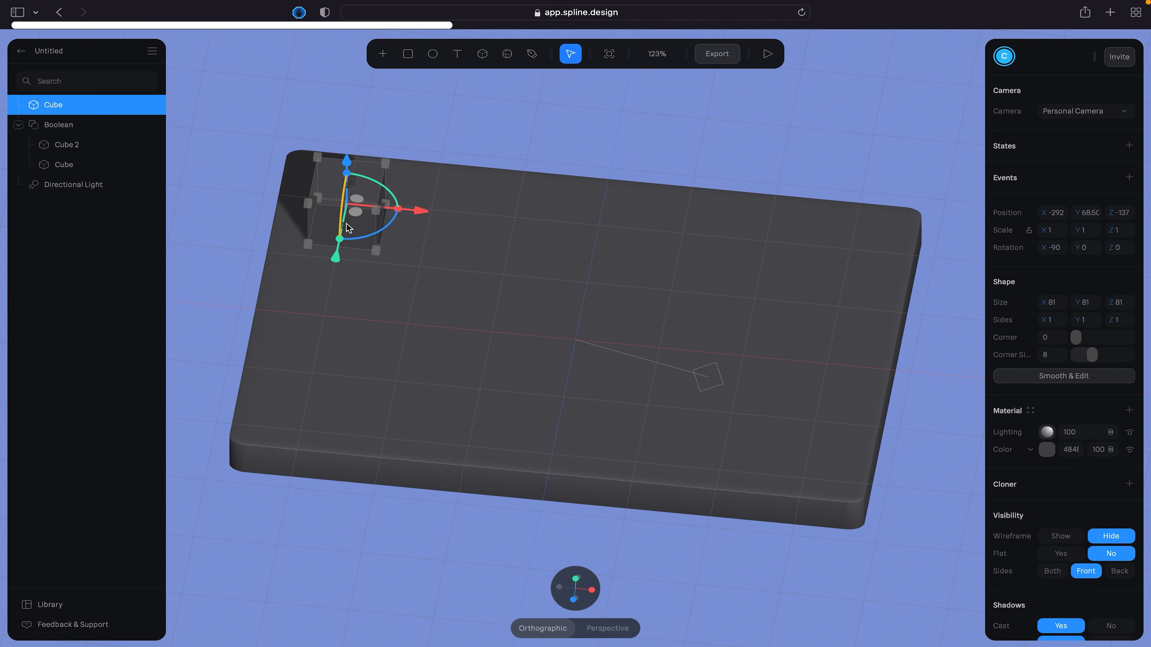
left_click_drag(337, 262, 340, 257)
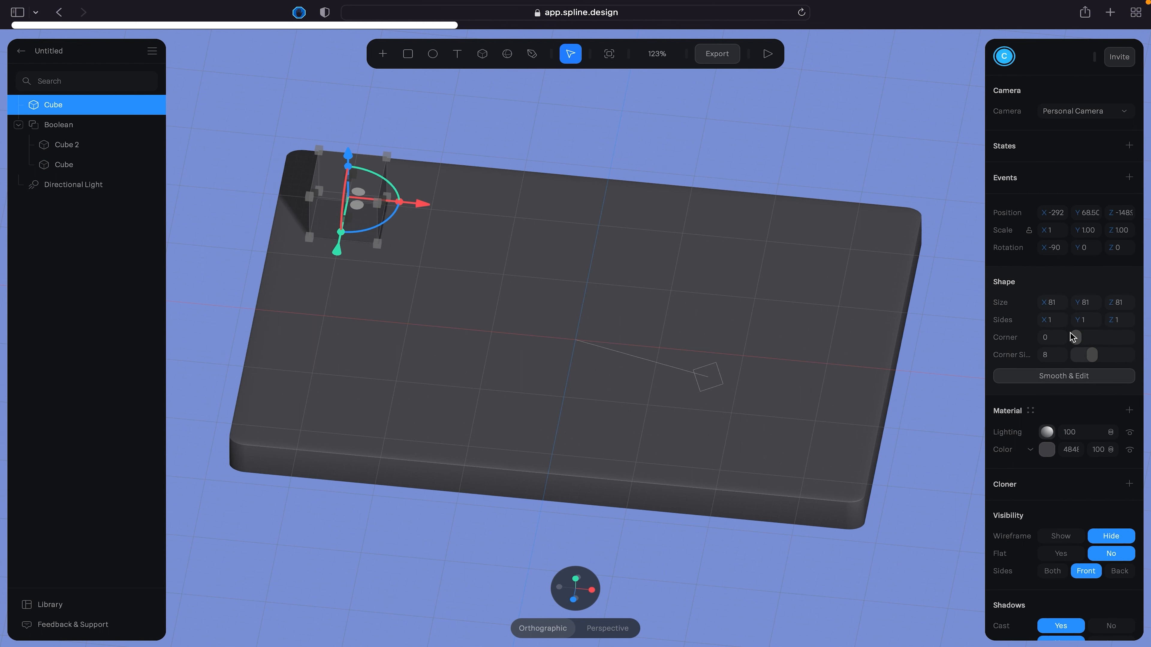
left_click_drag(1070, 334, 1078, 334)
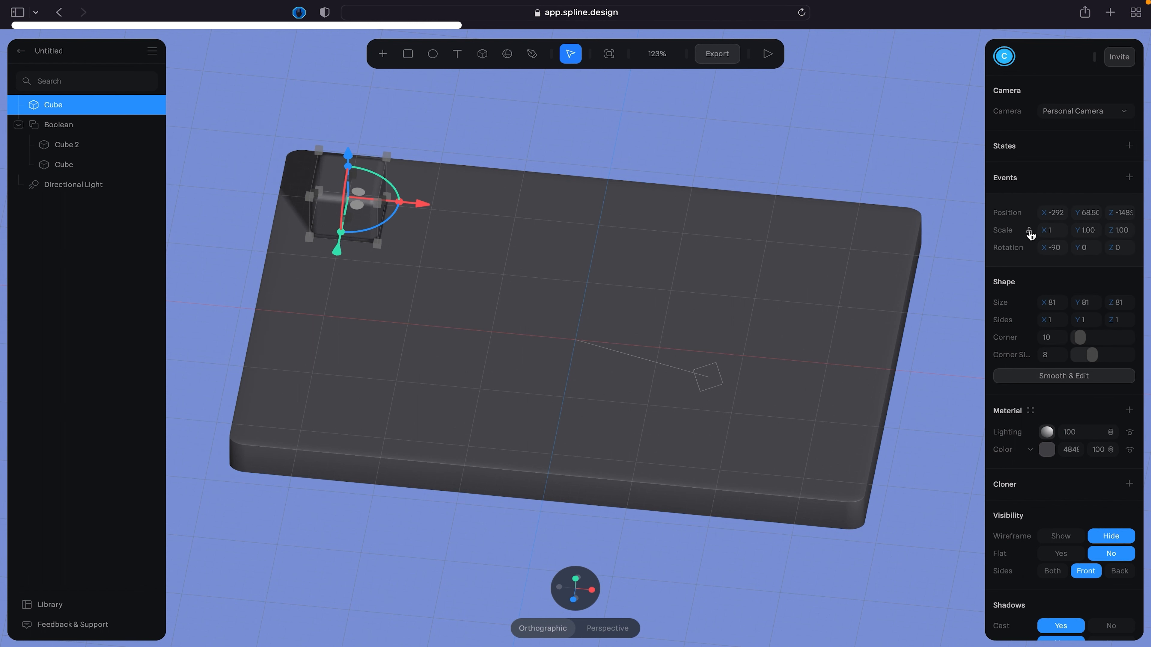
- Scale the new cube uniformly to 0.75 and lower it into the pocket to about Y 34
left_click(1051, 231)
type("0.75")
key("Return")
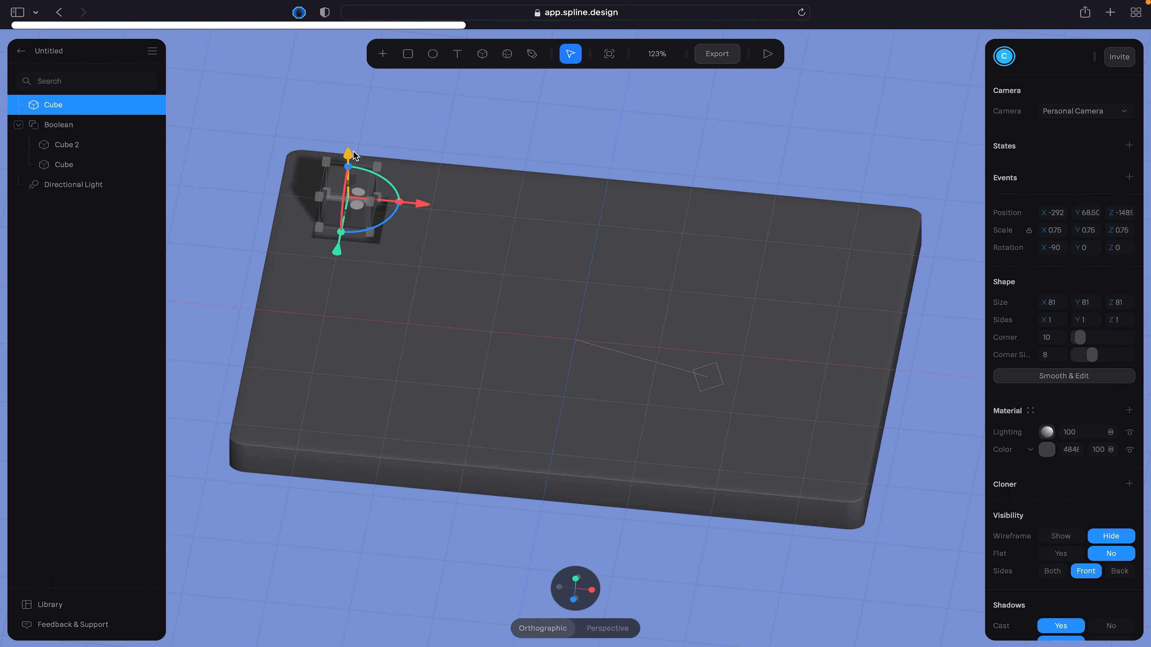
left_click_drag(349, 154, 351, 177)
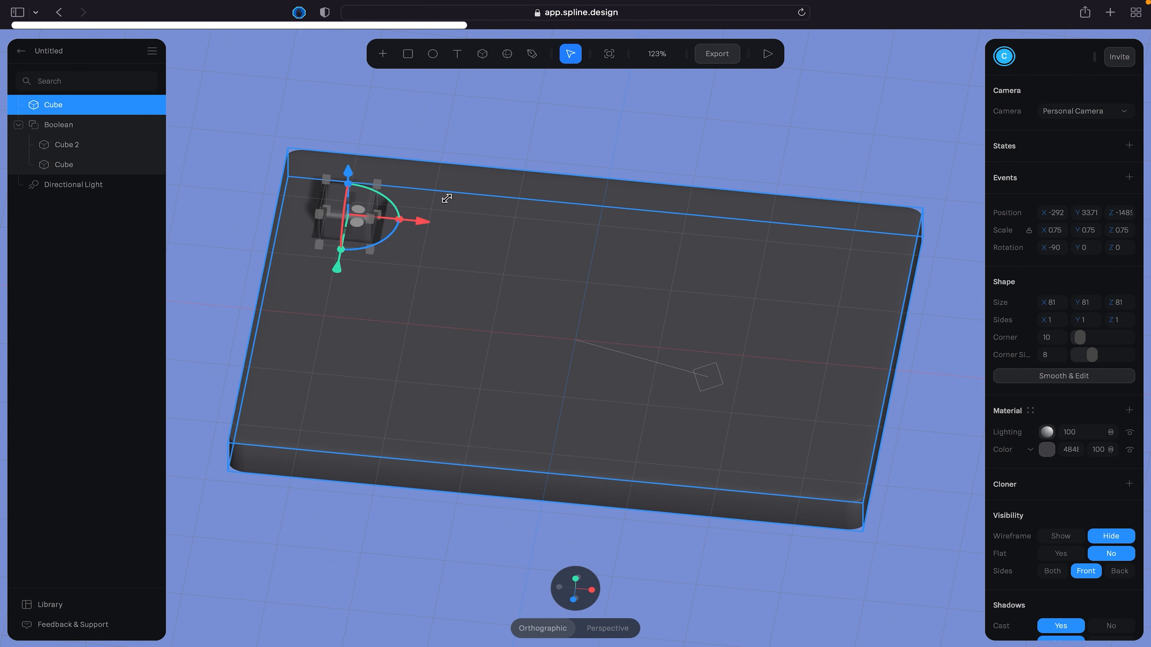
- Enlarge the new cube to a uniform scale of 0.85, flatten its Z scale to about 0.50, and shift it to about X -290
left_click(1058, 235)
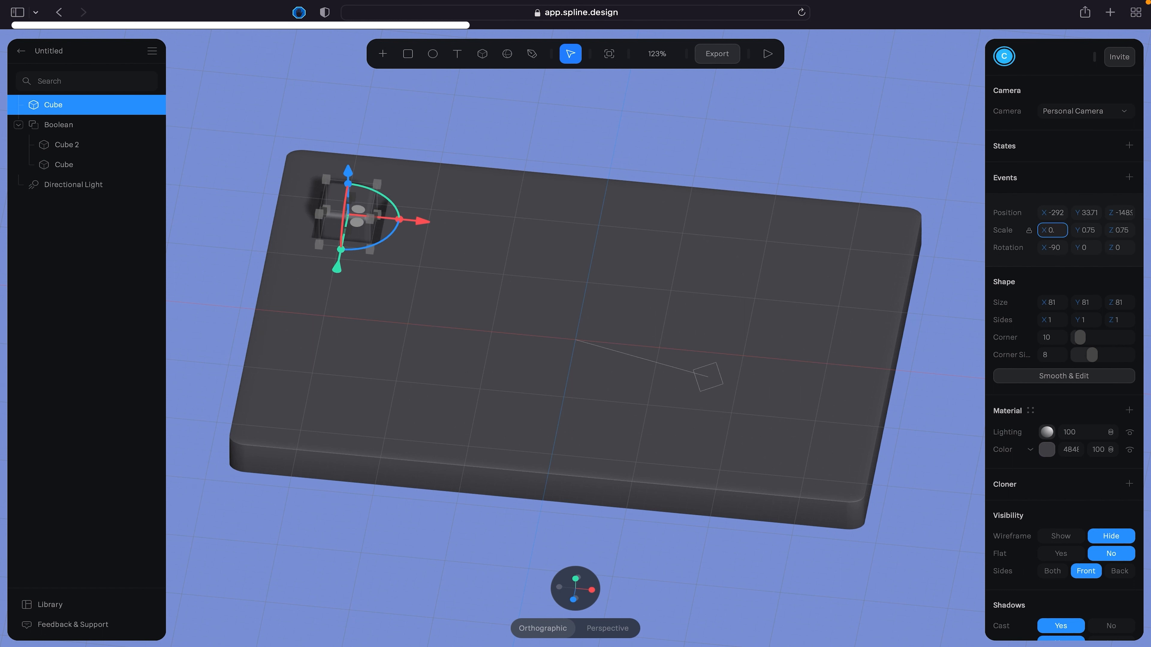
key("Return")
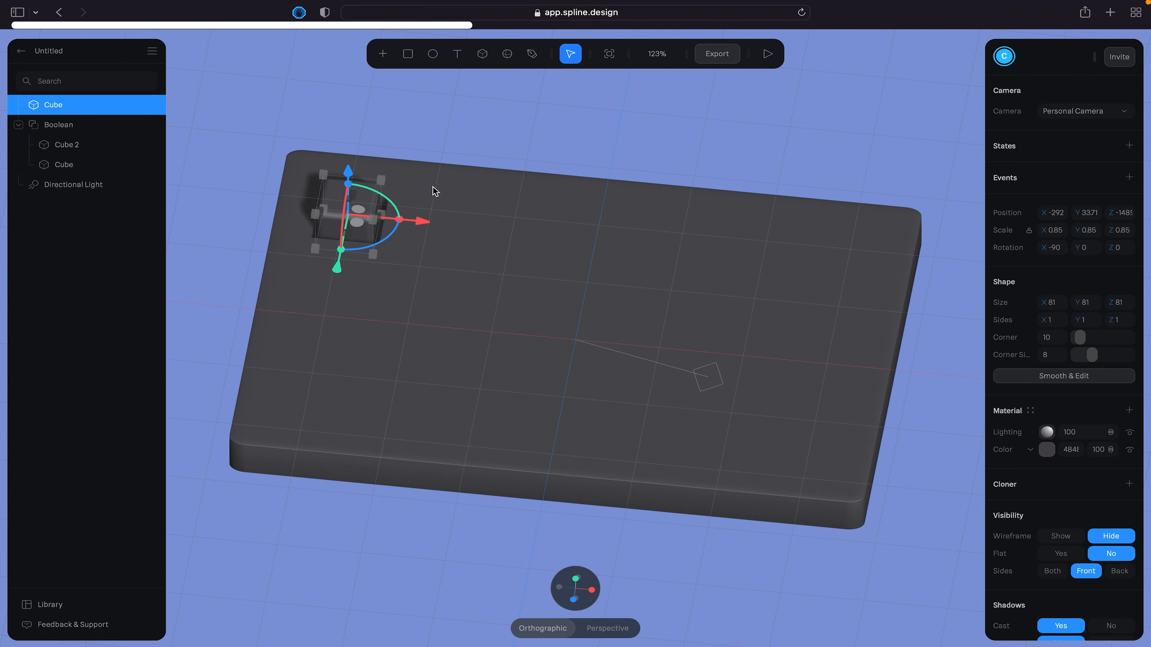
left_click_drag(350, 187, 351, 201)
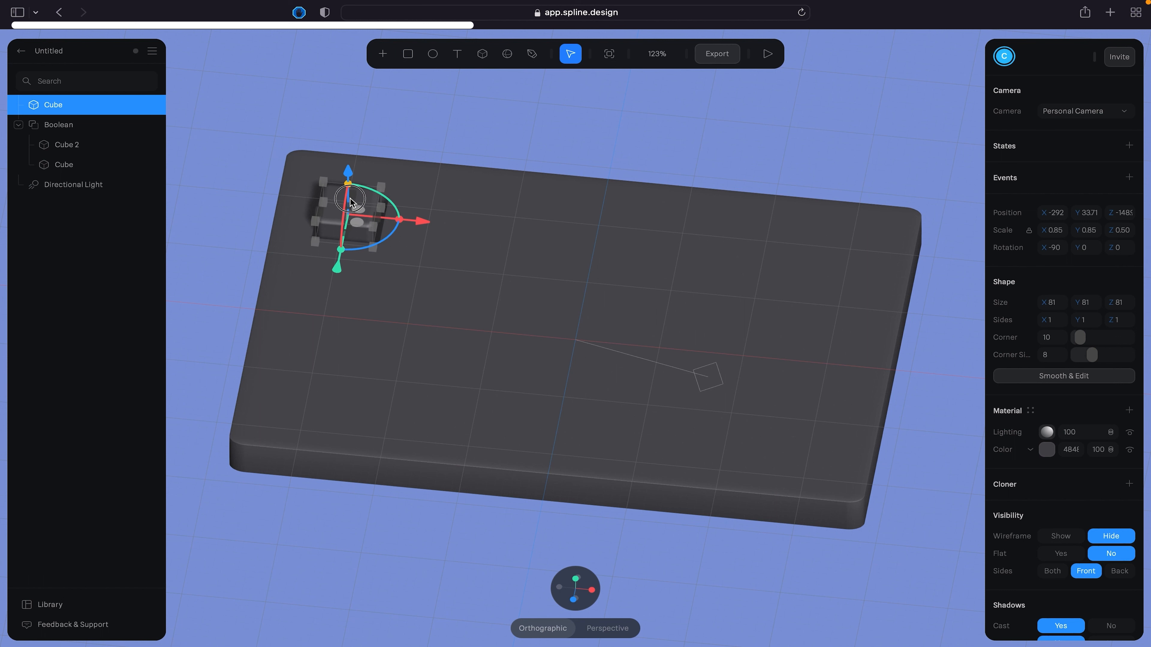
left_click_drag(411, 224, 413, 225)
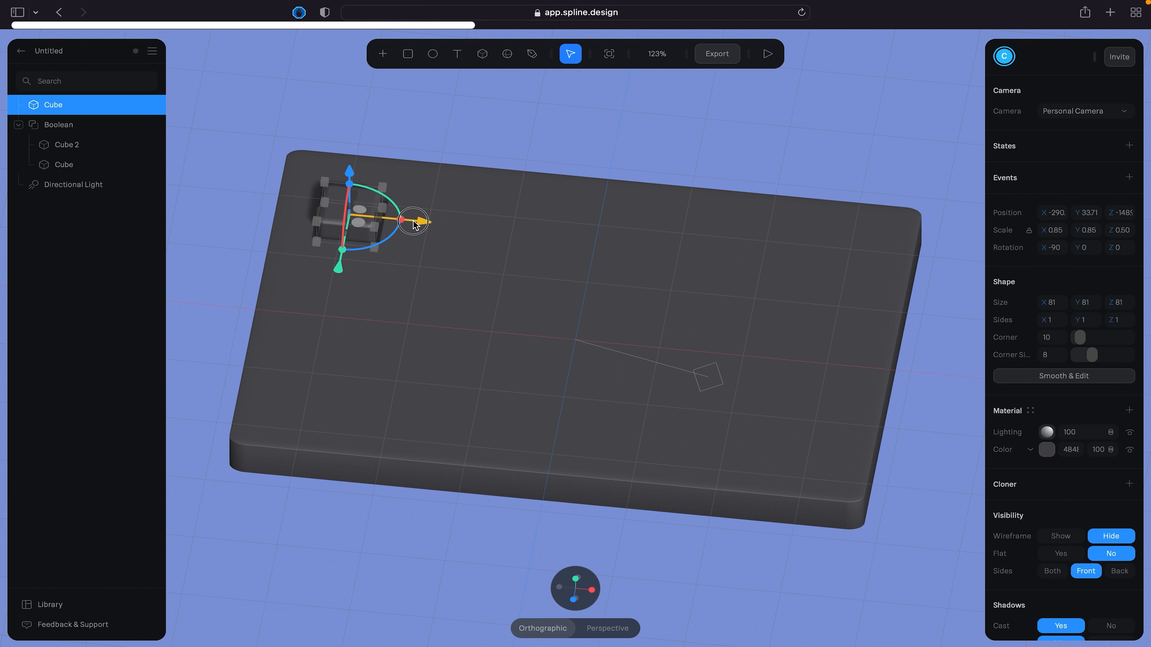
left_click(524, 131)
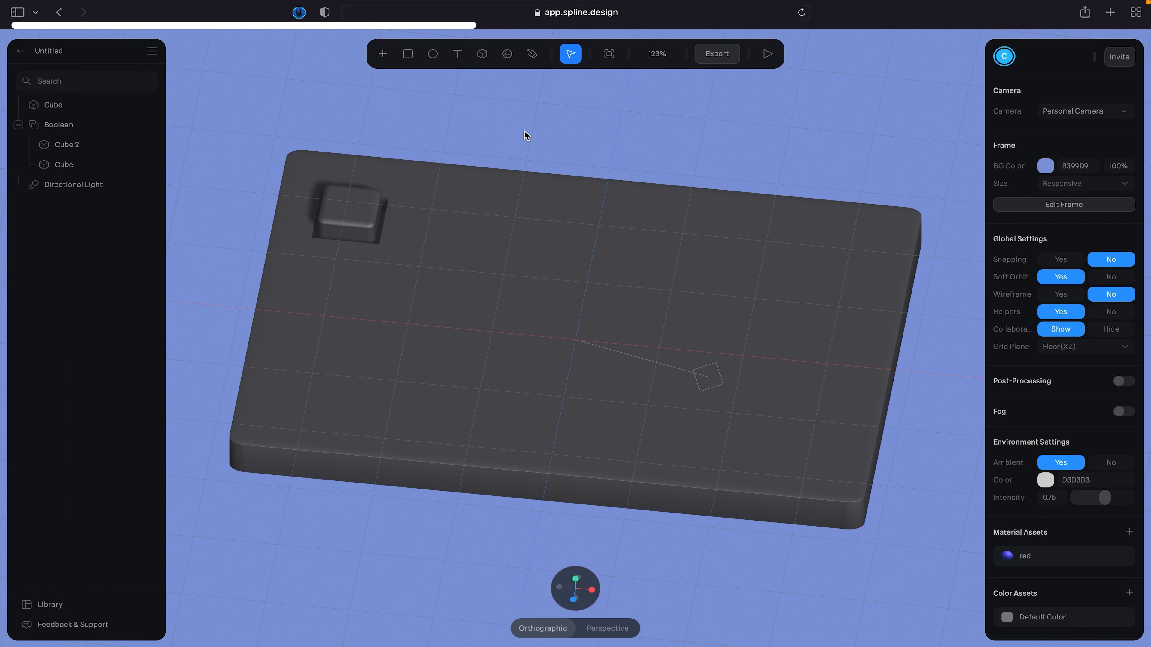
- Inspect the slab and the raised cube from an angle, from the front and from the top
right_click_drag(519, 131, 560, 131)
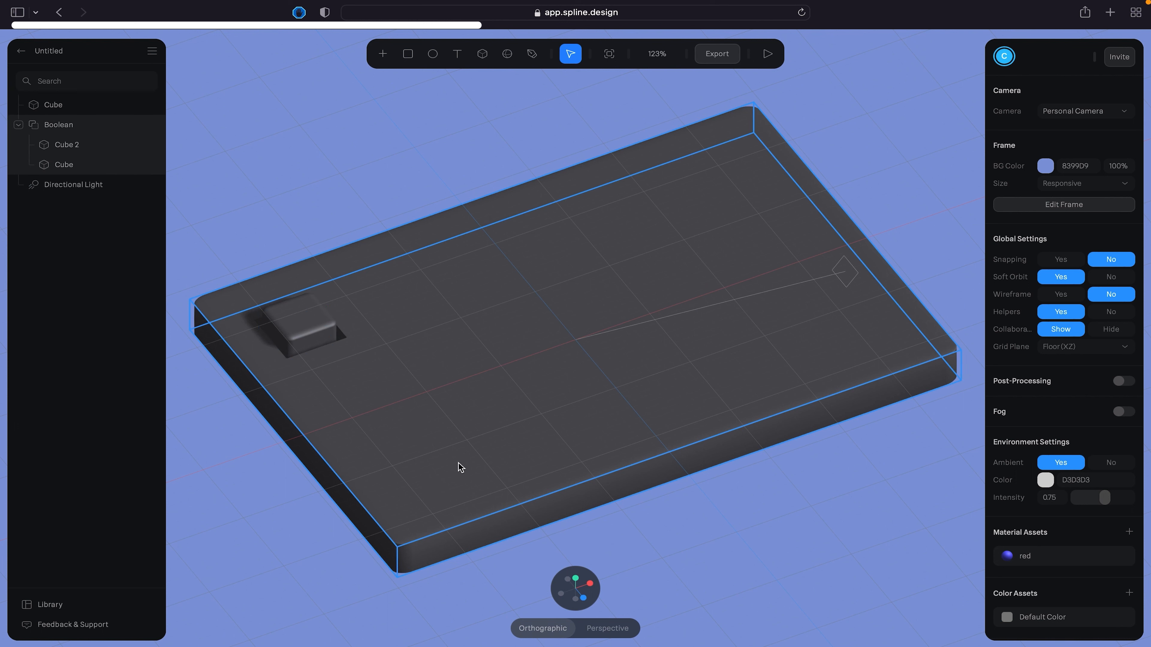
mouse_move(568, 599)
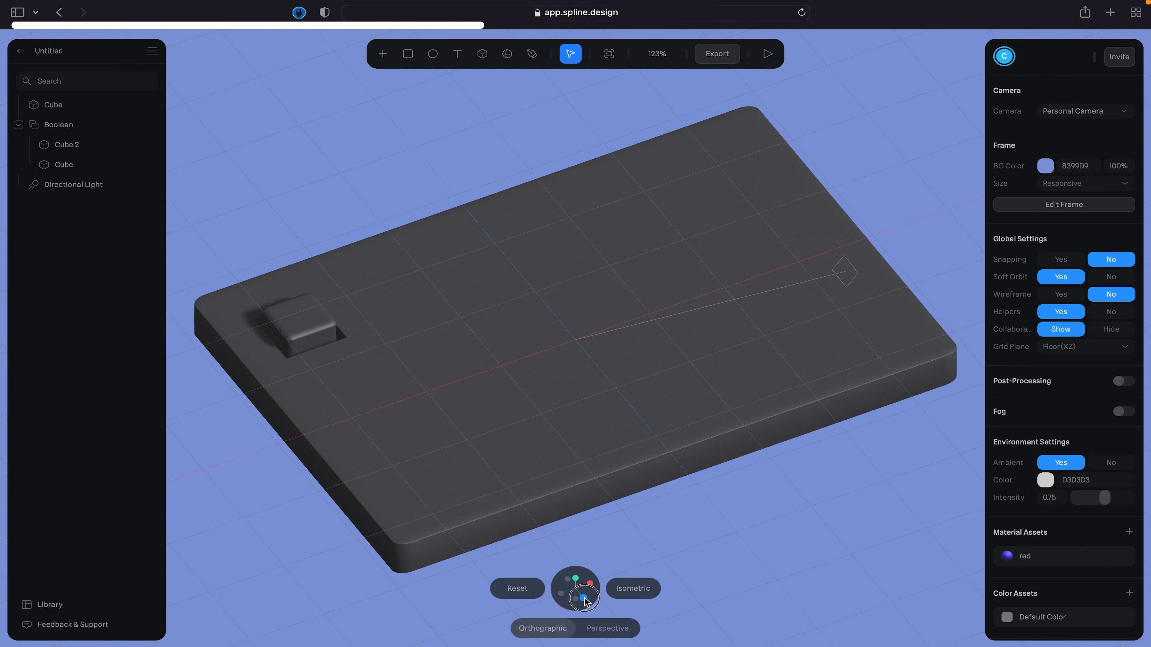
left_click(583, 598)
left_click(577, 578)
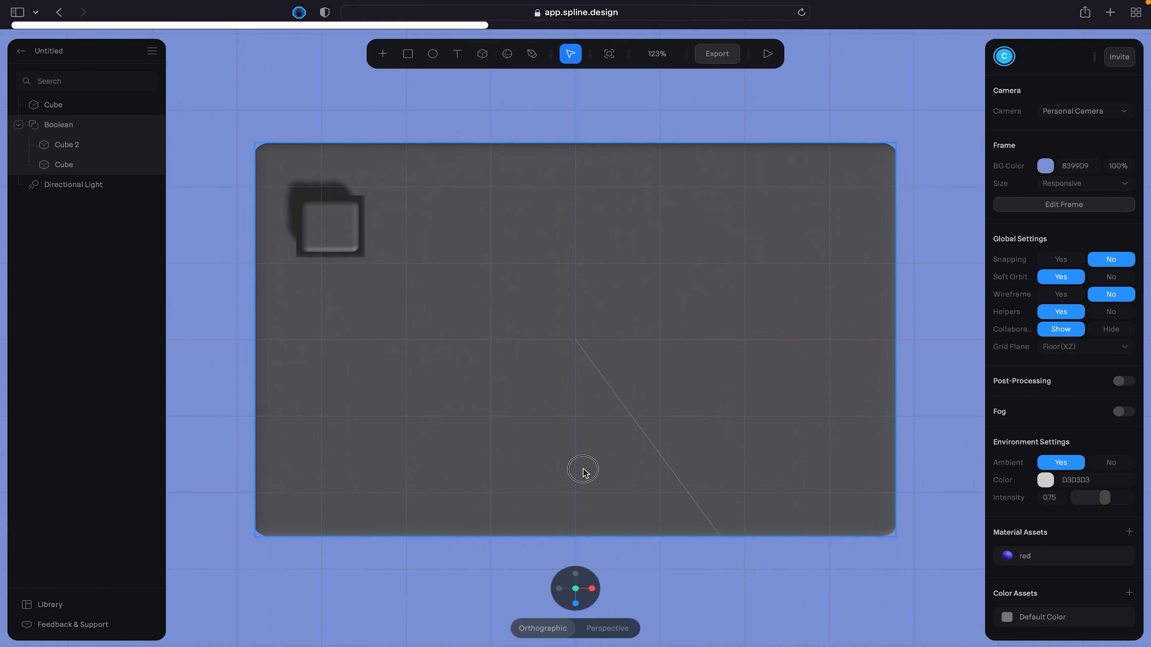
left_click_drag(583, 469, 589, 404, "alt")
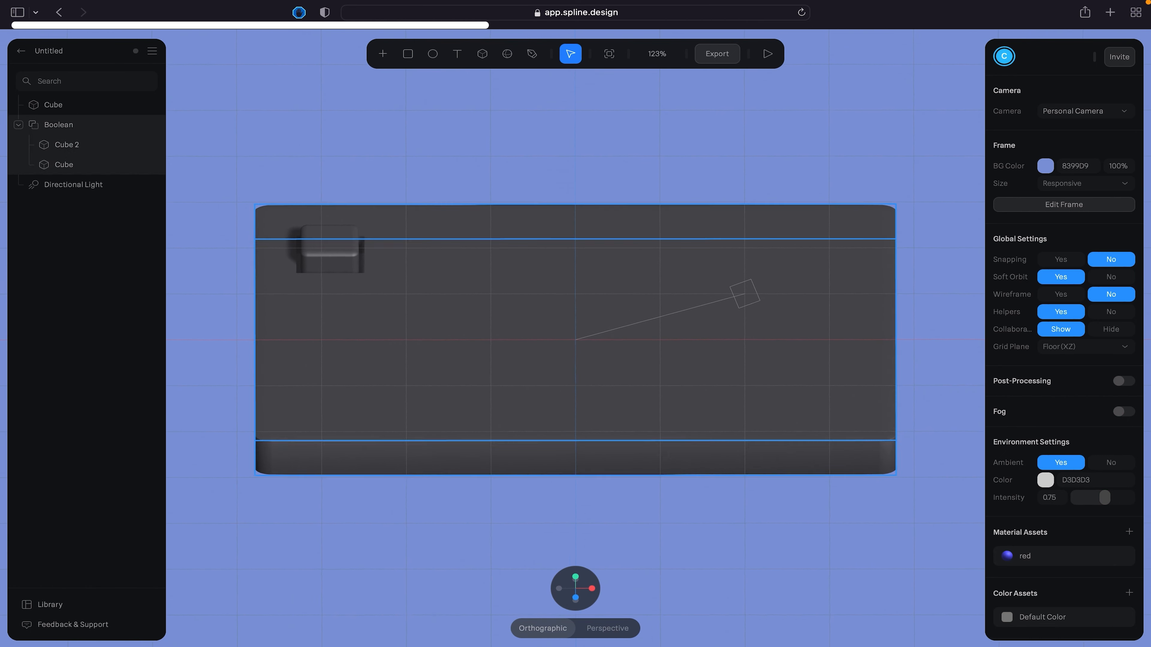
- Compare the perspective projection with the orthographic one and show the model in isometric view
left_click(606, 634)
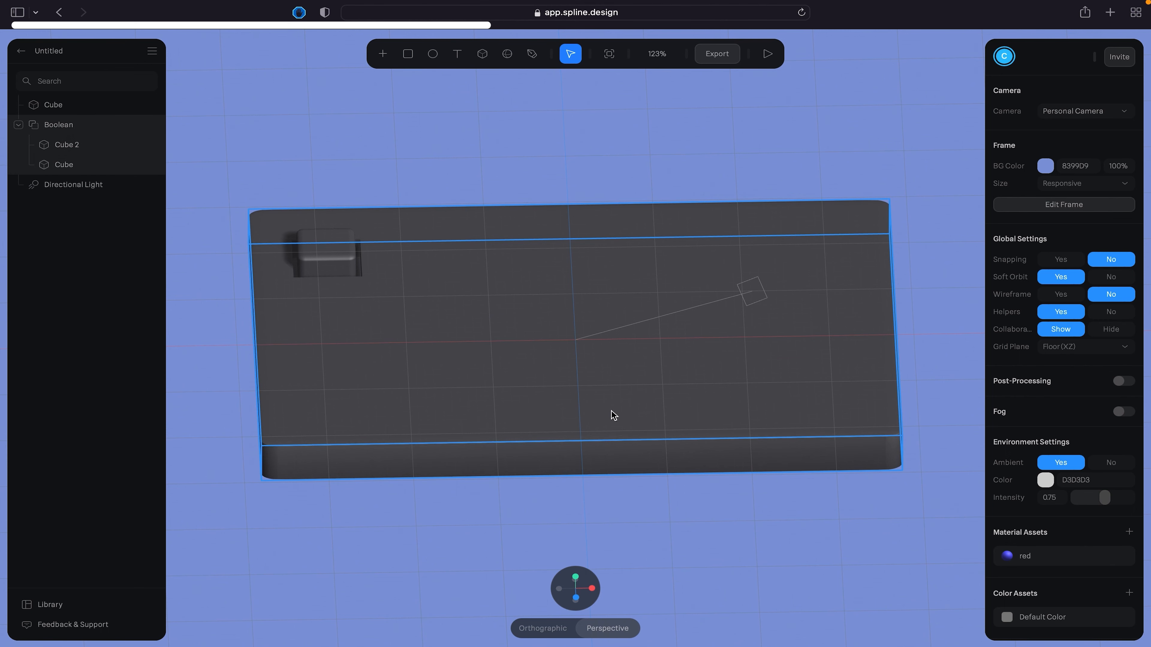
left_click_drag(560, 393, 529, 360, "alt")
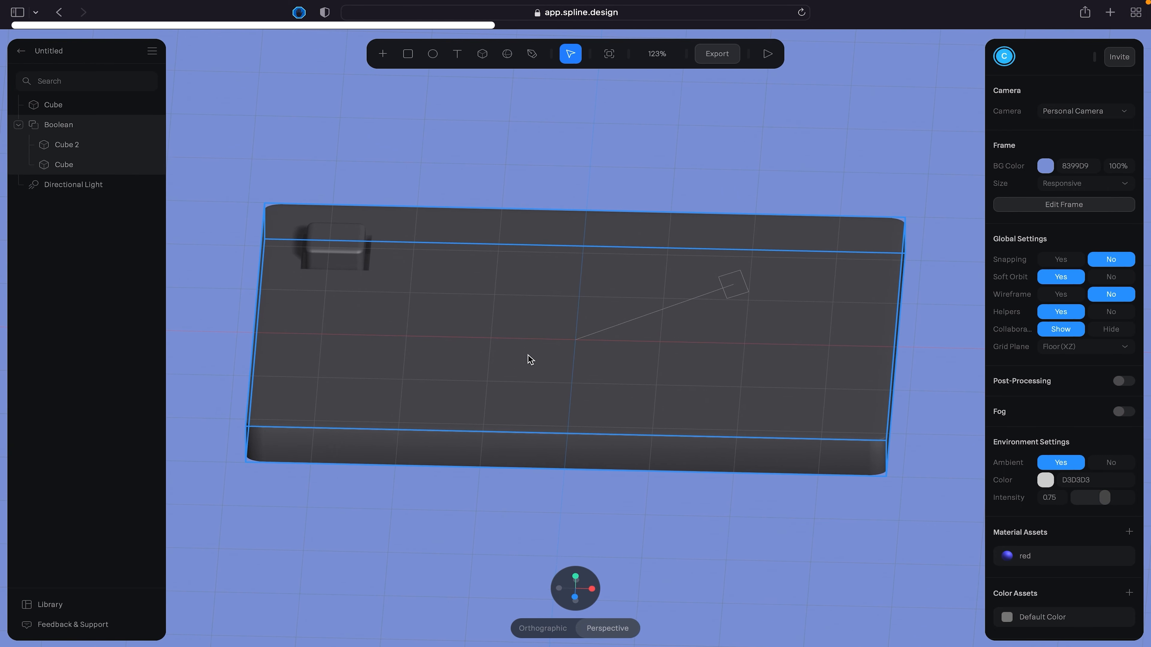
left_click(539, 628)
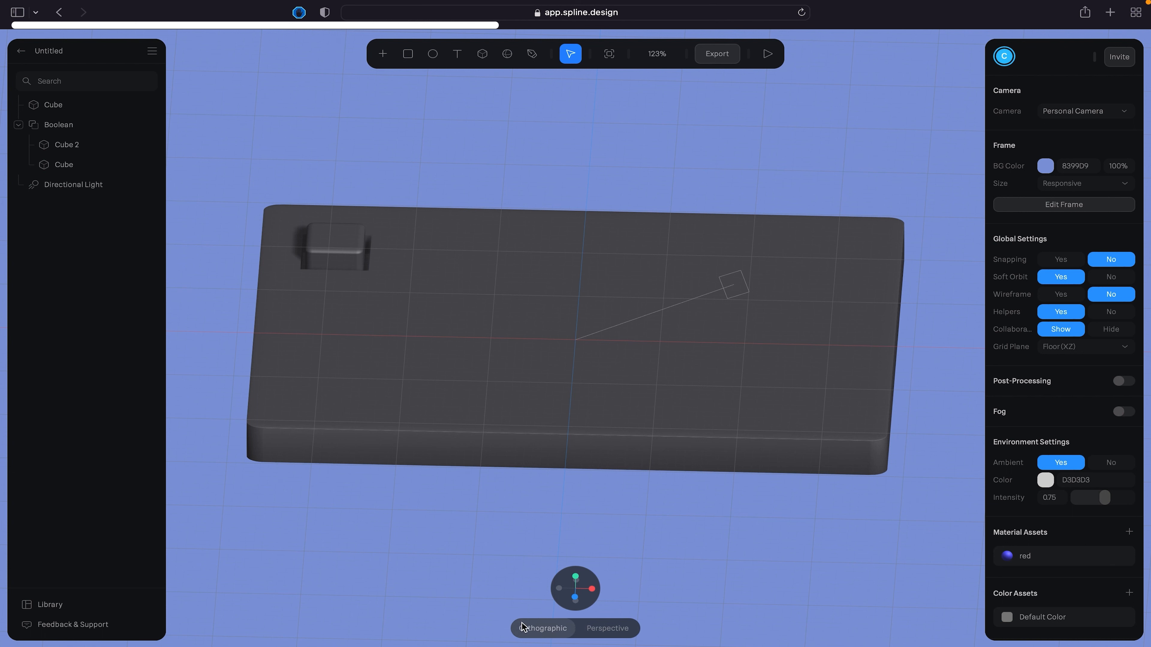
mouse_move(587, 570)
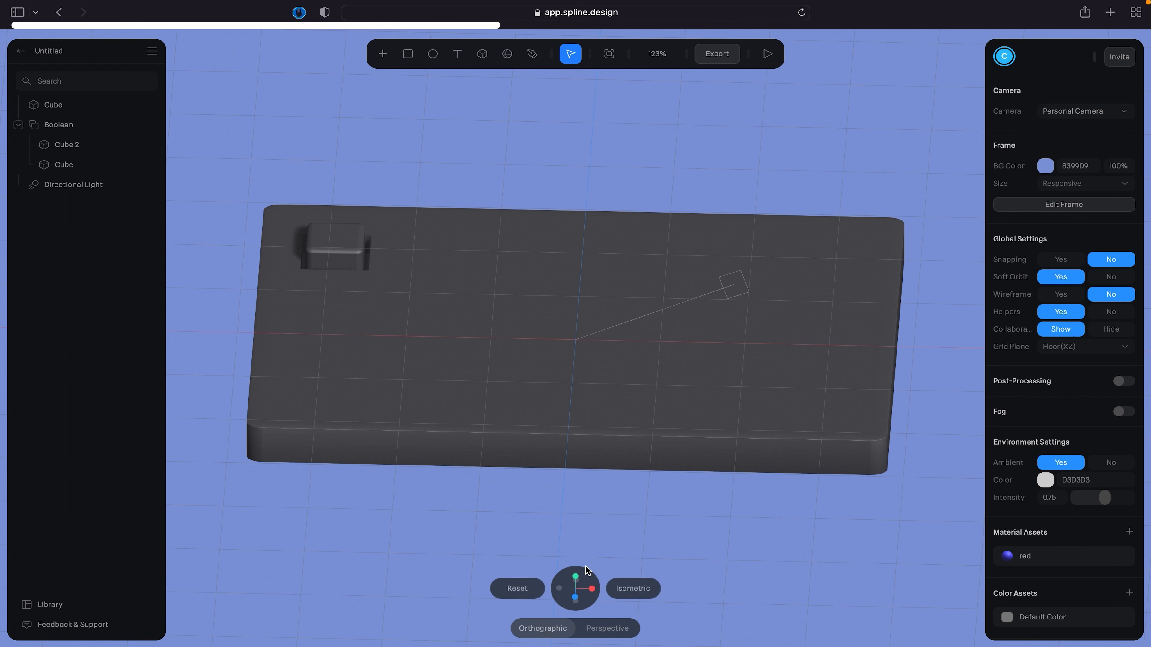
left_click(639, 589)
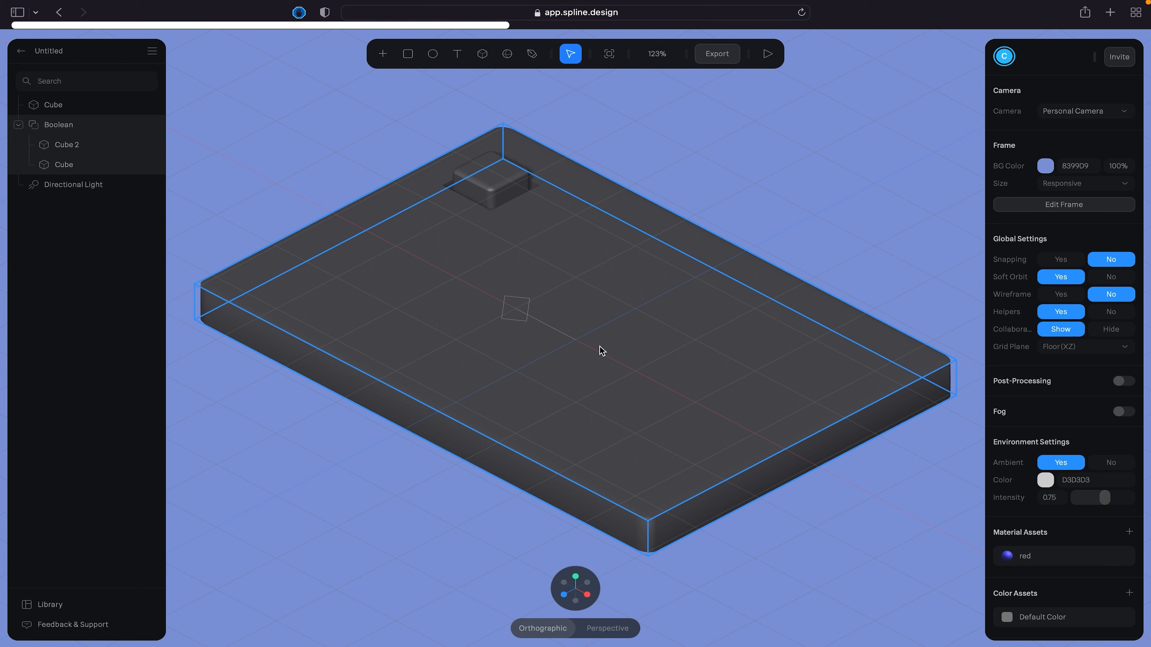
- Recolor the Boolean slab bright pink, RGB(229, 70, 185)
left_click(352, 478)
left_click(512, 200)
left_click(484, 253)
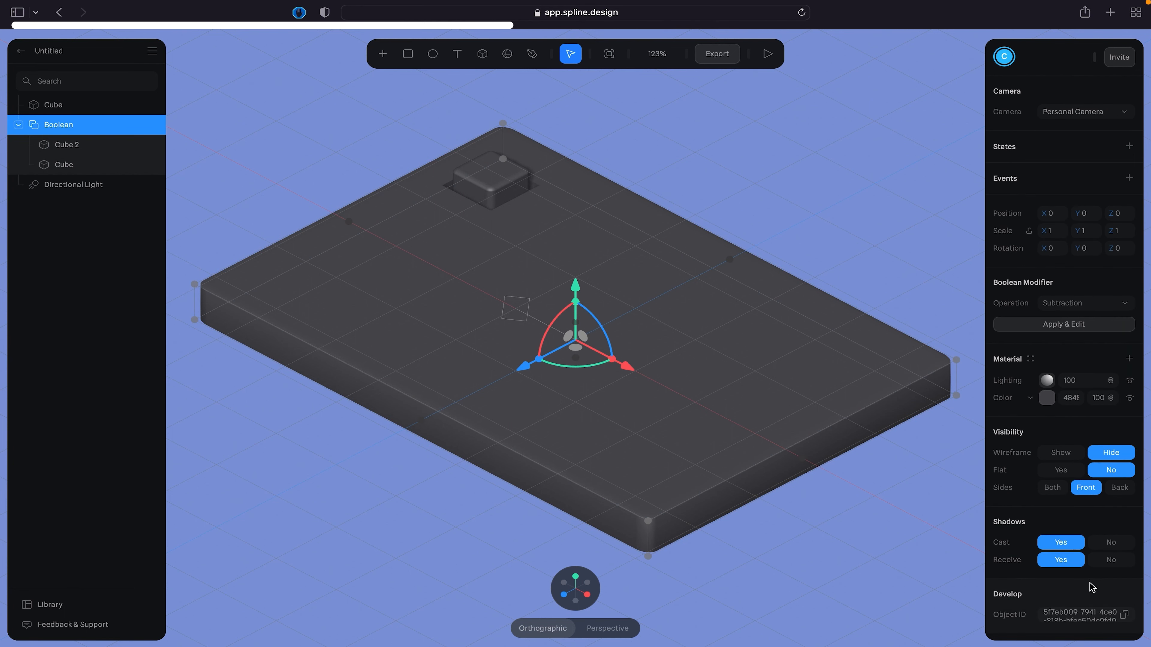
left_click(1047, 399)
left_click_drag(1071, 469, 1054, 495)
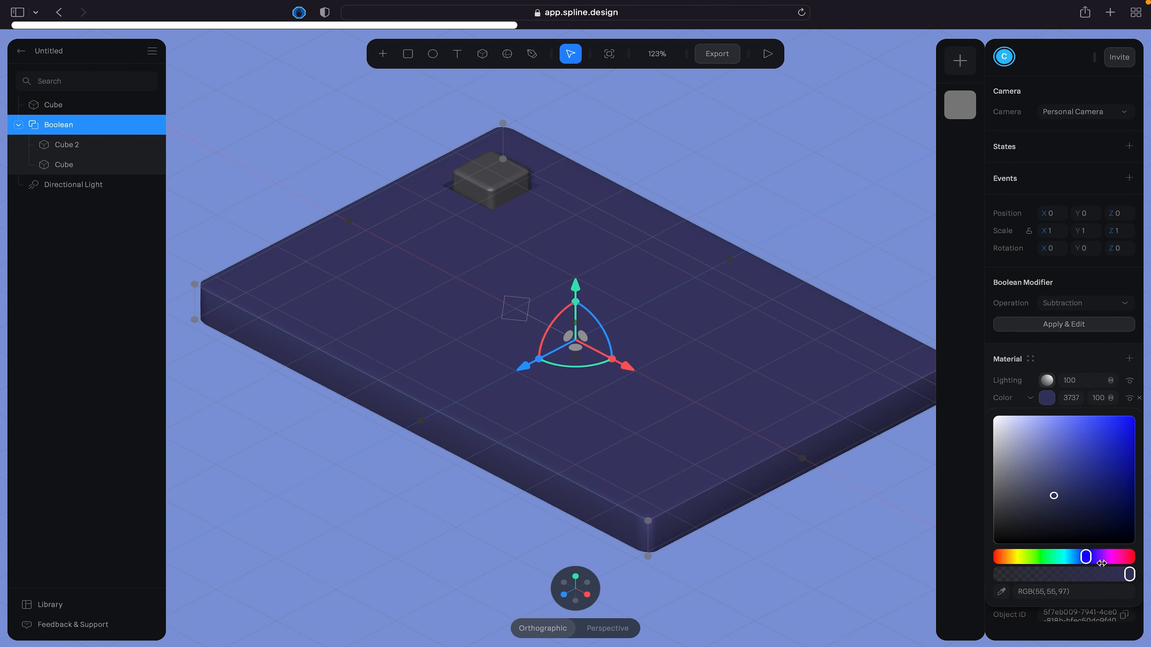
left_click(1113, 557)
left_click_drag(1084, 470, 1092, 432)
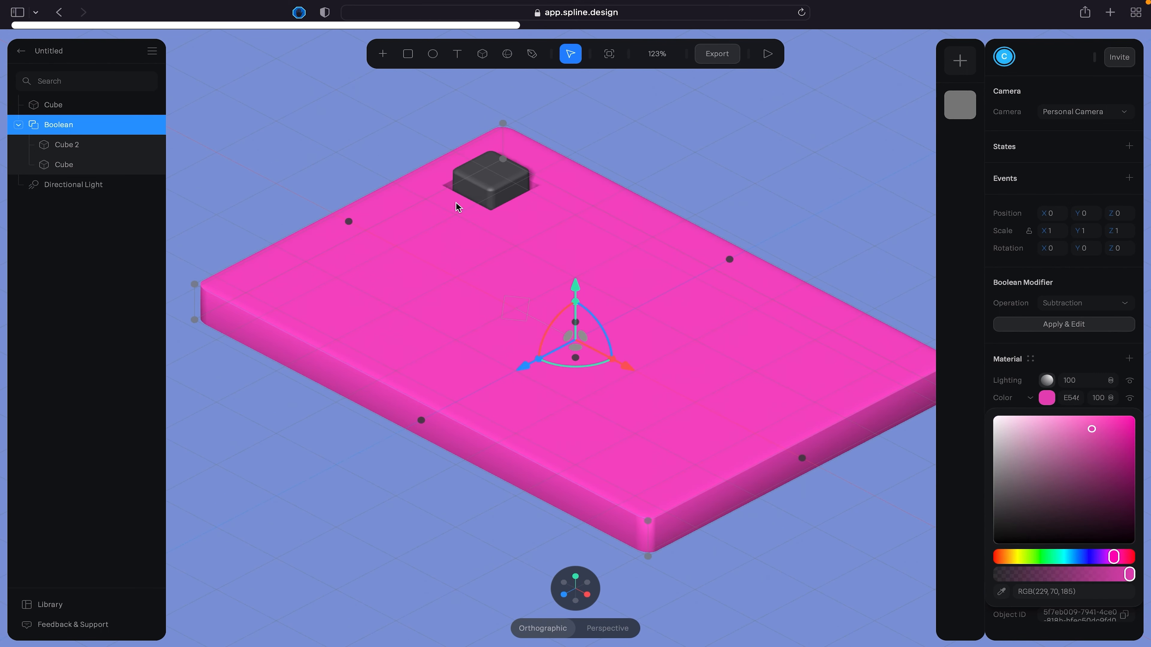
- Recolor the separate rounded cube in the pocket a slightly darker, muted pink
left_click(76, 146)
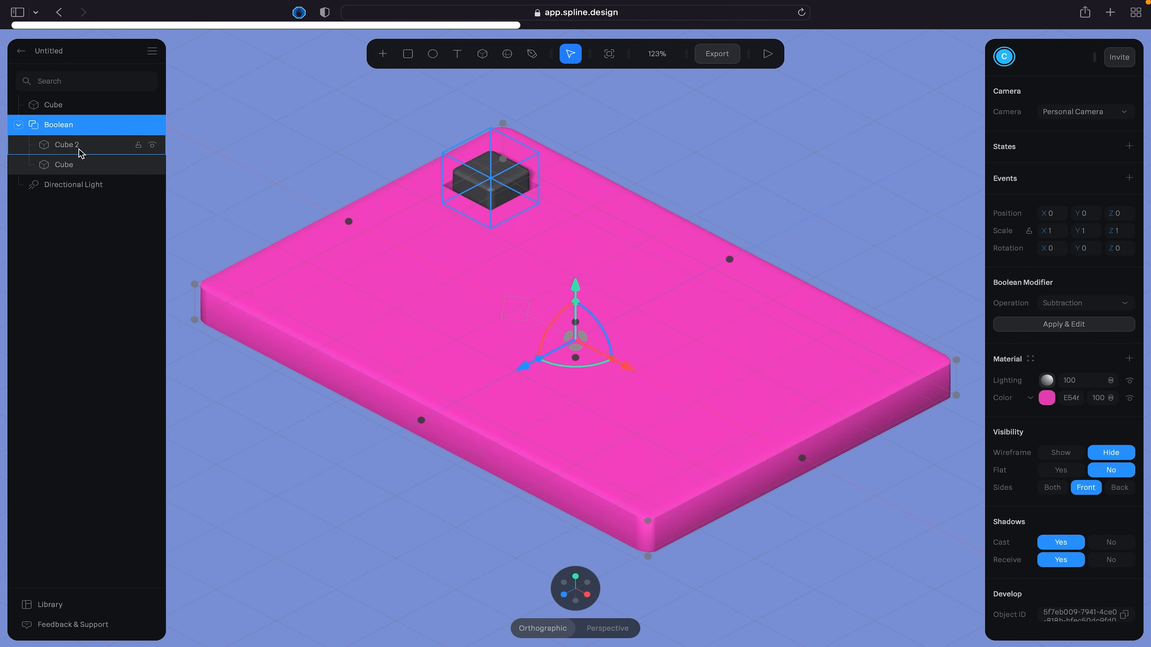
left_click(66, 111)
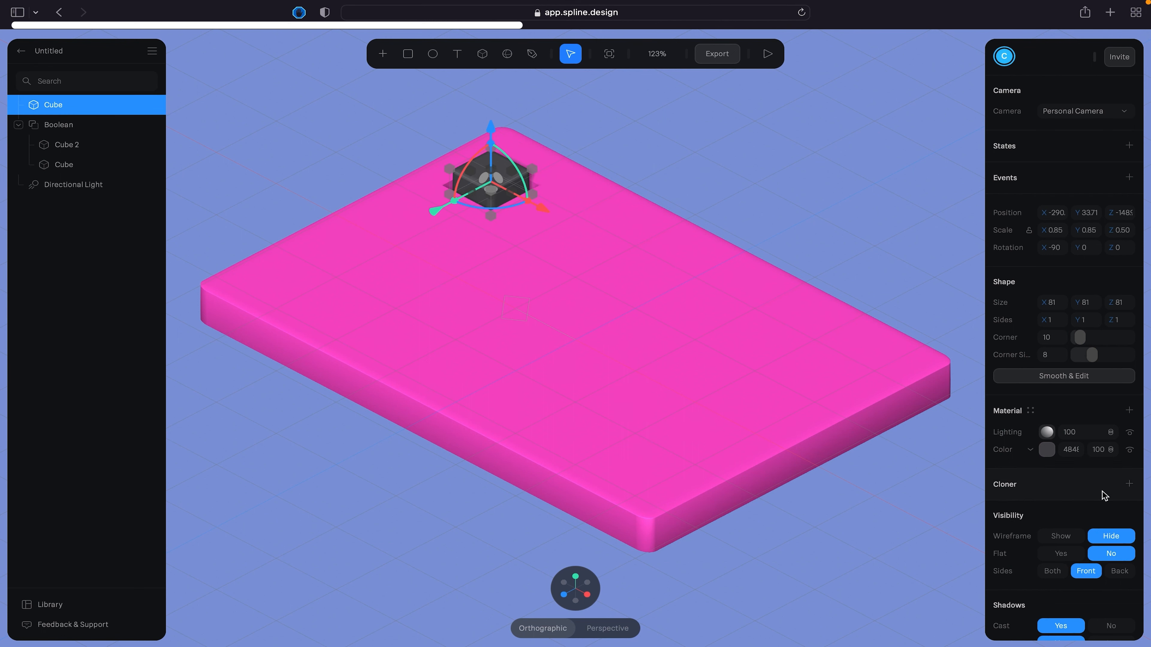
left_click(1047, 449)
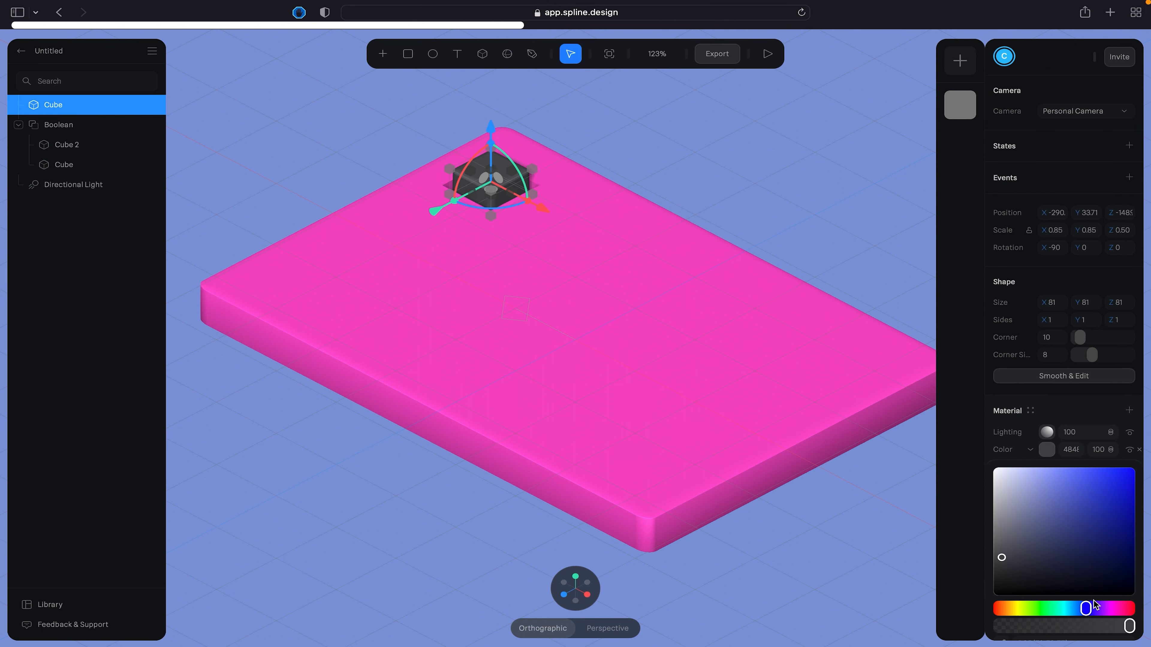
left_click(1117, 609)
left_click(1089, 500)
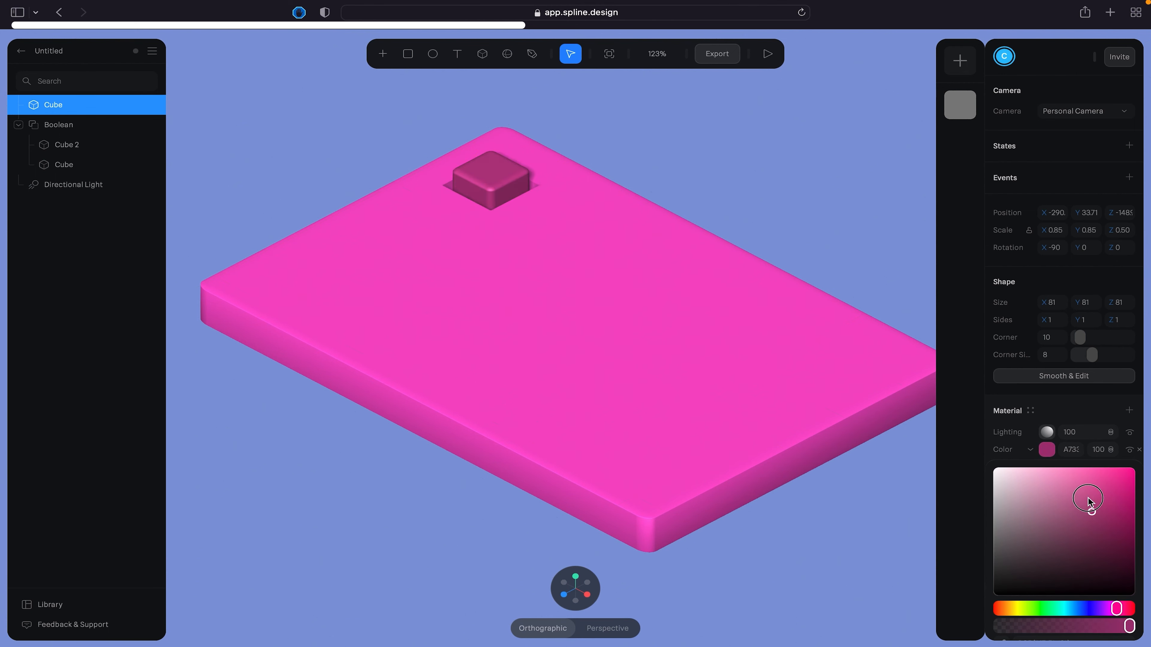
mouse_move(1089, 501)
left_mouse_down()
mouse_move(1082, 485)
mouse_move(1082, 499)
left_mouse_up()
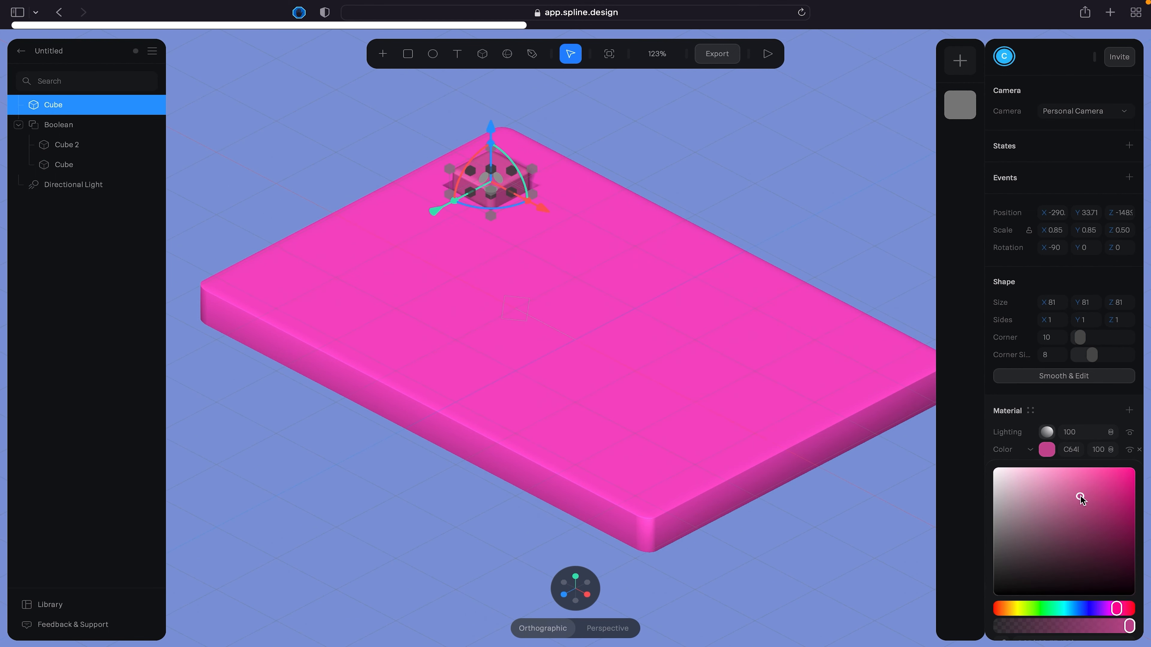
- Add a new state to the separate rounded cube in the pocket and color the cube green in that state
left_click(663, 149)
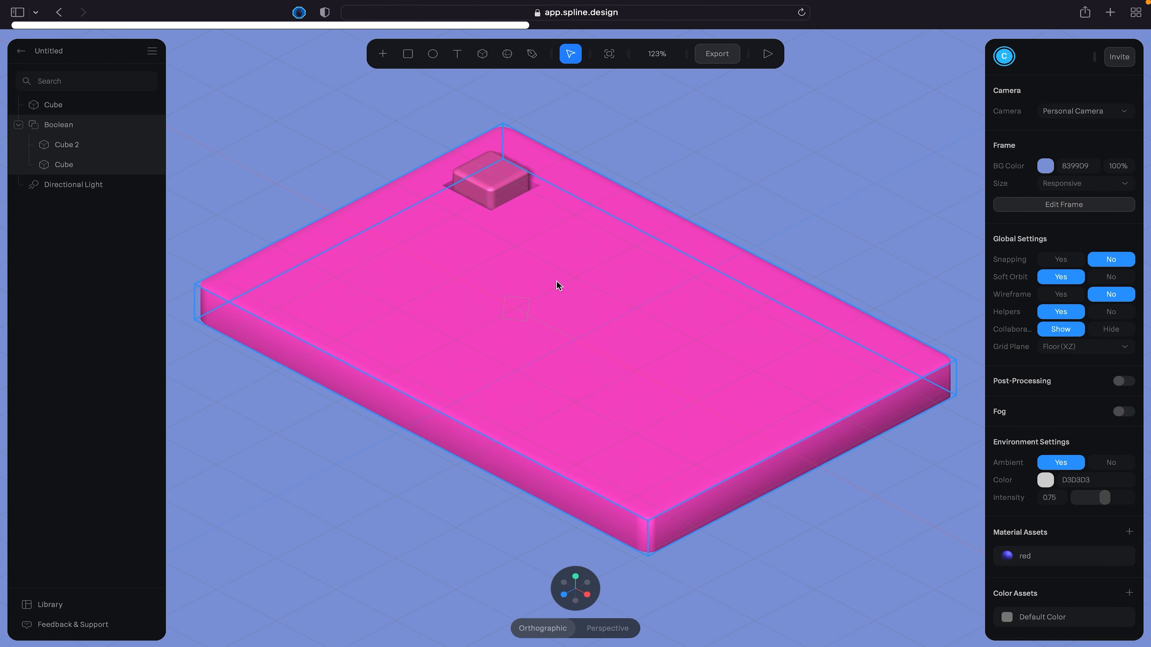
left_click(54, 108)
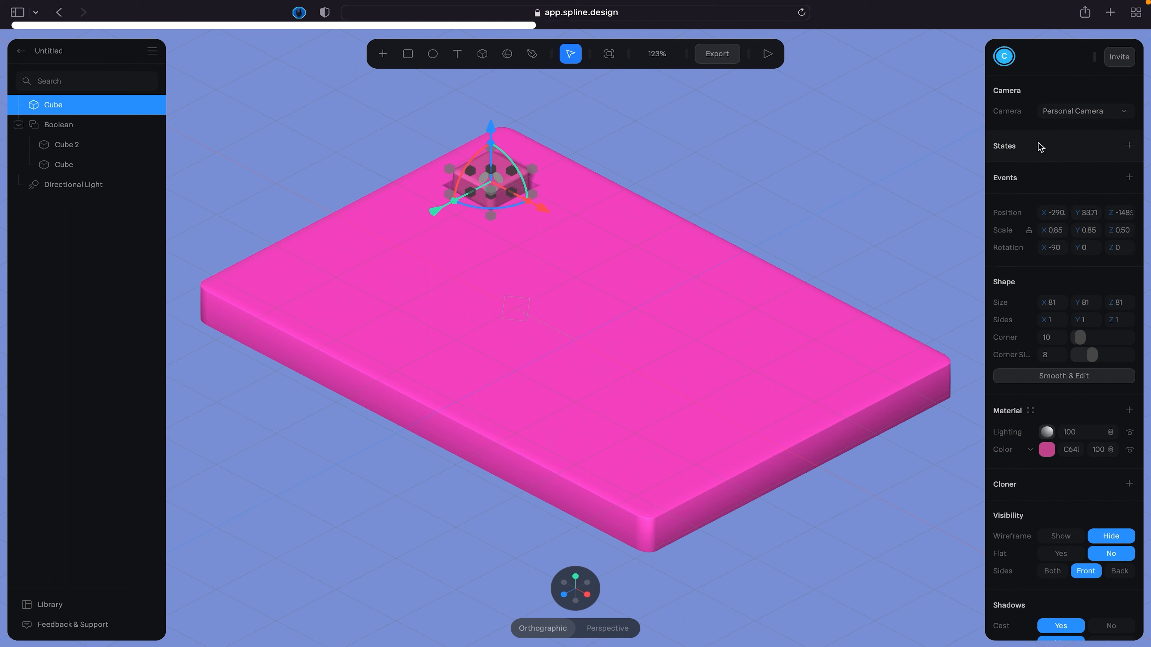
left_click(1129, 146)
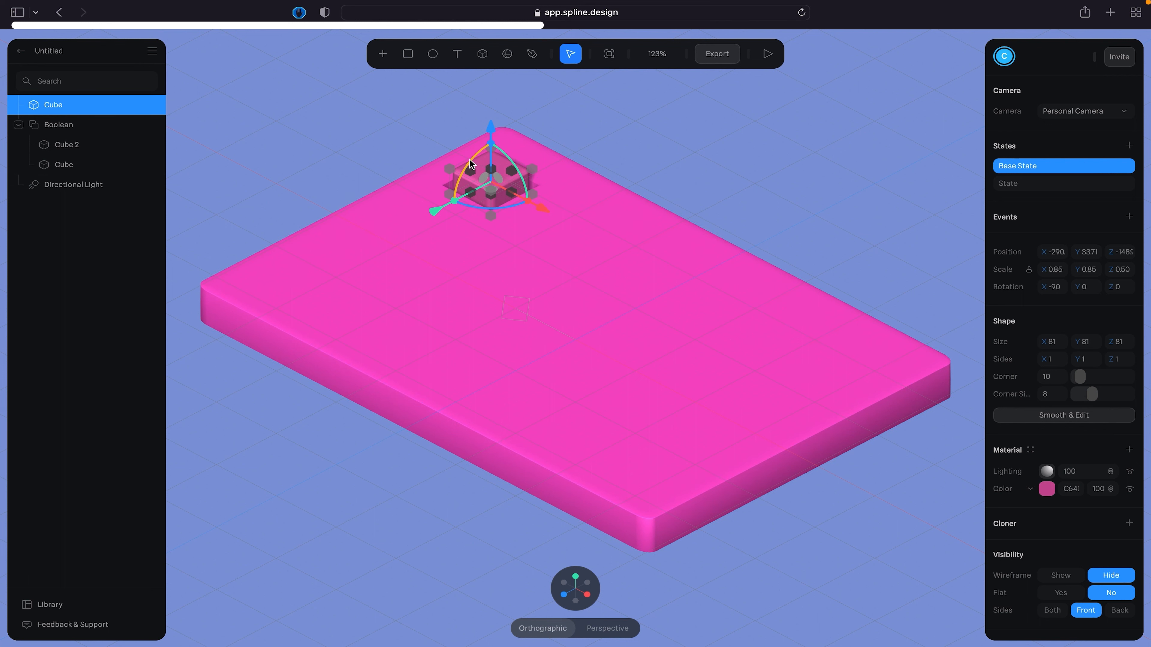
left_click(1053, 184)
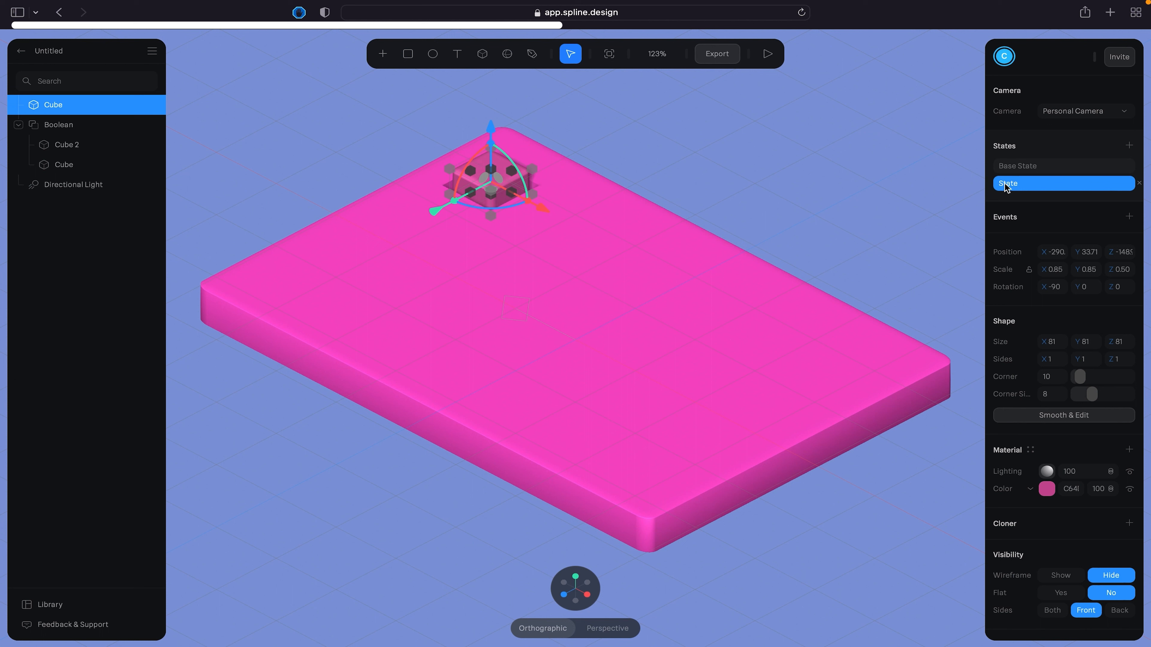
left_click(1048, 489)
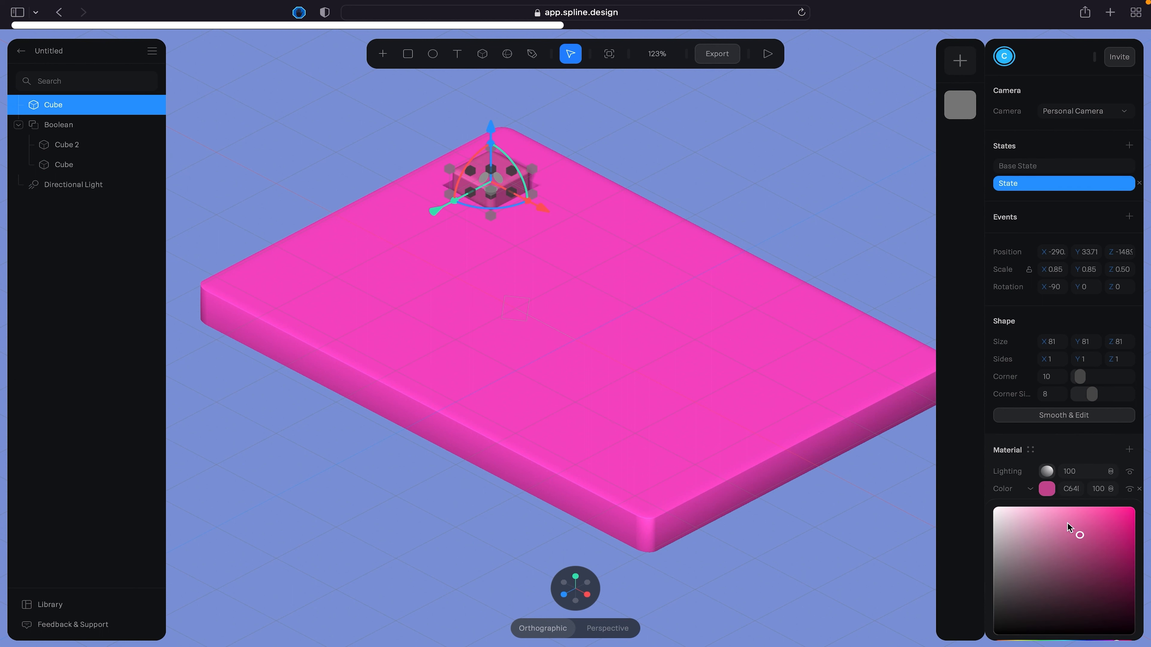
scroll(1055, 591, "down", 2)
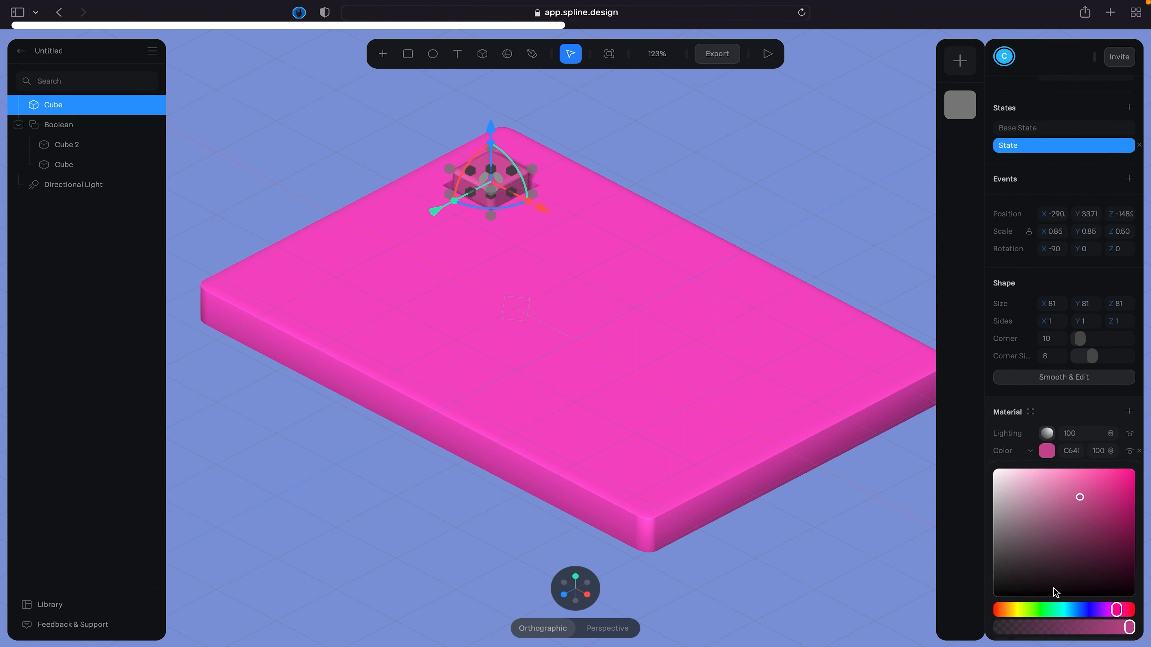
left_click(1039, 612)
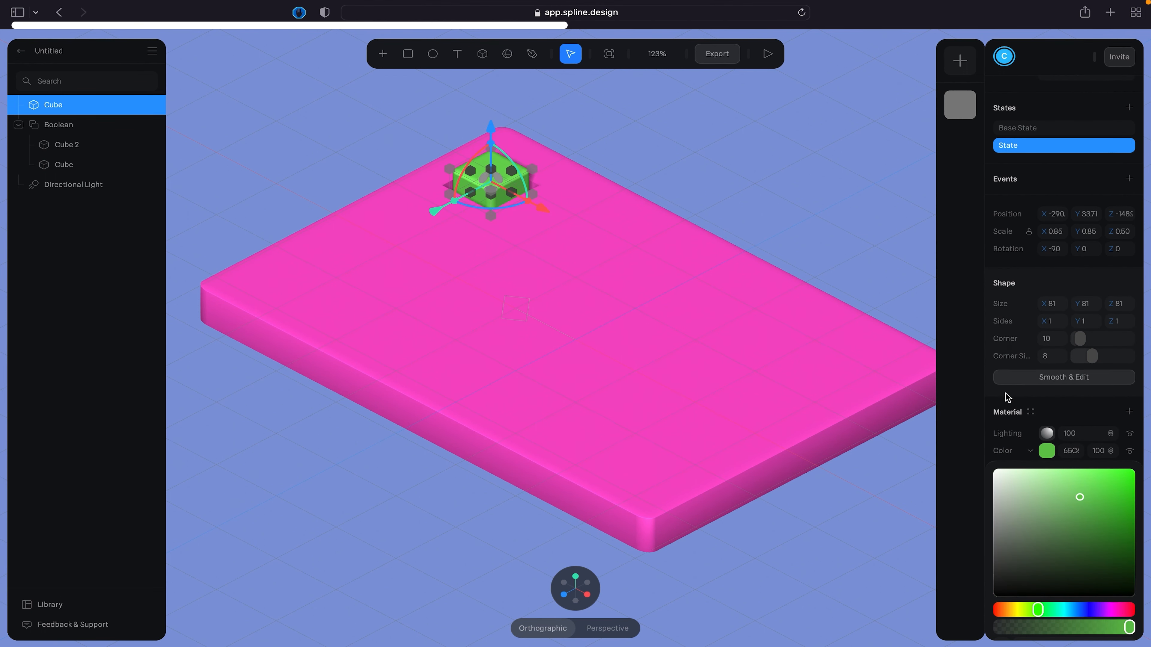
- Compare the cube's base state with its green state and preview the scene in play mode
left_click(1036, 130)
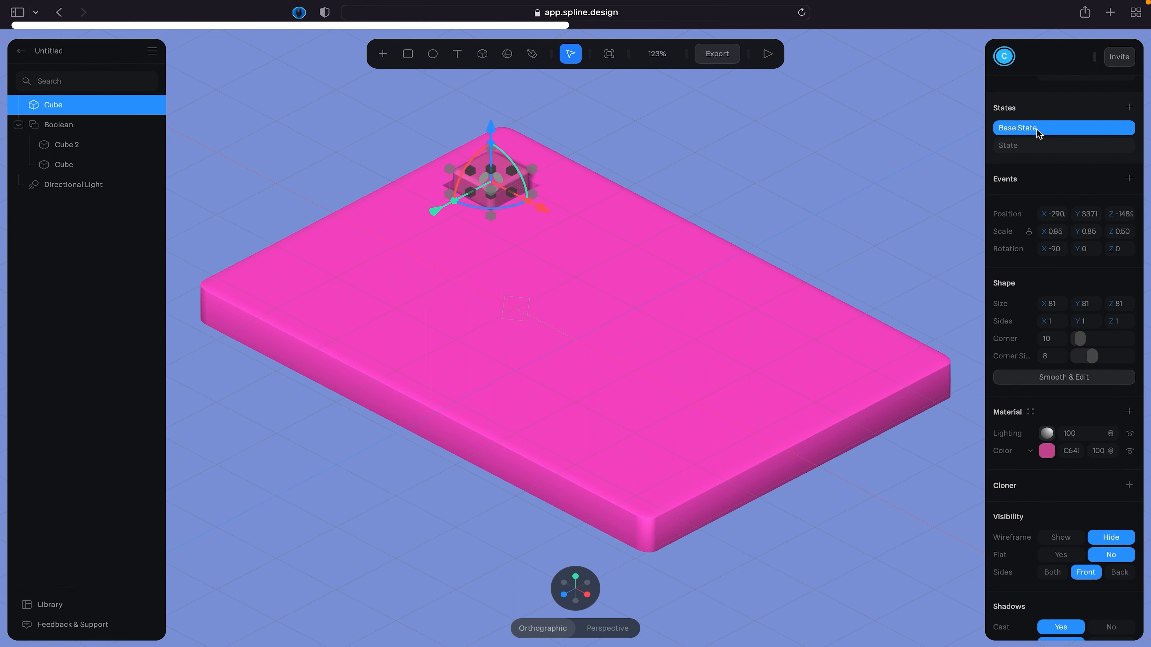
left_click(1034, 150)
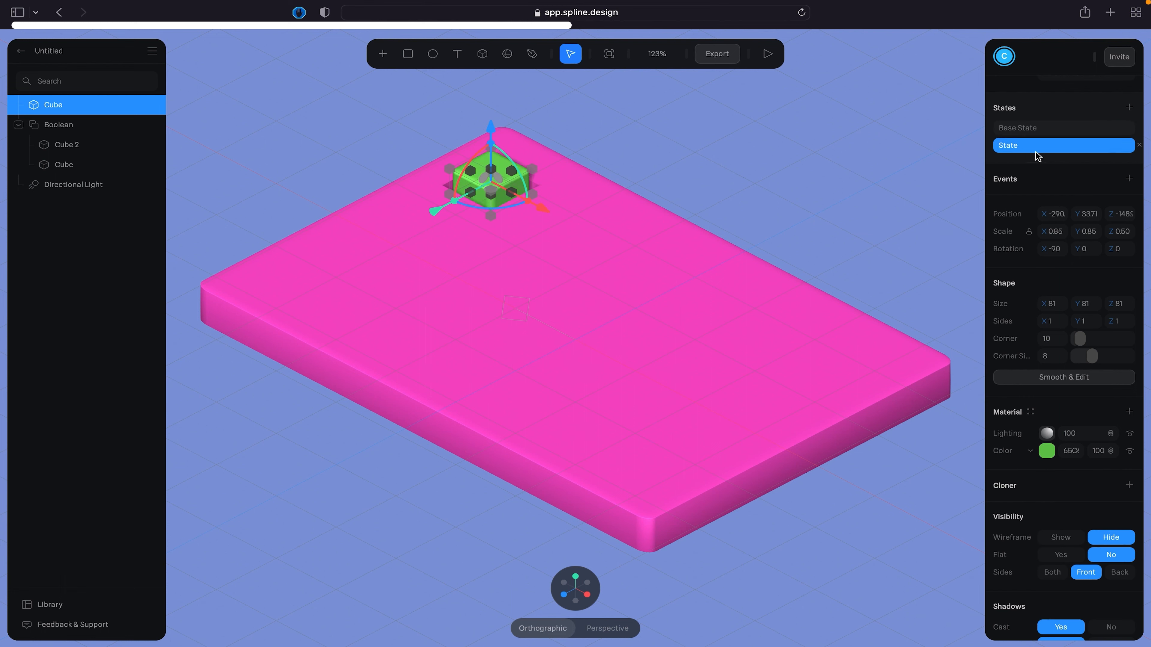
left_click(768, 55)
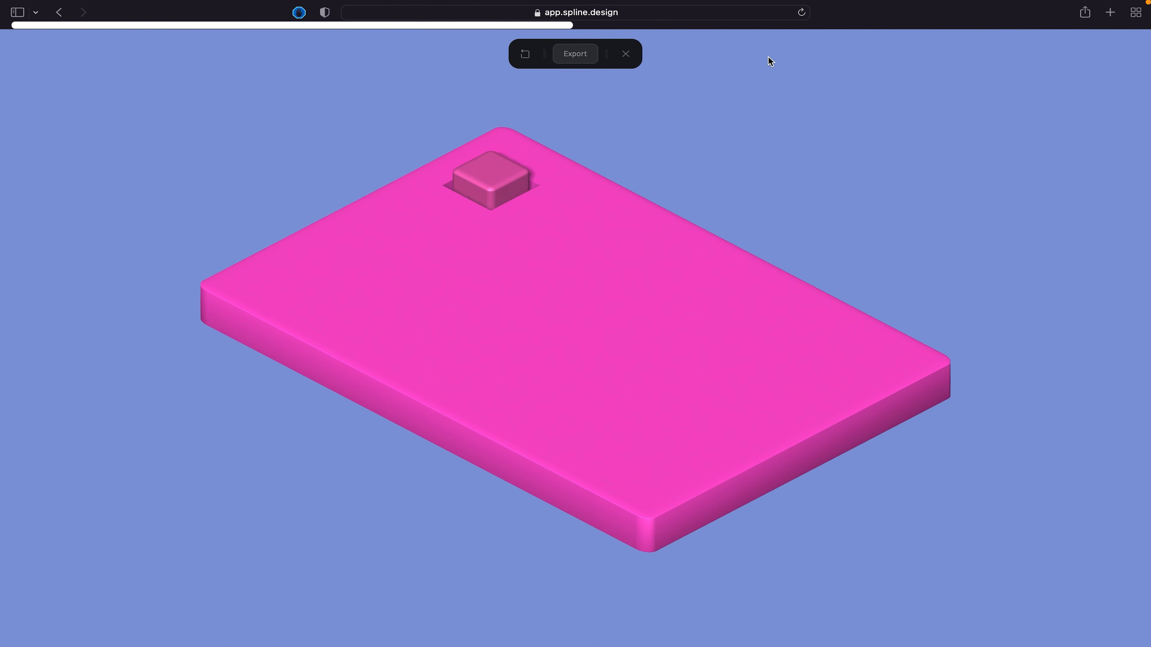
left_click(626, 54)
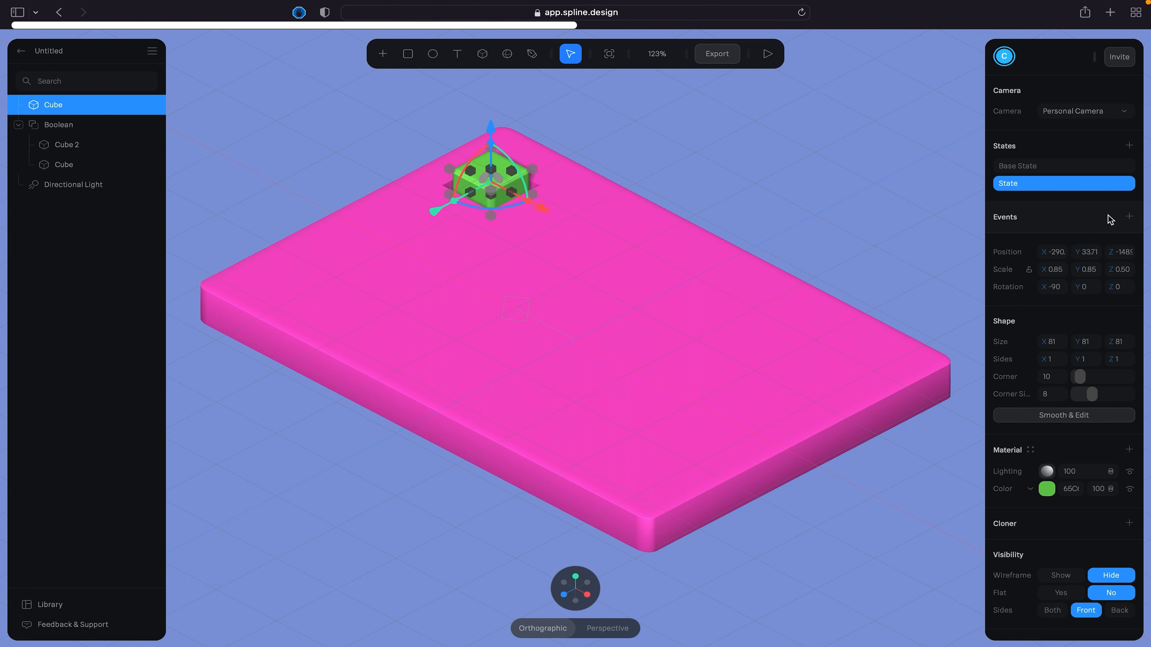
- Add a Mouse hover event to the cube that transitions it to the green state, State
left_click(1129, 217)
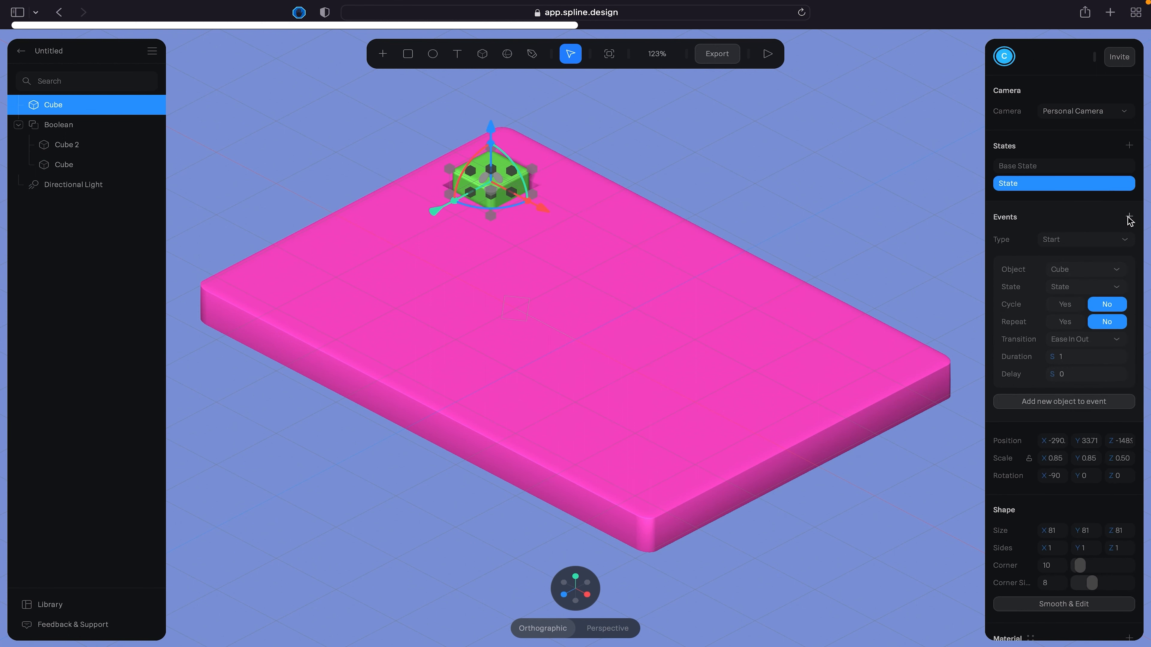
left_click(1100, 239)
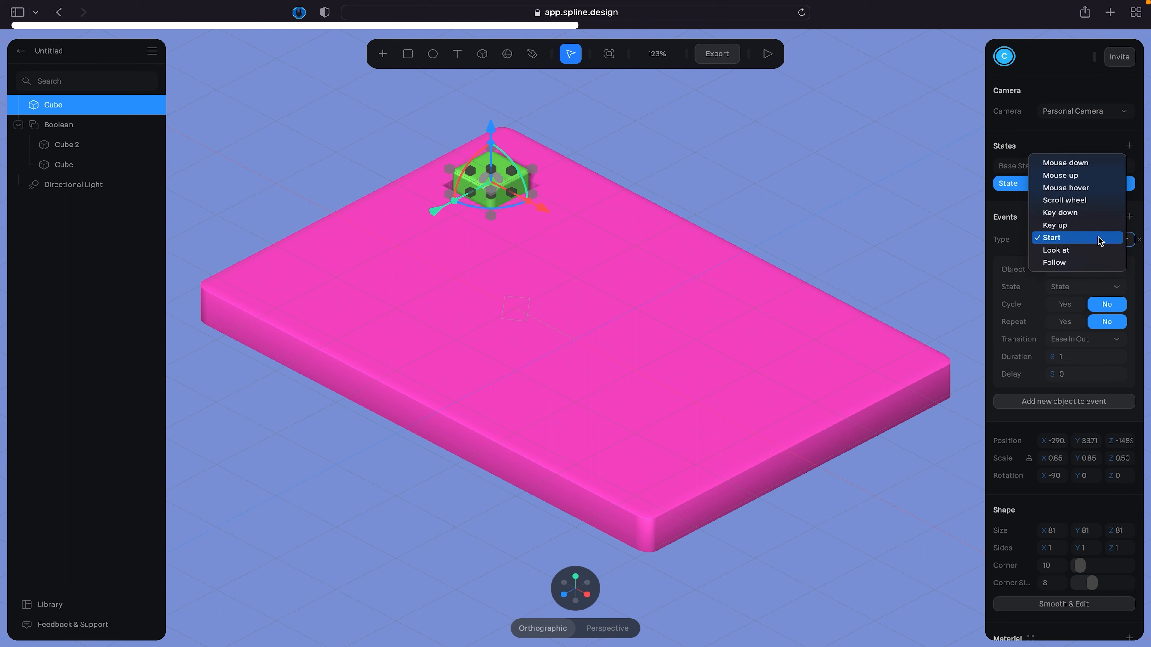
left_click(1062, 188)
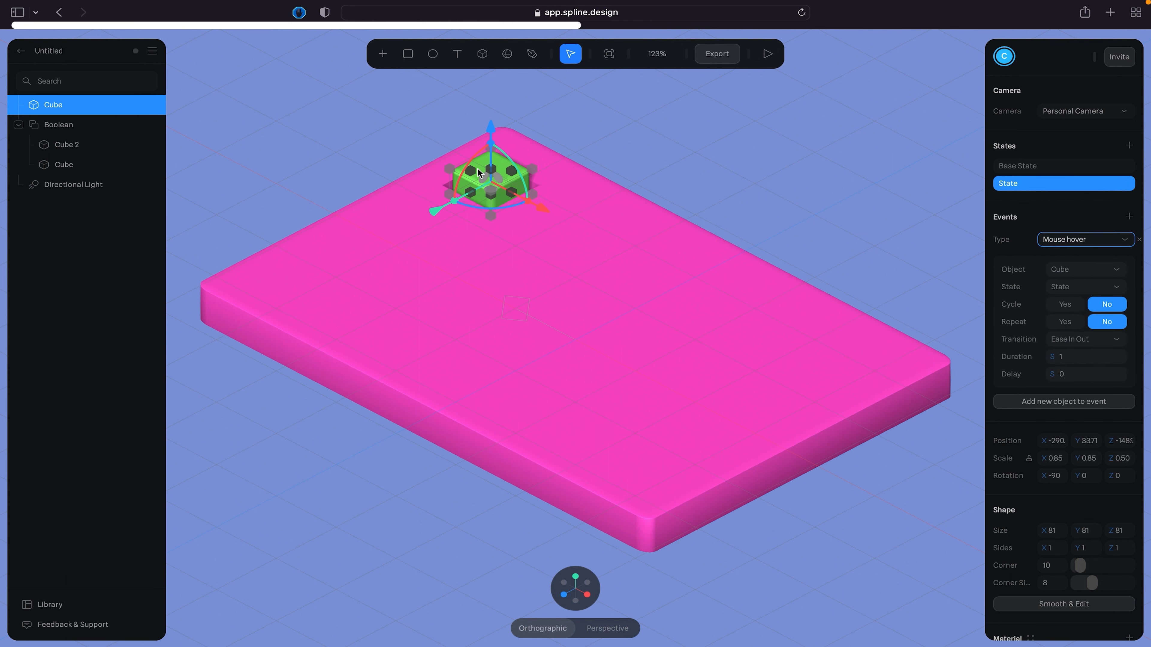
left_click(1077, 287)
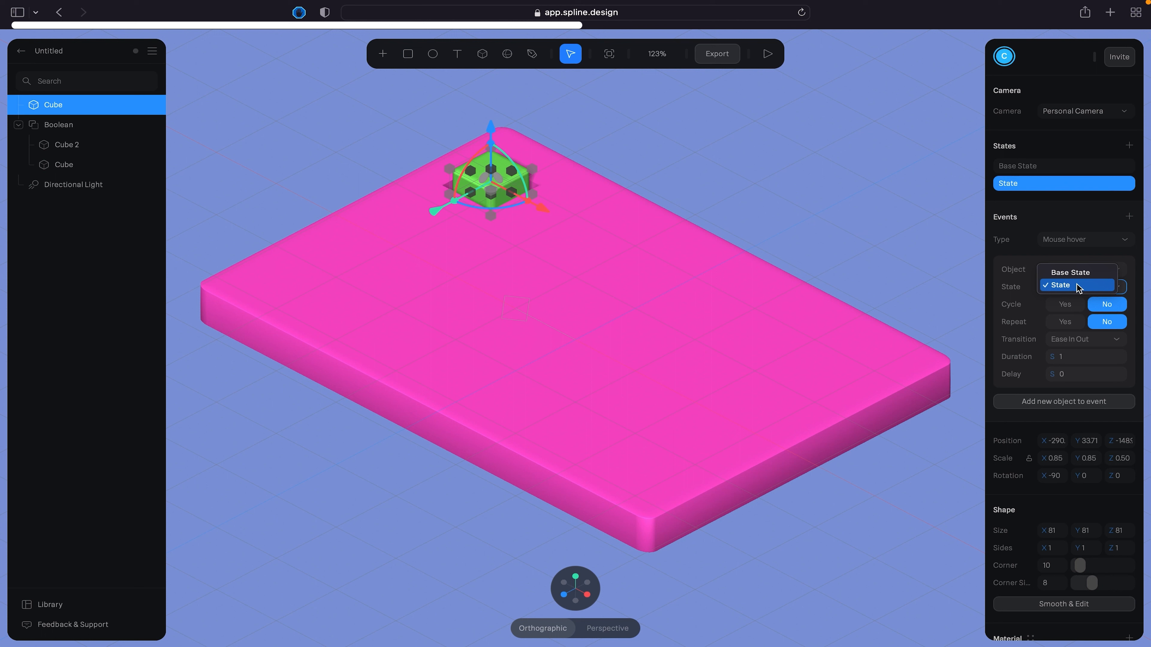
left_click(1068, 285)
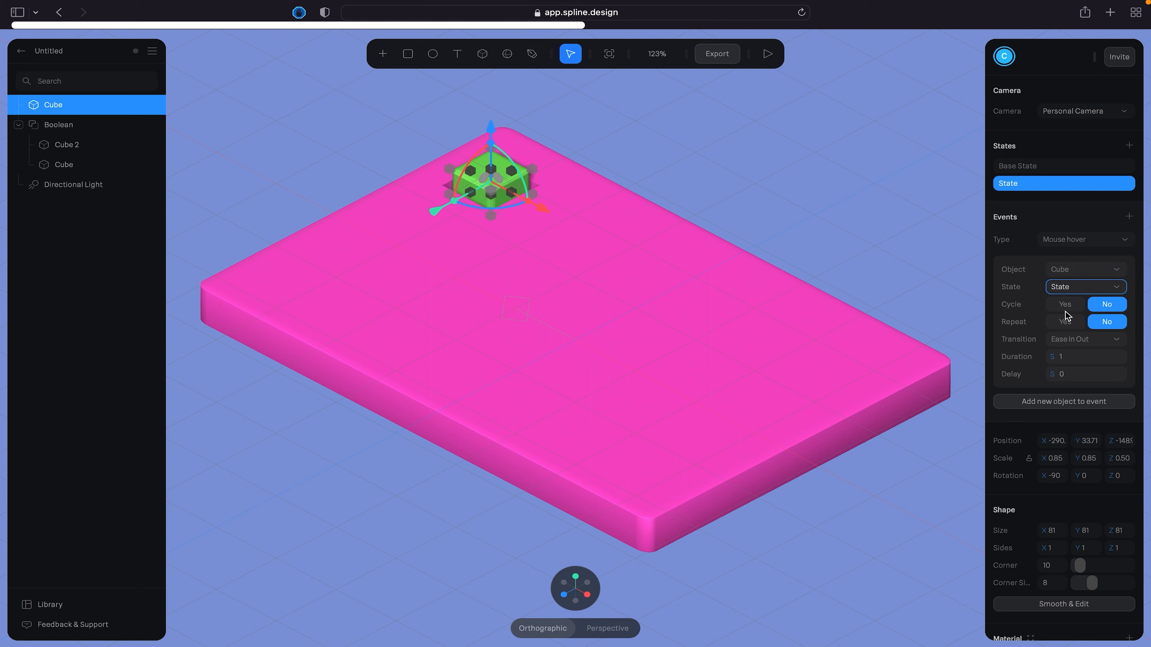
- Test the cube's hover event in play mode and return to the editor
left_click(767, 56)
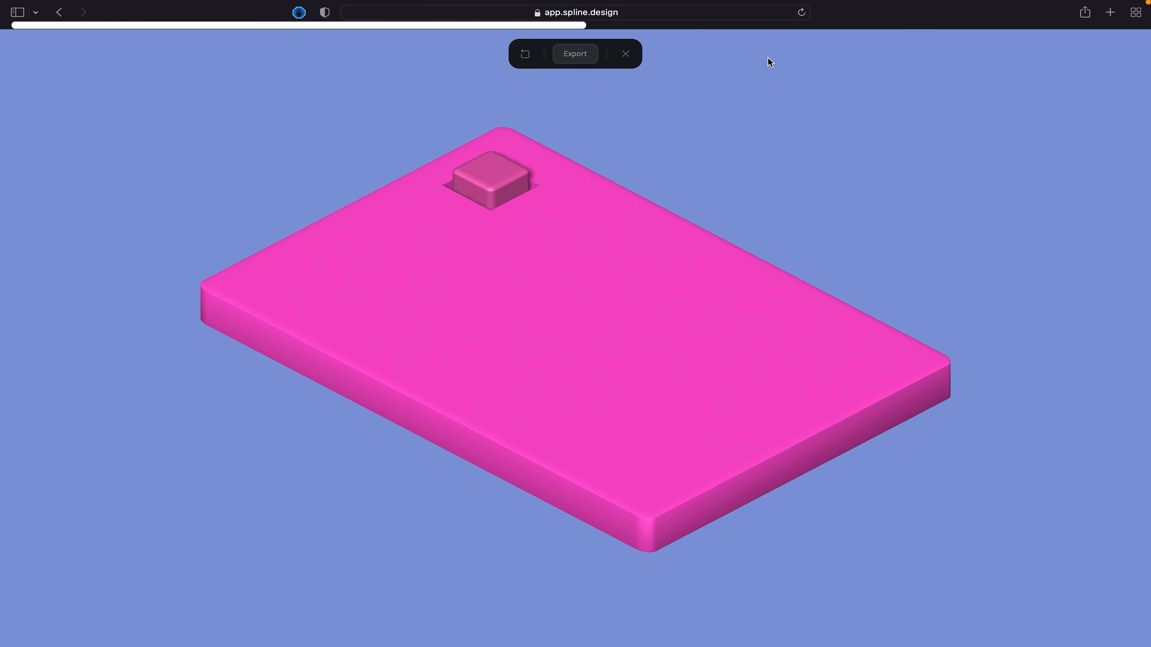
left_click(494, 181)
left_click(508, 176)
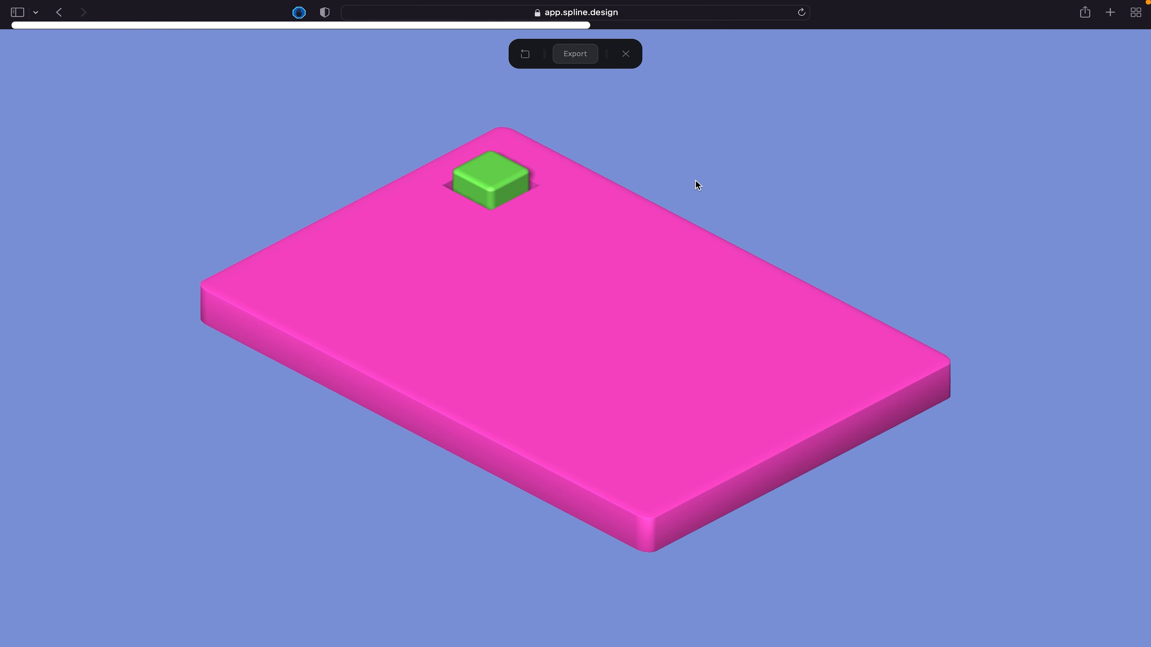
left_click(626, 54)
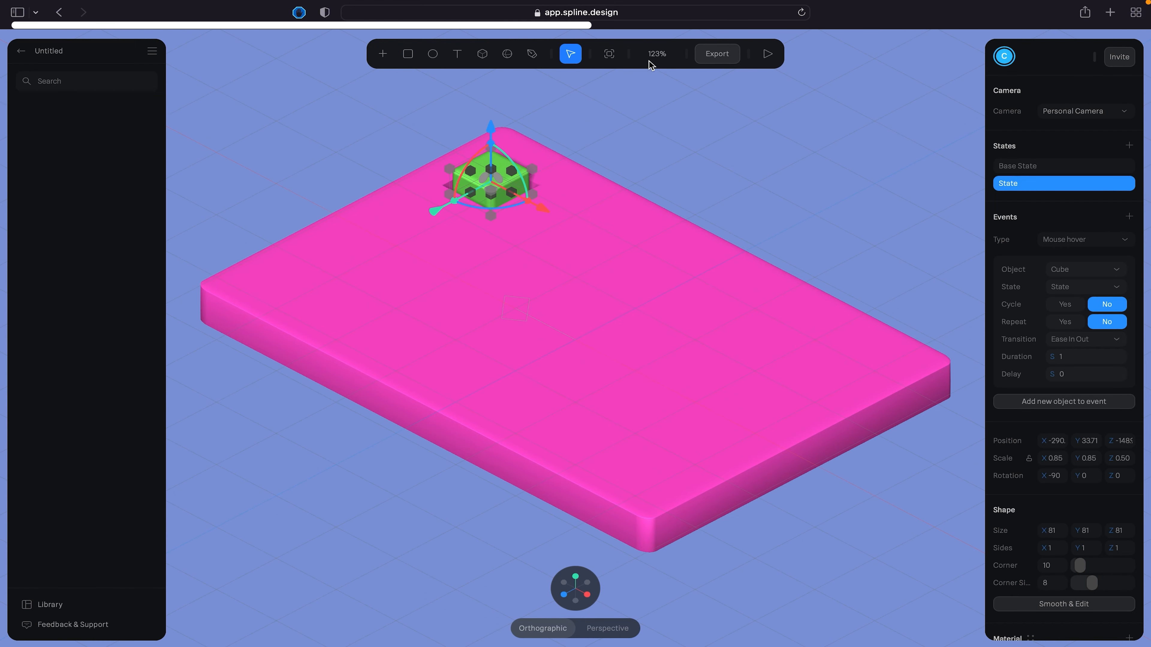
- Enable Cycle, Rewind and Repeat for the cube's hover event and set its transition to Linear
left_click(1061, 304)
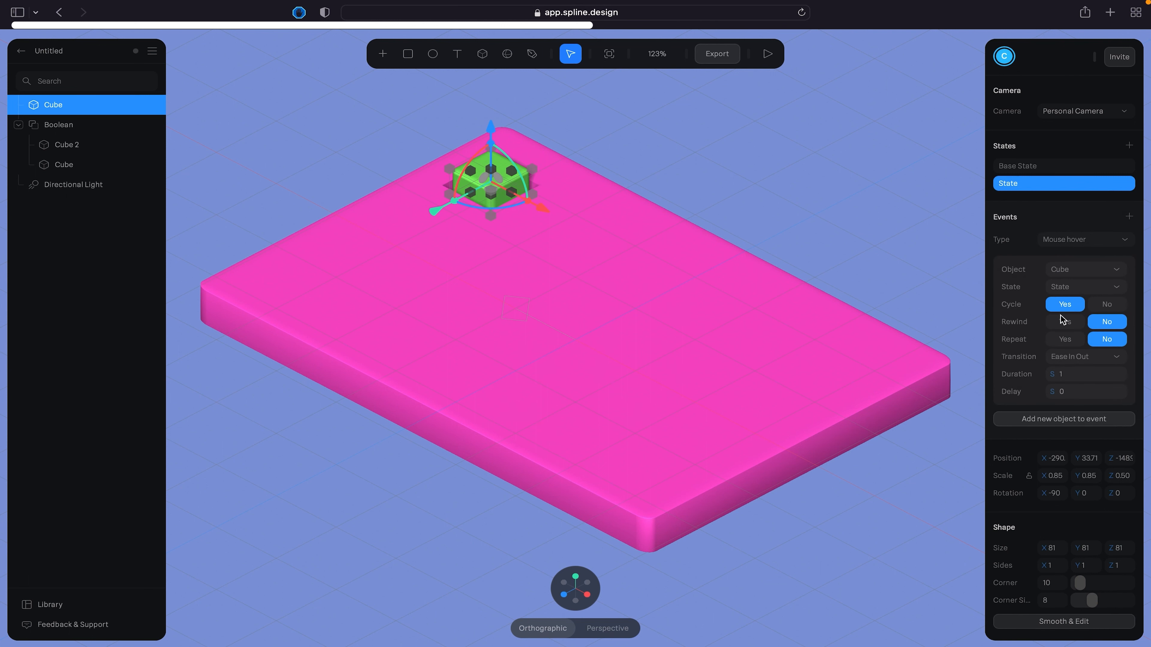
left_click(1063, 321)
left_click(1063, 339)
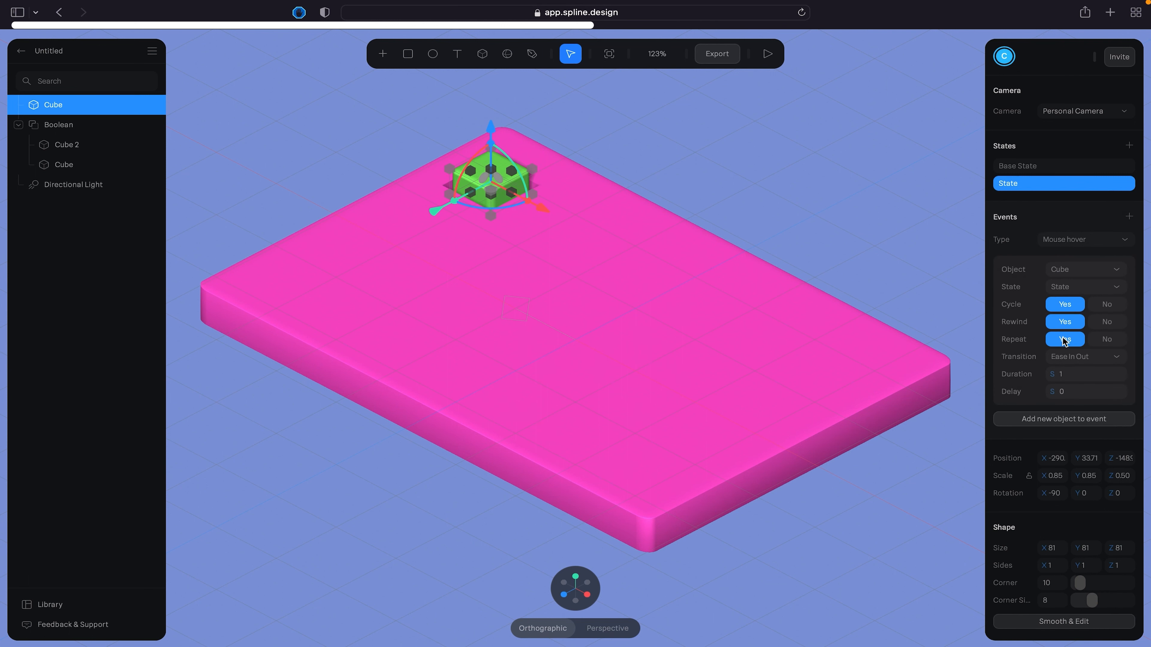
left_click(1070, 358)
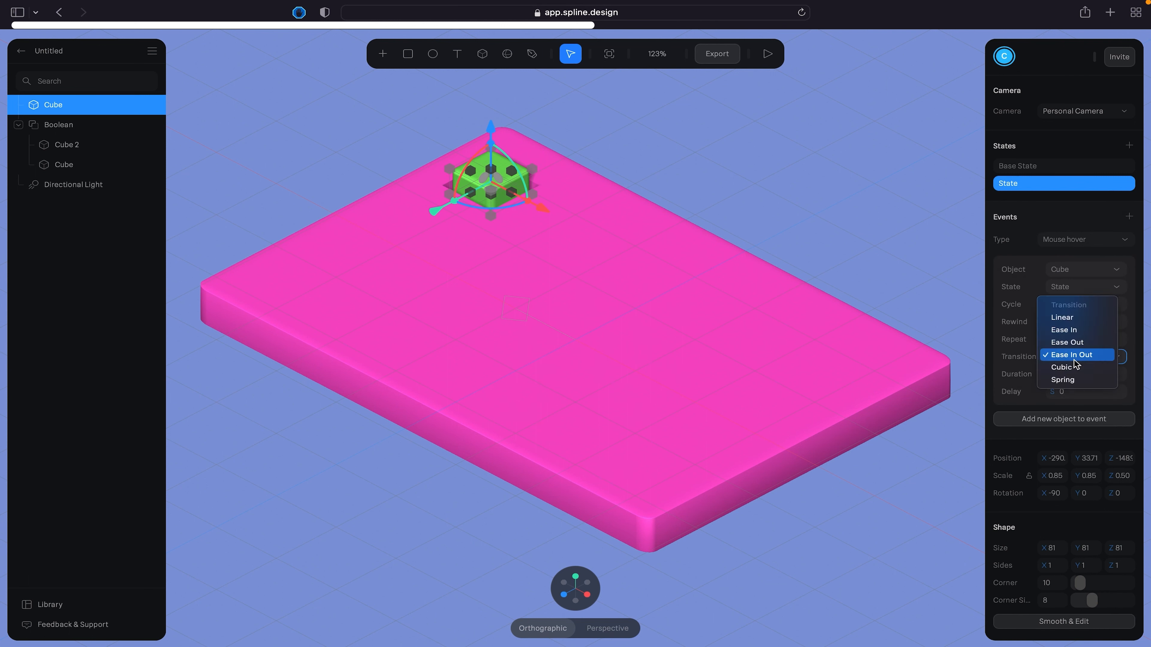
left_click(1050, 318)
- Preview the cycling, repeating color transition on the cube in play mode
left_click(767, 54)
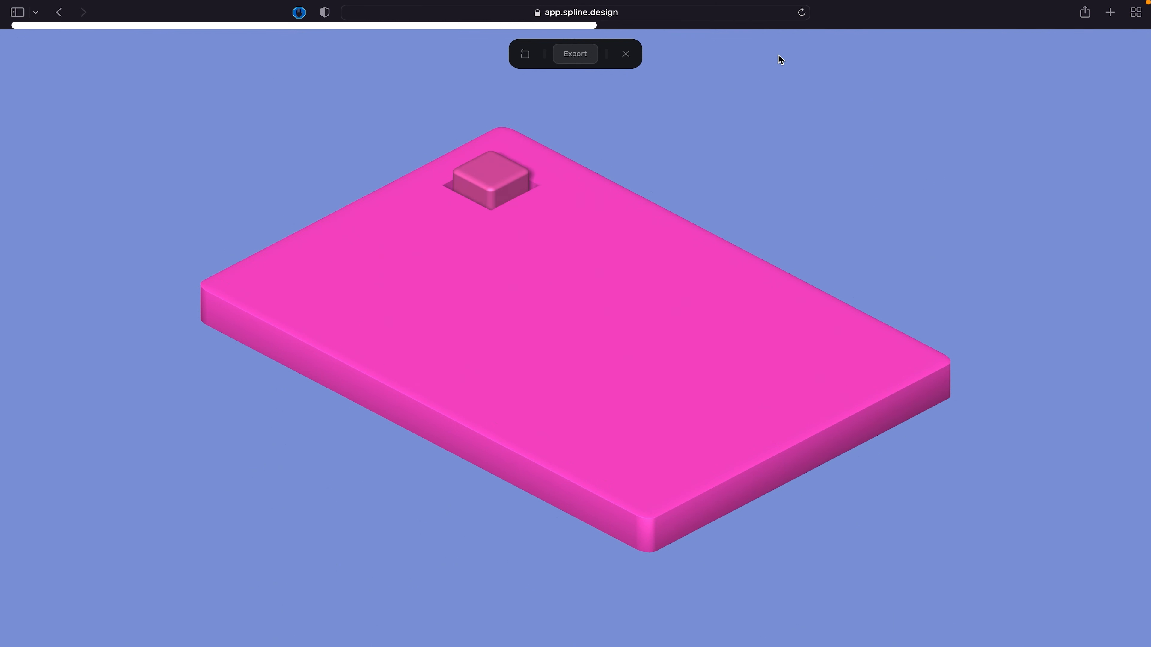
left_click(488, 176)
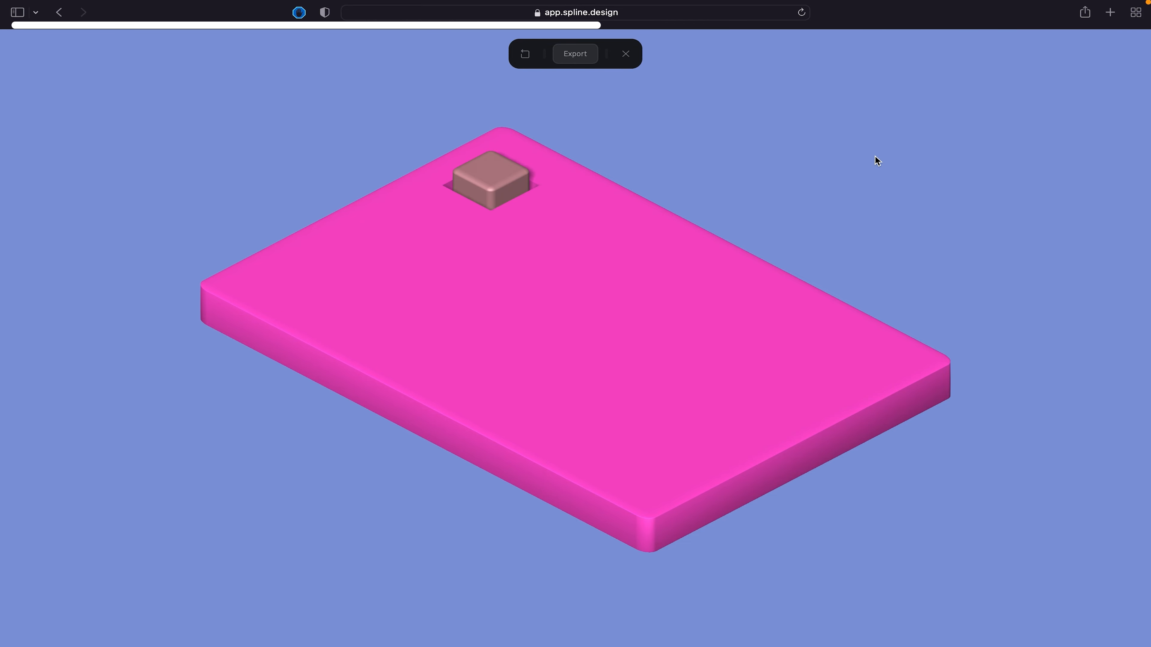
left_click(625, 53)
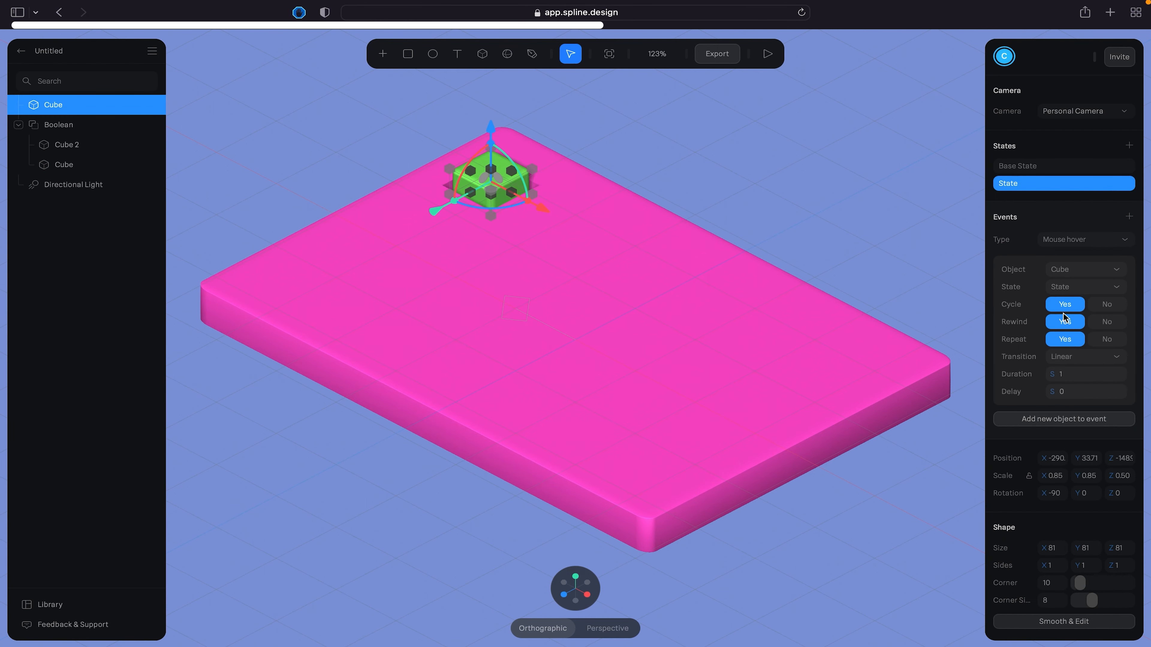
- Turn off Cycle and Repeat for the cube's event and change the event type to Mouse down
left_click(1101, 307)
left_click(1105, 322)
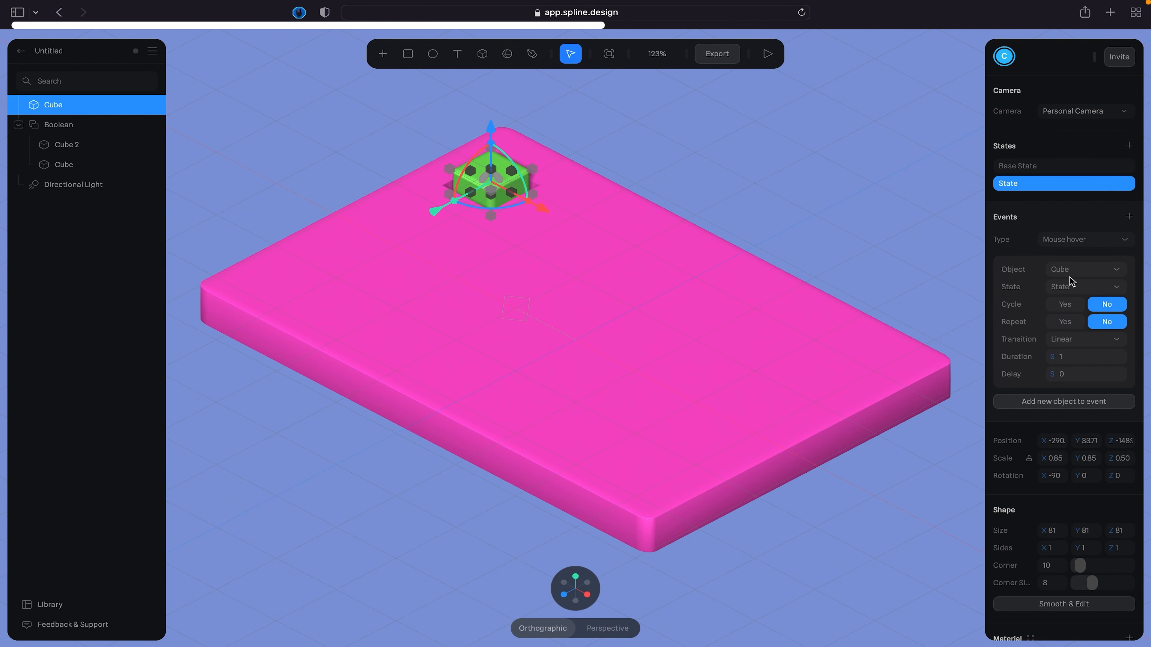
left_click(1070, 358)
left_click(1063, 239)
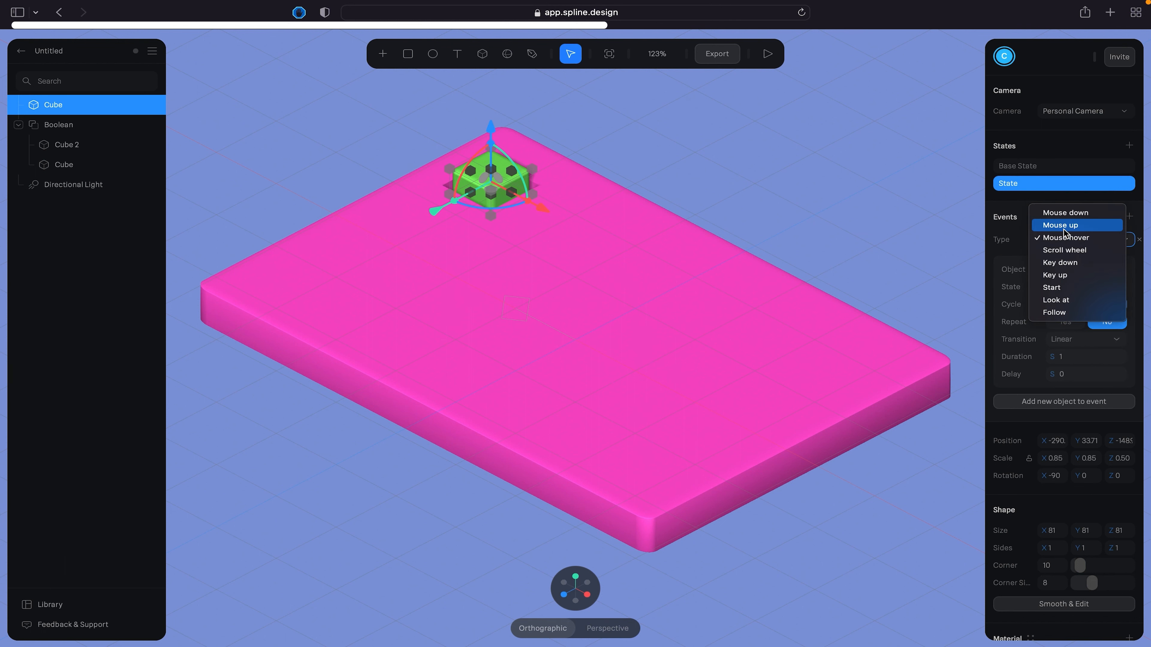
left_click(1062, 213)
- Test the cube's Mouse down event in play mode and return to the editor
left_click(767, 53)
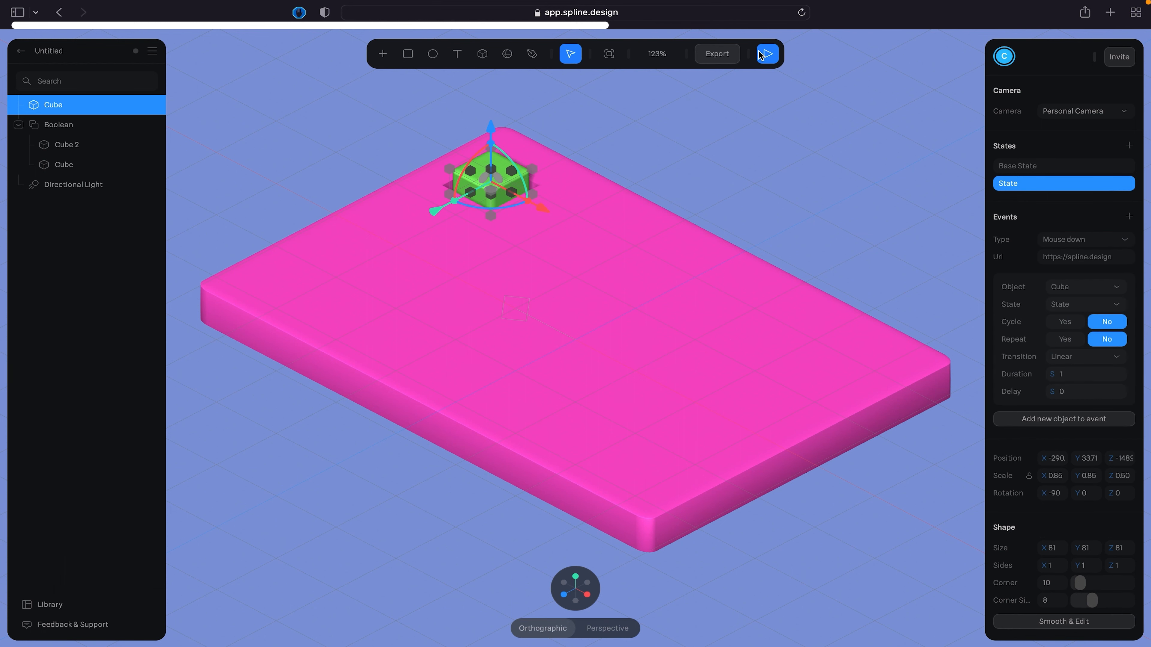
left_click(496, 176)
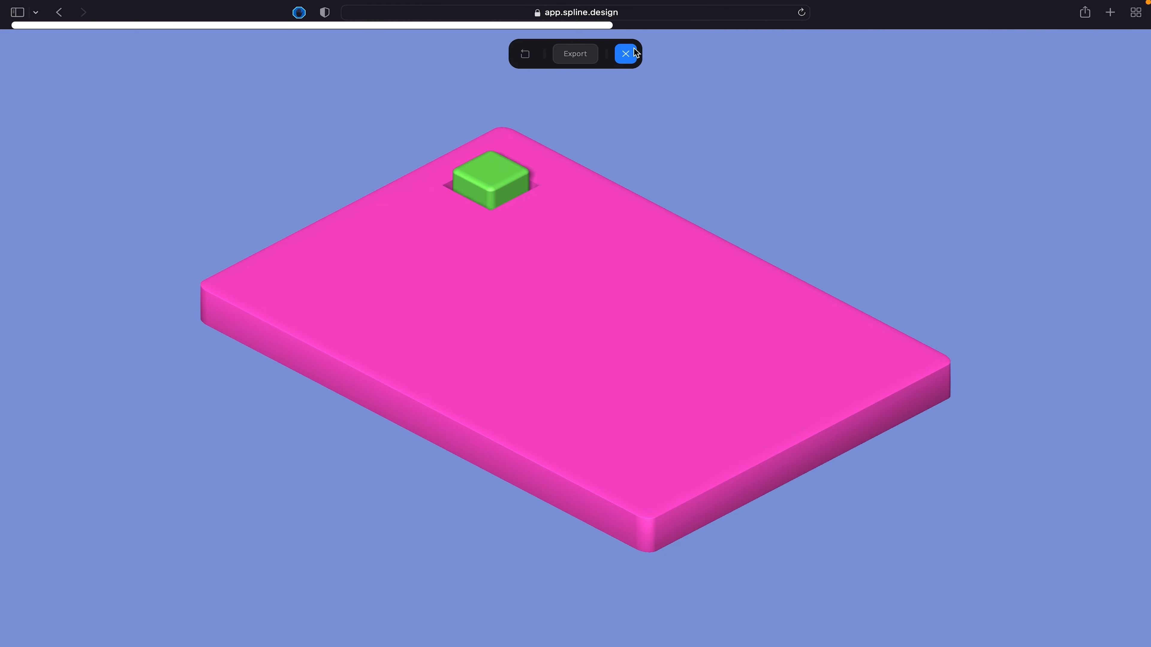
left_click(625, 53)
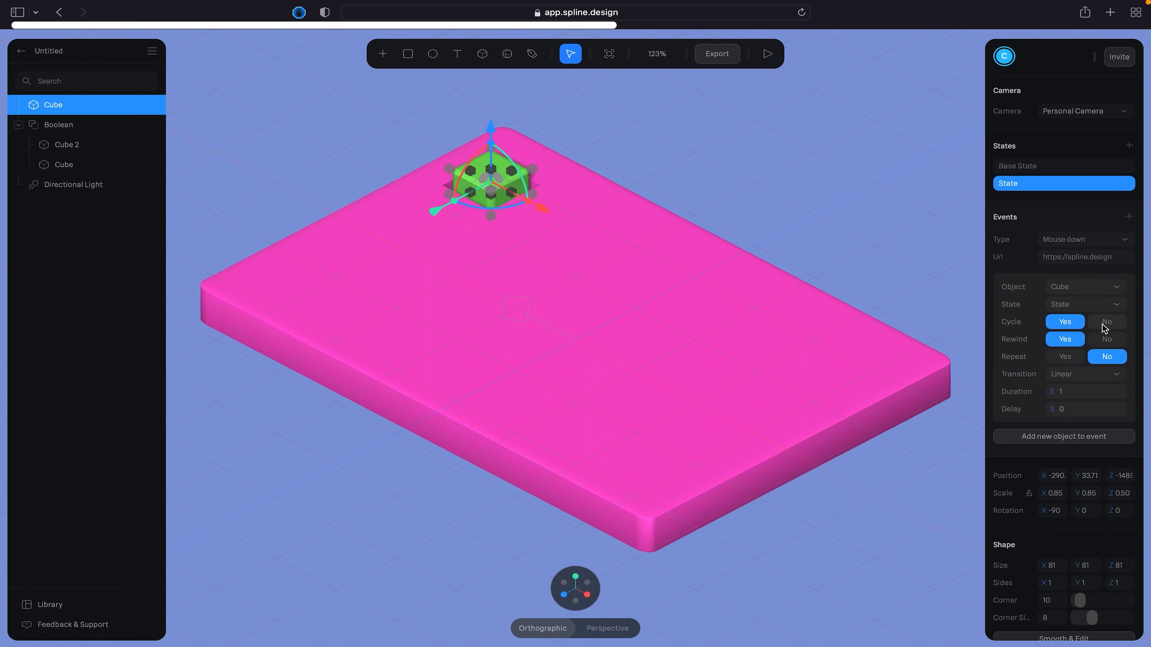
- Try the Mouse down event with repetition enabled in play mode and switch Repeat back to No
left_click(1066, 339)
left_click(767, 54)
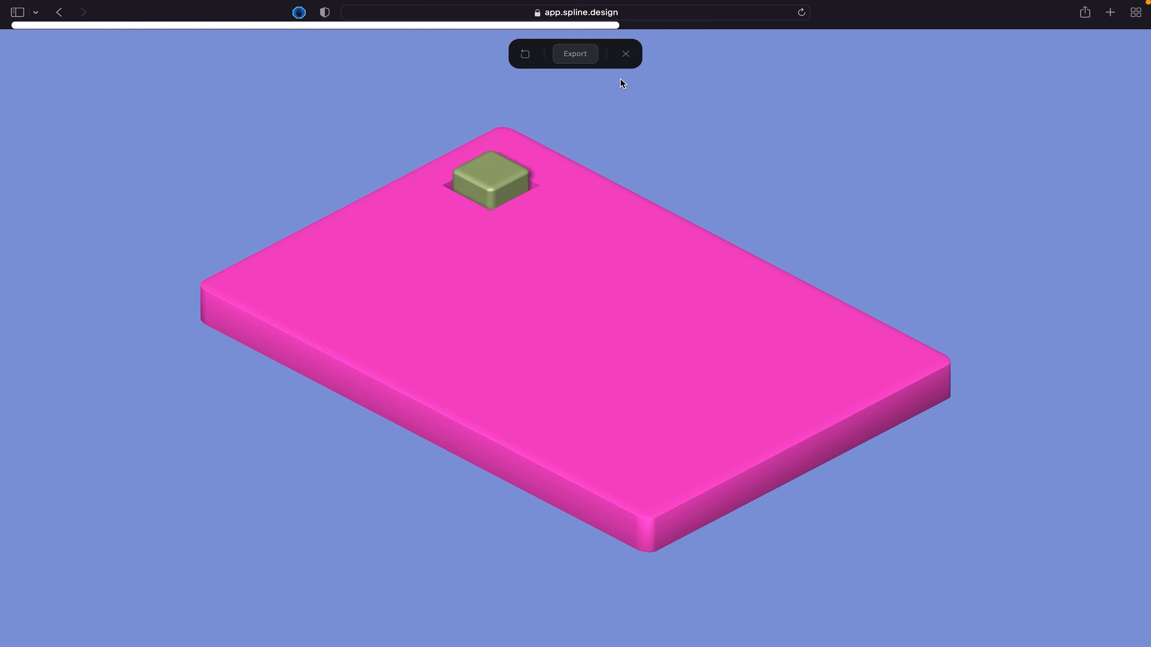
left_click(625, 53)
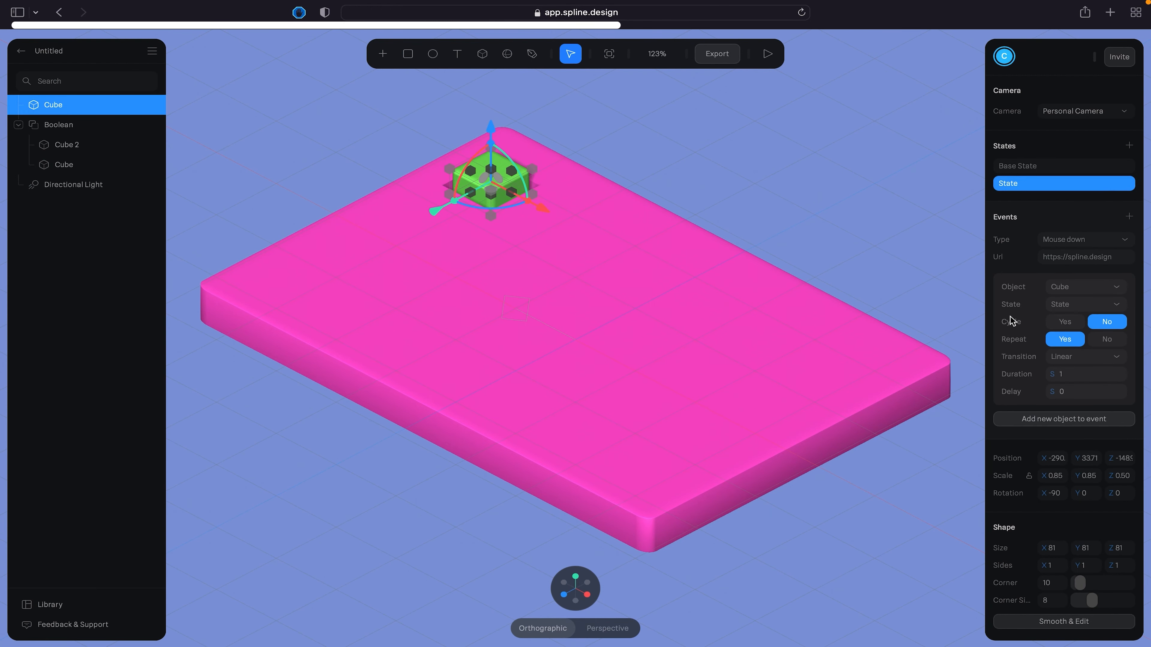
left_click(1106, 343)
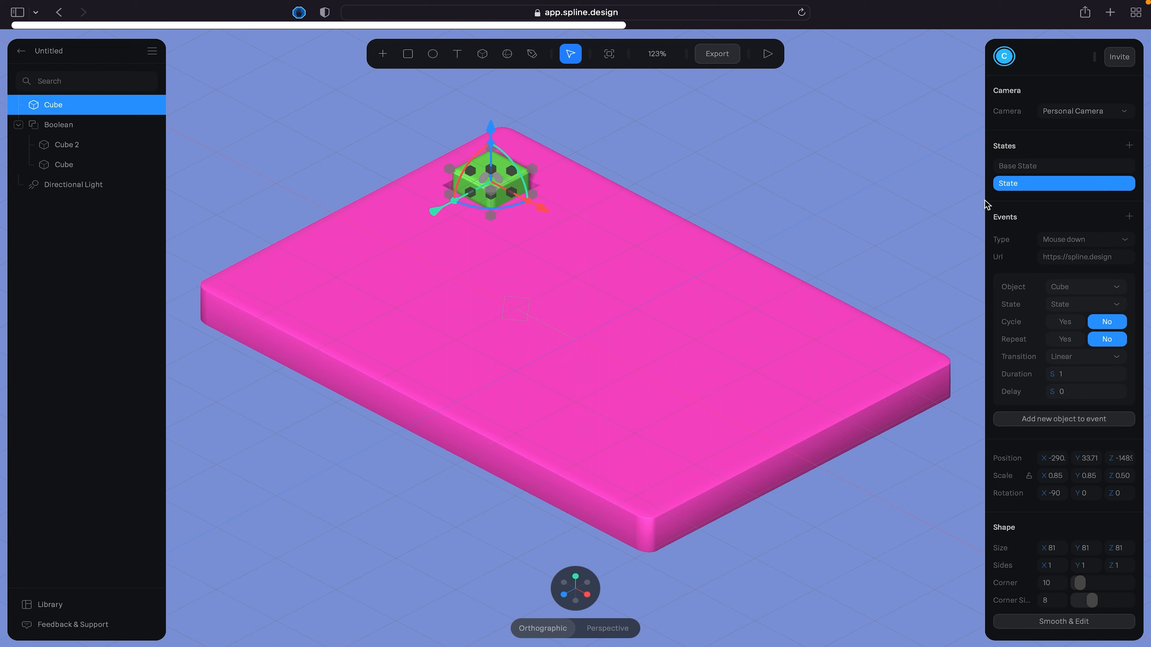
- In the cube's green state, stretch the cube to a Z scale of 1.20 and raise it to about Y 116.5
scroll(1055, 471, "down", 2)
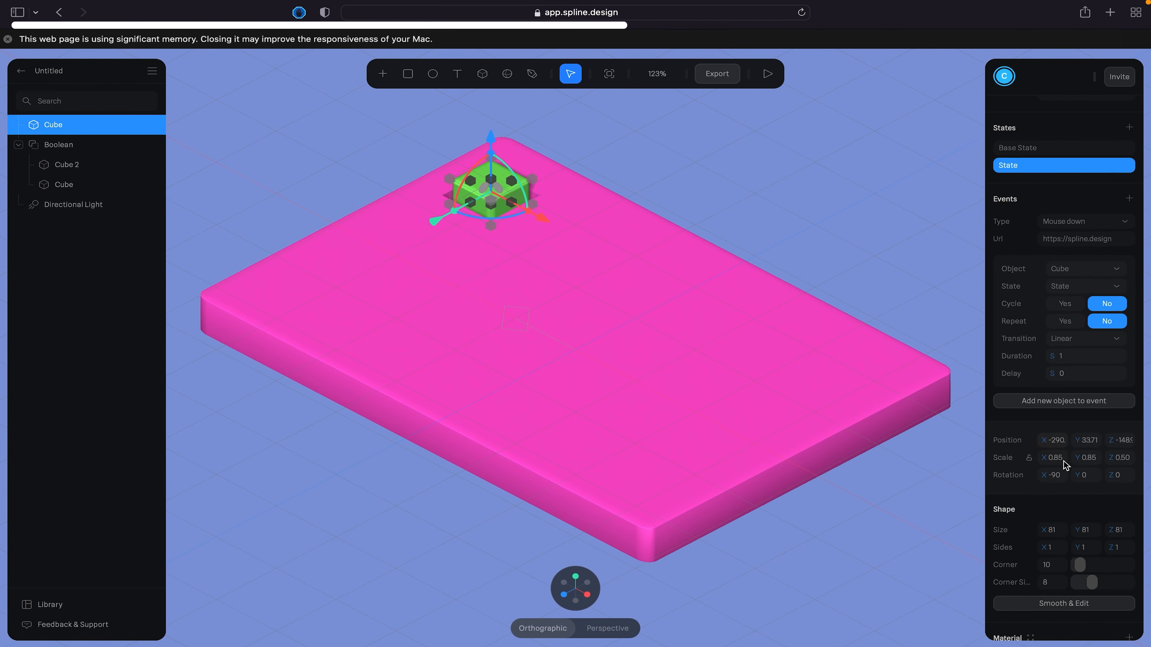
scroll(1062, 464, "down", 2)
left_click_drag(492, 159, 491, 89)
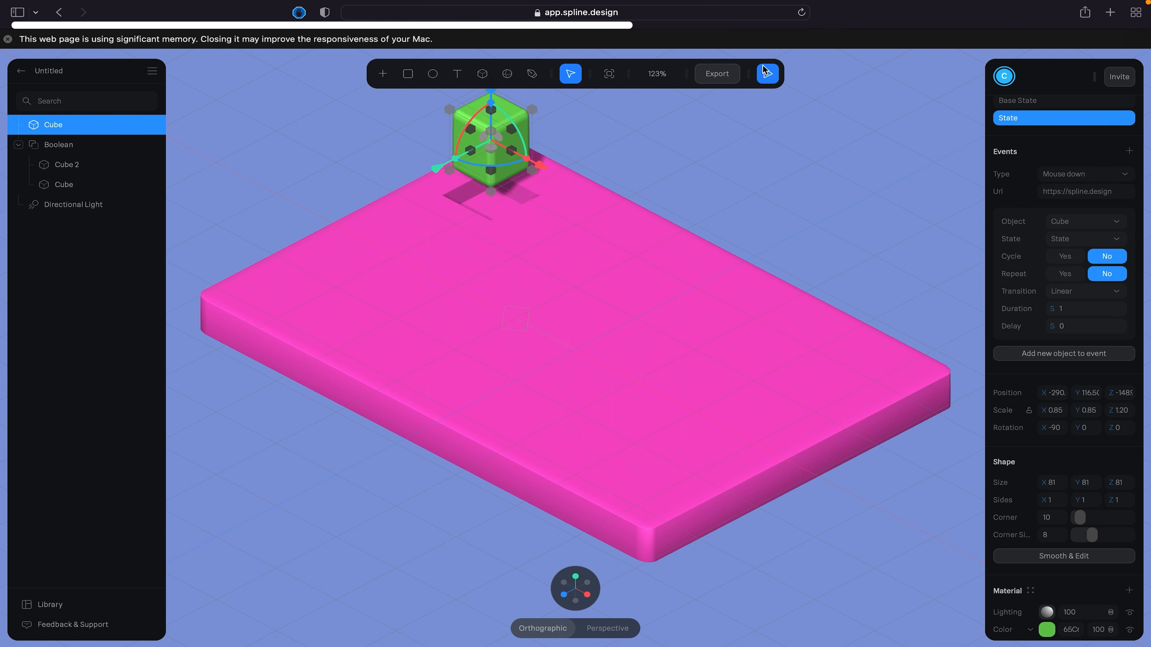
- Test the cube's Mouse down event with the raised, stretched state in play mode and return to the editor
left_click(766, 74)
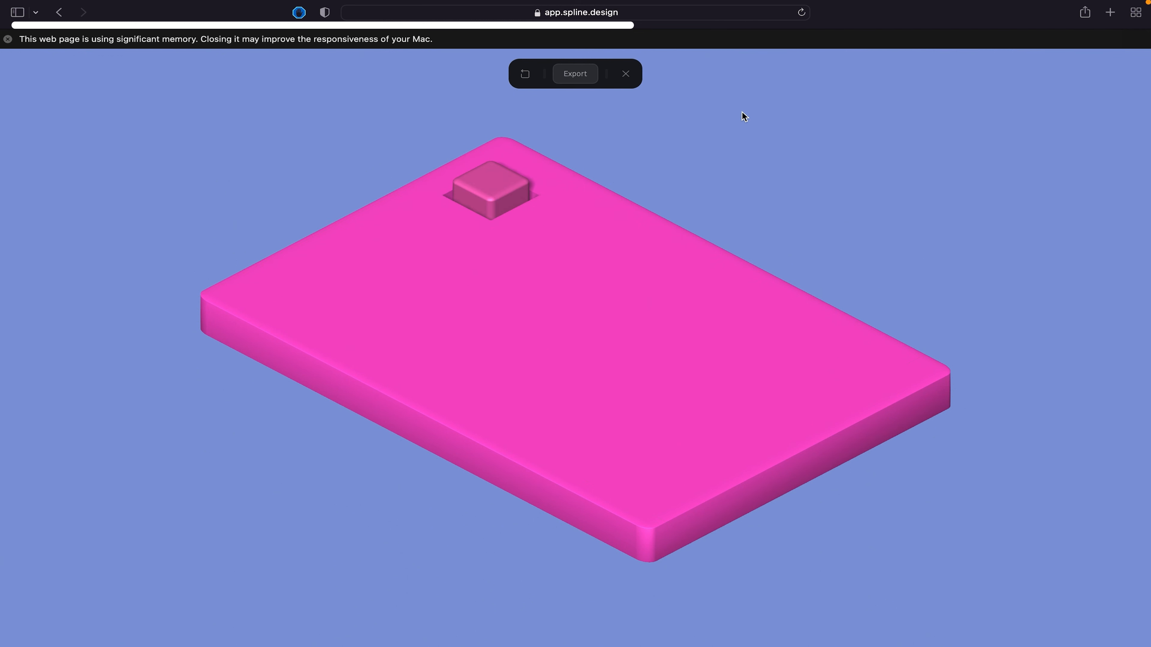
left_click(492, 194)
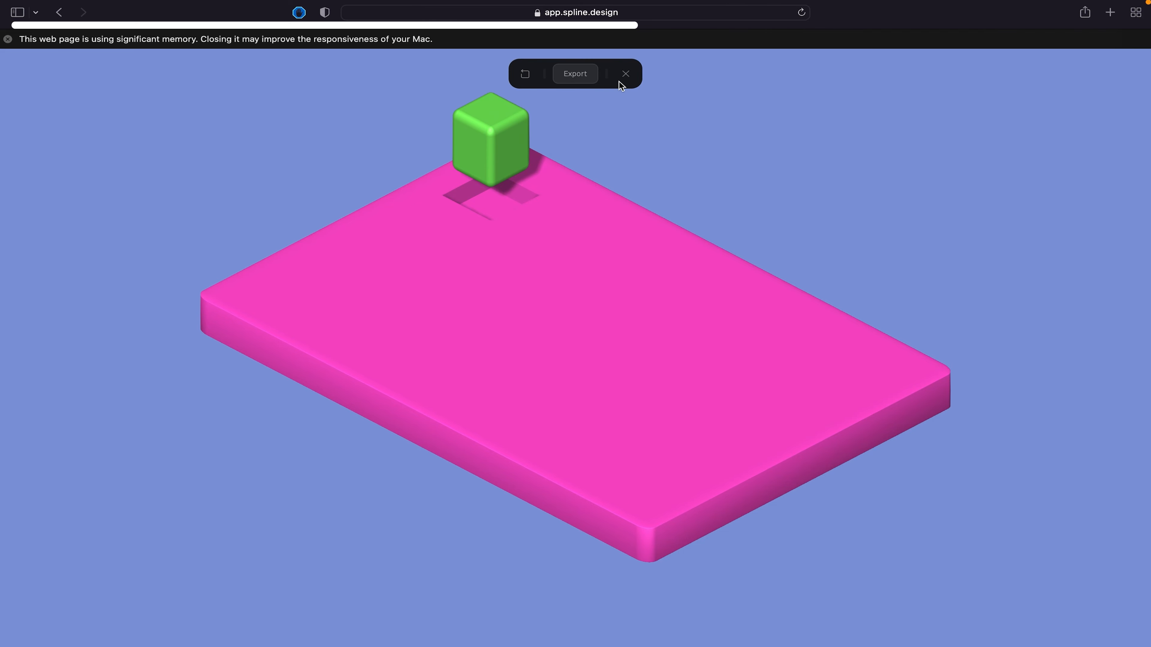
left_click(626, 74)
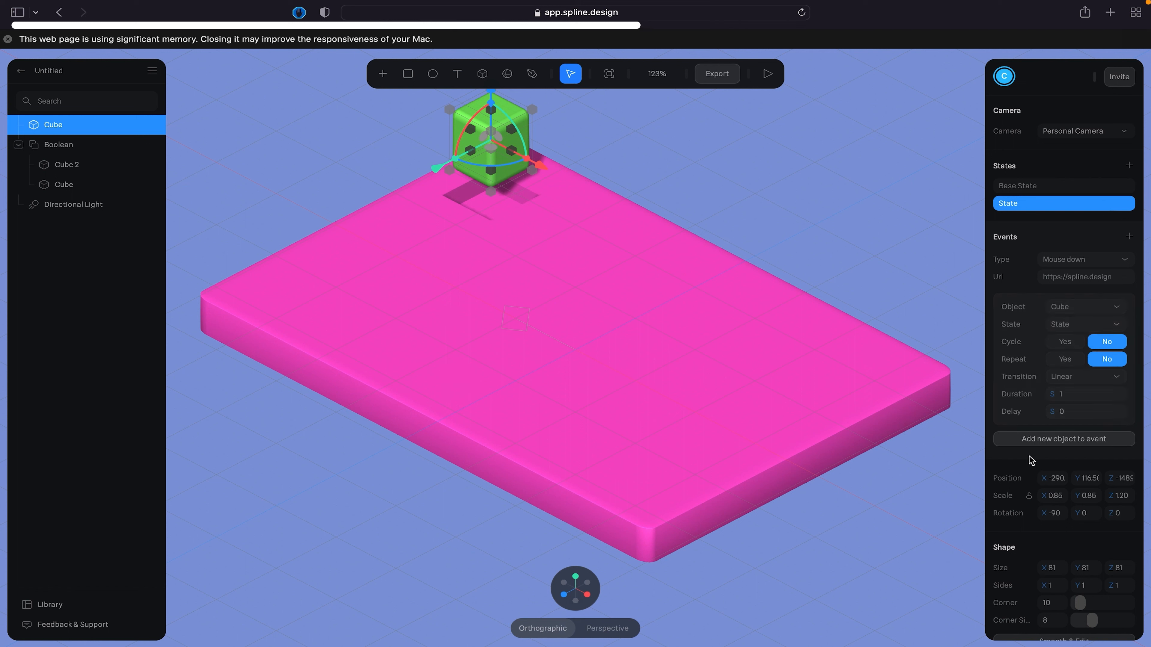
- Round the cube fully by setting its corner value to 128 and test the Mouse down event in play mode
scroll(1049, 509, "down", 2)
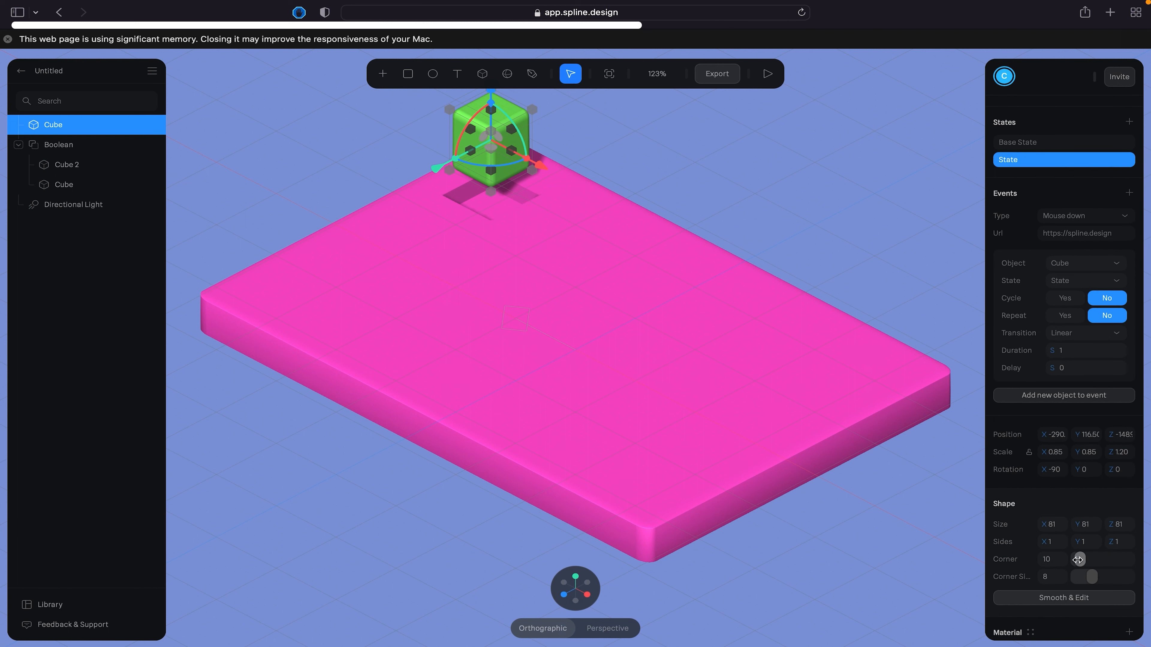
left_click_drag(1080, 559, 1126, 560)
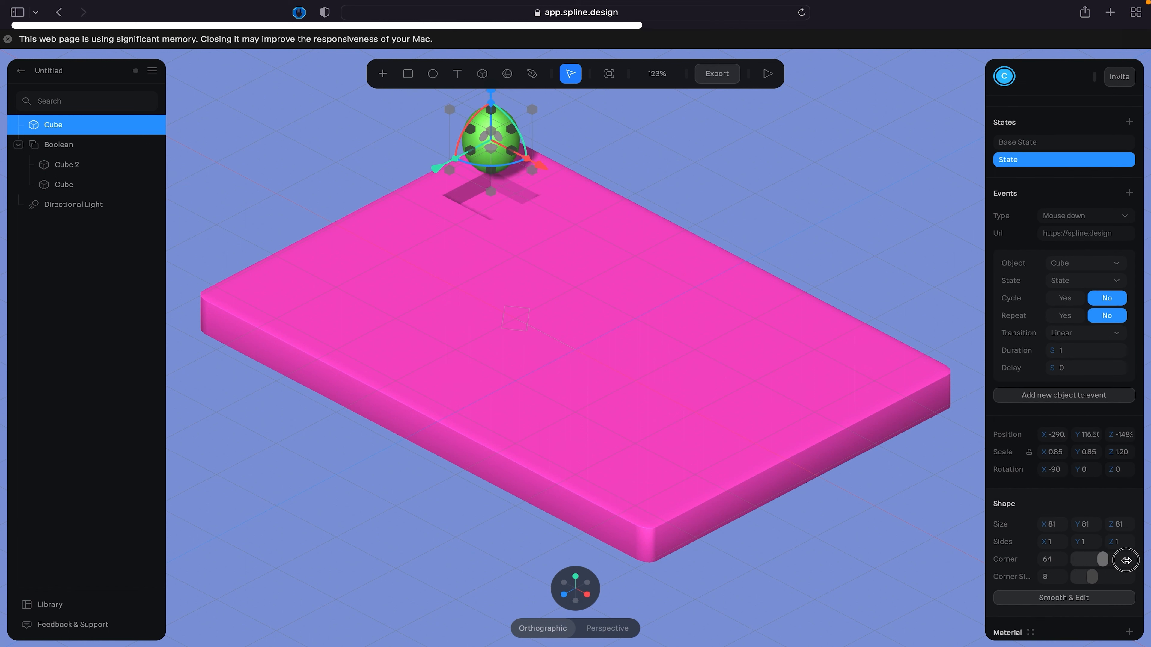
left_click(768, 73)
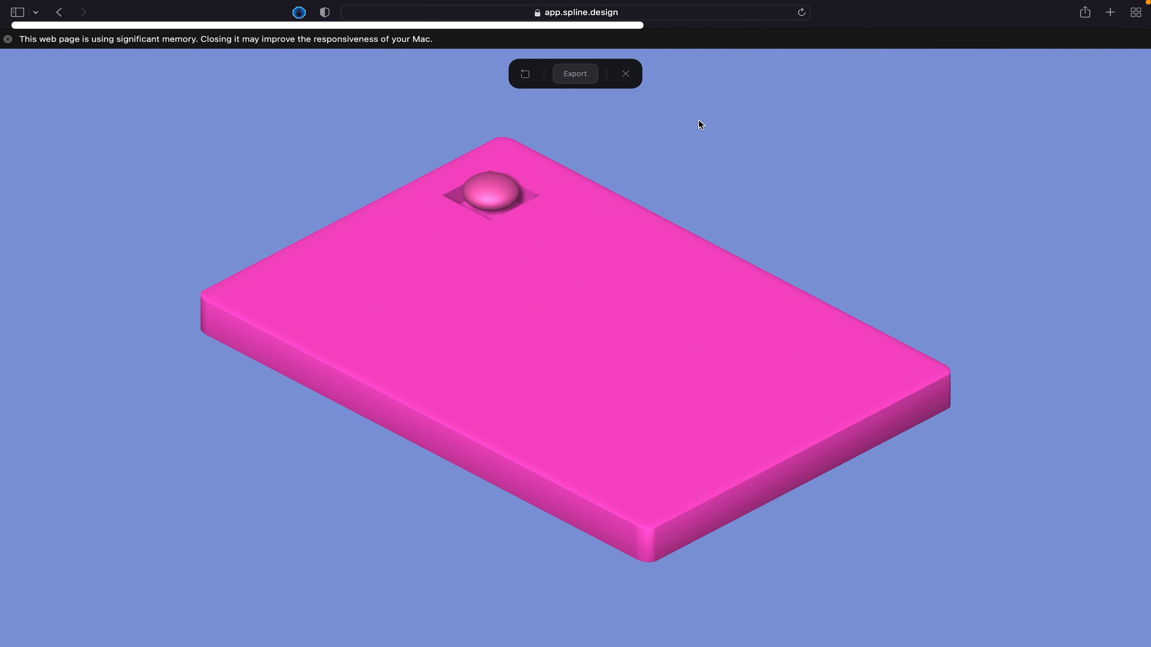
left_click(488, 192)
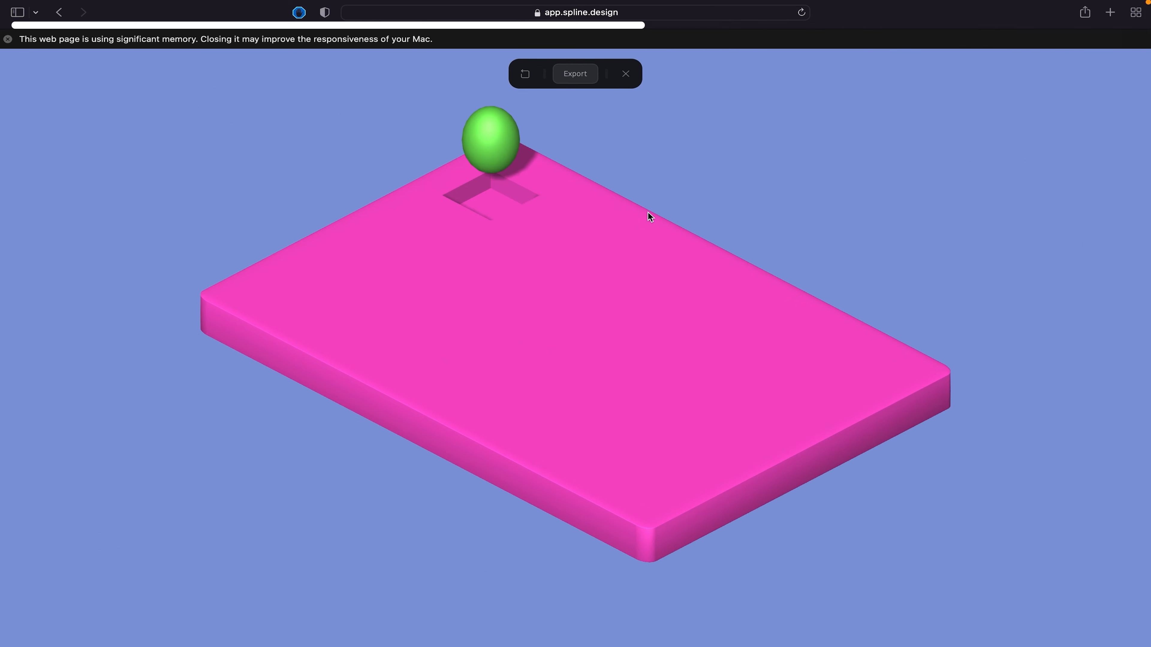
left_click(625, 73)
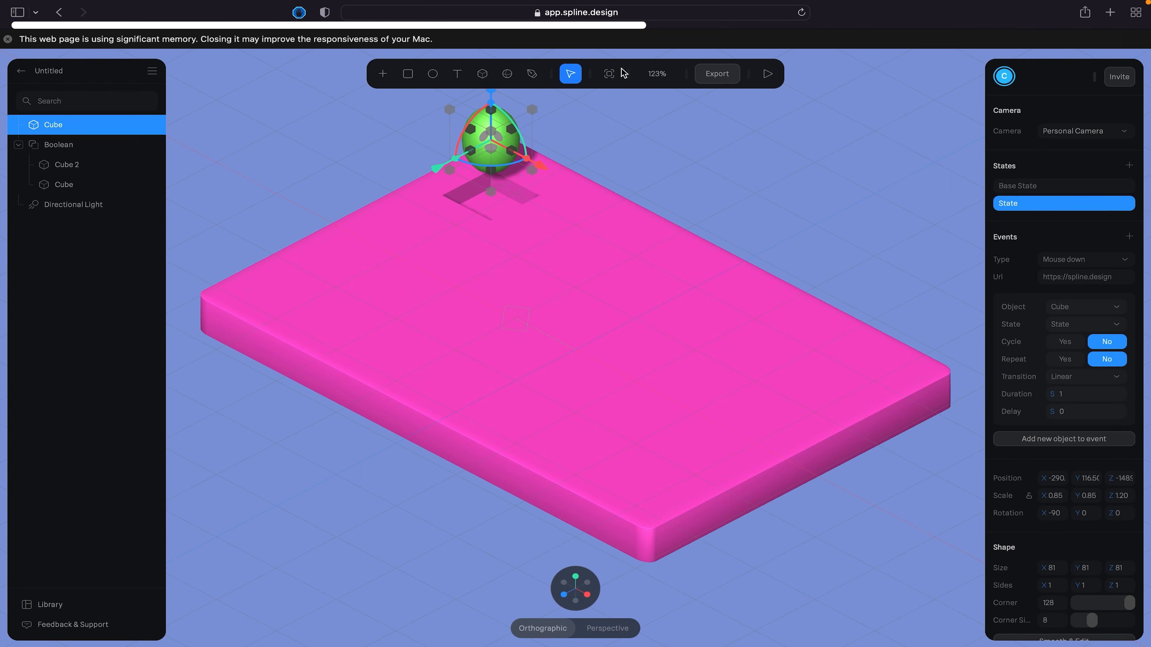
- In the cube's base state, set the corner value to 0 and test the Mouse down event in play mode
left_click(1041, 186)
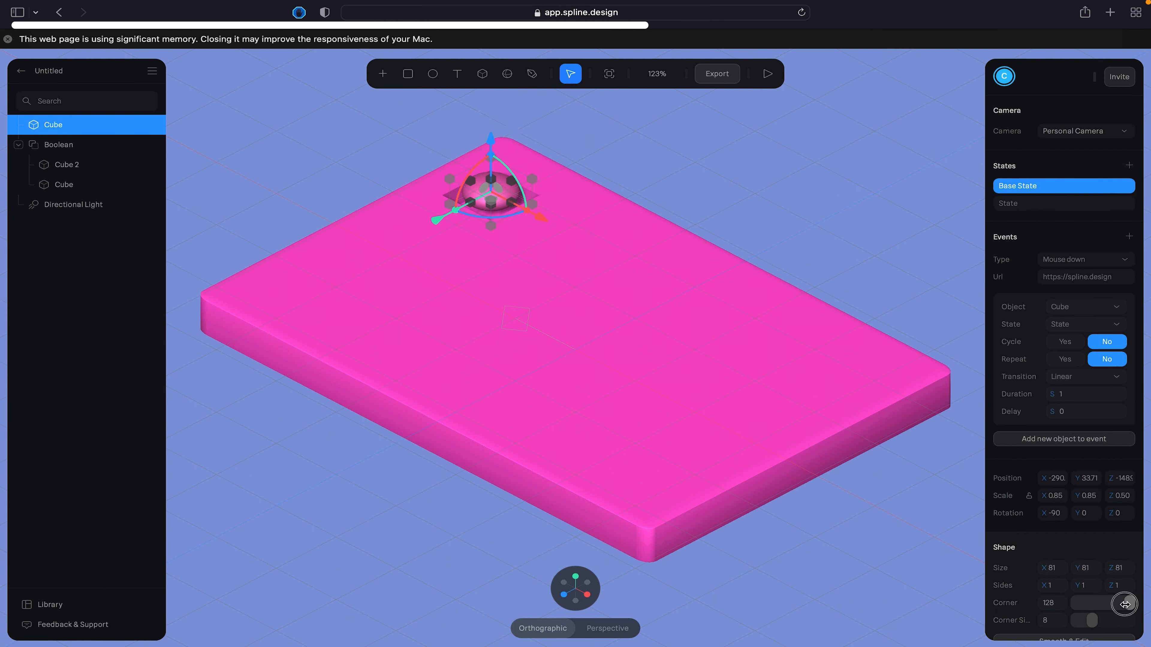
left_click_drag(1128, 603, 1052, 604)
left_click(767, 72)
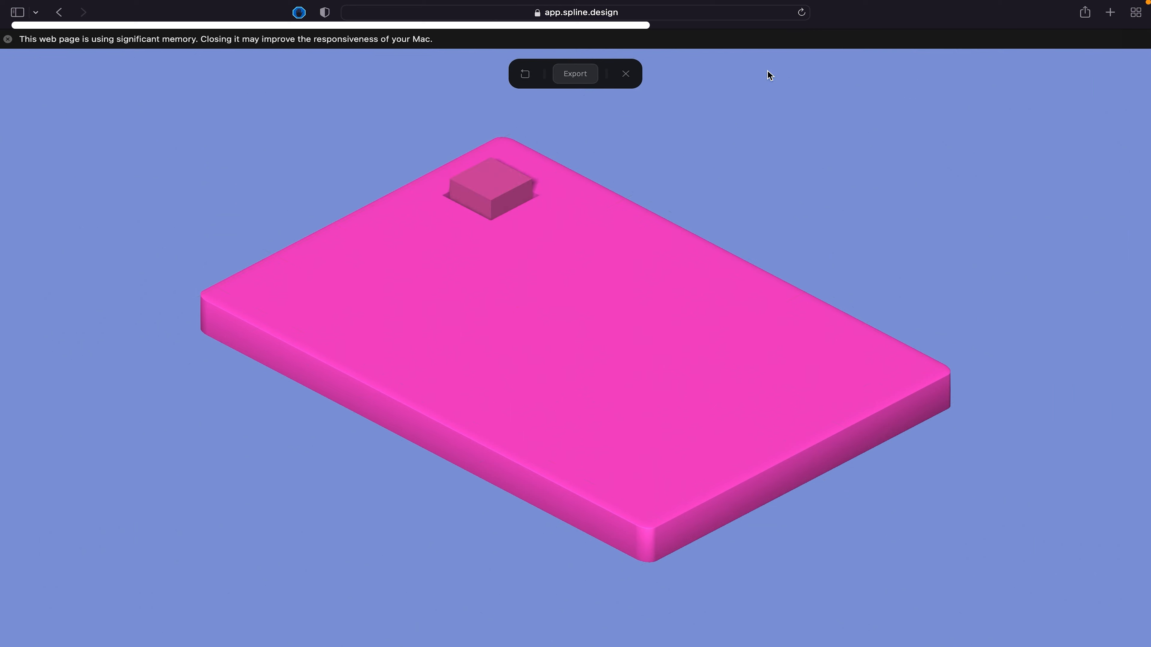
left_click(502, 191)
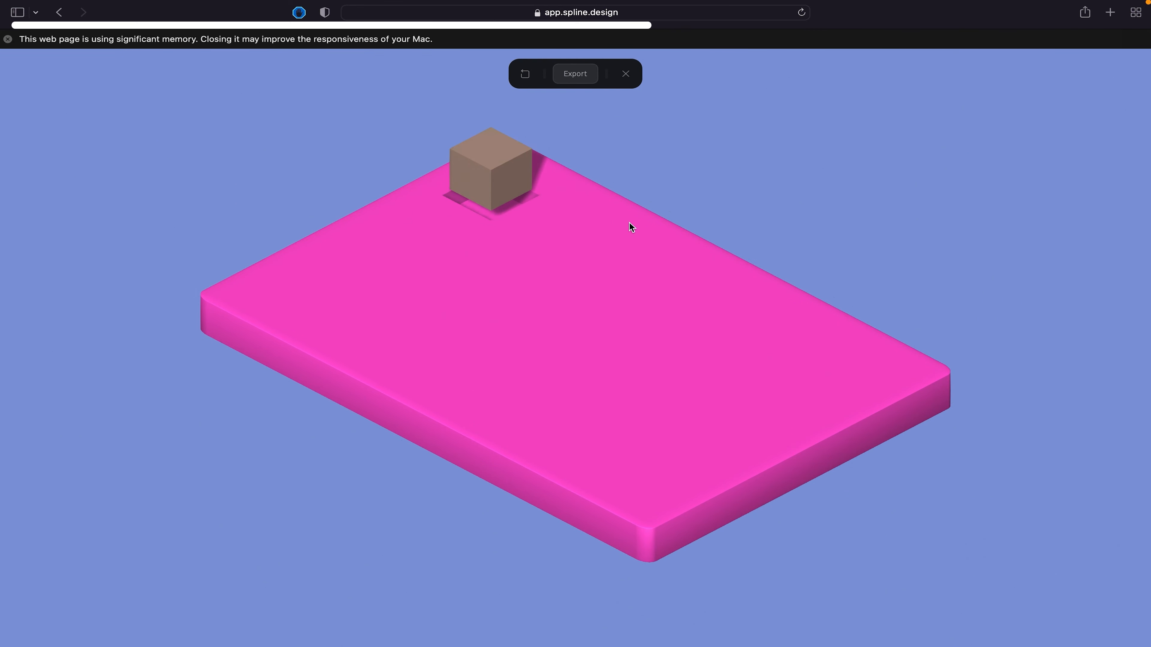
left_click(624, 77)
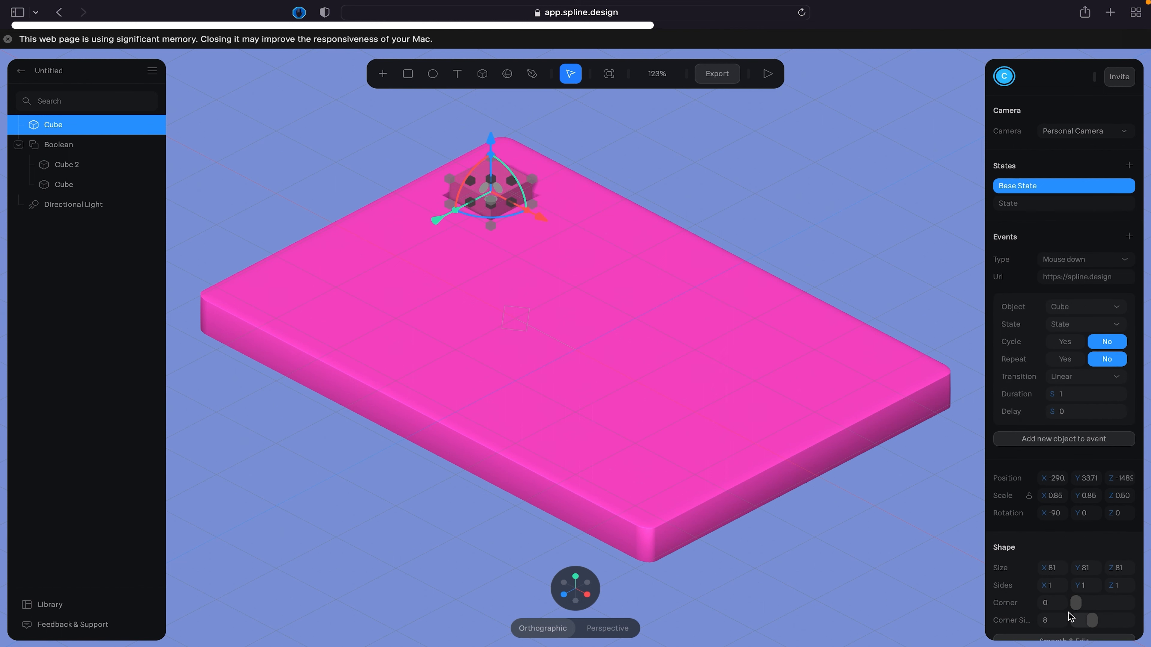
- In the cube's green state, set the corner value to 15 and convert the cube to an editable mesh with Smooth & Edit
left_click(1014, 204)
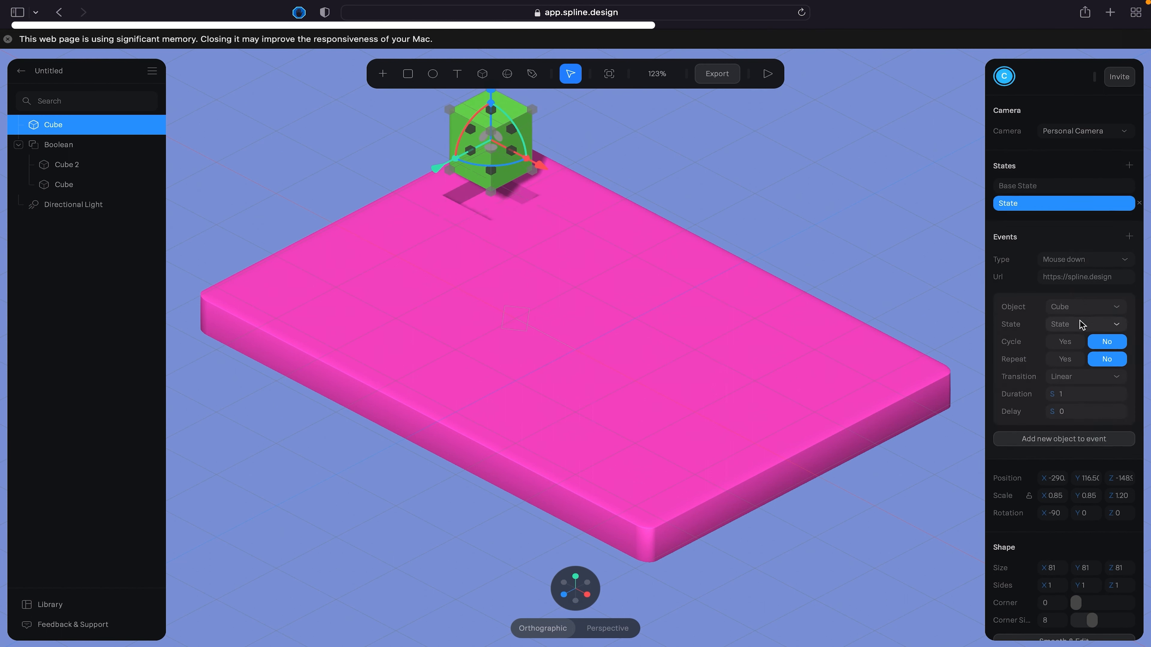
left_click_drag(1076, 606, 1083, 606)
scroll(1060, 461, "down", 3)
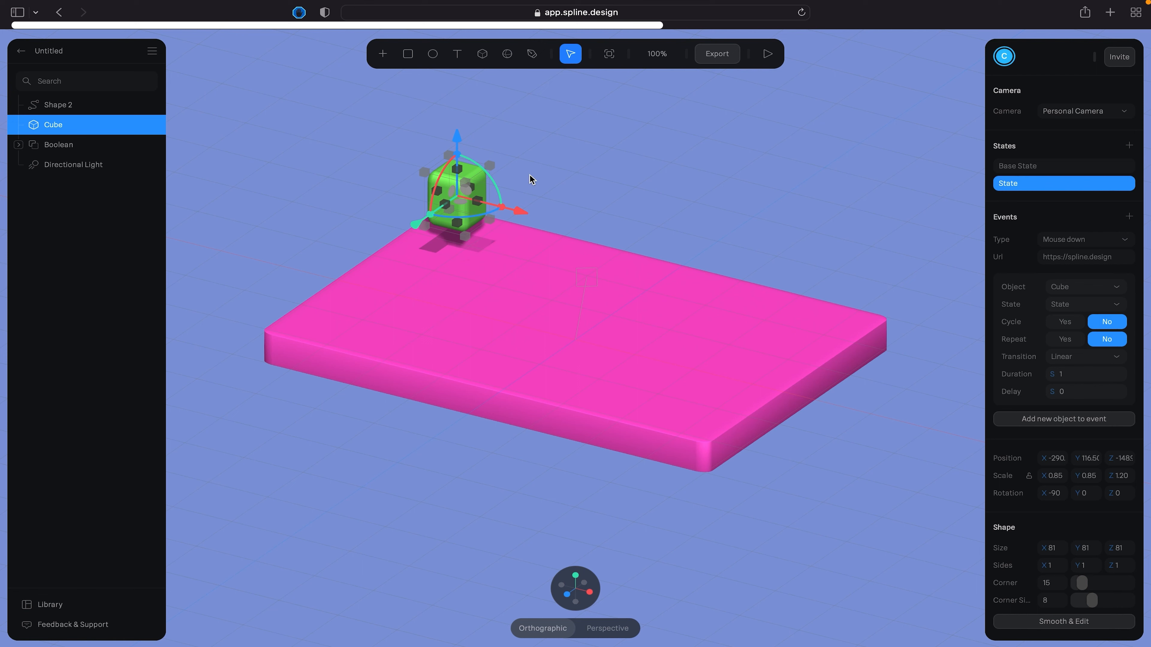
scroll(1030, 527, "down", 3)
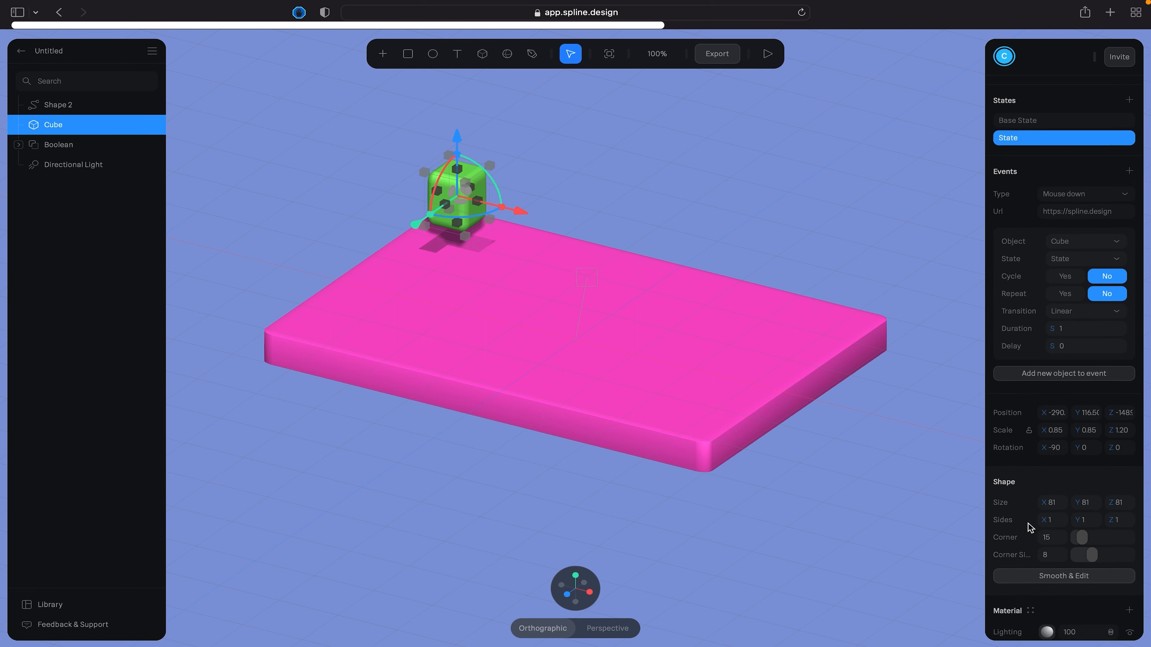
left_click(1061, 543)
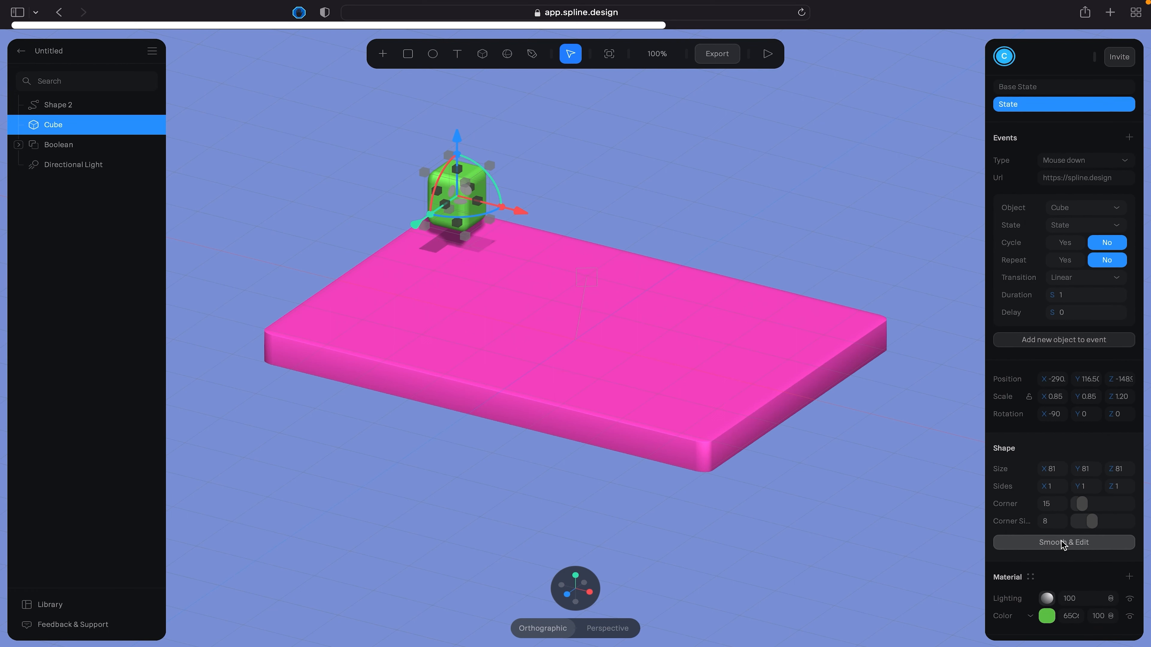
left_click(1064, 544)
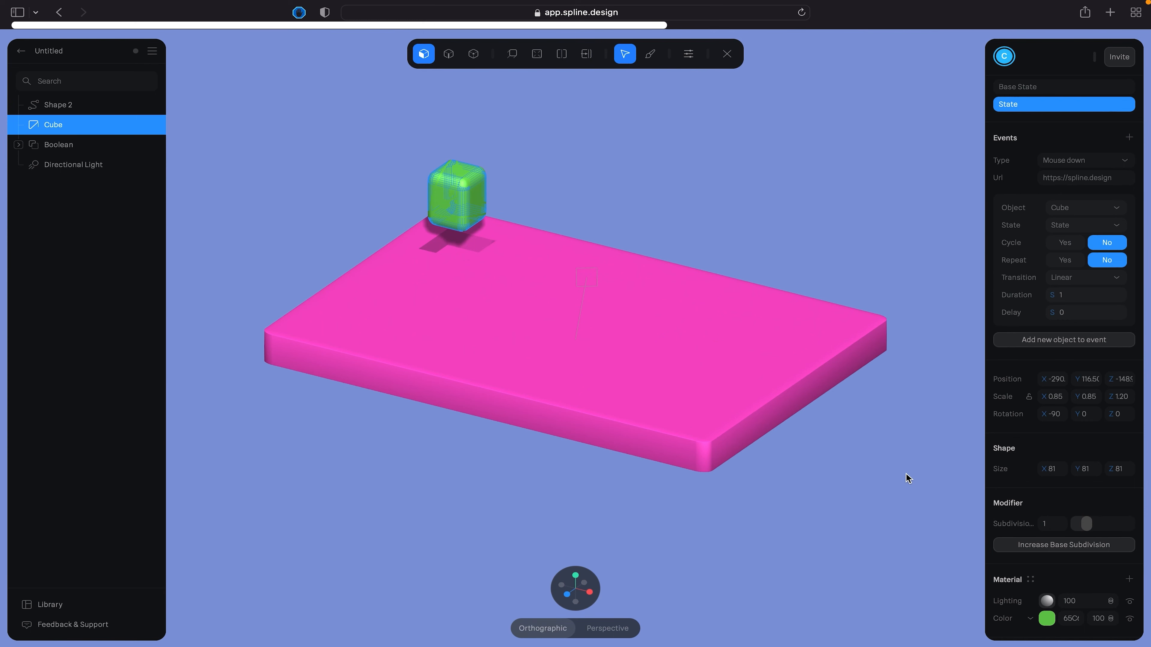
- Try face, edge and vertex selection on the cube's mesh, picking a flat side face and a vertical edge
scroll(570, 240, "up", 5)
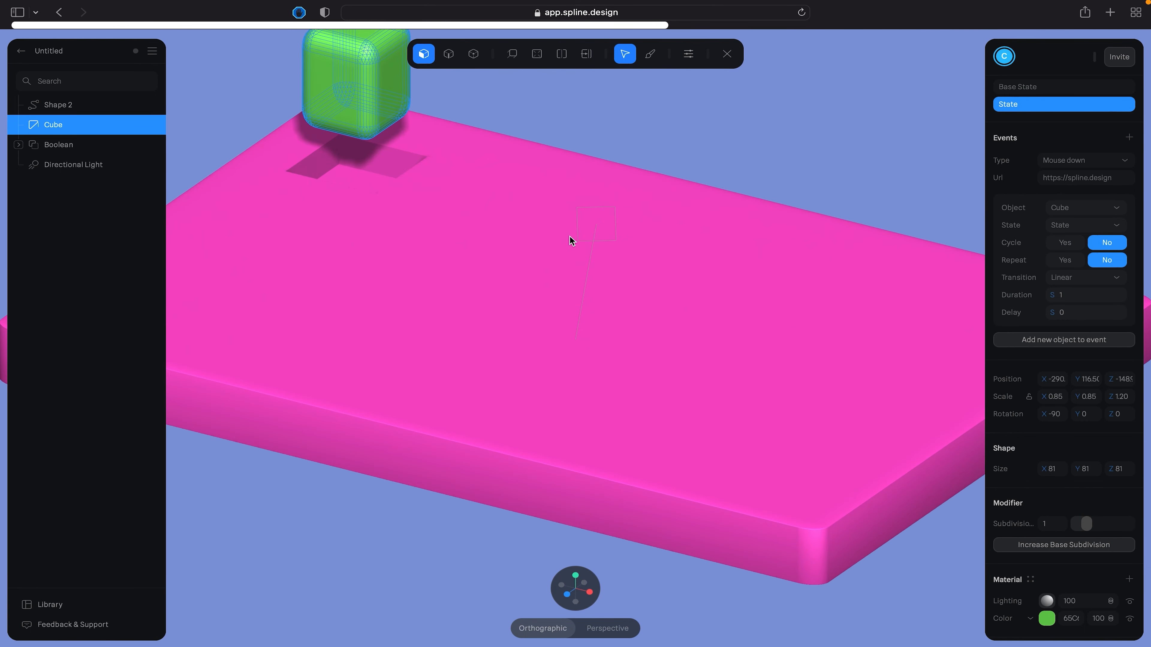
scroll(538, 168, "up", 1)
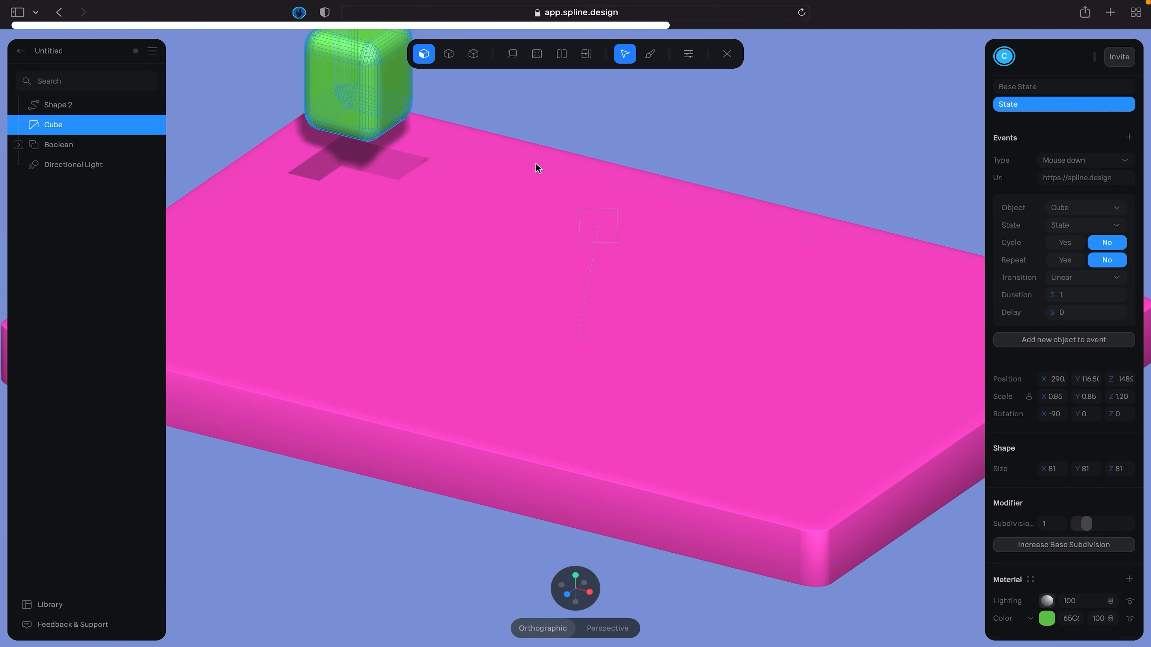
middle_click_drag(536, 164, 729, 350)
scroll(614, 318, "down", 2)
scroll(609, 315, "up", 4)
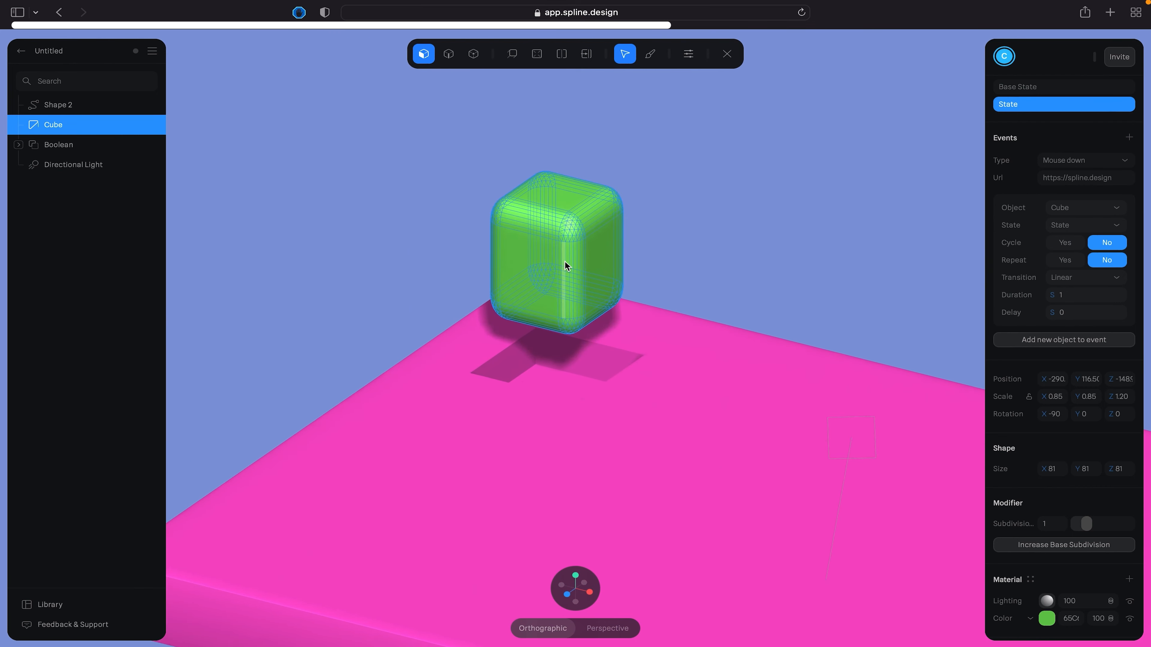
scroll(564, 218, "up", 3)
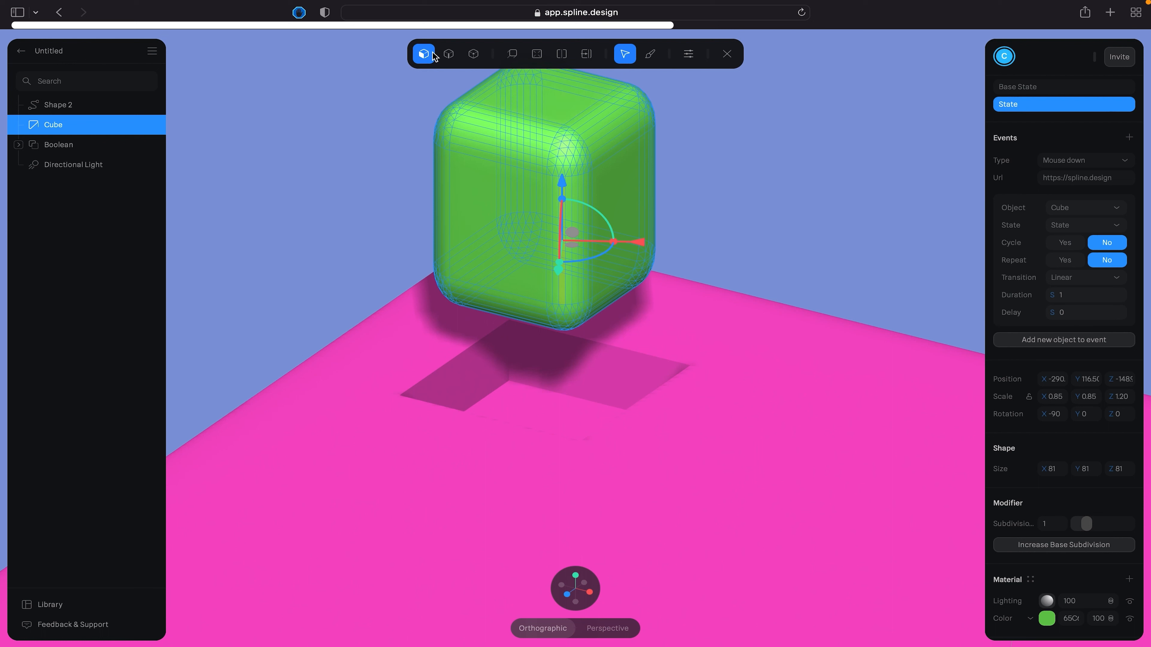
left_click(486, 206)
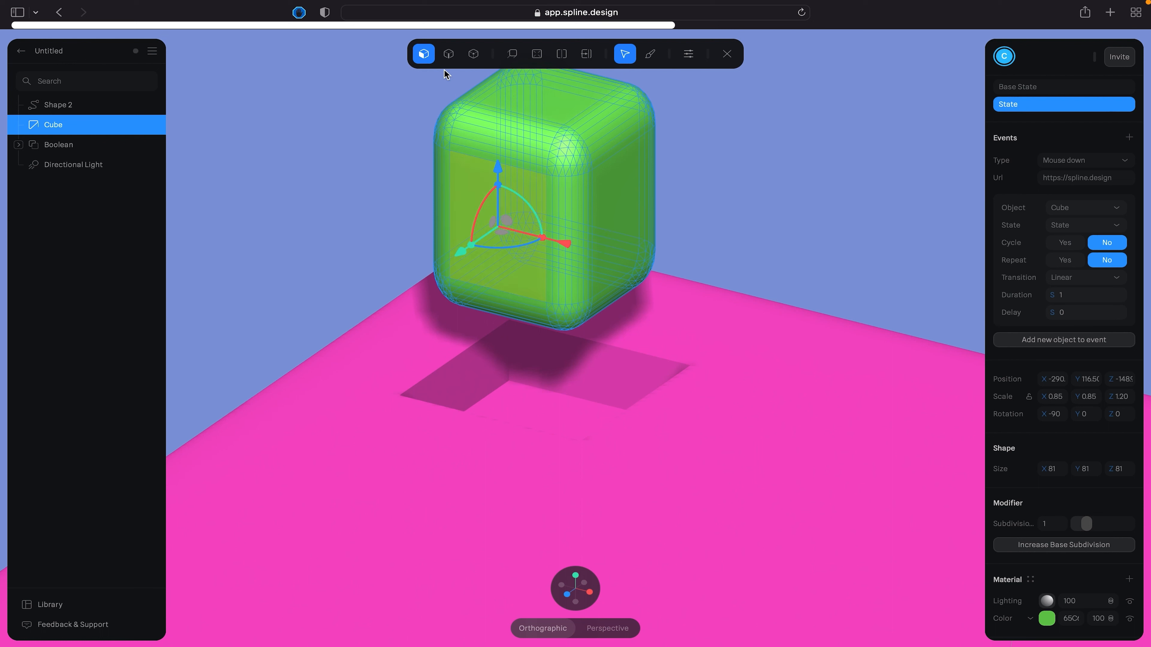
left_click(448, 57)
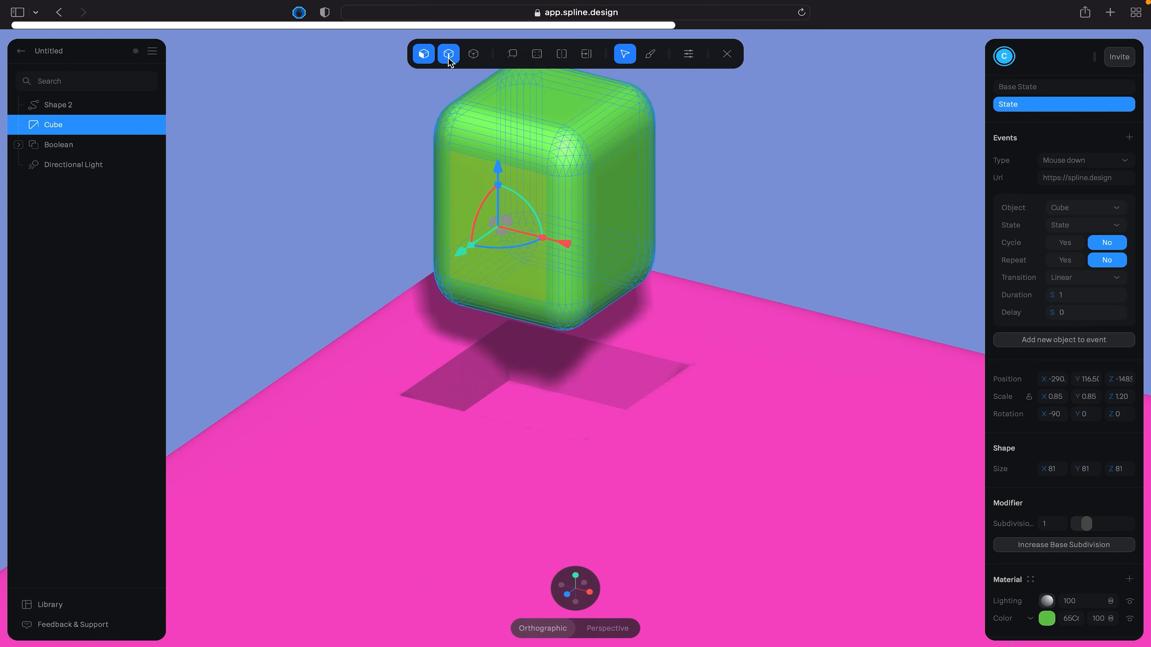
left_click(560, 210)
left_click(463, 60)
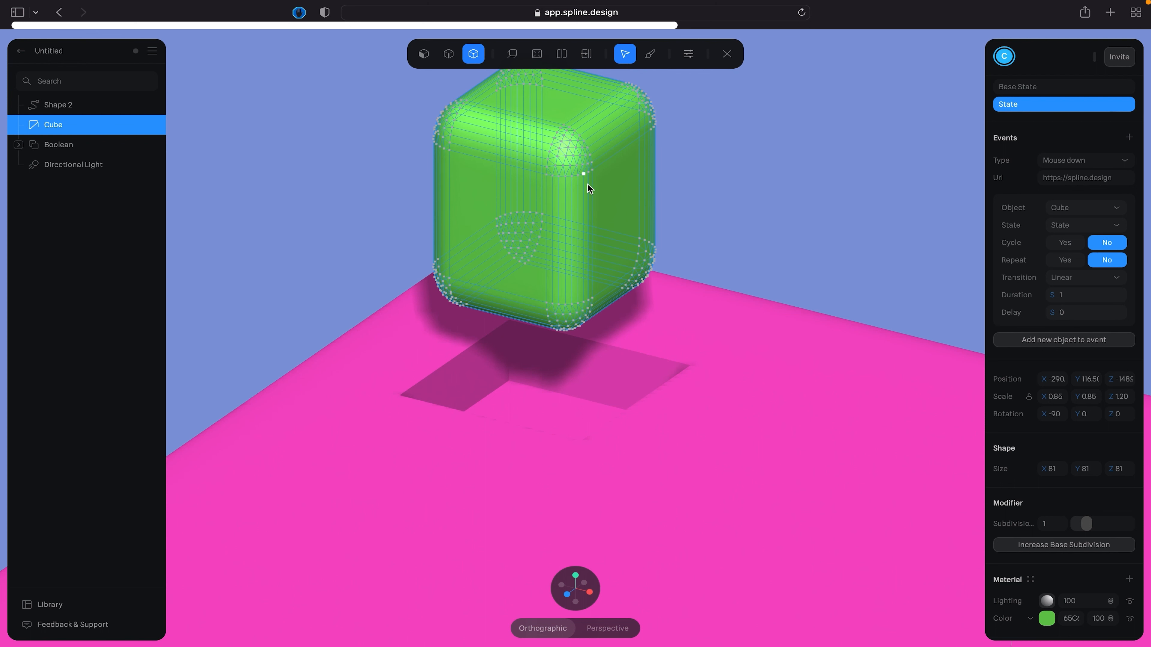
- Extrude the cube's left-facing flat side outward until the mesh is about 118 in Y size
left_click(513, 56)
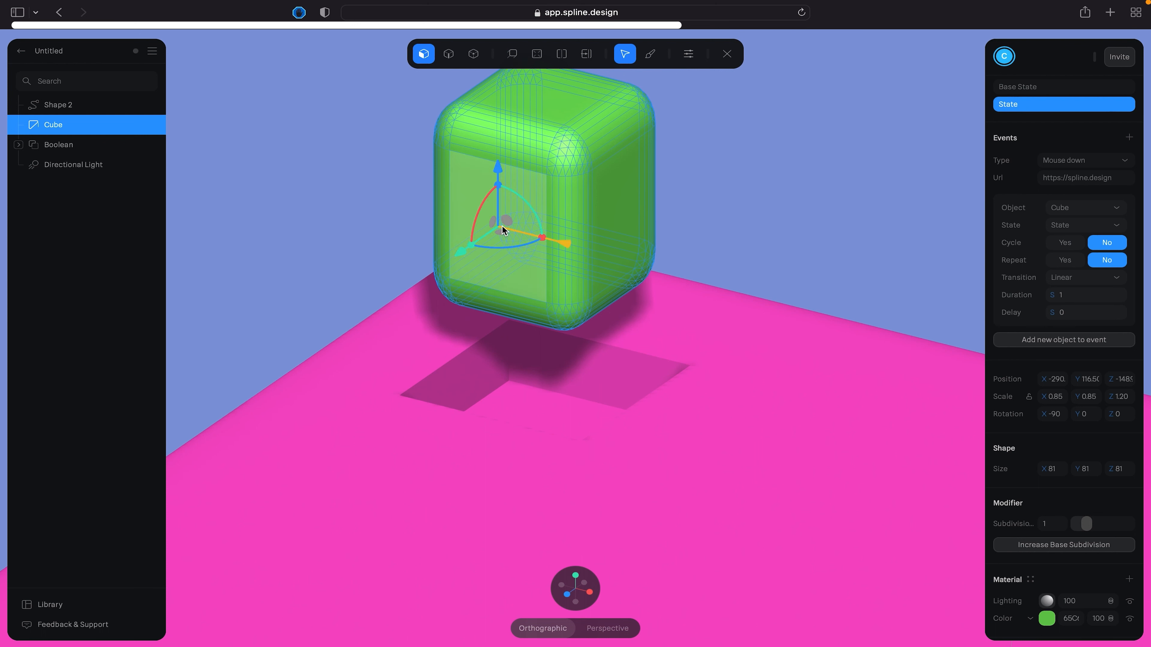
left_click(589, 55)
left_click(514, 54)
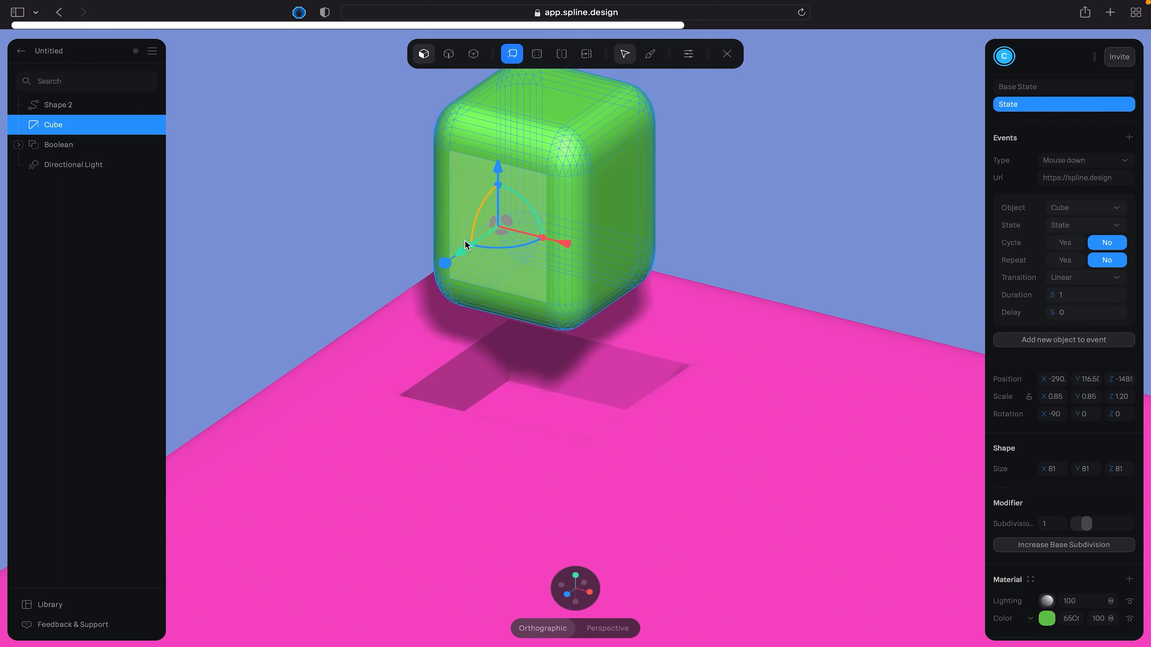
left_click_drag(463, 258, 419, 279)
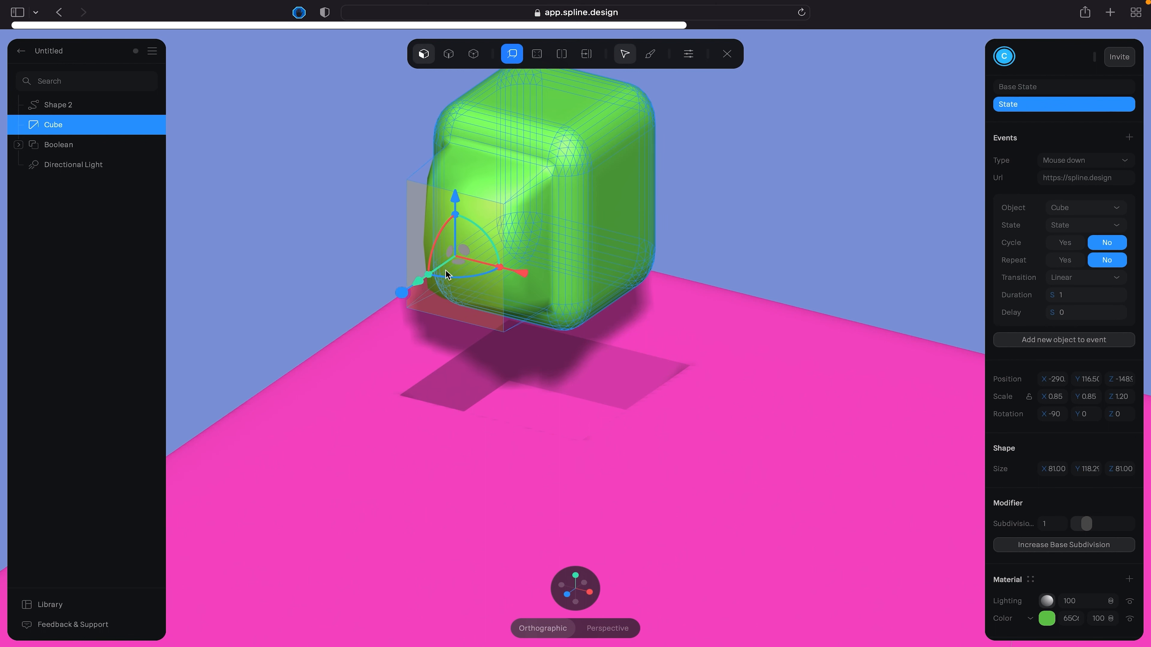
- Try extruding the cube's right-facing side outward to an X size of about 124 and undo it
left_click(612, 201)
left_click_drag(745, 246, 786, 255)
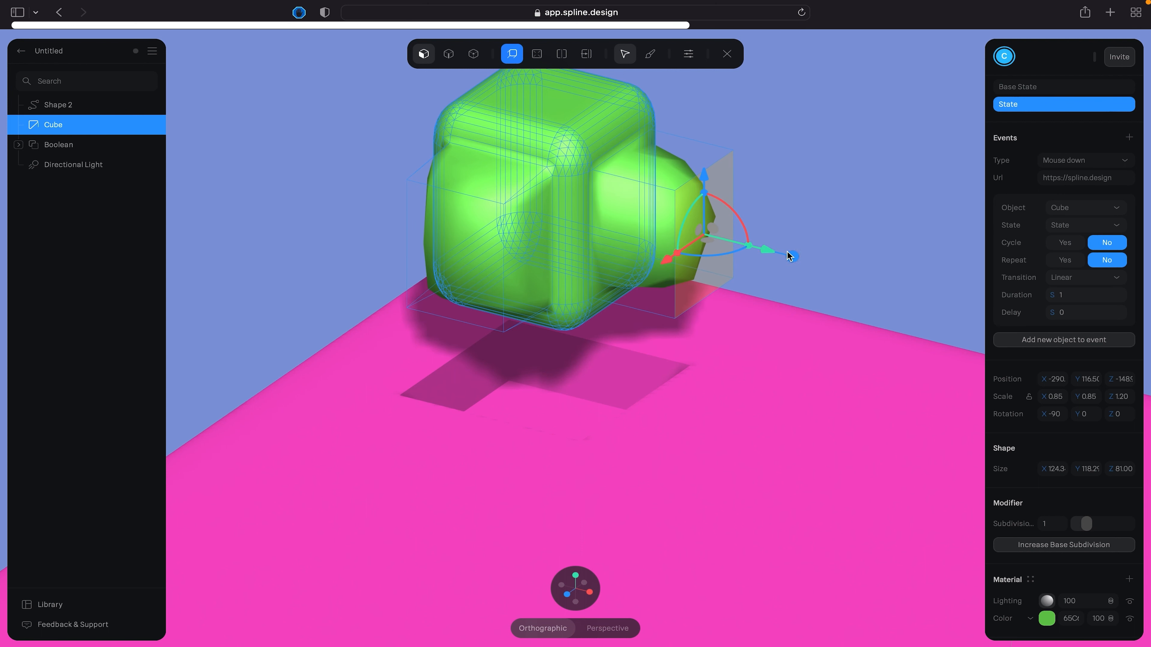
key("super+z")
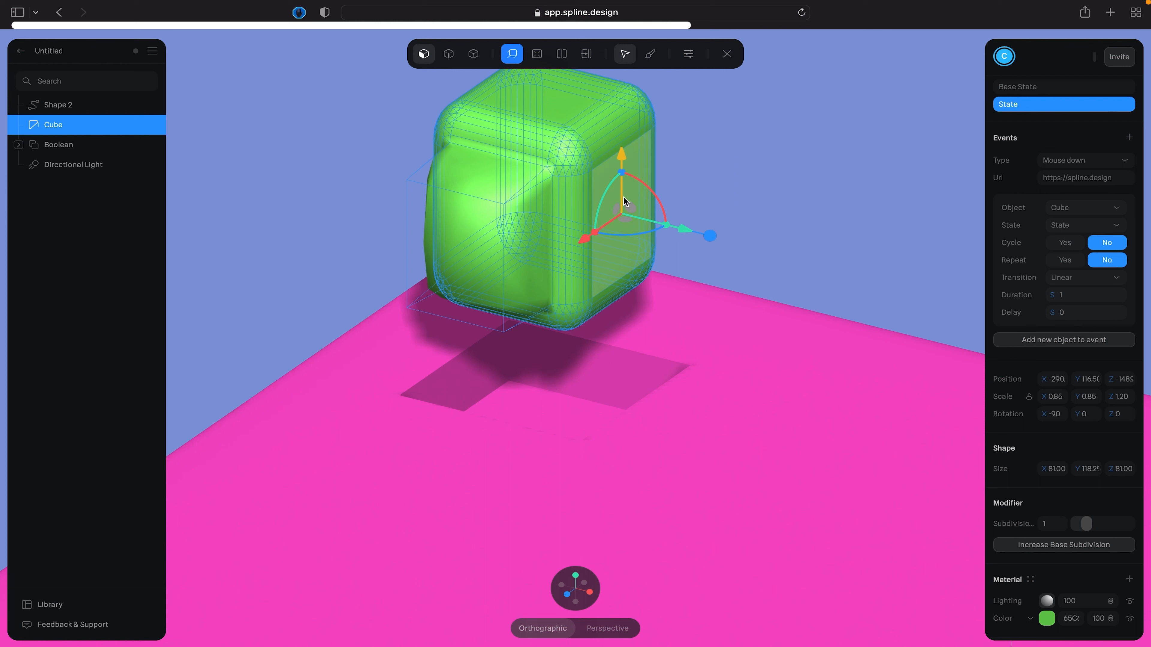
- Inset the cube's right-facing side into a smaller inner face, with the mesh extended to about 90 in X size
left_click(536, 54)
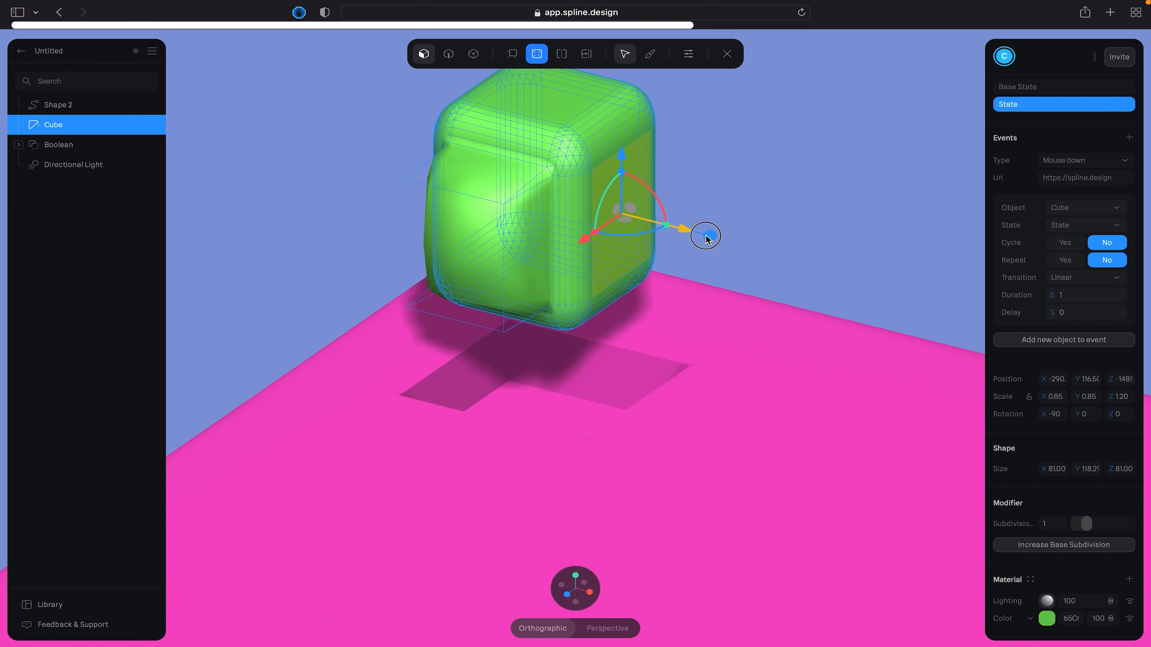
mouse_move(706, 239)
left_mouse_down()
mouse_move(668, 226)
mouse_move(707, 241)
left_mouse_up()
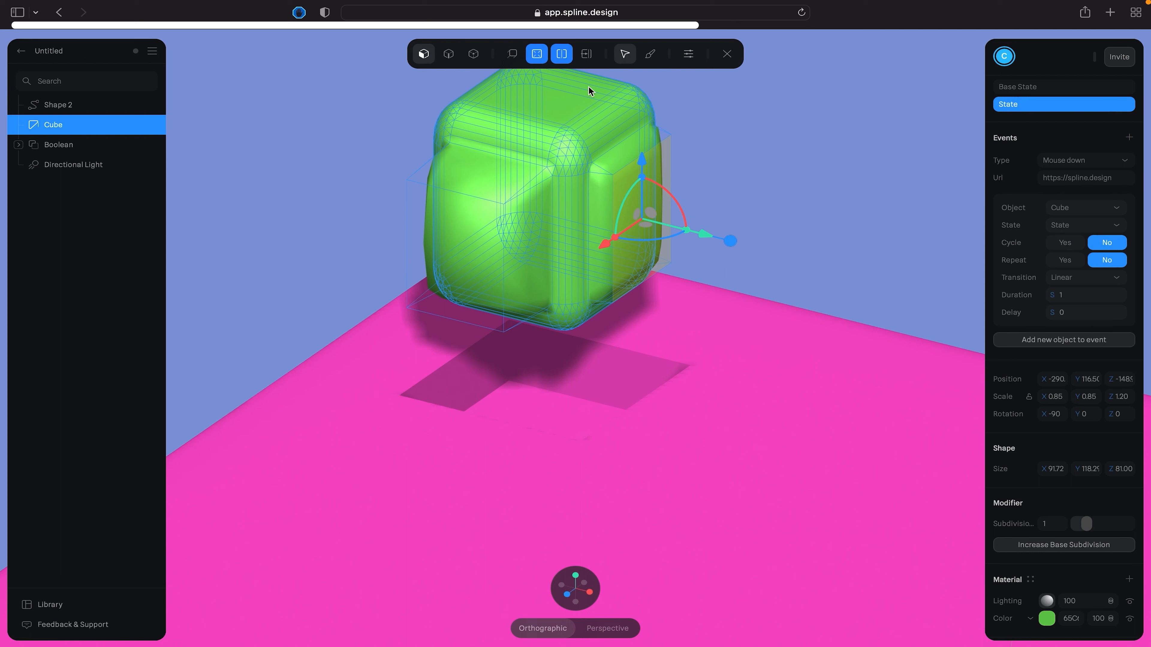
left_click_drag(686, 235, 869, 318)
left_click(661, 186)
left_click(643, 188)
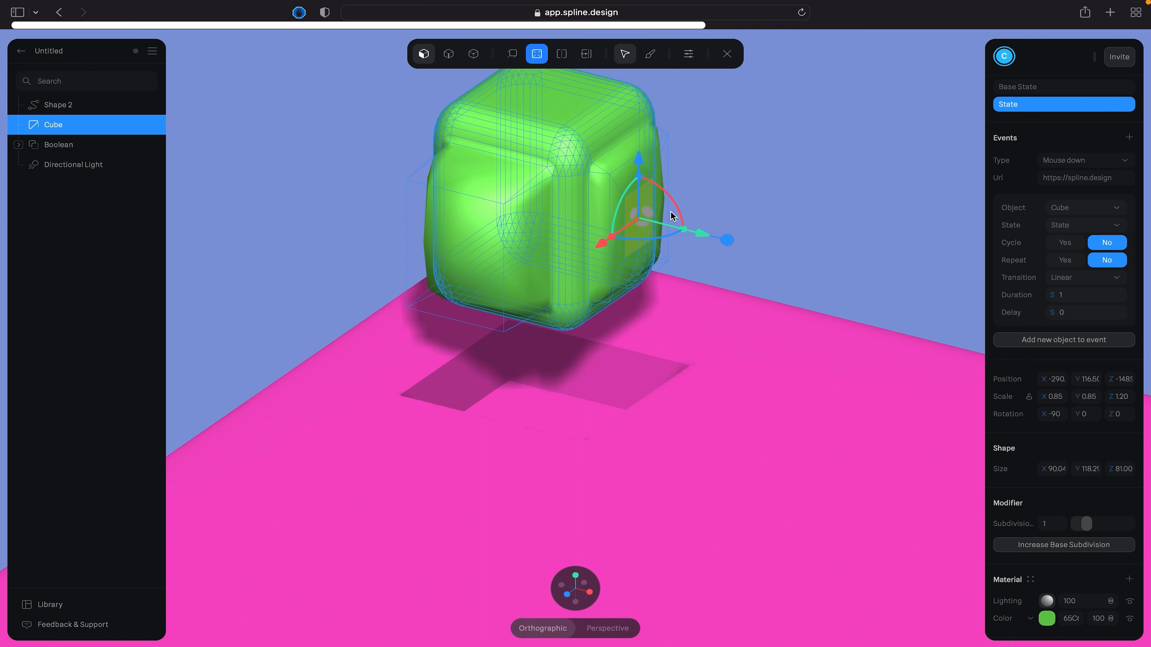
- Push the inset face on the cube's right-facing side inward to form a shallow recess
left_click(727, 163)
left_click(639, 213)
left_click_drag(724, 245, 684, 234)
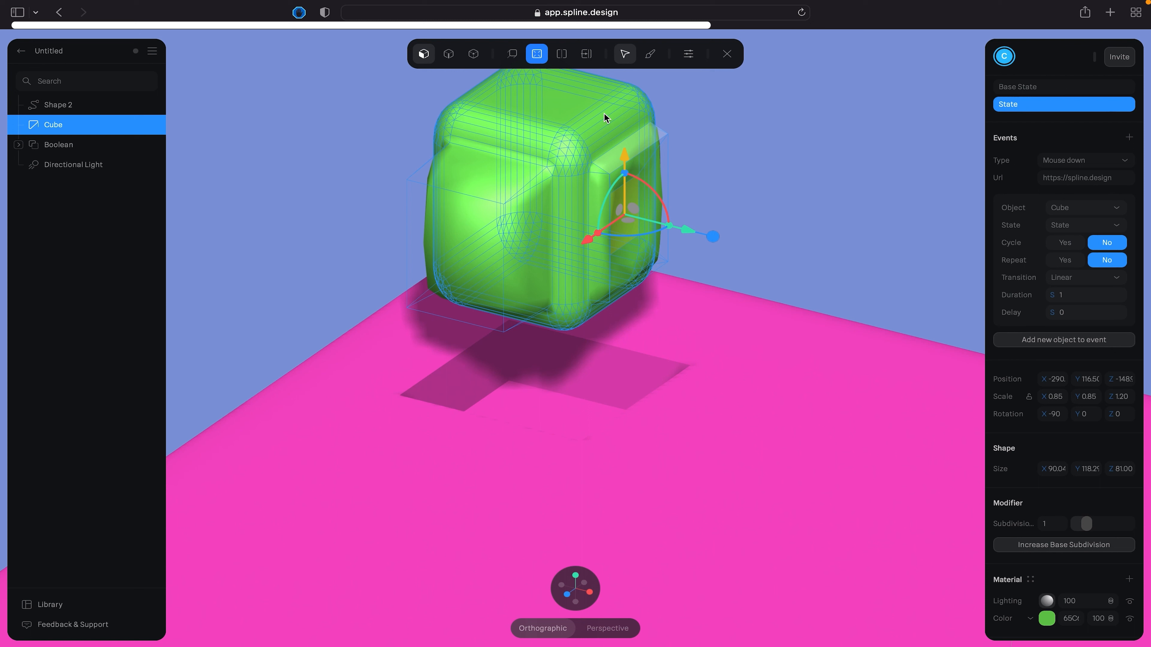
- Add a horizontal loop cut around the middle of the cube's mesh
left_click(568, 58)
left_click(563, 57)
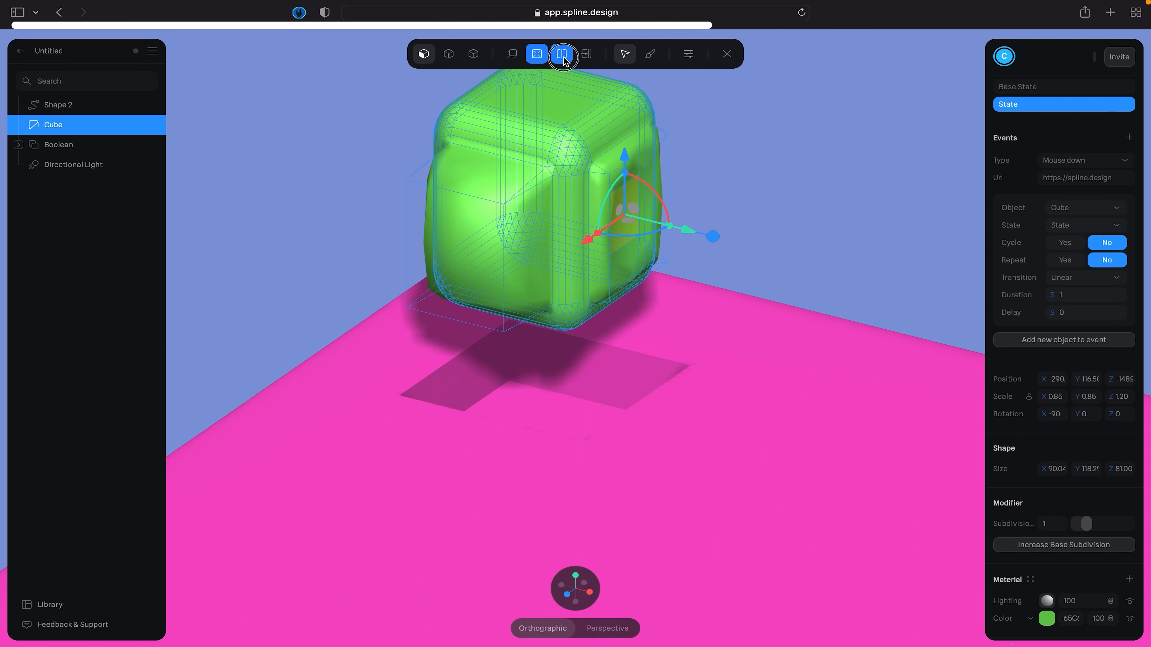
left_click(478, 225)
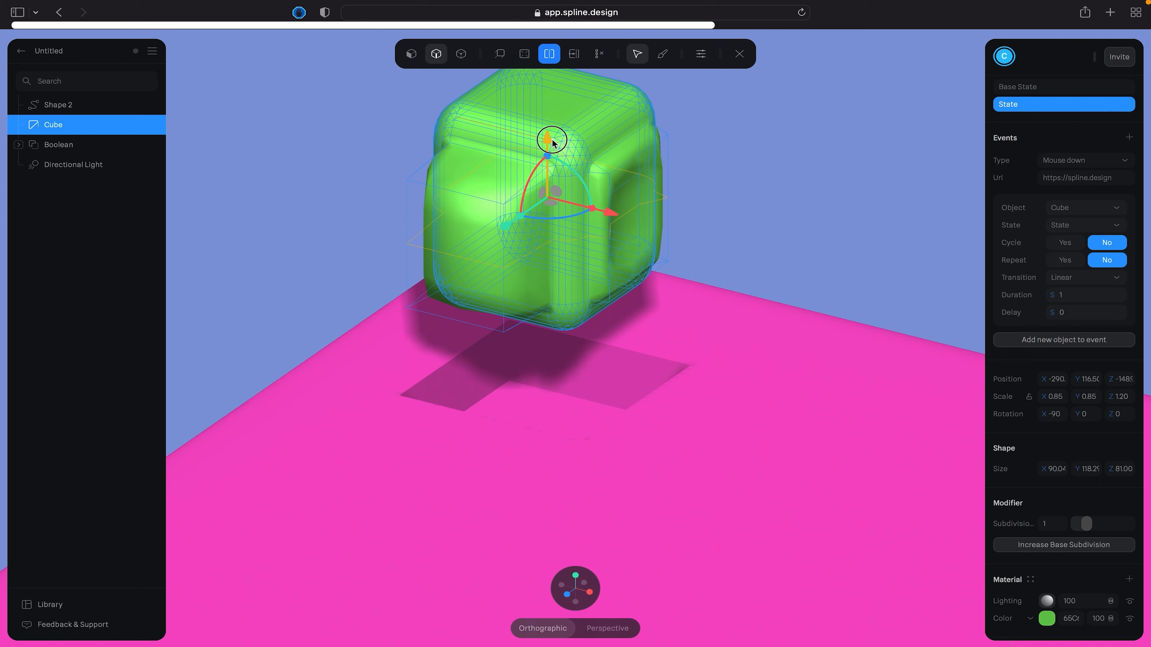
- Shift the selected middle loop cut slightly downward and cut additional edges into the cube's left-facing side
mouse_move(552, 142)
left_mouse_down()
mouse_move(549, 105)
mouse_move(565, 188)
mouse_move(554, 152)
left_mouse_up()
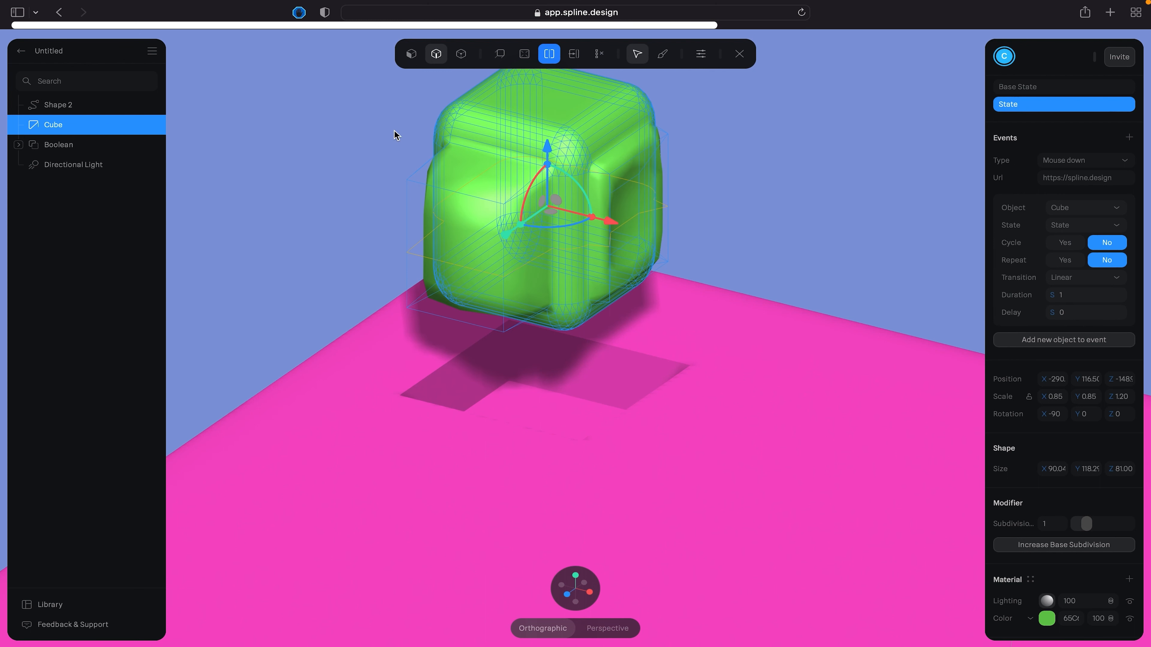
left_click(579, 57)
left_click(577, 55)
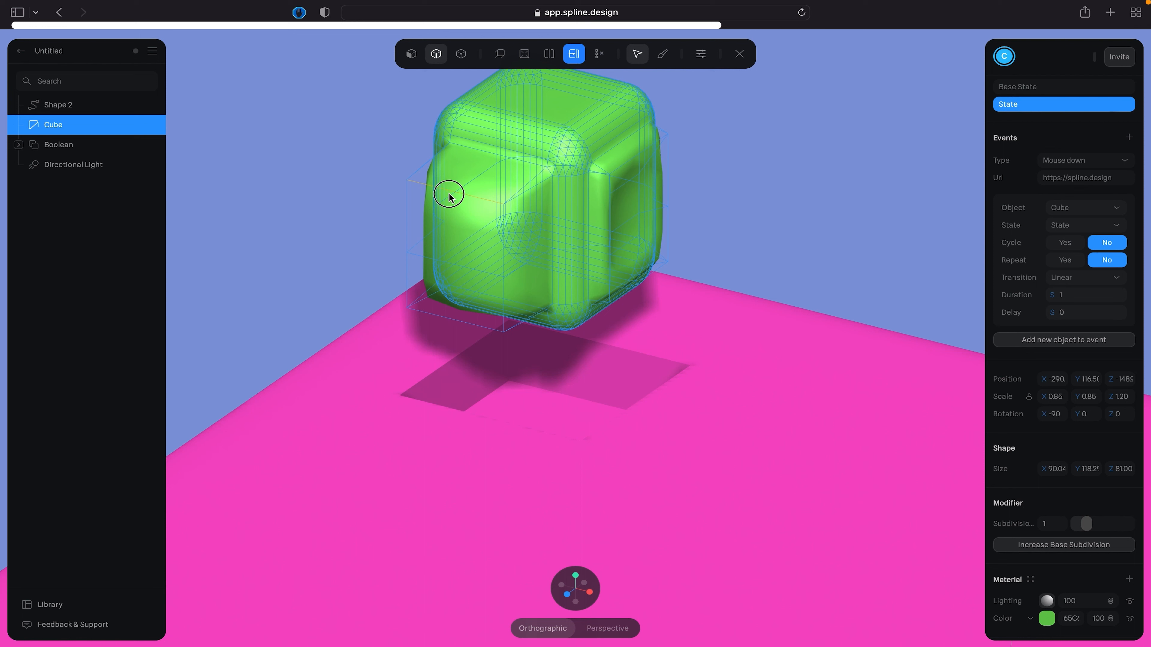
left_click(548, 53)
left_click(571, 57)
left_click(599, 54)
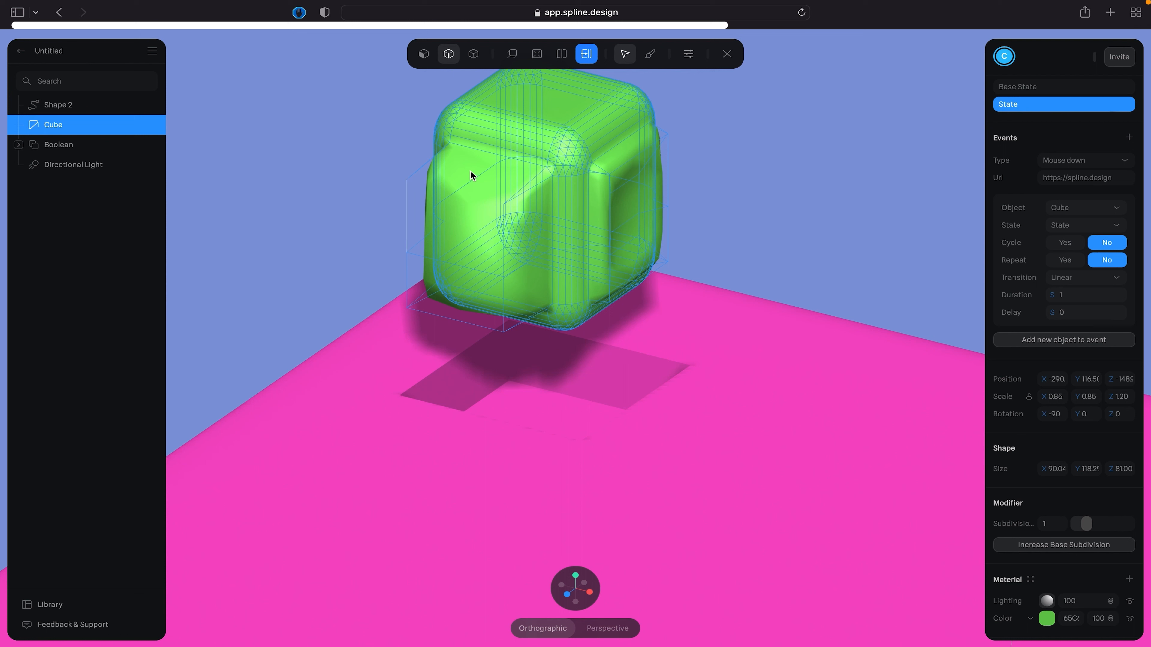
- Switch the cube's mesh to Sculpt mode and choose the Grab brush
left_click(650, 55)
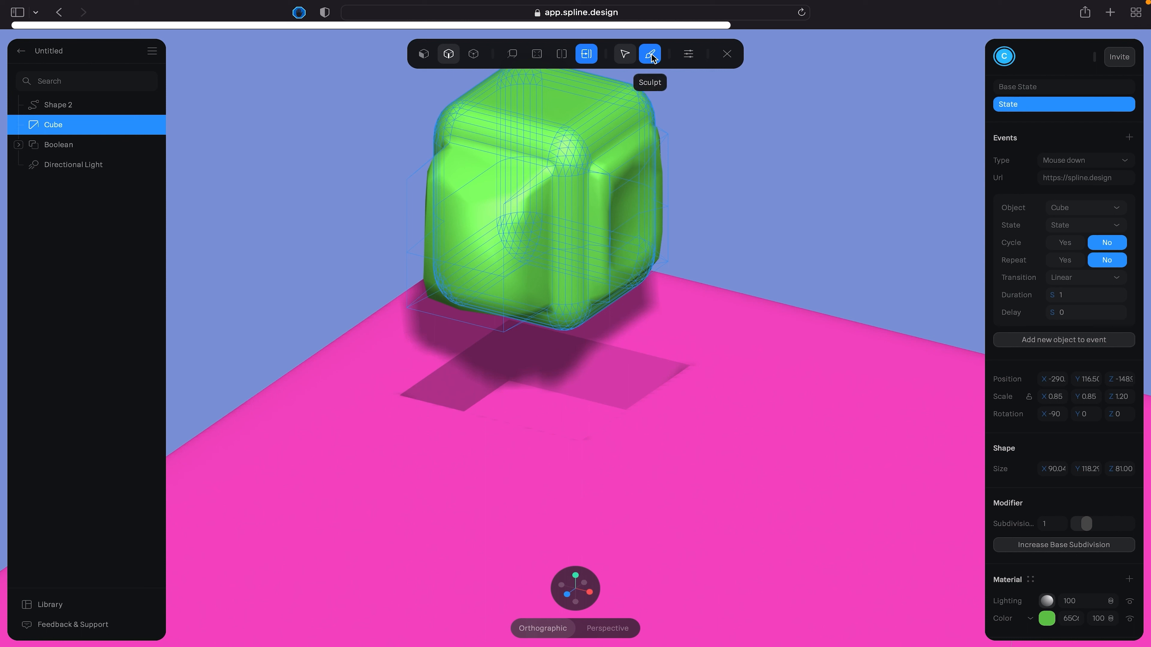
left_click(651, 54)
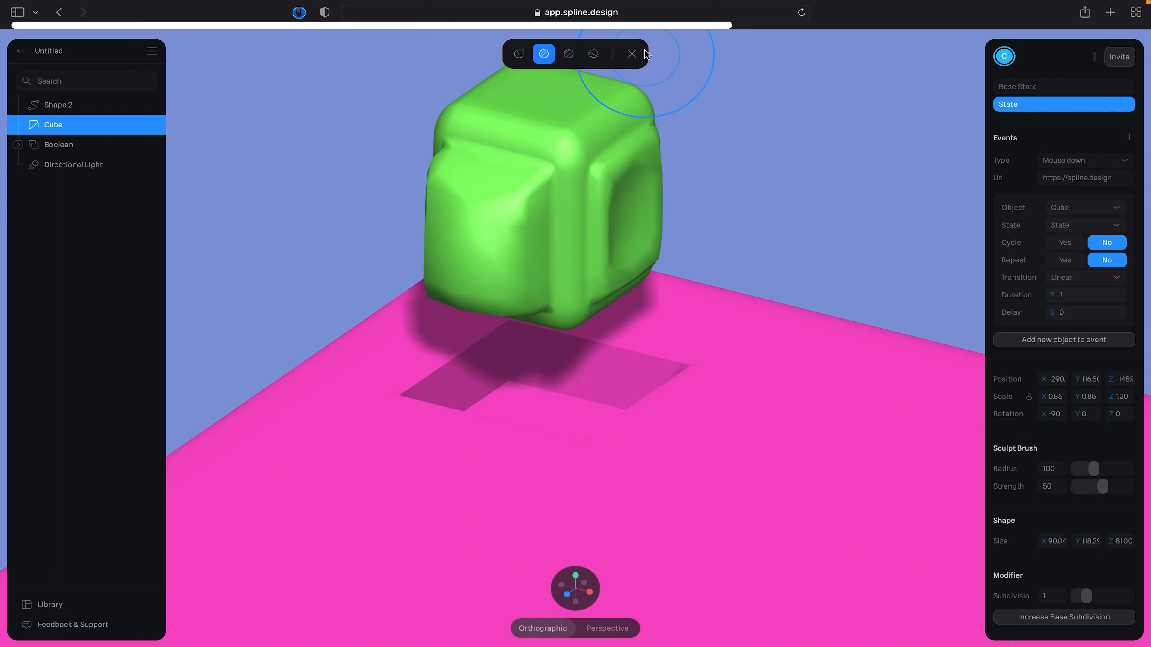
mouse_move(520, 214)
left_mouse_down()
mouse_move(501, 206)
mouse_move(660, 156)
mouse_move(539, 142)
mouse_move(467, 159)
mouse_move(516, 149)
mouse_move(496, 203)
mouse_move(552, 223)
mouse_move(584, 146)
mouse_move(608, 149)
mouse_move(545, 79)
left_mouse_up()
left_click(519, 54)
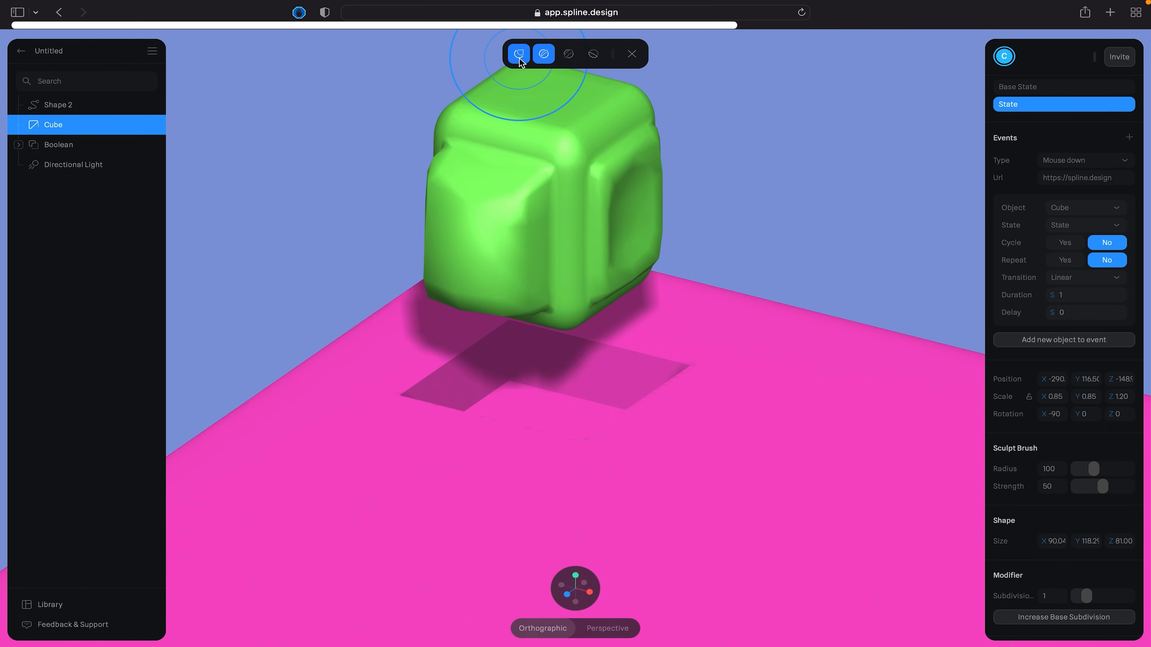
left_click(519, 57)
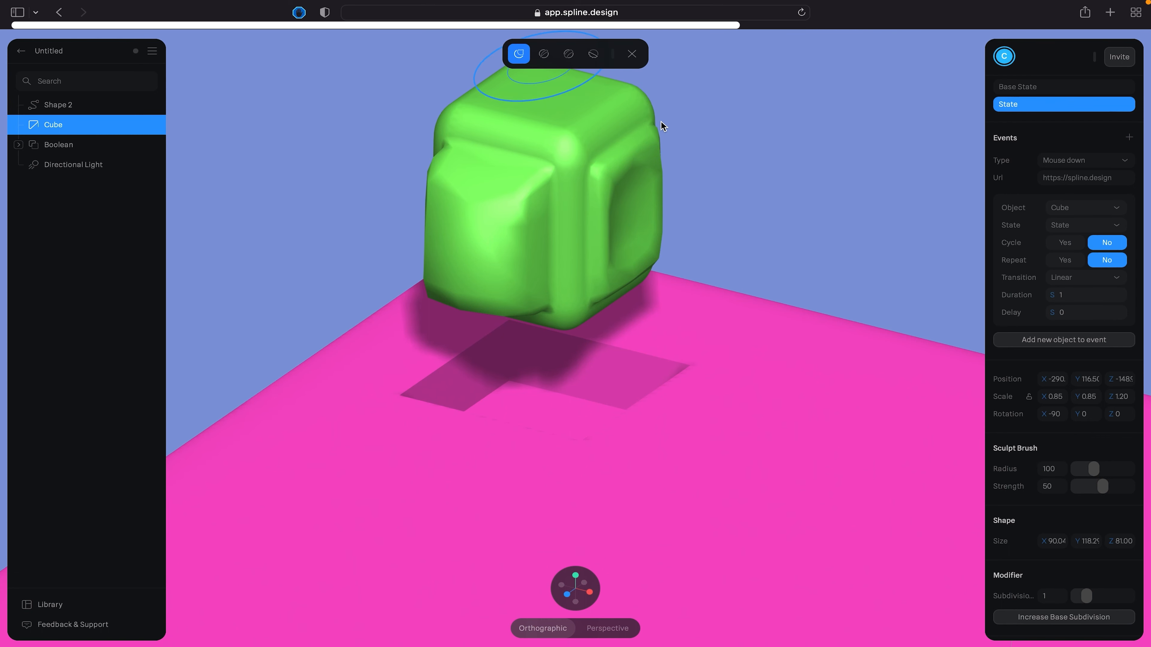
- Try pulling the cube's top corner and left-facing side with the Grab brush, undoing each stroke
mouse_move(629, 106)
left_mouse_down()
mouse_move(681, 89)
mouse_move(632, 120)
mouse_move(549, 146)
mouse_move(565, 145)
left_mouse_up()
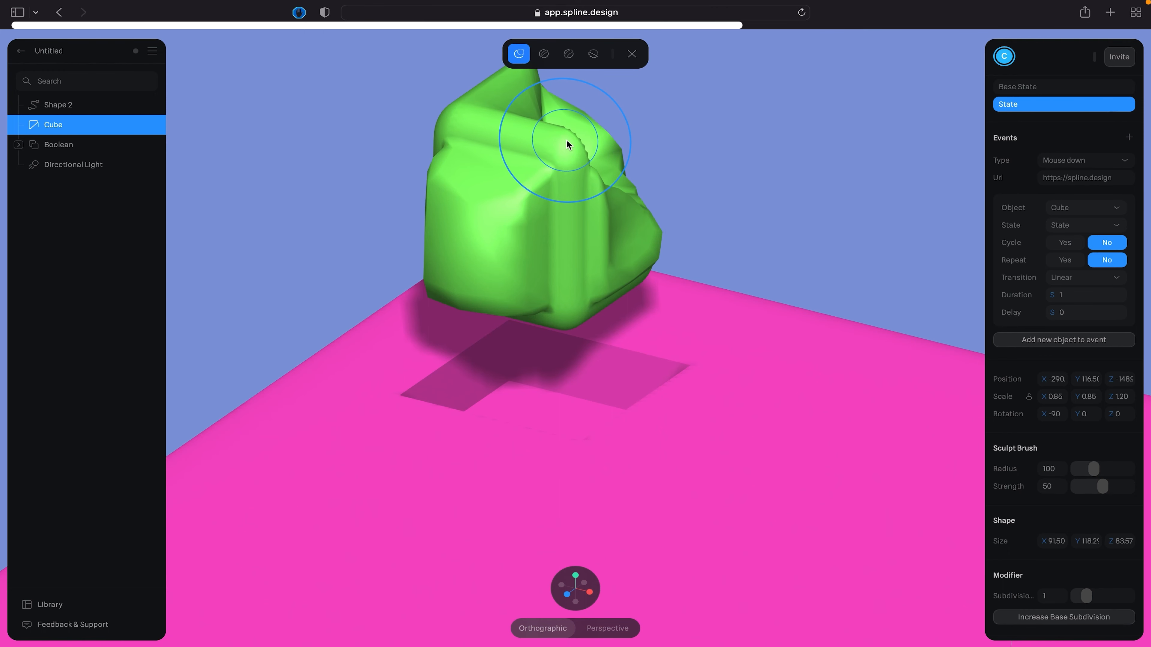
key("super+z")
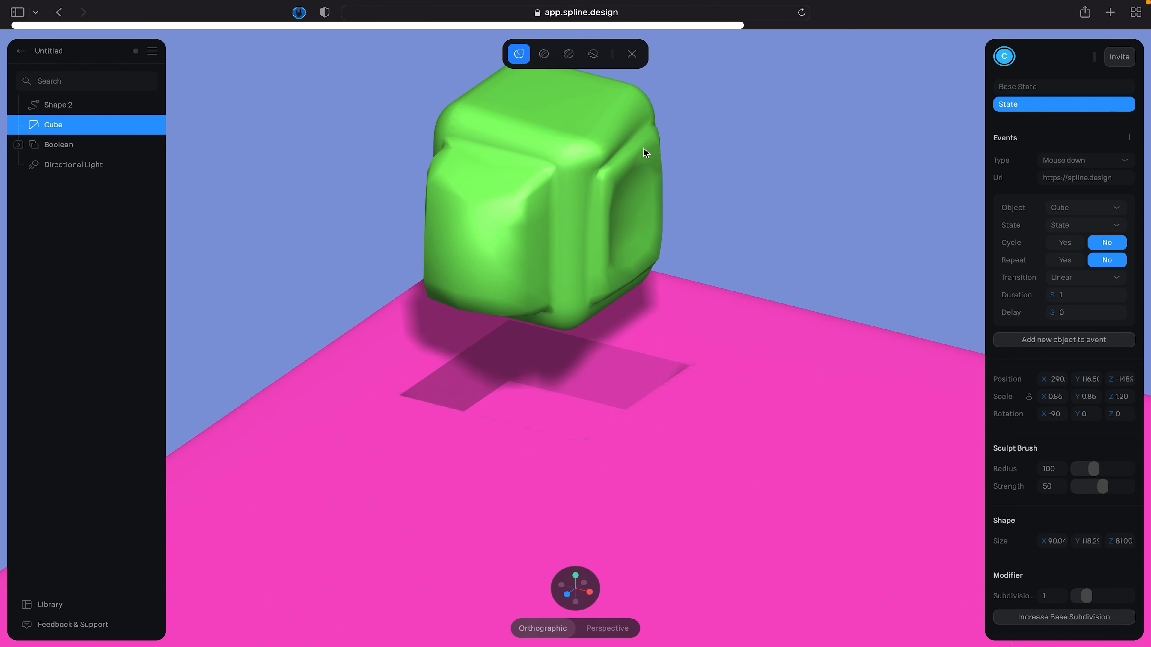
key("super+z")
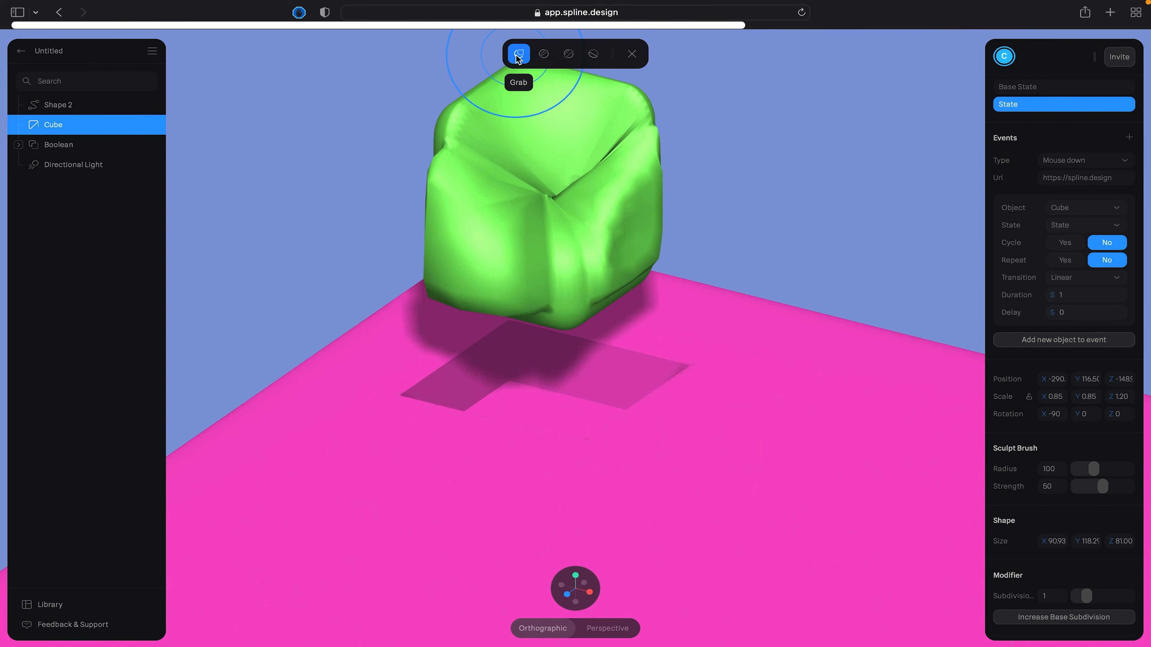
key("super+z")
mouse_move(578, 134)
left_mouse_down()
mouse_move(605, 140)
mouse_move(523, 116)
left_mouse_up()
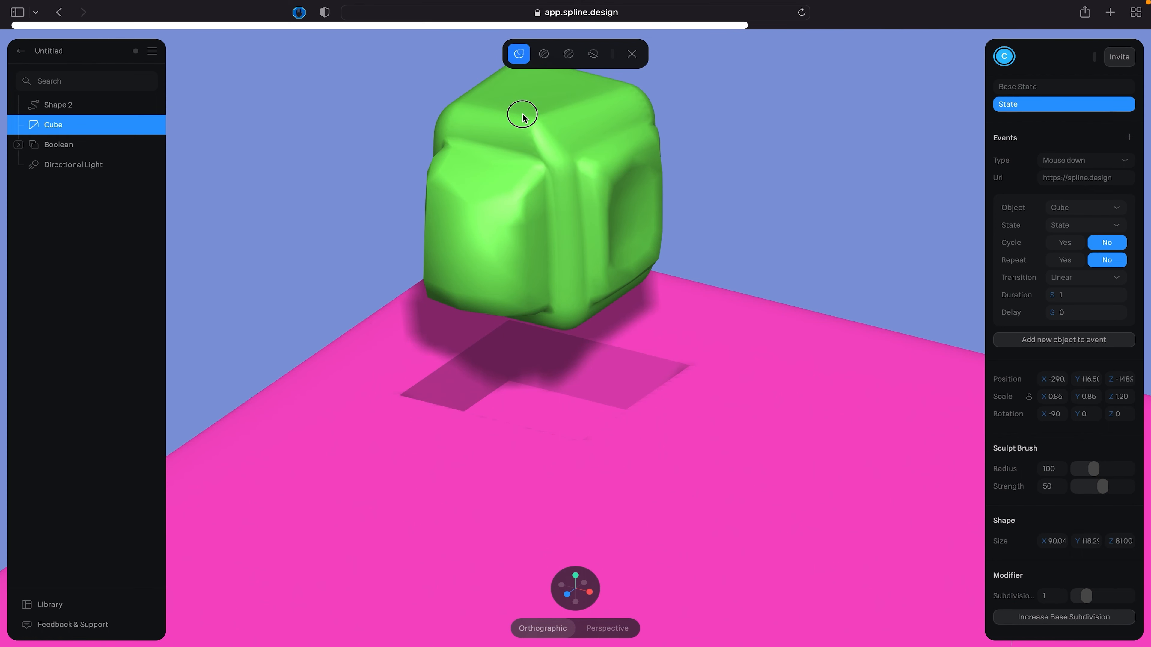
key("super+z")
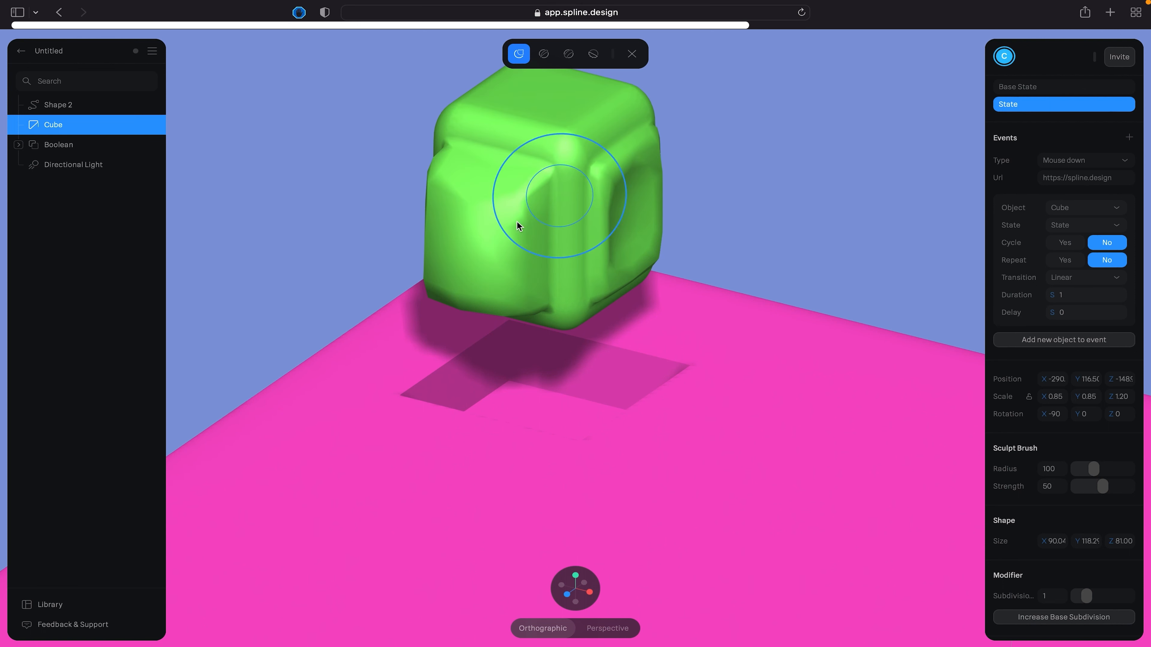
mouse_move(470, 241)
left_mouse_down()
mouse_move(452, 249)
mouse_move(596, 316)
left_mouse_up()
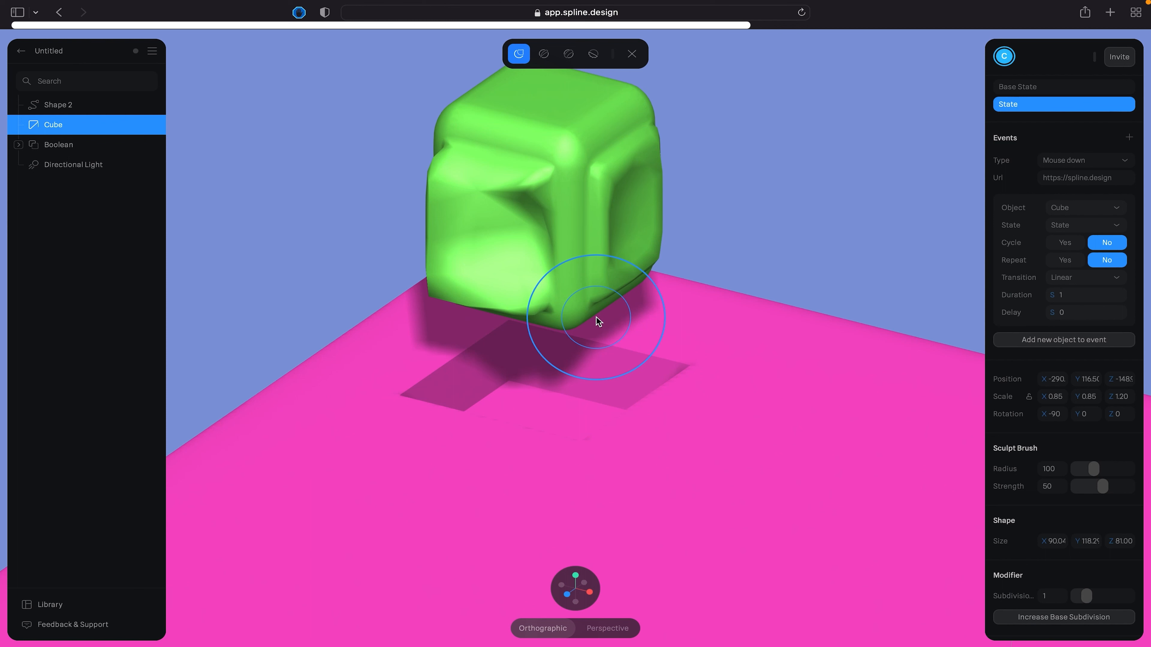
key("super+z")
- Build up the cube's right-facing and left-facing sides with the second sculpt brush, to a mesh size of about 94 × 126 × 82
left_click(543, 55)
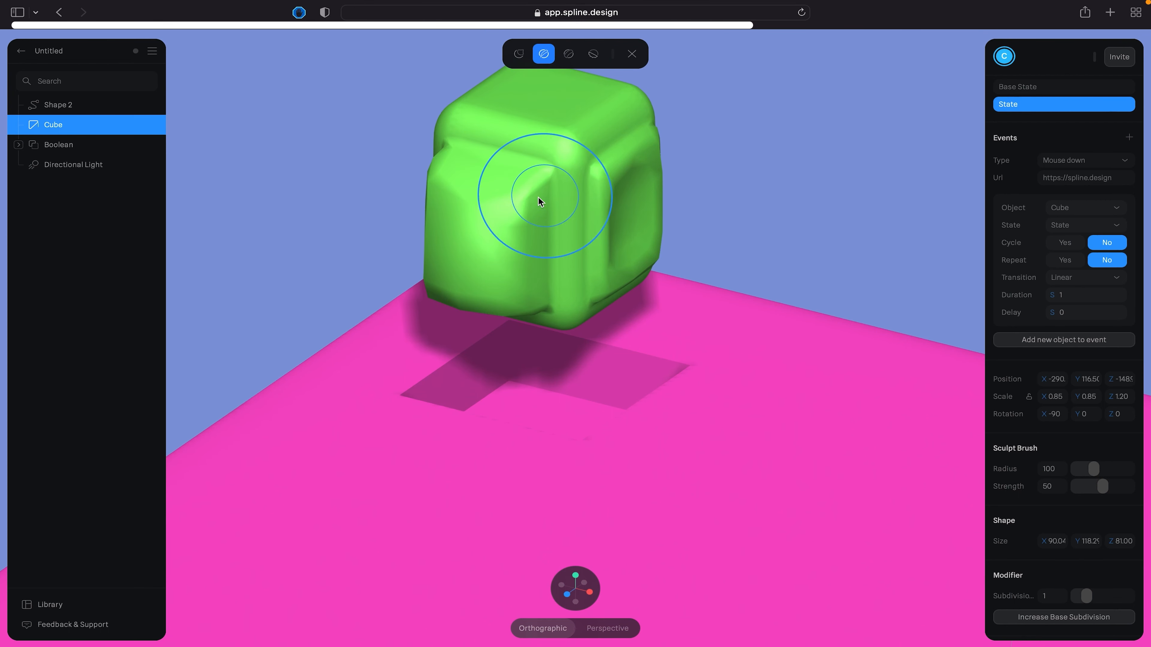
left_click_drag(572, 133, 591, 121)
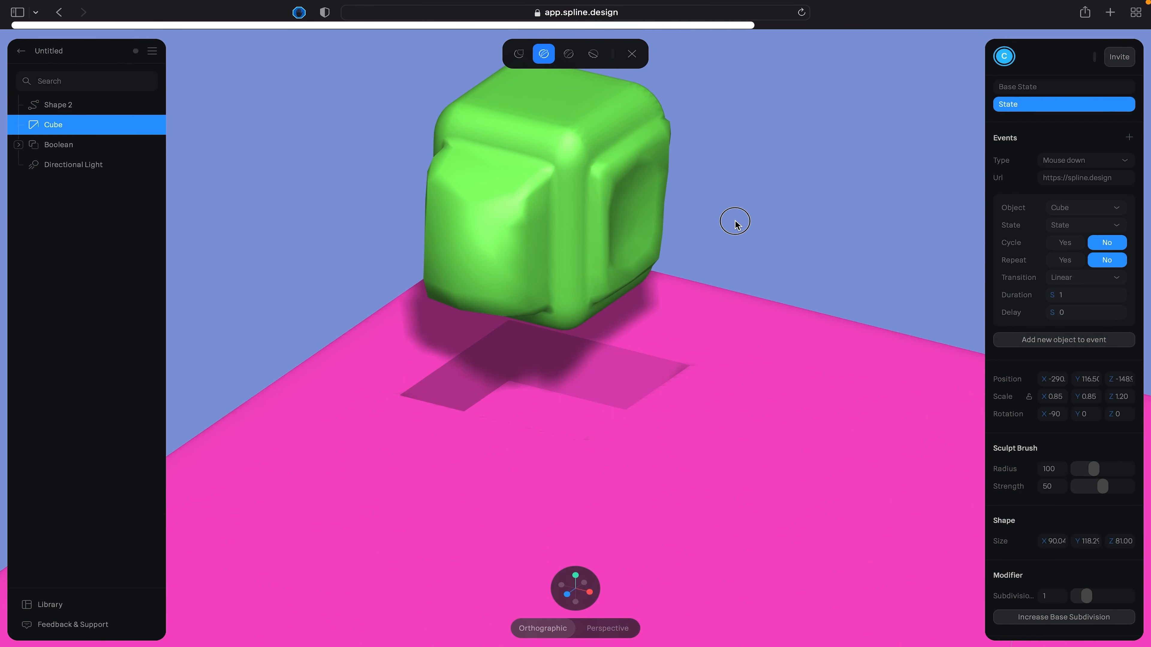
left_click_drag(642, 194, 725, 221)
left_click_drag(494, 235, 524, 348)
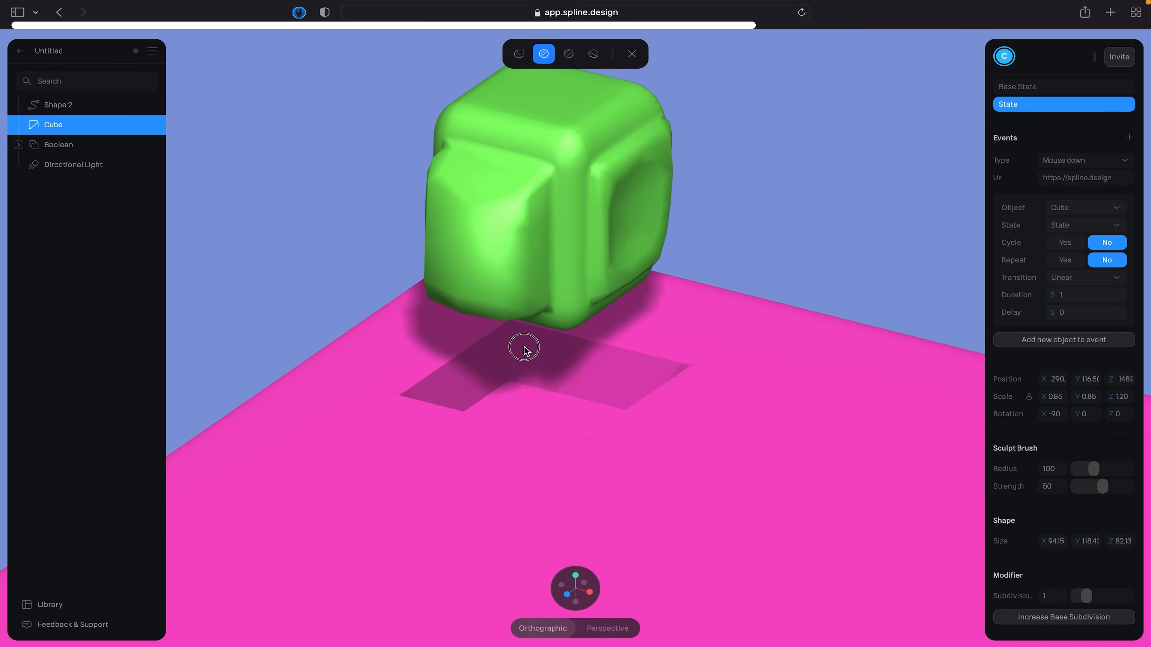
left_click_drag(475, 268, 387, 251)
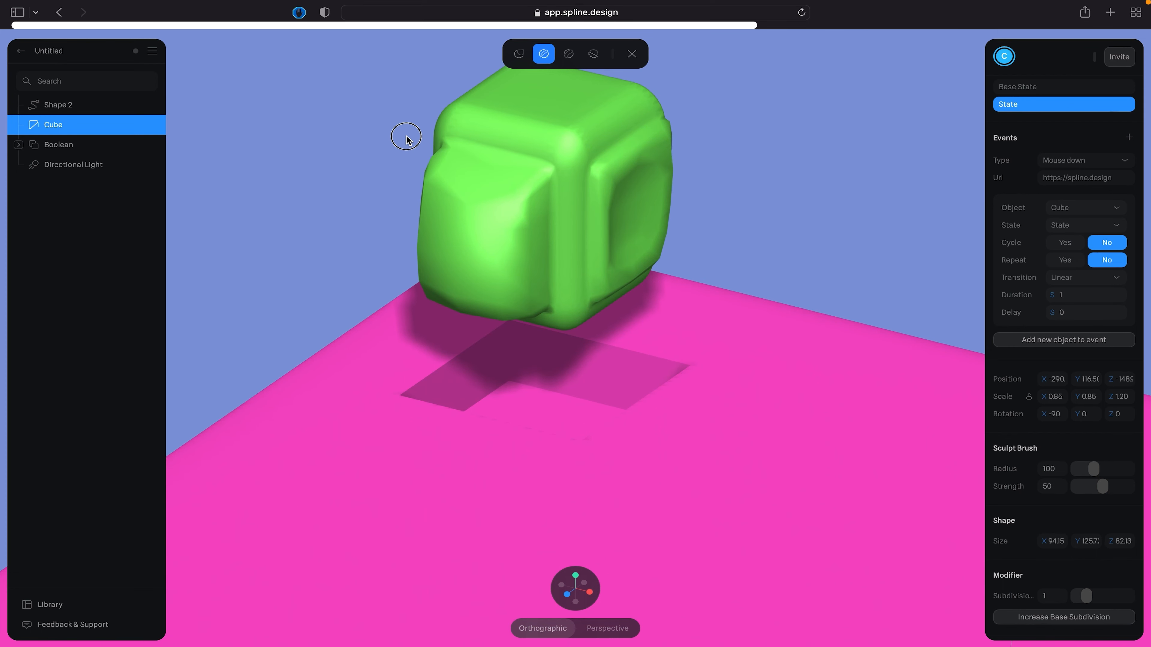
- Thicken the cube's top edges and both visible sides with Draw Clay strokes, to a mesh size of about 106 × 129 × 85
left_click(569, 56)
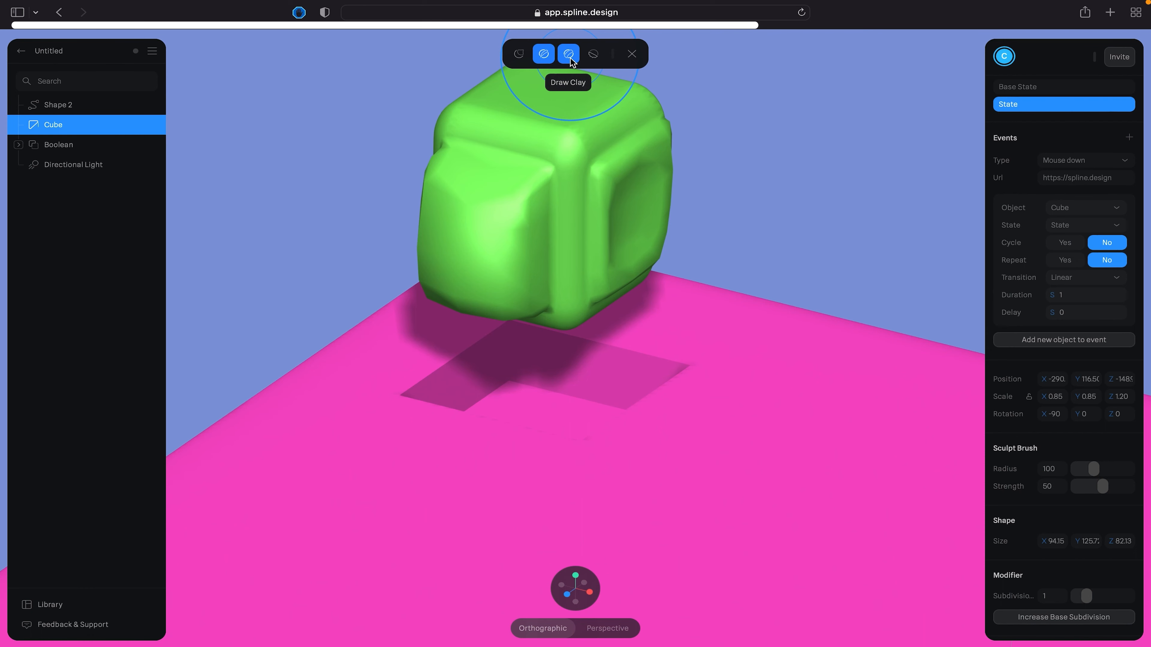
left_click(570, 56)
left_click_drag(494, 109, 615, 125)
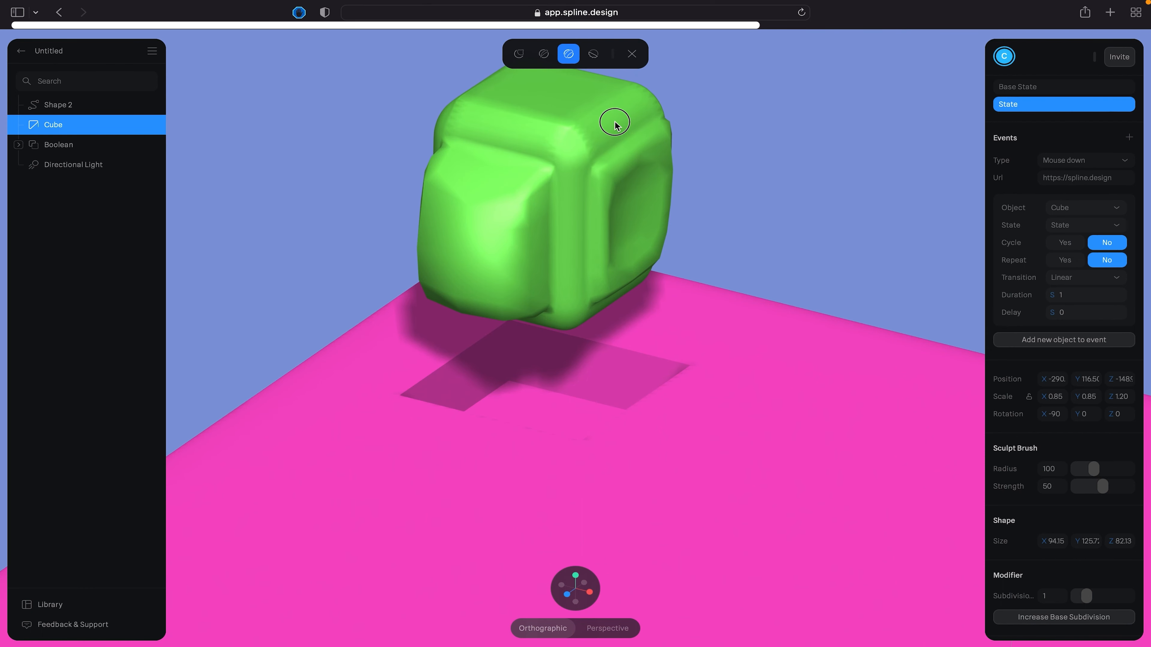
left_click_drag(536, 125, 508, 152)
left_click_drag(505, 157, 500, 285)
mouse_move(621, 309)
left_mouse_down()
mouse_move(597, 245)
mouse_move(622, 257)
mouse_move(571, 210)
mouse_move(667, 238)
mouse_move(632, 200)
mouse_move(771, 204)
mouse_move(760, 188)
left_mouse_up()
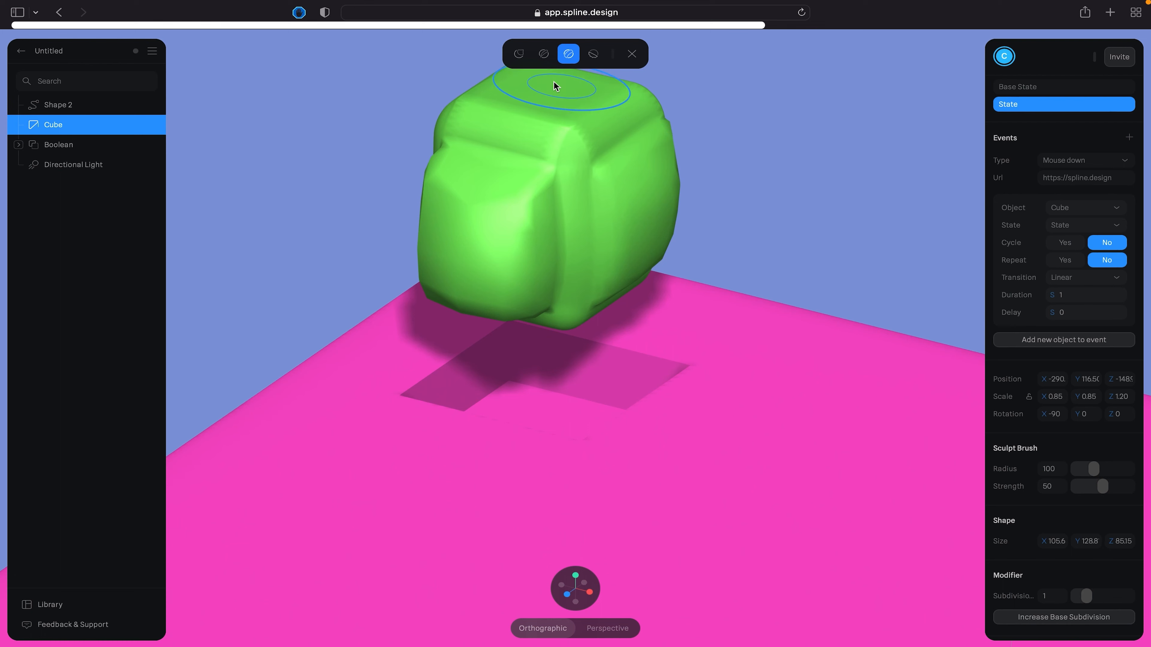
- Reduce the sculpt brush radius to 49 and choose the Grab brush
left_click(525, 58)
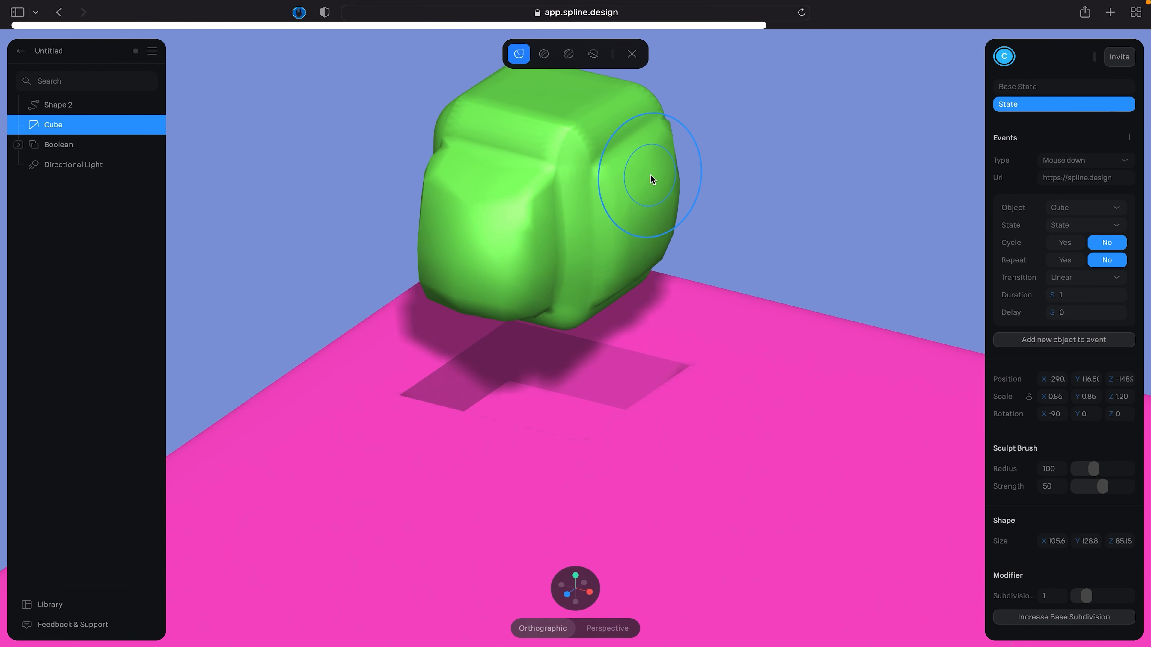
scroll(649, 174, "up", 2)
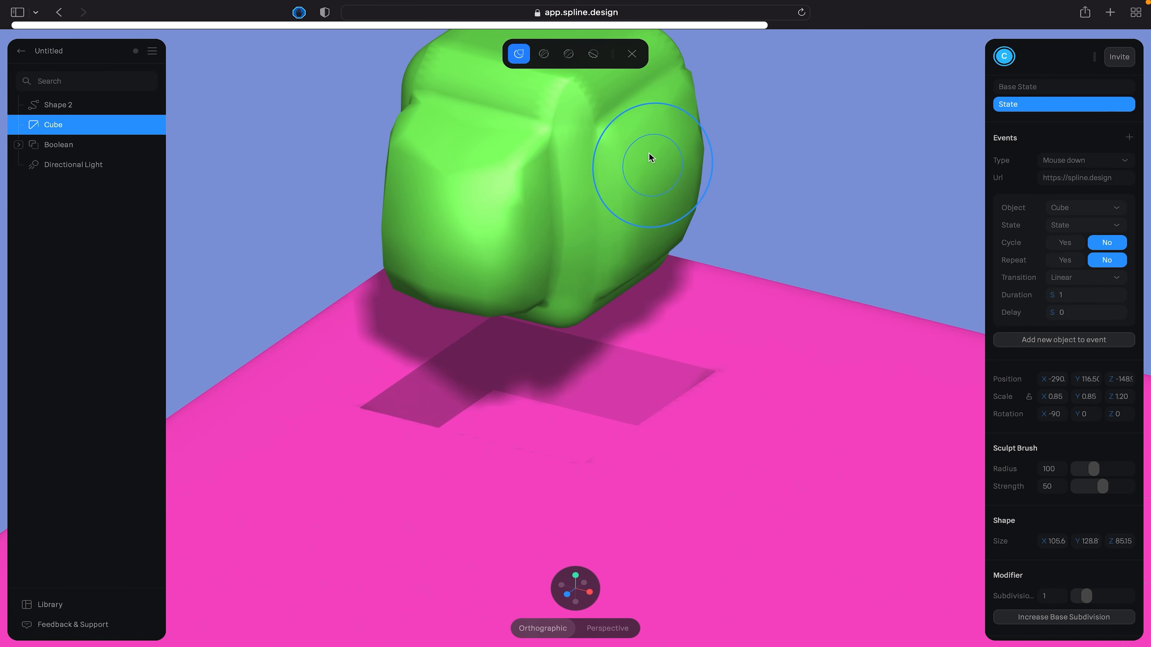
scroll(649, 153, "down", 2)
scroll(647, 164, "down", 5, "shift")
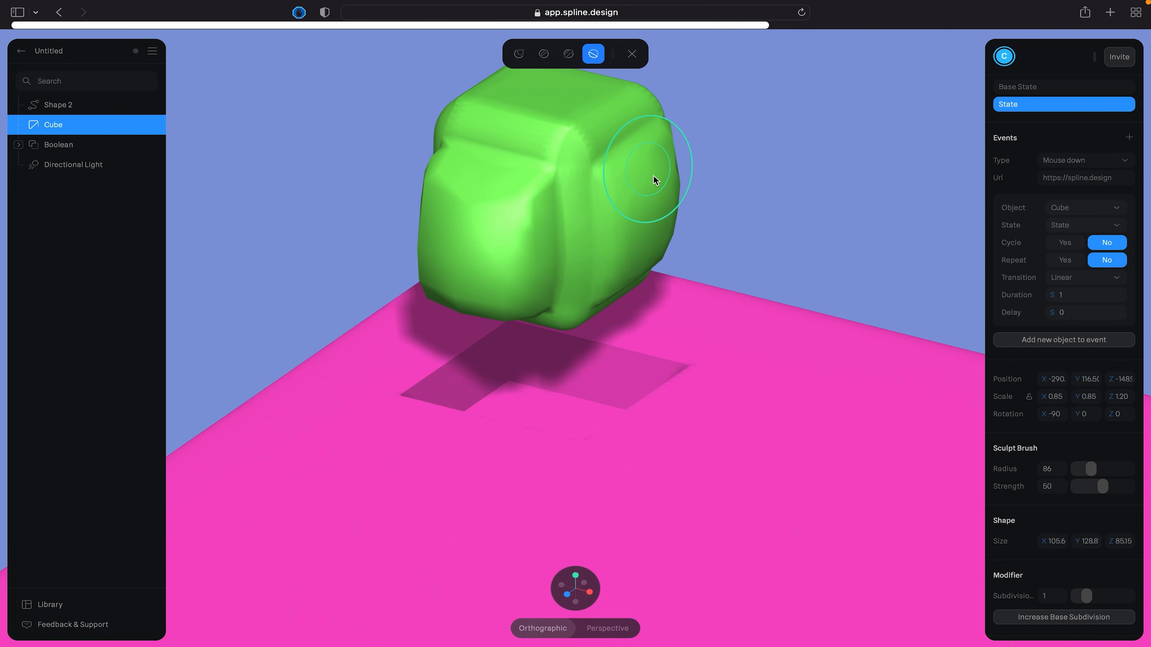
scroll(656, 184, "down", 1, "shift")
scroll(656, 182, "down", 3, "shift")
left_click(519, 54)
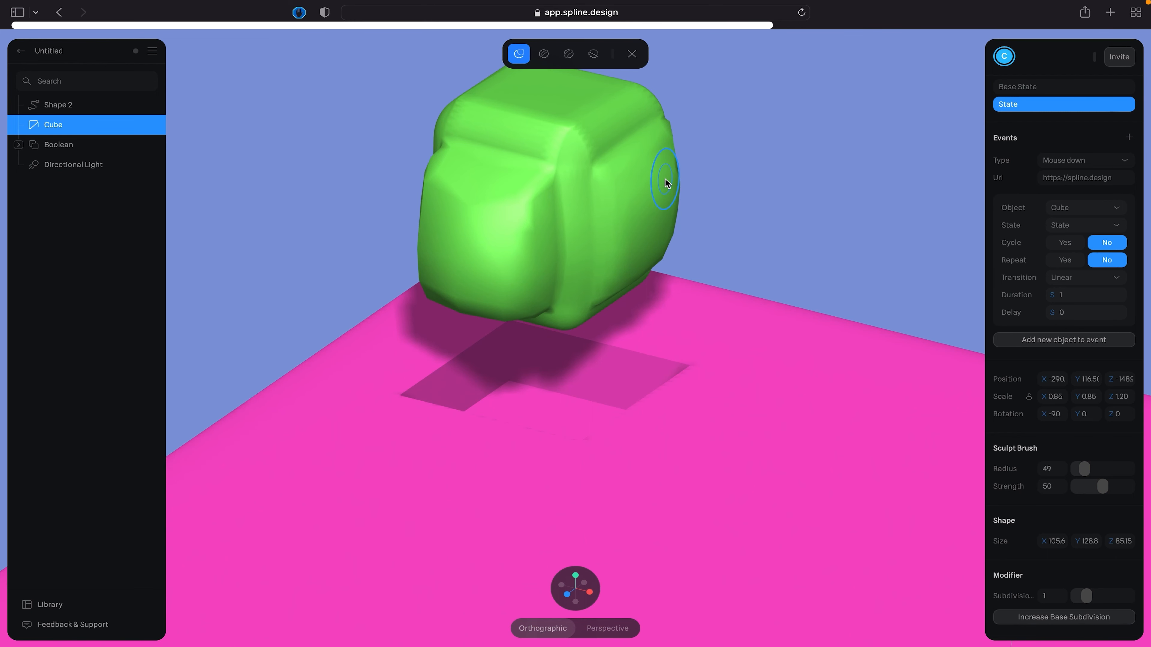
- Try pulling the cube's right-facing side outward with the smaller Grab brush and undo the strokes
mouse_move(677, 186)
left_mouse_down()
mouse_move(634, 200)
mouse_move(609, 170)
mouse_move(590, 173)
mouse_move(664, 172)
mouse_move(752, 194)
mouse_move(912, 273)
left_mouse_up()
key("super+z")
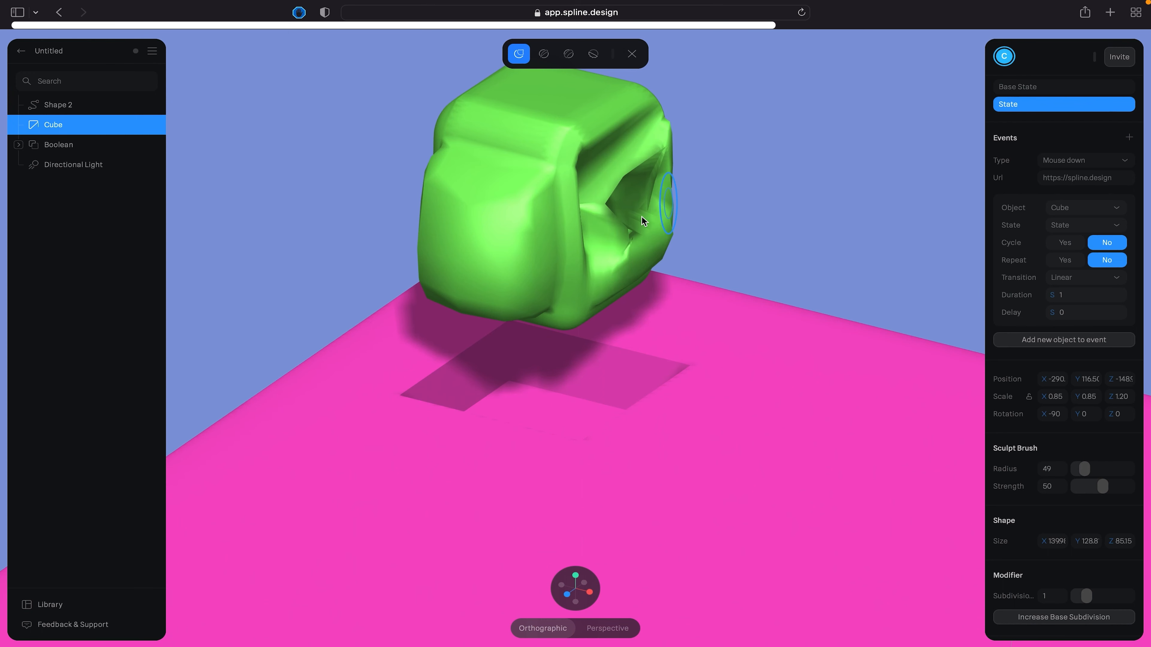
left_click_drag(641, 216, 719, 296)
key("super+z")
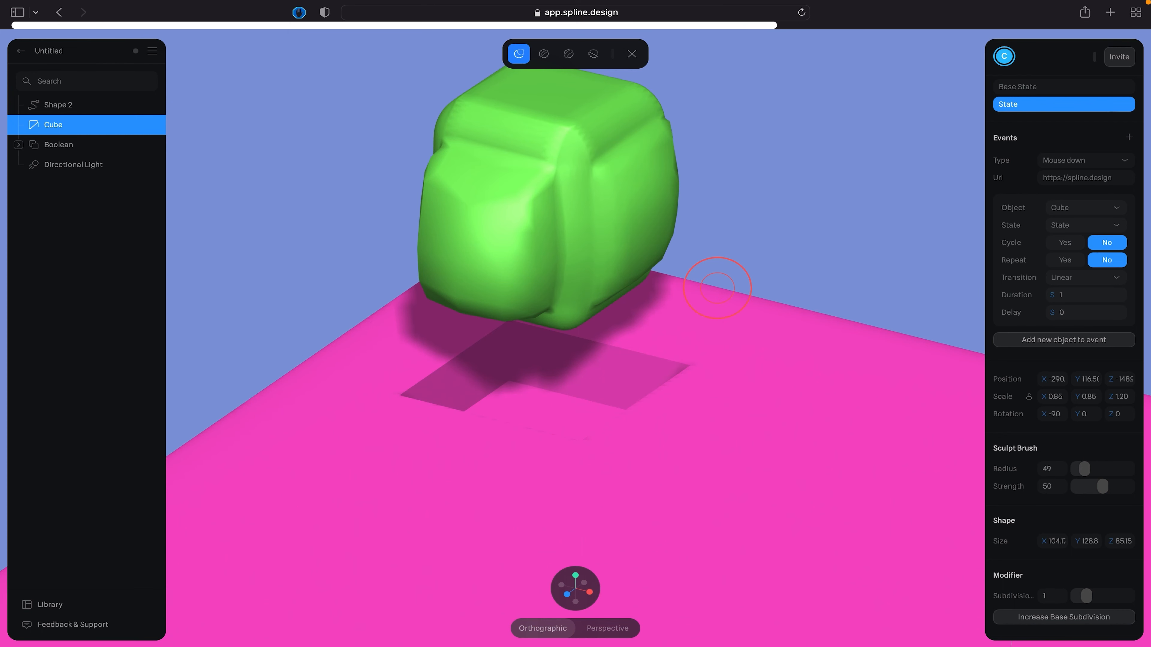
- Smooth the bulge on the cube's right-facing side with the smoothing sculpt brush
left_click(593, 53)
mouse_move(647, 209)
left_mouse_down()
mouse_move(678, 229)
mouse_move(580, 159)
mouse_move(622, 194)
left_mouse_up()
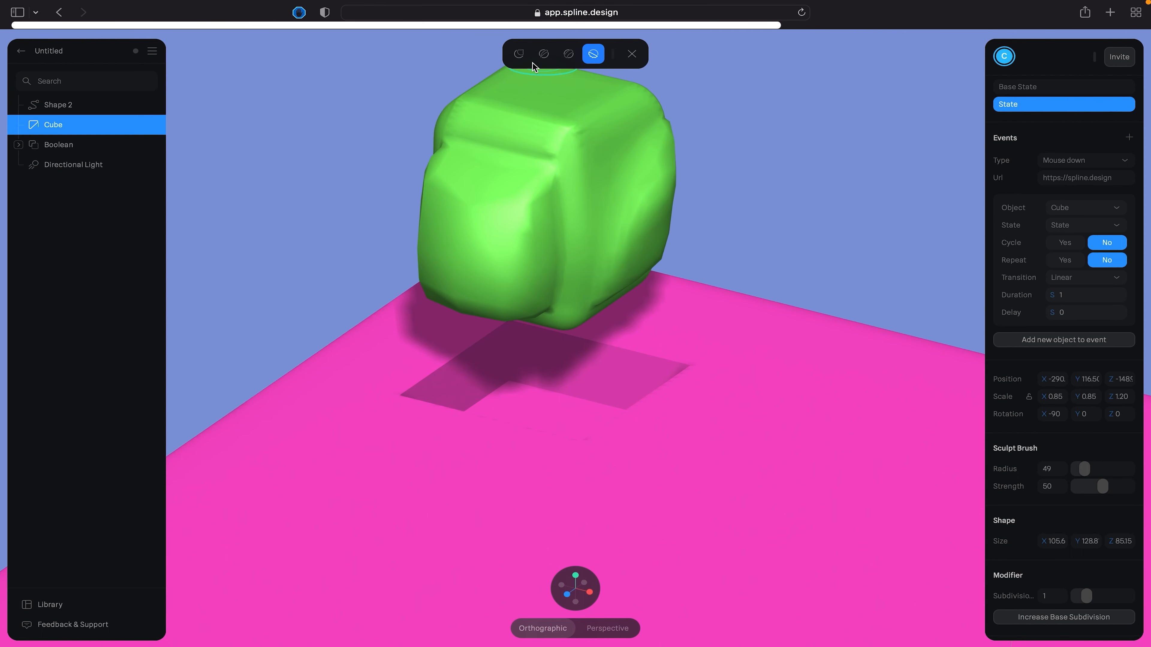
- Try deforming the cube's front top corner with the Grab brush at radius 49 and undo it
scroll(596, 163, "left", 5, "alt")
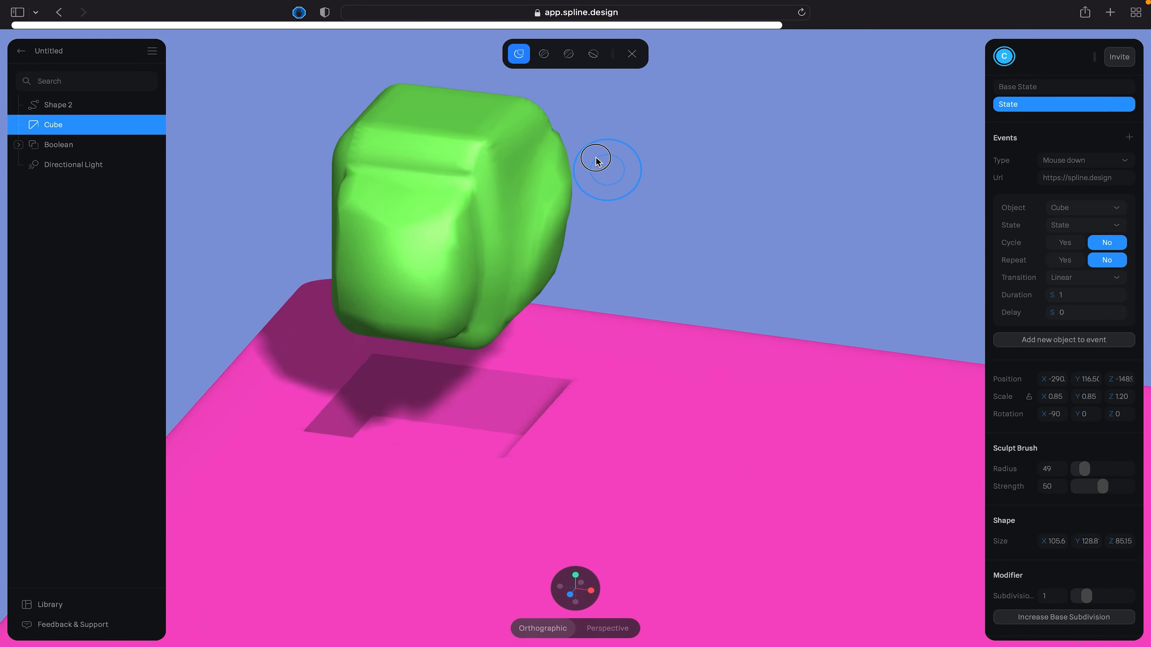
scroll(586, 170, "right", 8, "alt")
scroll(587, 170, "left", 3, "alt")
mouse_move(588, 170)
left_mouse_down()
mouse_move(613, 172)
mouse_move(590, 151)
mouse_move(608, 163)
mouse_move(453, 97)
left_mouse_up()
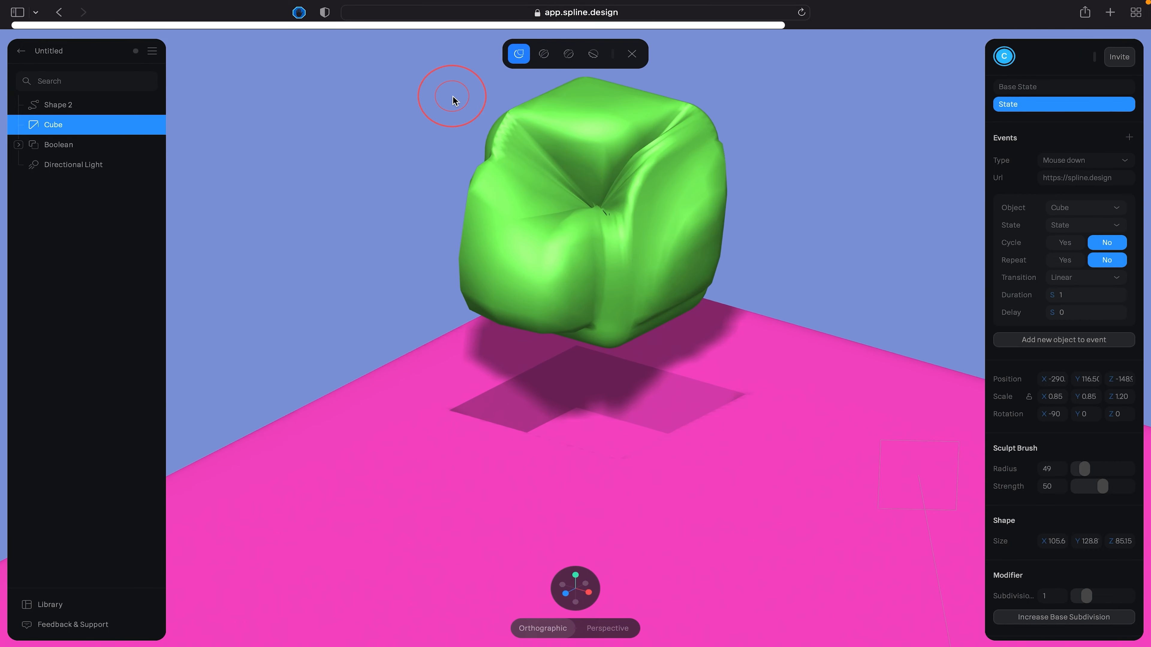
key("super+z")
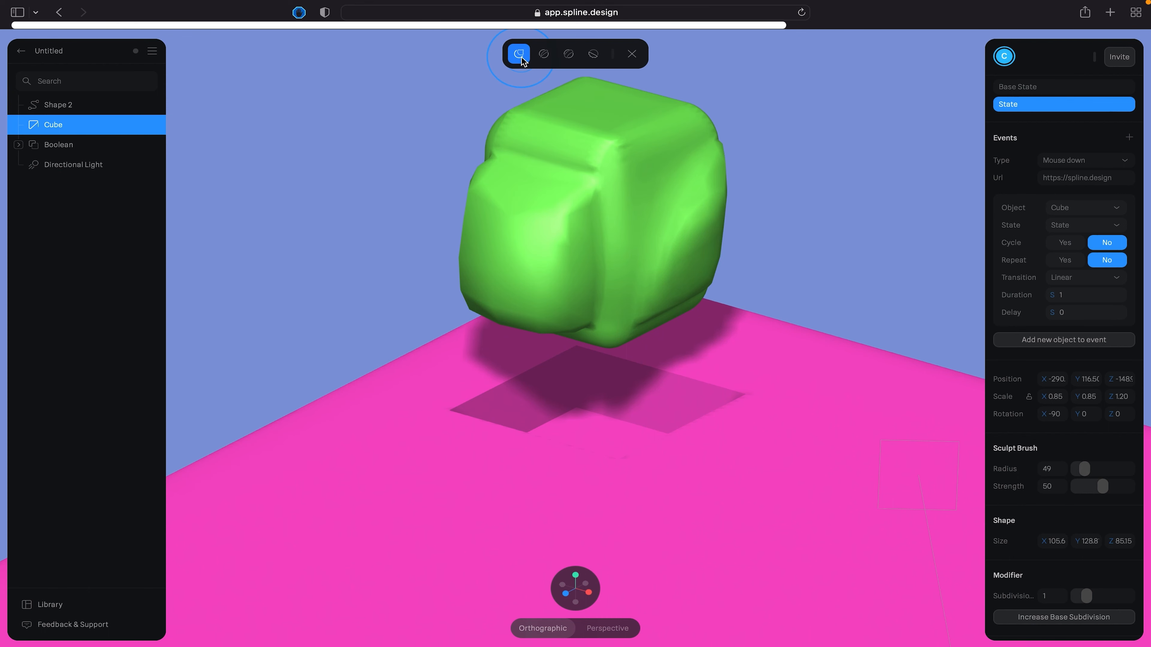
- Smooth the cube's front corner and both visible sides to about 96 × 113 × 82 in mesh size, and leave Sculpt mode
left_click(591, 55)
mouse_move(687, 209)
left_mouse_down()
mouse_move(632, 329)
mouse_move(722, 257)
mouse_move(707, 140)
mouse_move(712, 208)
mouse_move(601, 296)
mouse_move(568, 180)
mouse_move(531, 249)
mouse_move(541, 123)
mouse_move(529, 108)
mouse_move(593, 85)
mouse_move(624, 226)
mouse_move(542, 190)
mouse_move(501, 154)
mouse_move(460, 249)
mouse_move(512, 322)
mouse_move(607, 313)
left_mouse_up()
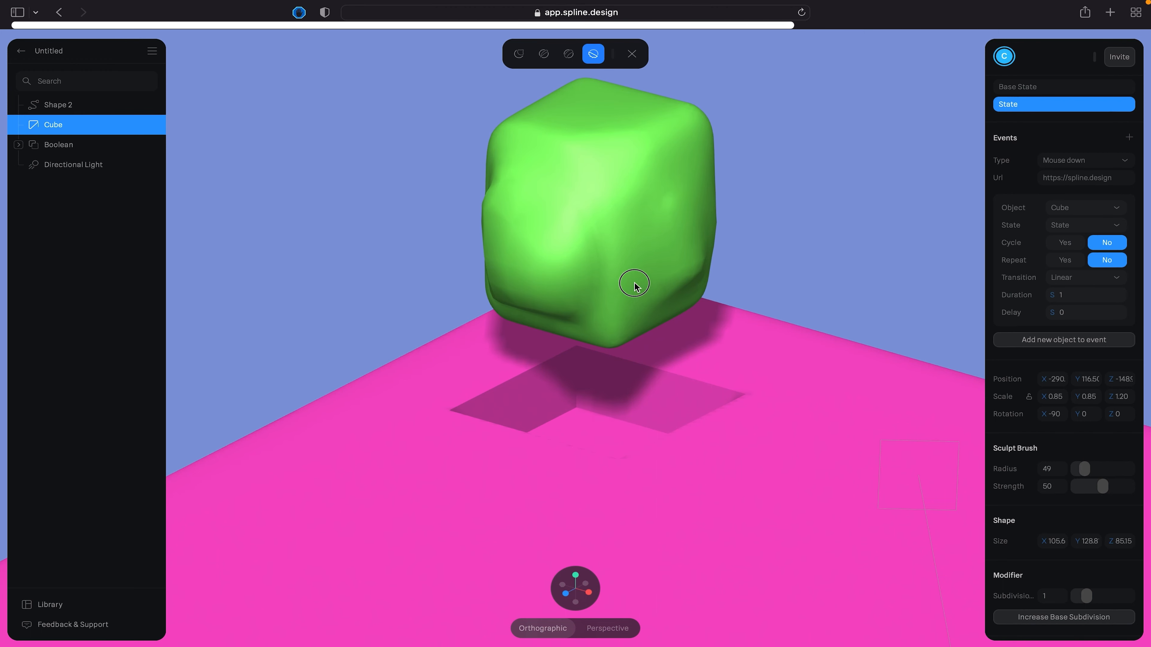
left_click(631, 55)
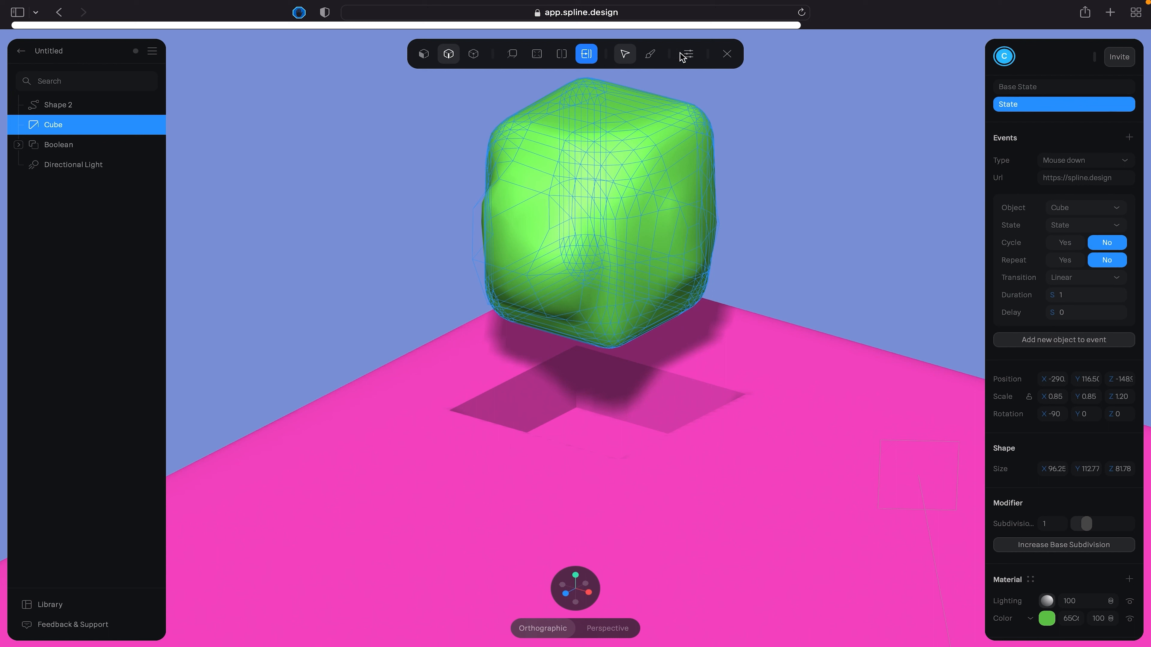
- Switch mesh selection to Paint with radius 121 and paint-select the edges on the cube's left-facing side
left_click(688, 55)
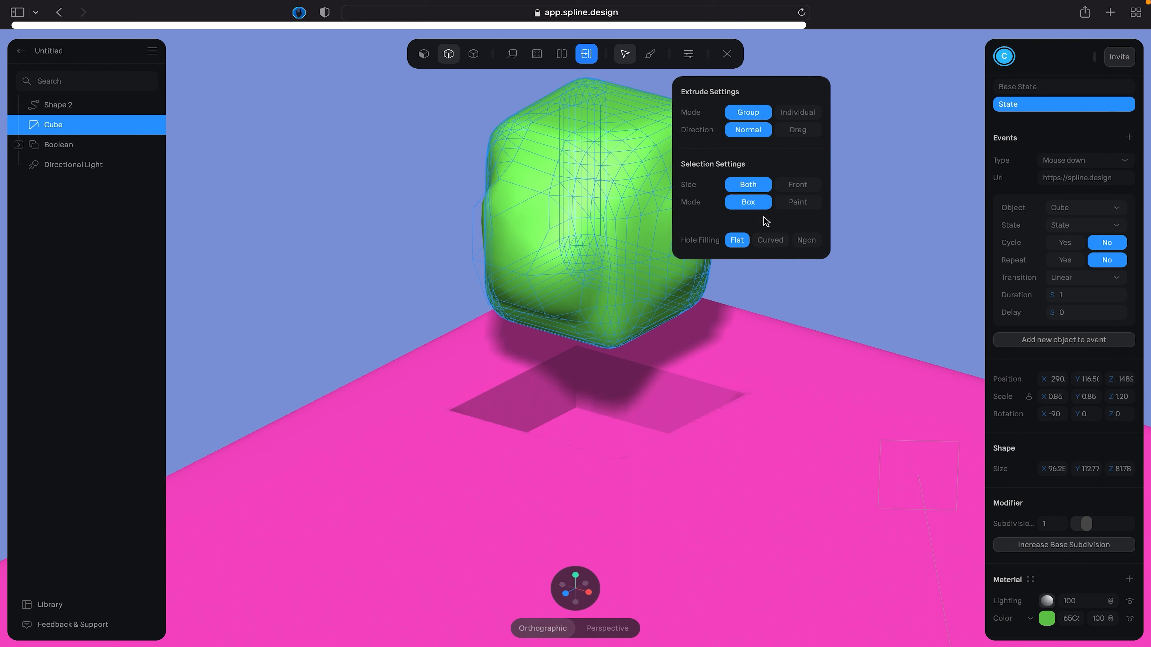
left_click(803, 205)
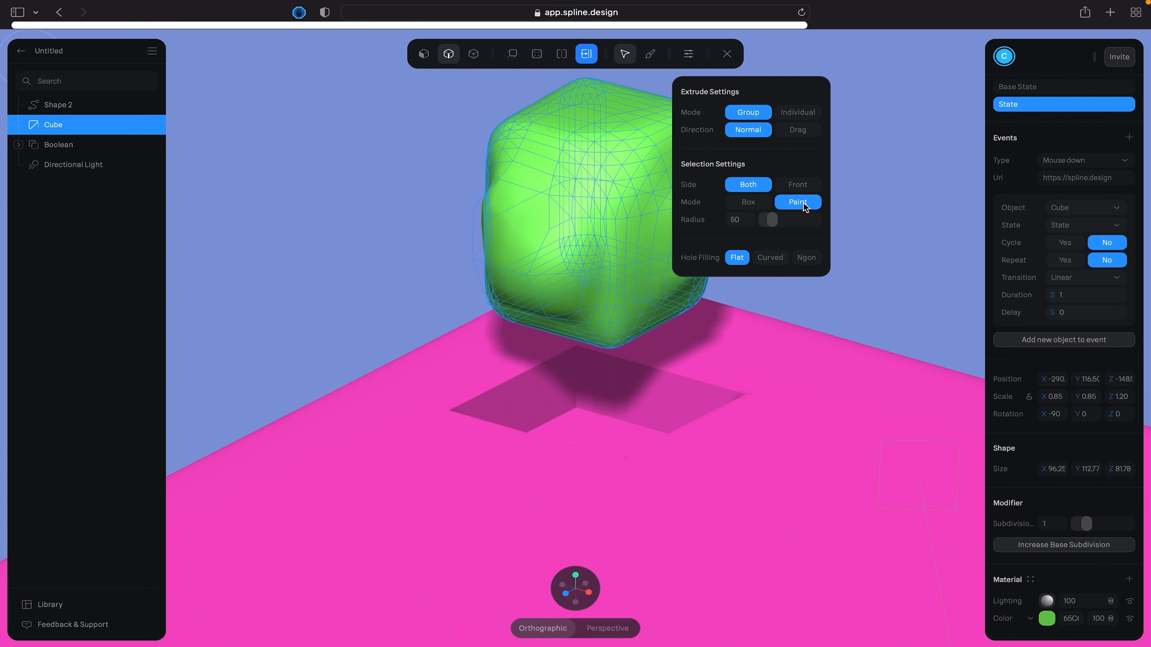
left_click_drag(772, 226, 785, 220)
mouse_move(547, 198)
left_mouse_down()
mouse_move(517, 218)
mouse_move(534, 255)
mouse_move(581, 154)
mouse_move(529, 306)
left_mouse_up()
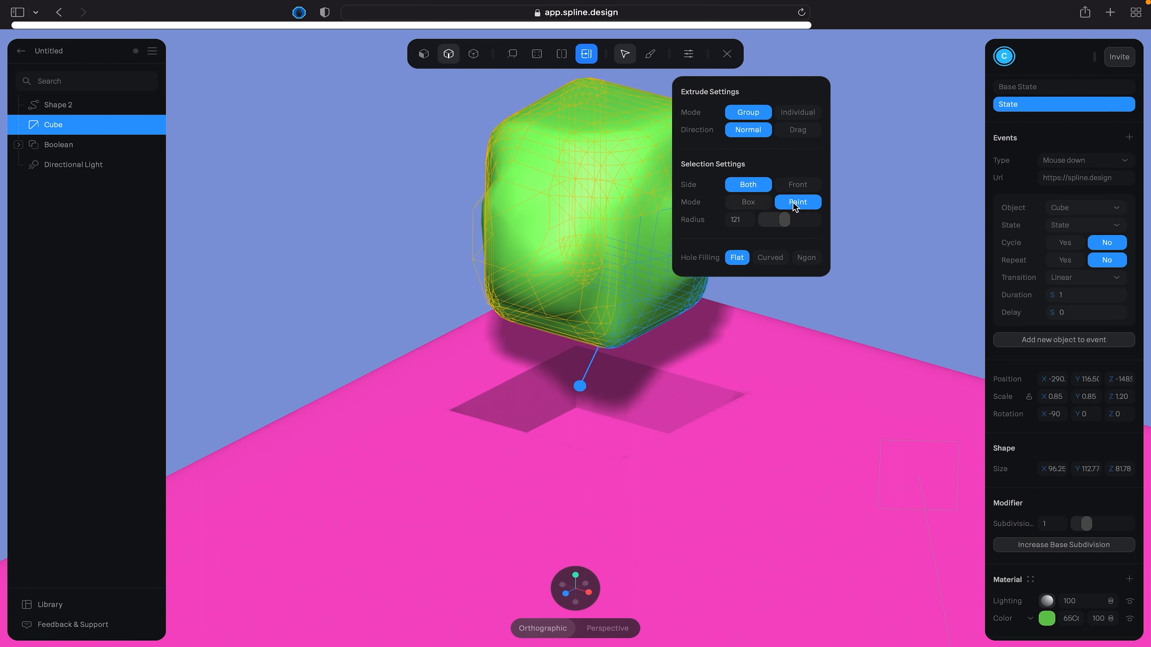
- Restore Box selection and try pulling the selected edges with the extrude mode set to Individual
left_click(755, 204)
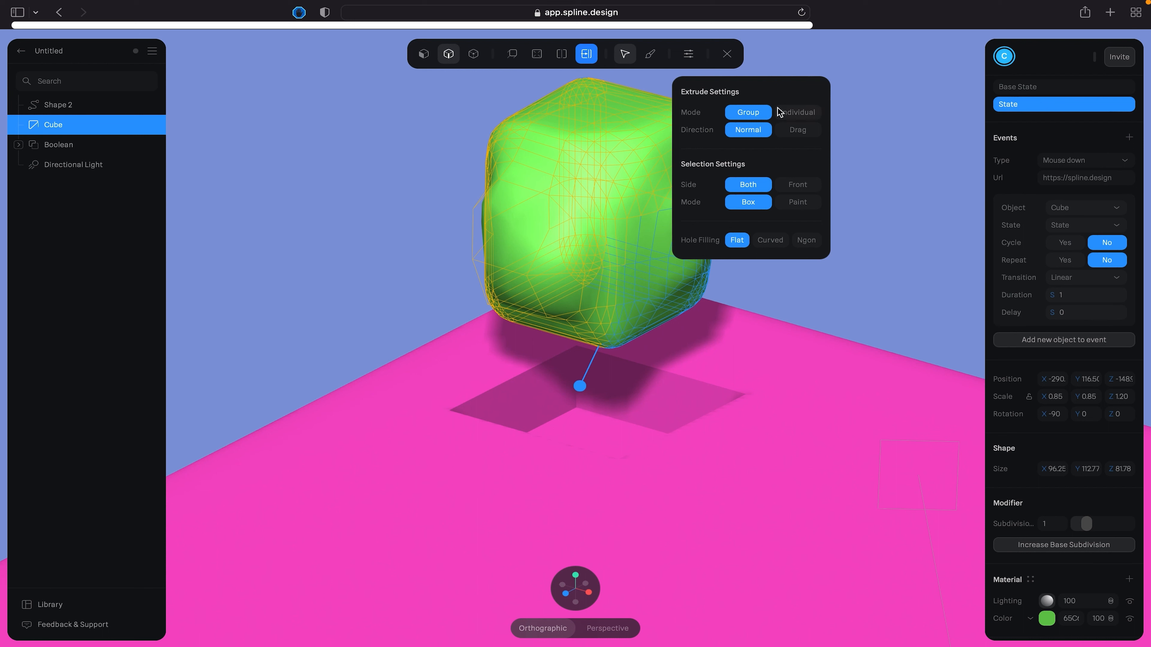
left_click(794, 113)
left_click_drag(579, 384, 520, 556)
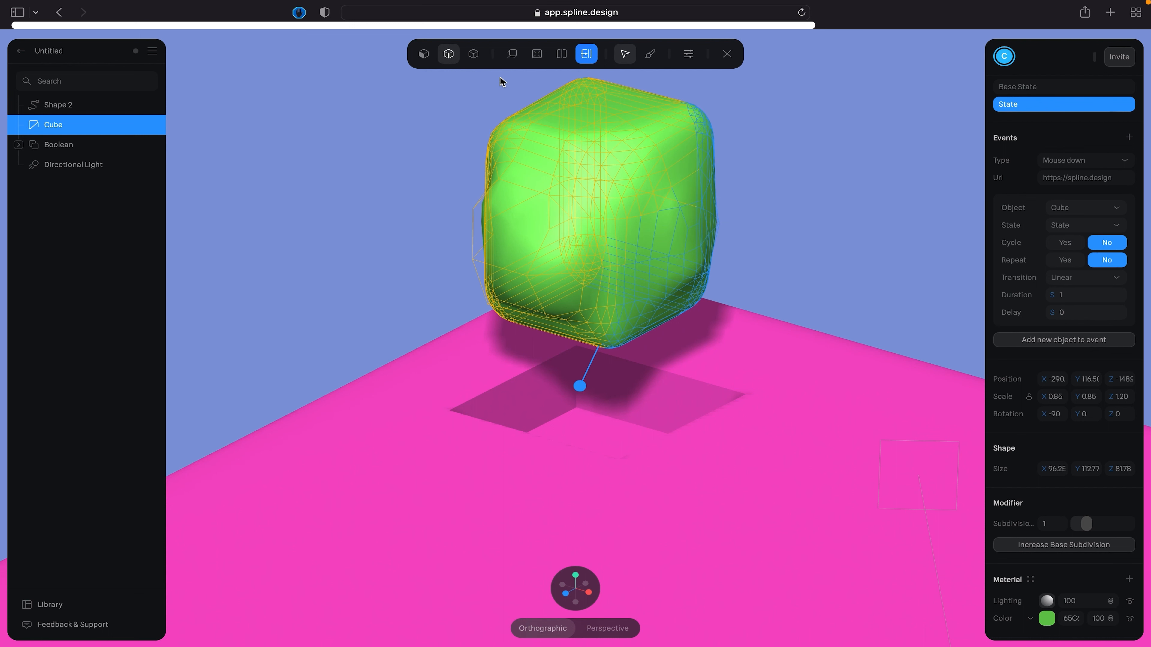
- Pull a face on the cube's left-facing side far outward, rotate it, and leave mesh editing with a size of about 96 × 254 × 119
left_click(515, 52)
left_click(523, 239)
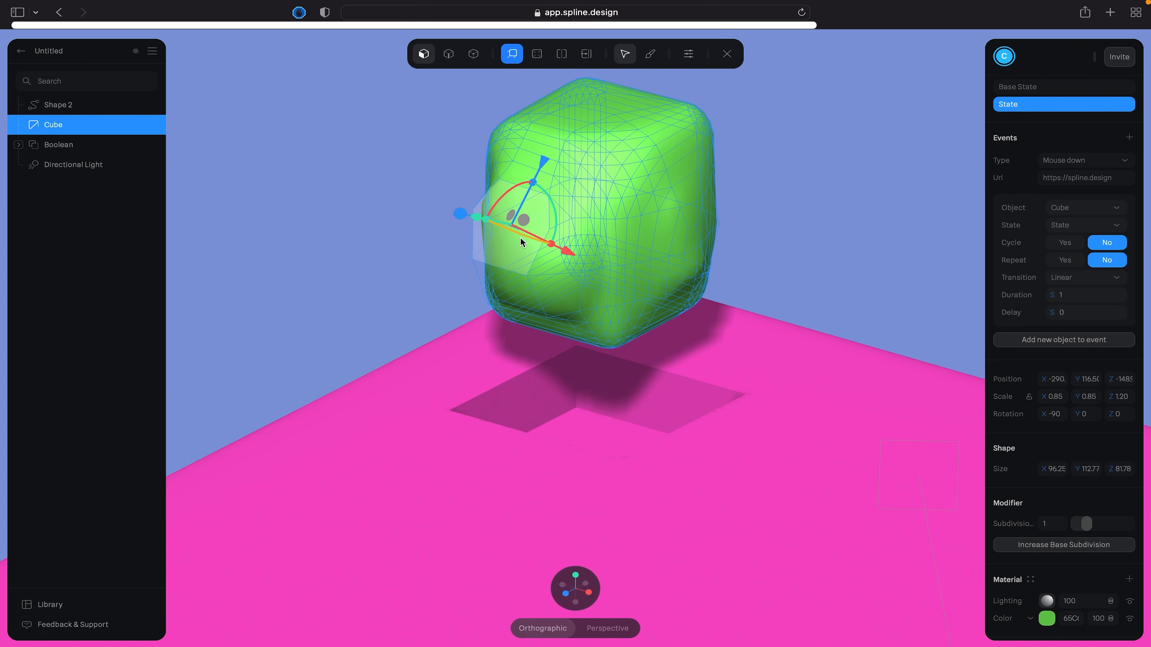
left_click_drag(475, 220, 292, 189)
left_click_drag(361, 183, 365, 121)
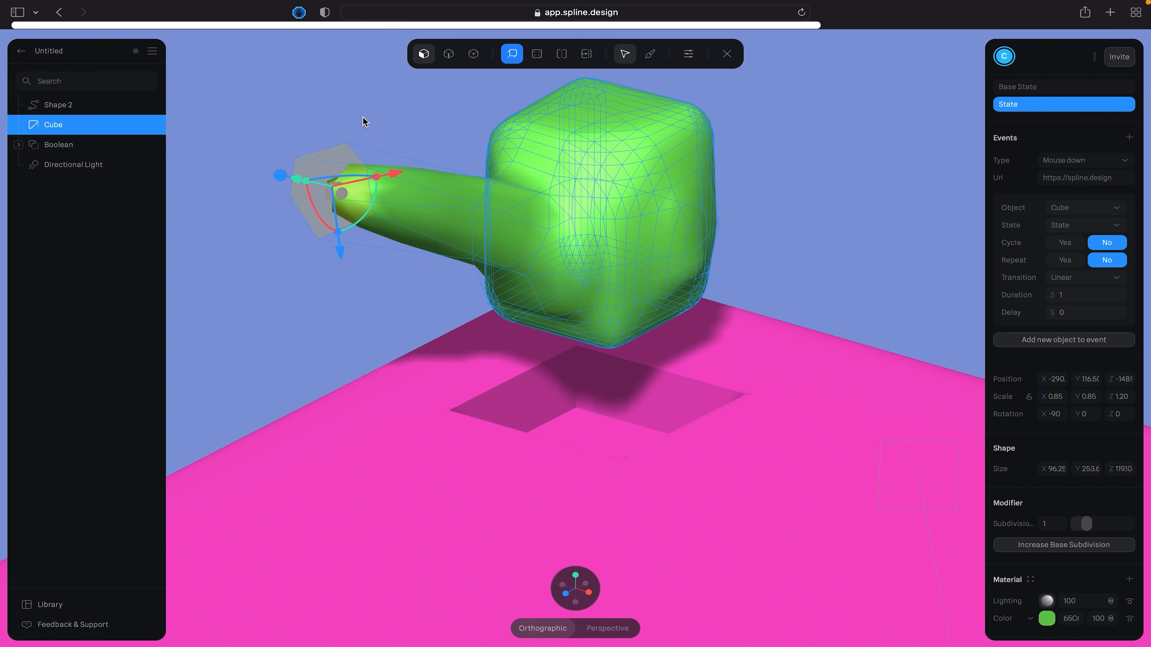
left_click(727, 55)
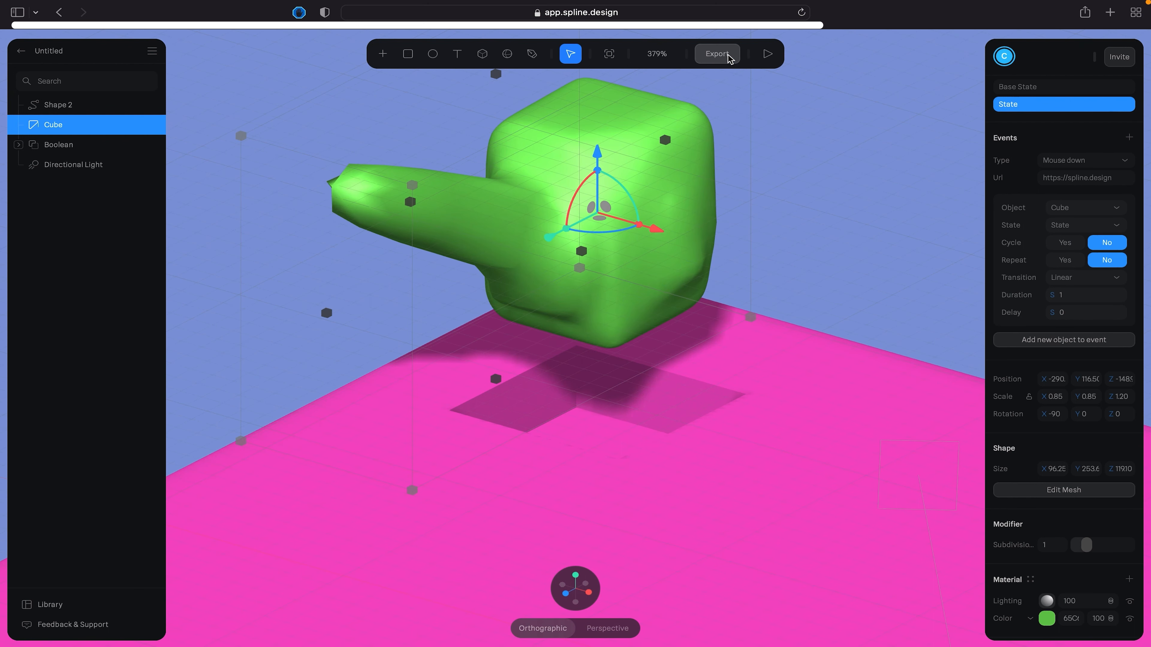
- Undo the mesh and sculpt edits back to the original rounded cube and leave mesh editing
scroll(734, 238, "down", 5)
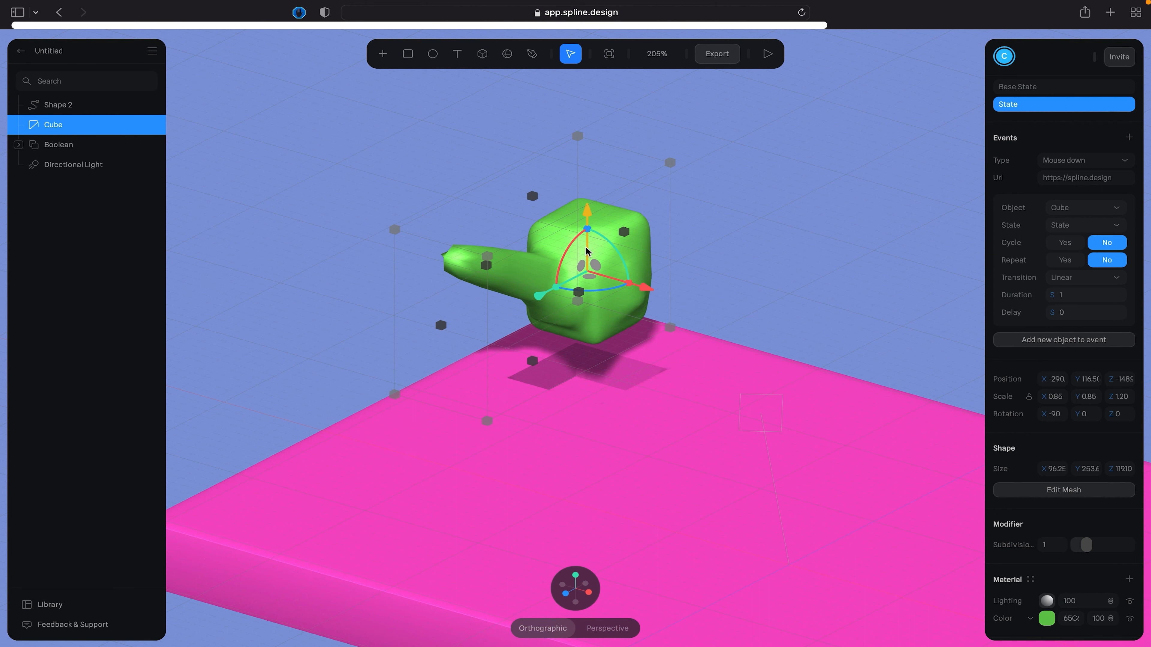
key("super+z")
key("super+z")
key("super+z")
key("super+z")
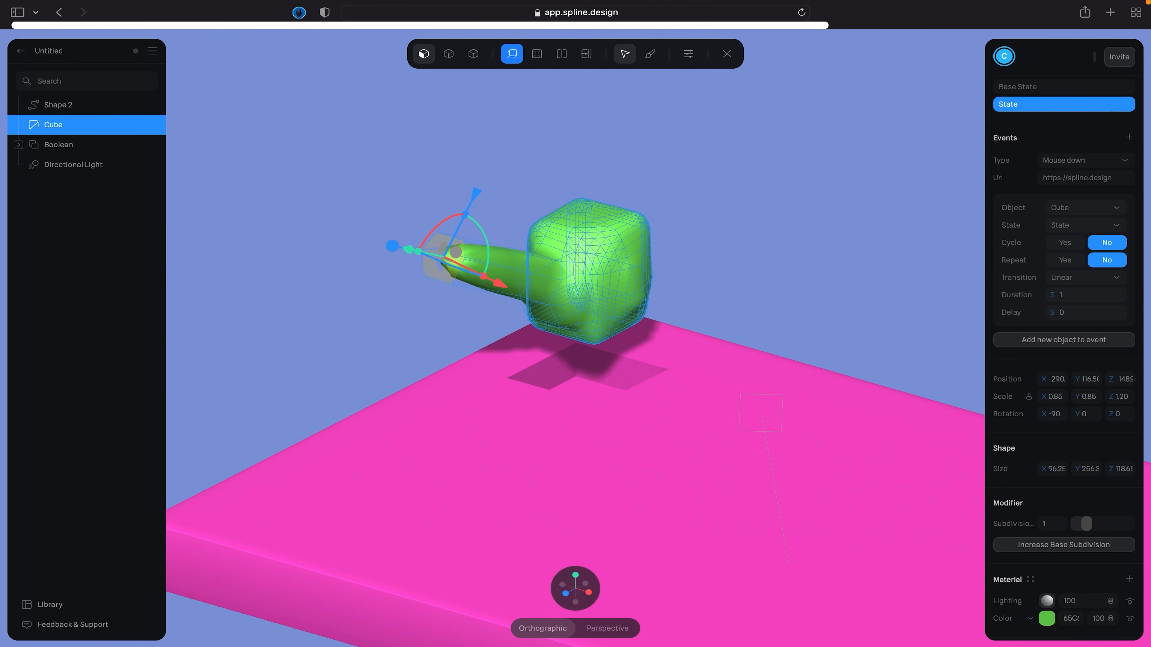
key("super+z")
key("super+z")
key("super+z")
key("super+z")
key("super+z")
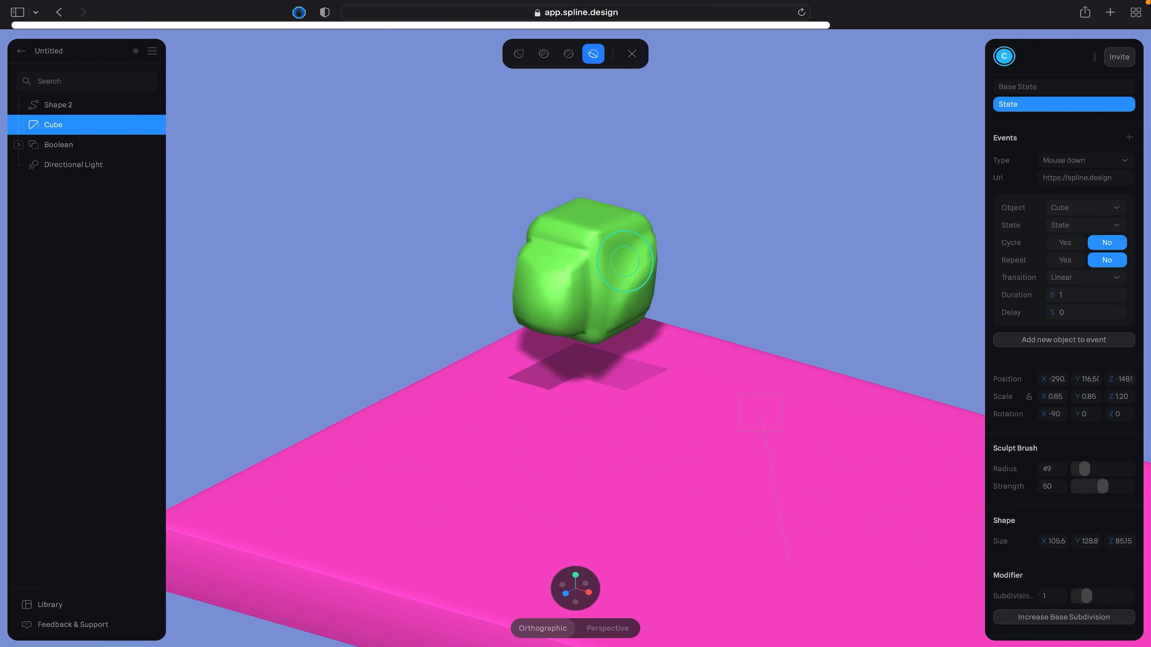
key("super+z")
key("super+z")
key("super+z")
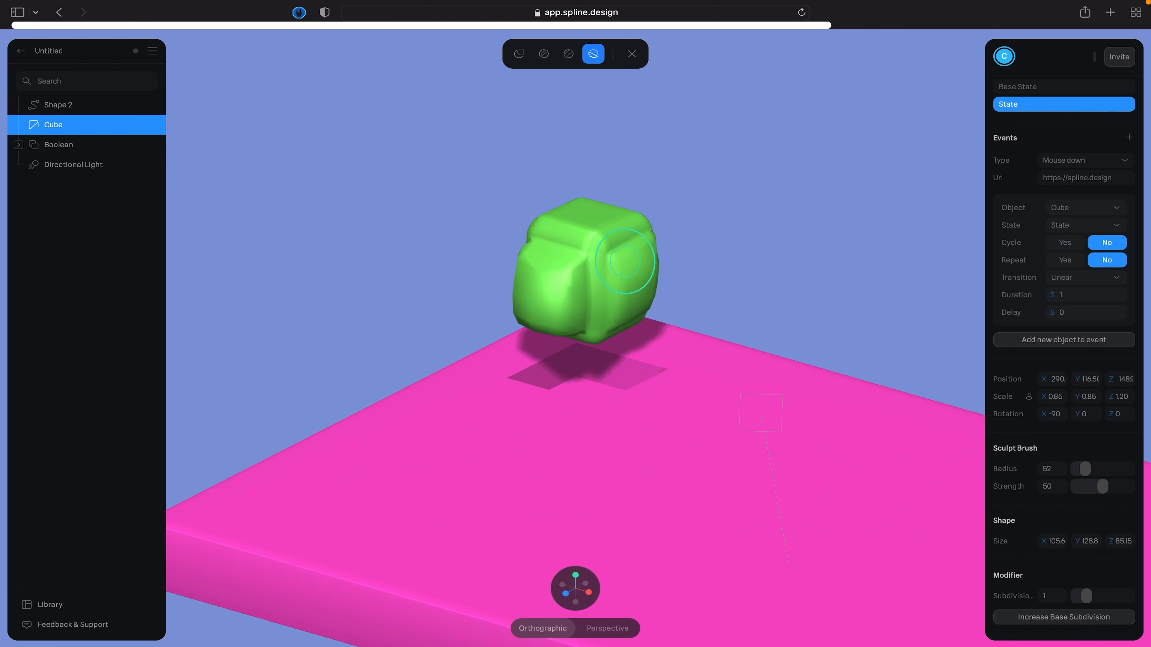
key("super+z")
key("super+z")
key("super+z")
key("super+z")
key("super+z")
key("super+z")
key("super+z")
left_click(632, 53)
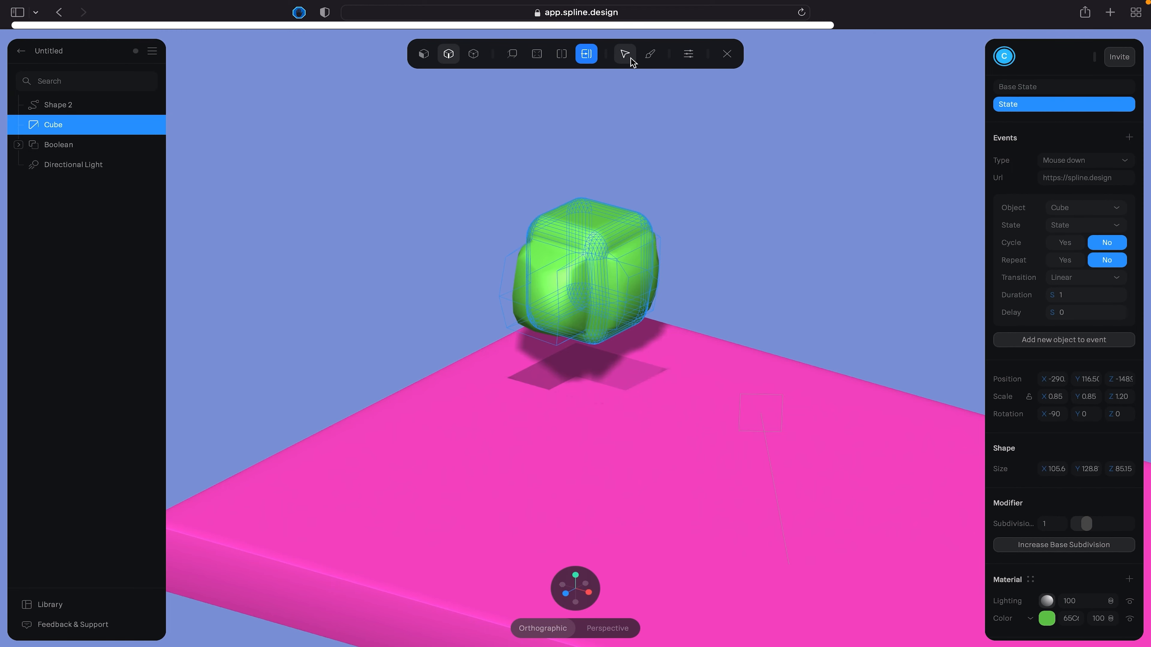
key("Escape")
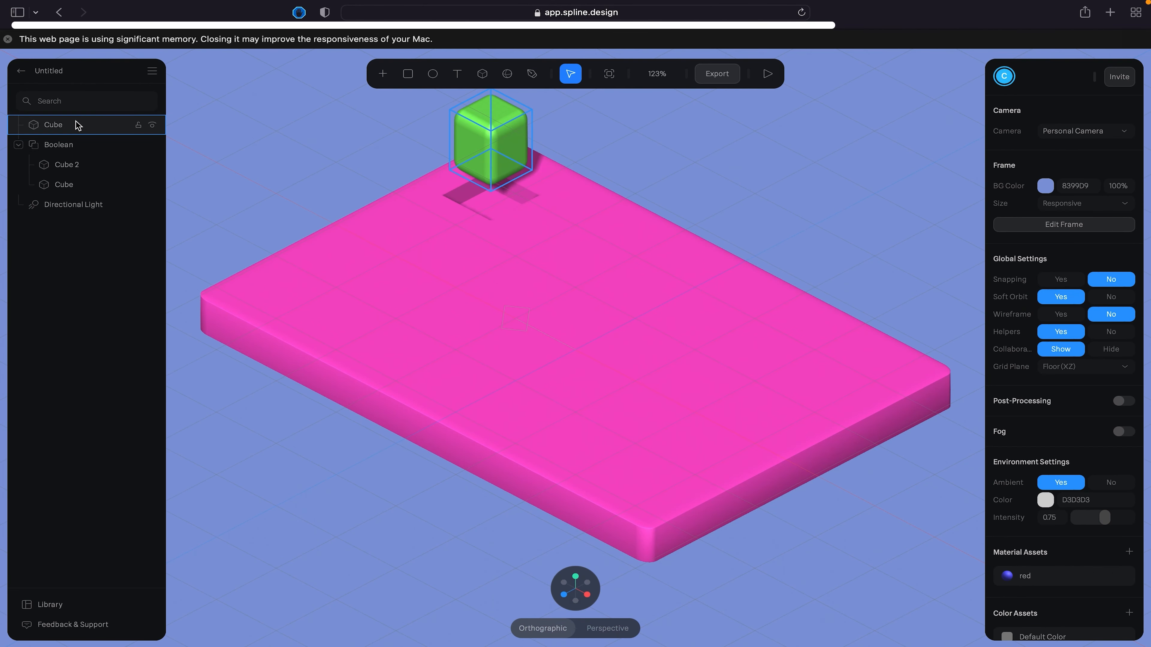
- Try the Follow event type on the green cube in a preview and set the type back to Mouse down
left_click(75, 124)
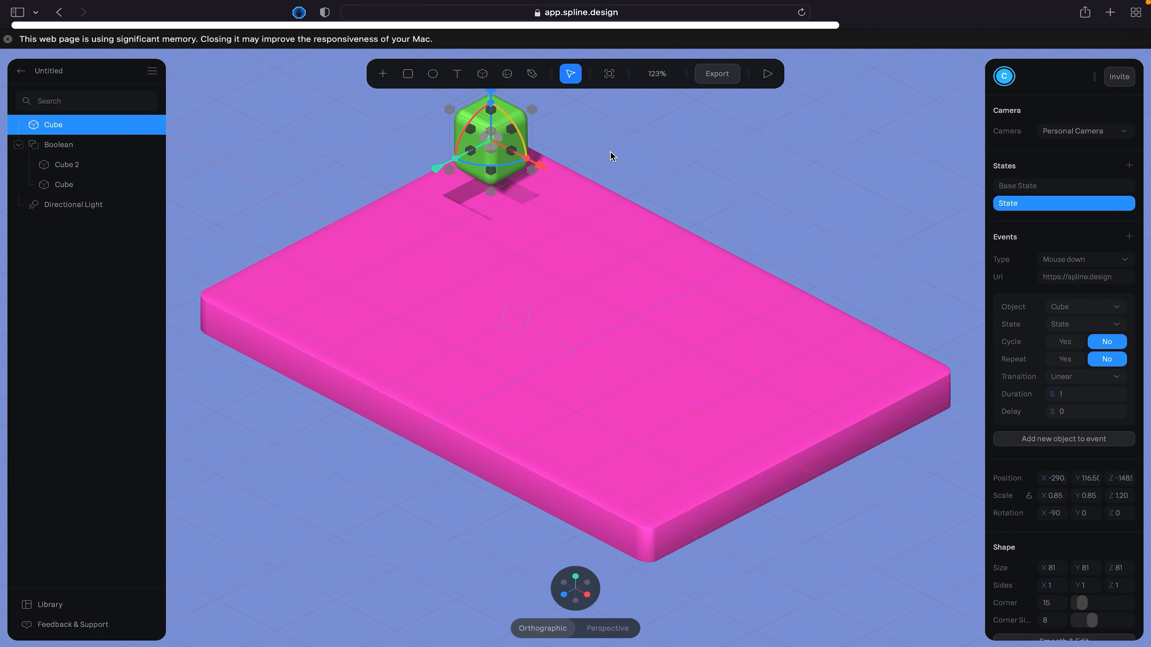
left_click(1086, 260)
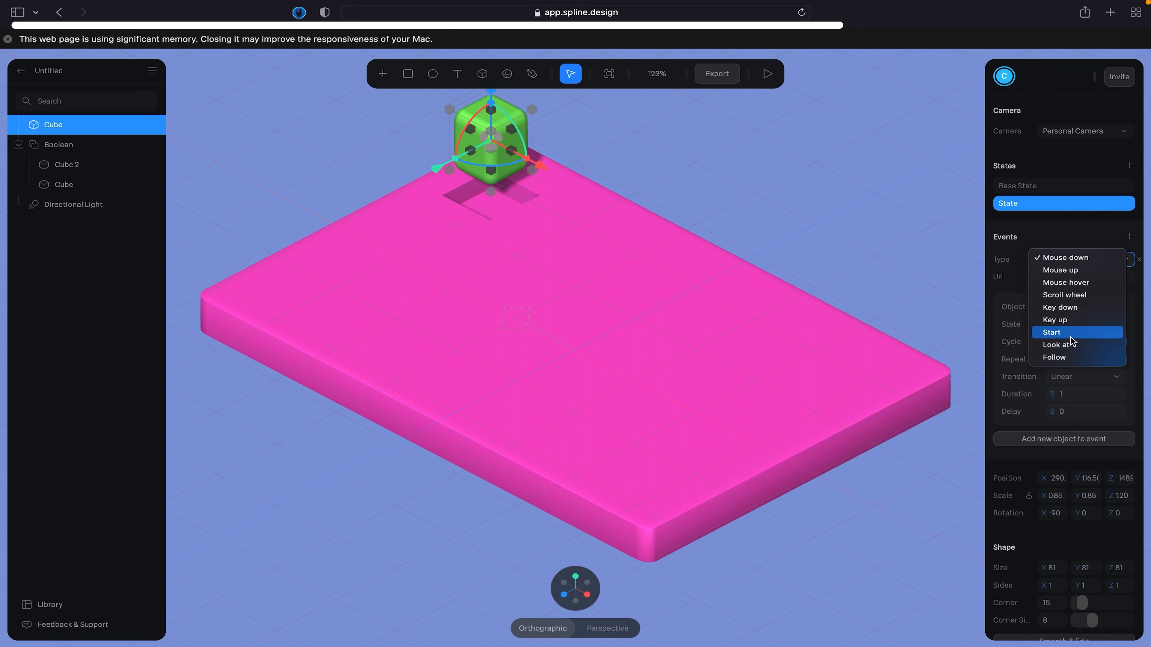
left_click(1057, 358)
left_click(766, 73)
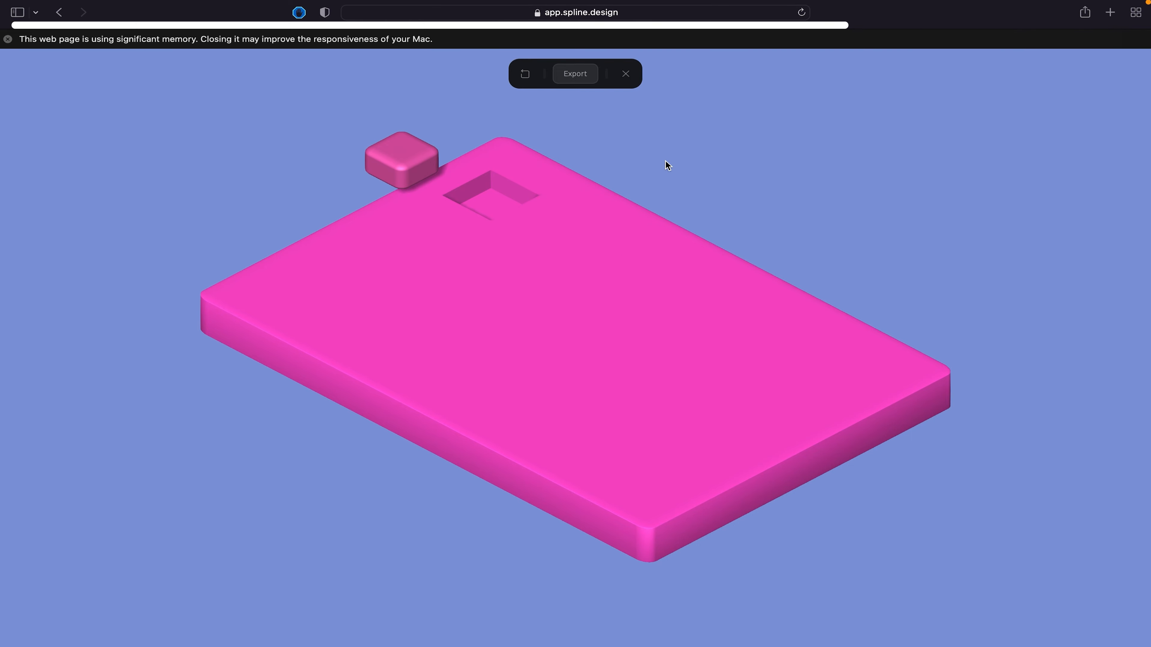
left_click(627, 74)
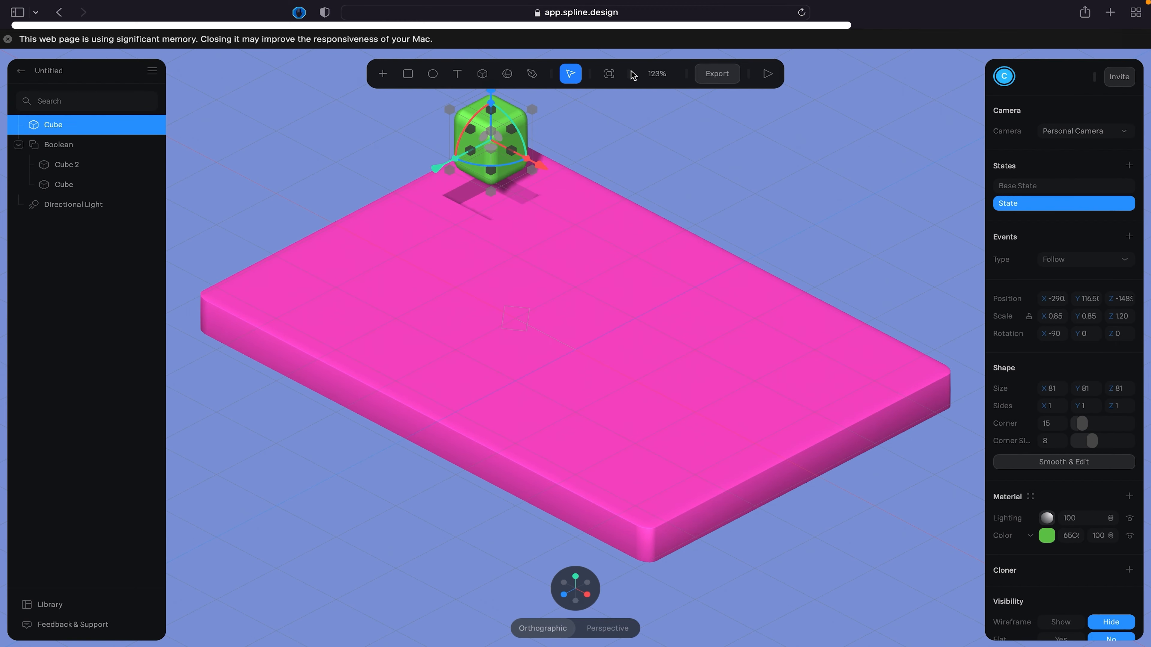
left_click(1086, 262)
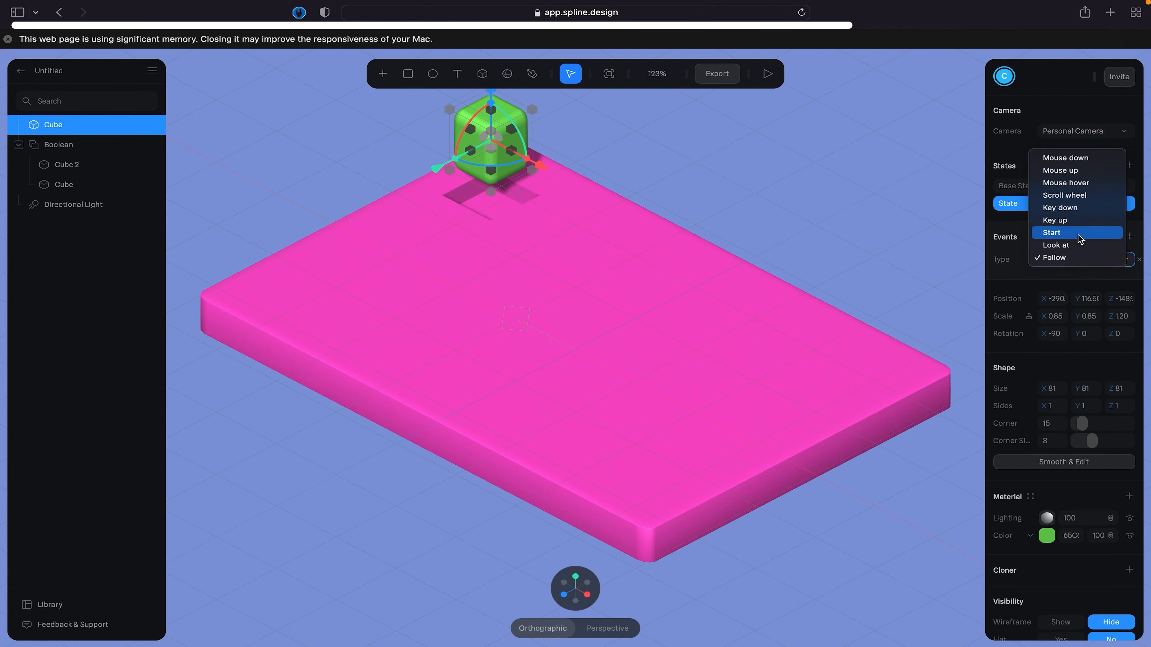
left_click(1053, 157)
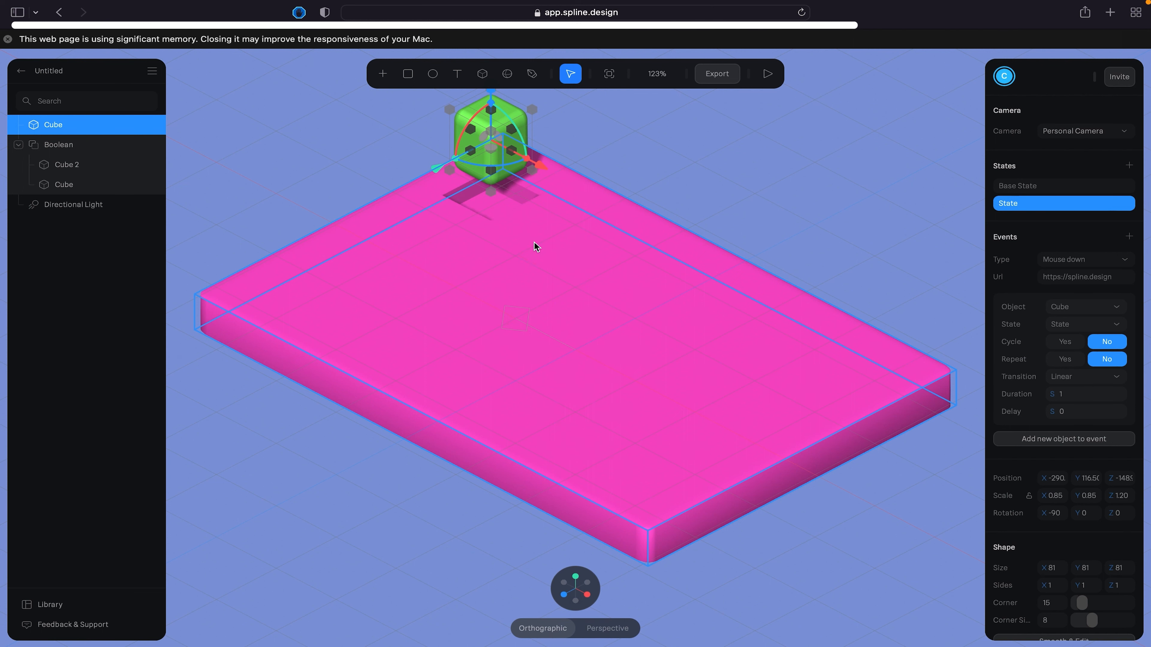
- Draw a closed five-point Pen shape about 235 × 160 over the slab's middle and curve its inner point
left_click(533, 75)
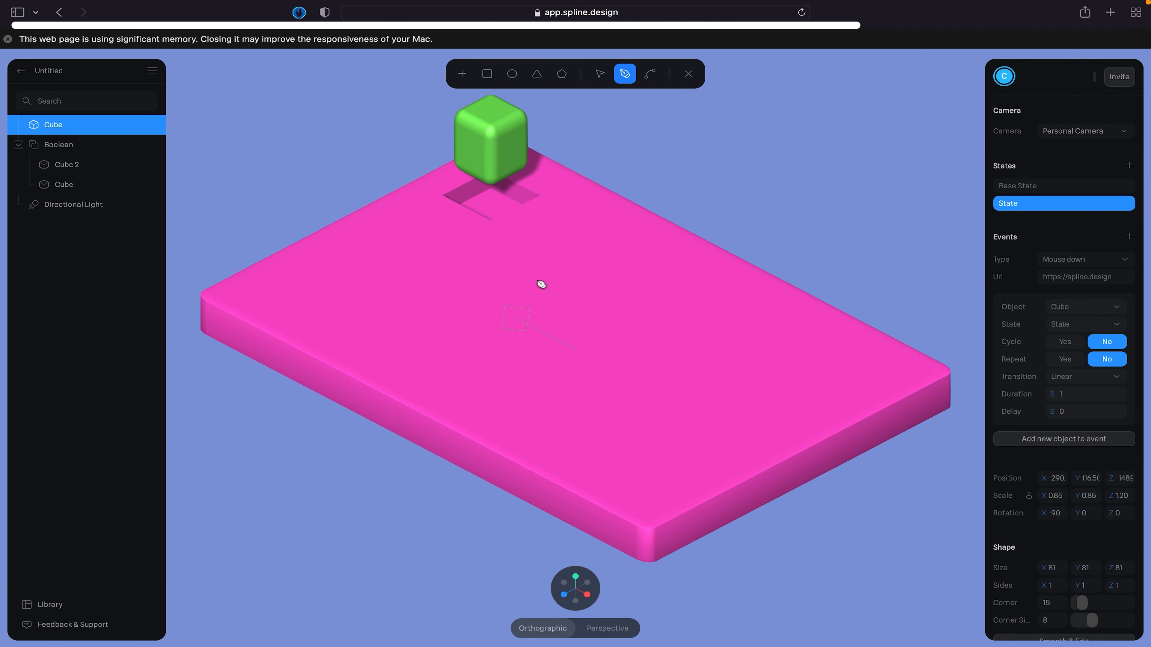
left_click(443, 330)
left_click(528, 269)
left_click(595, 298)
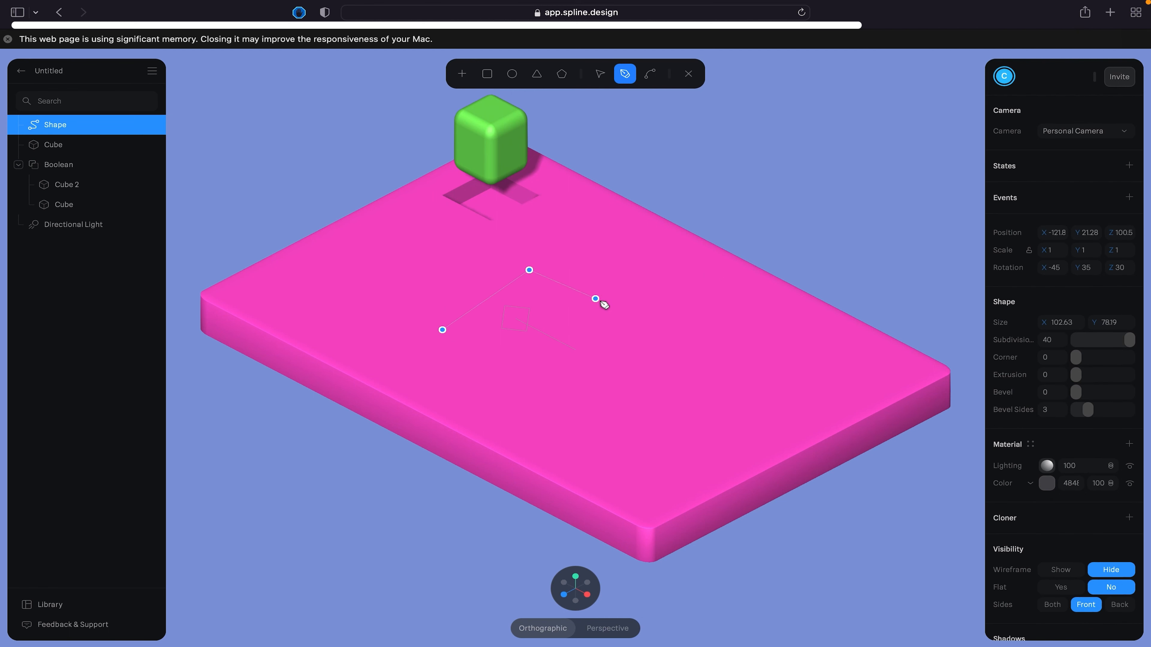
left_click_drag(601, 301, 639, 339)
left_click(641, 329)
left_click(549, 393)
left_click(541, 322)
left_click(443, 331)
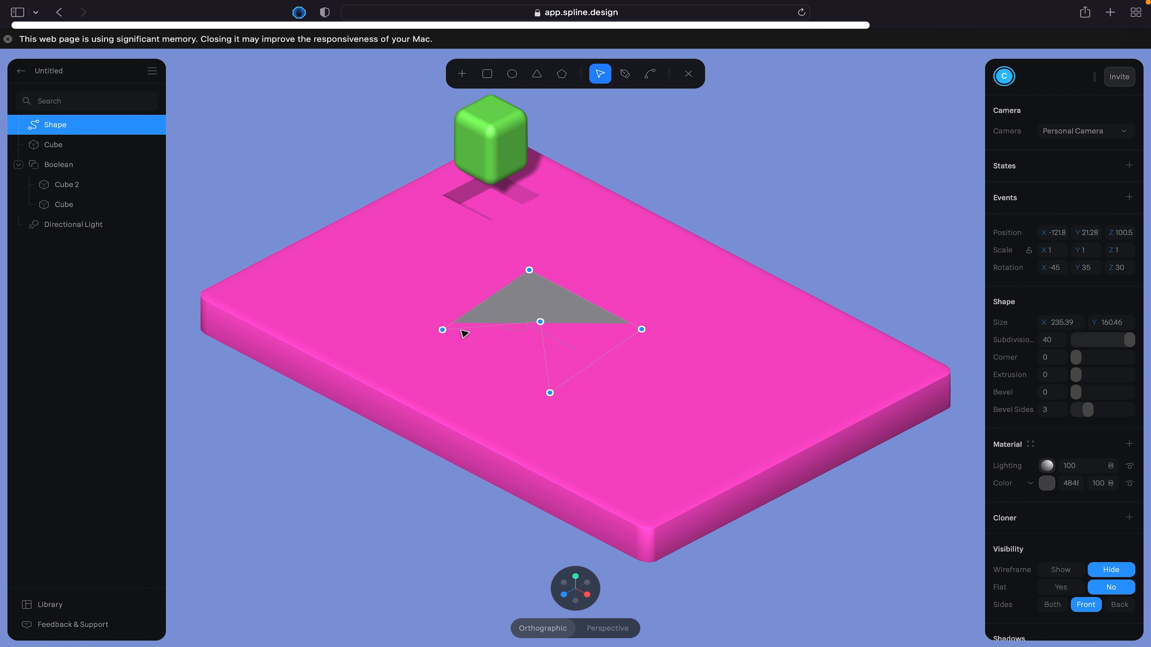
left_click(650, 74)
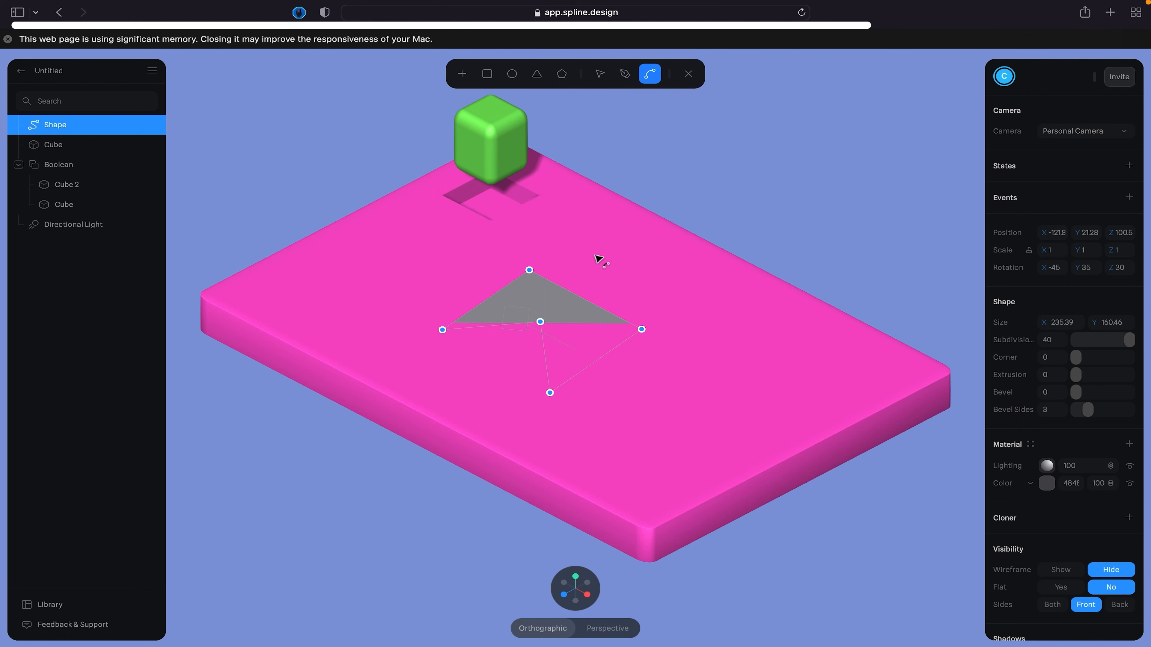
left_click_drag(540, 321, 484, 294)
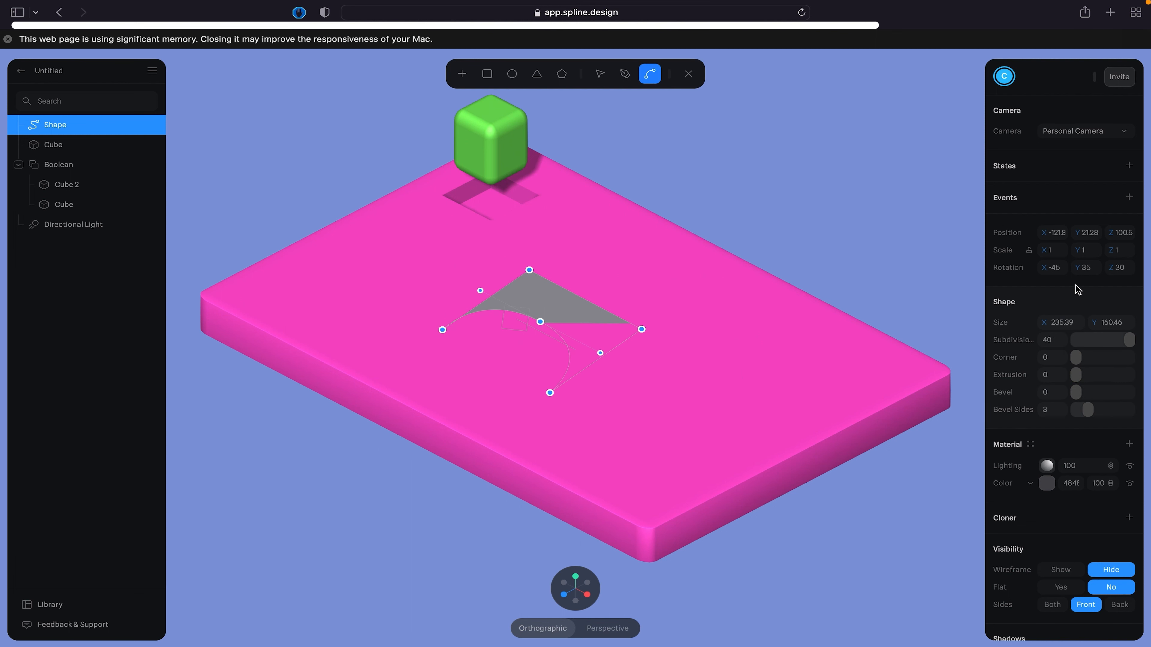
- Set the drawn shape's rotation to 0 on X, Y and Z and leave shape editing
left_click(1059, 272)
type("0")
left_click(1089, 268)
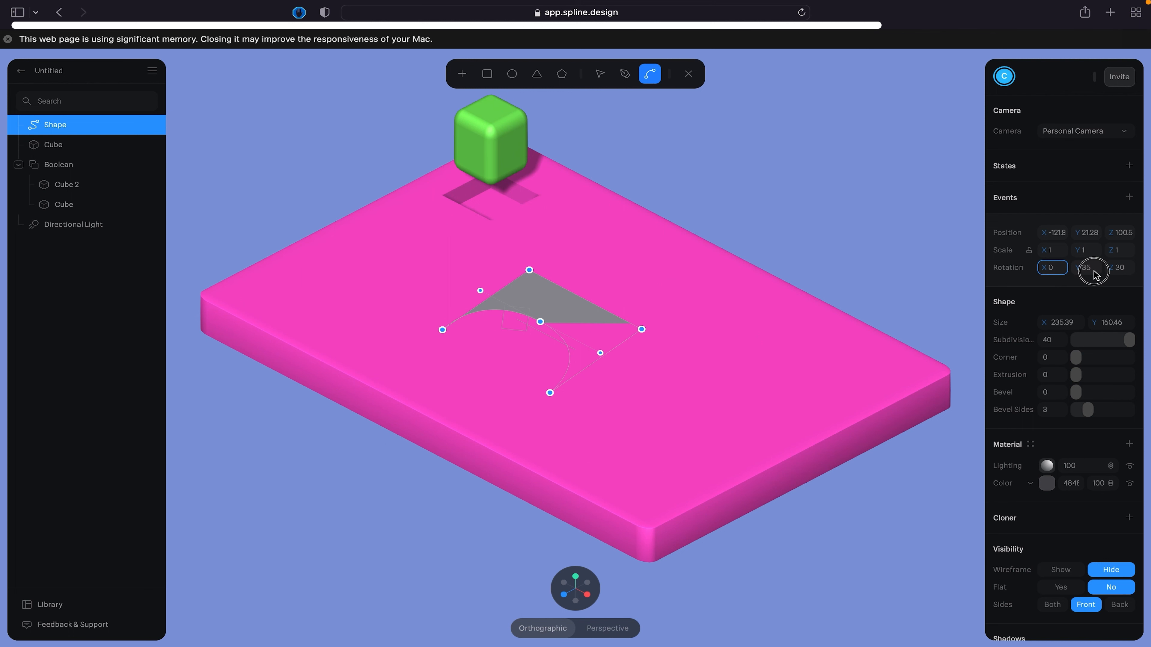
type("0")
left_click(1124, 269)
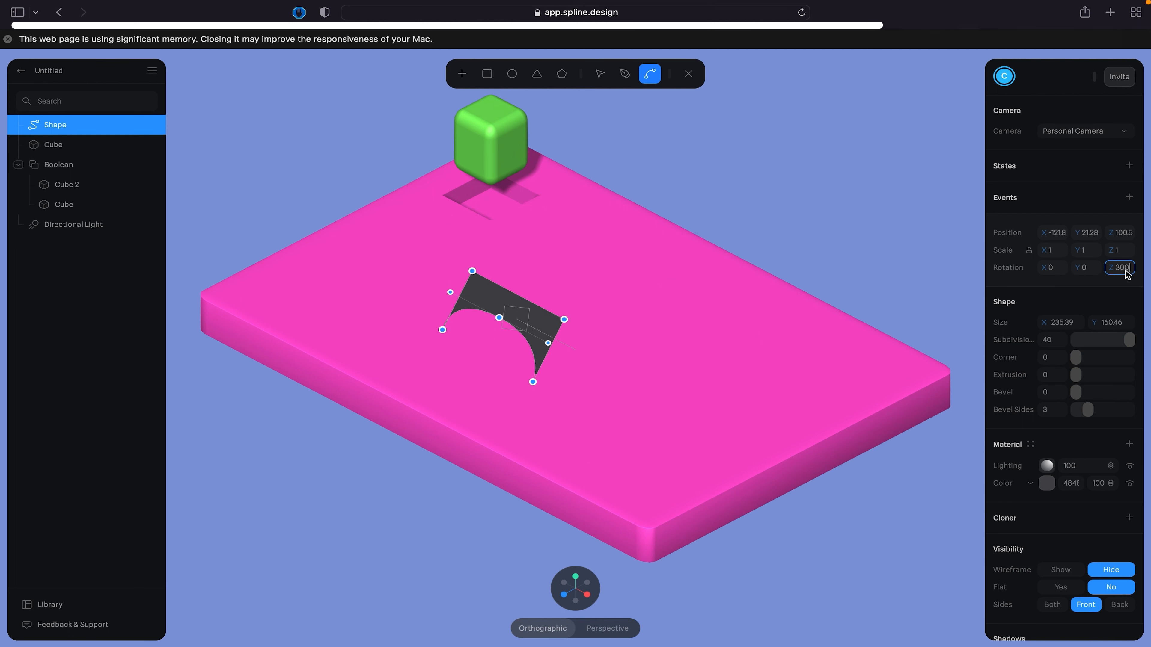
left_click_drag(1130, 268, 1096, 266)
type("0")
key("Return")
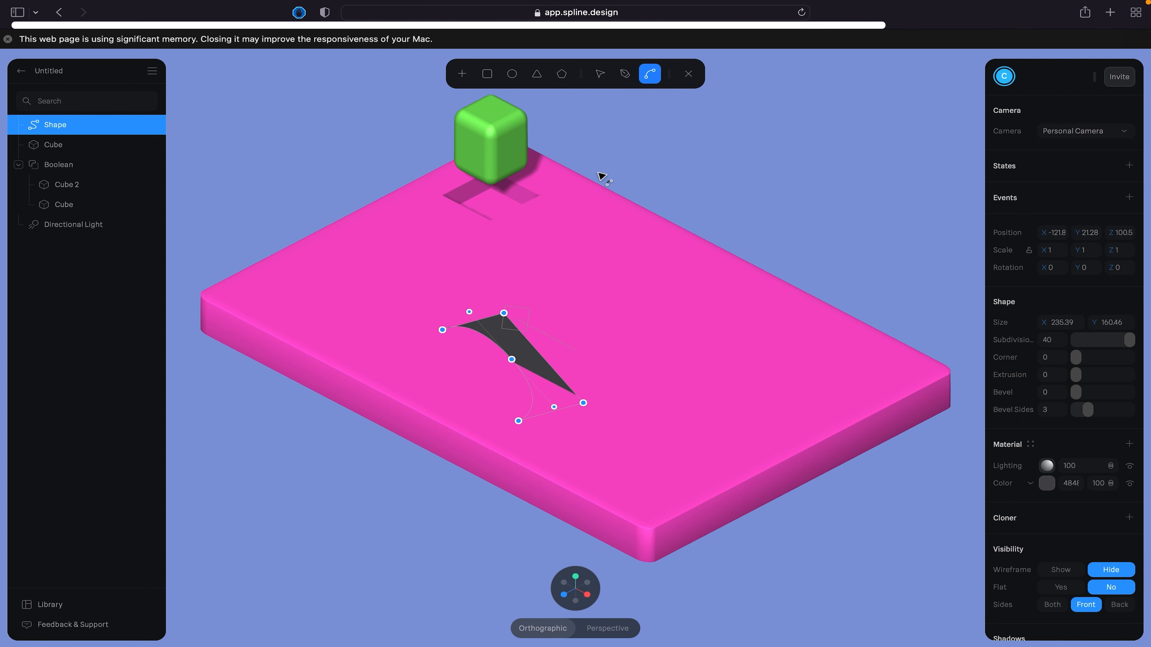
left_click(601, 76)
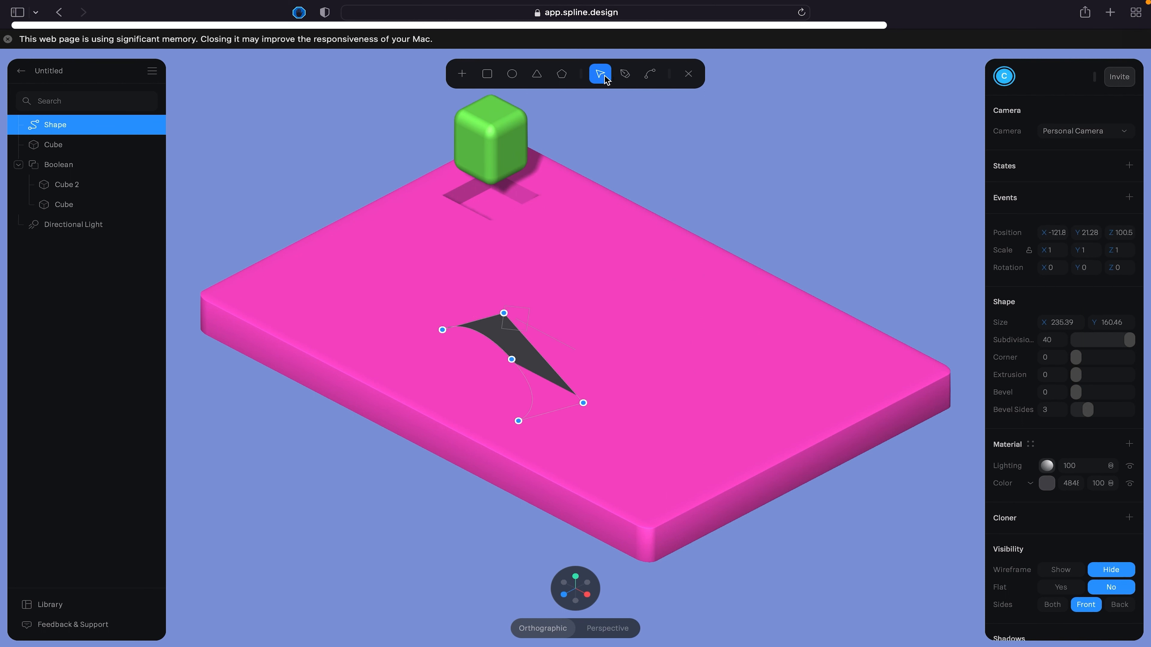
left_click(688, 74)
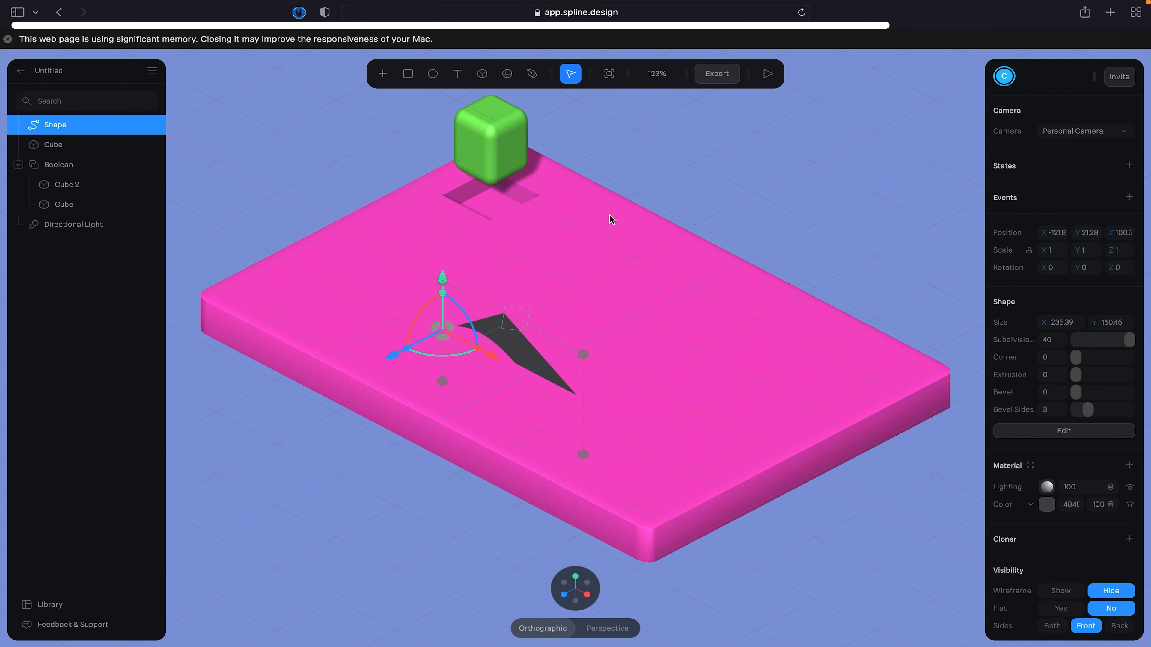
- Set the drawn shape's position to 0 on all axes and raise it to about Y 164.6 above the slab
left_click_drag(433, 280, 431, 201)
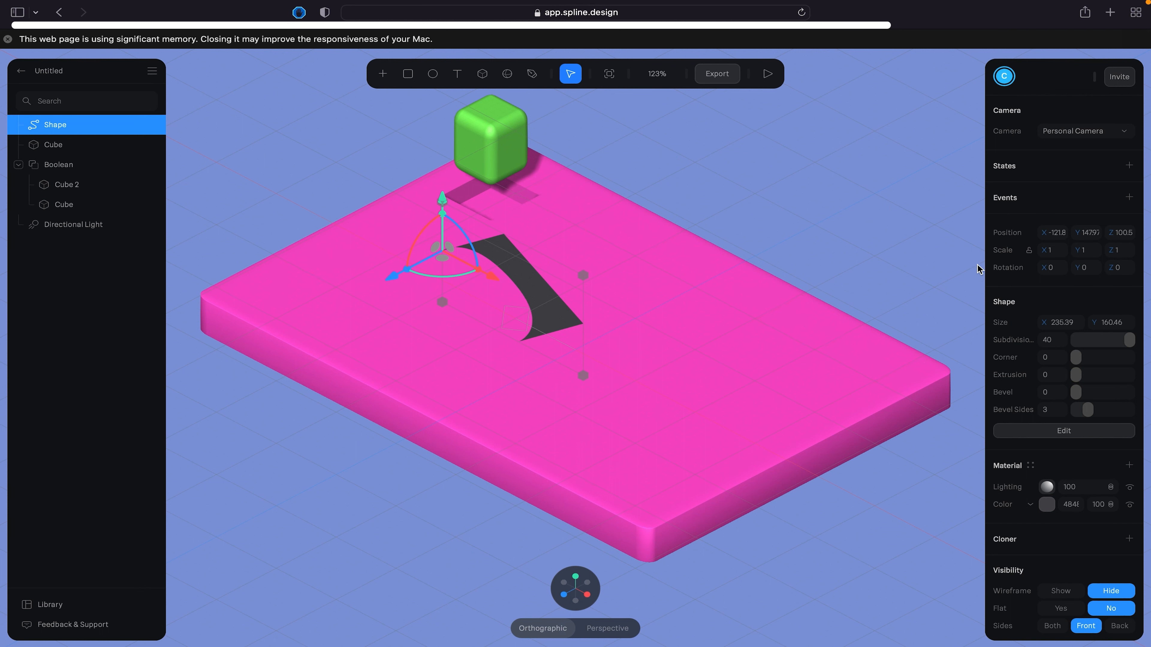
left_click(1055, 233)
type("0")
left_click(1088, 233)
type("0")
left_click(1124, 235)
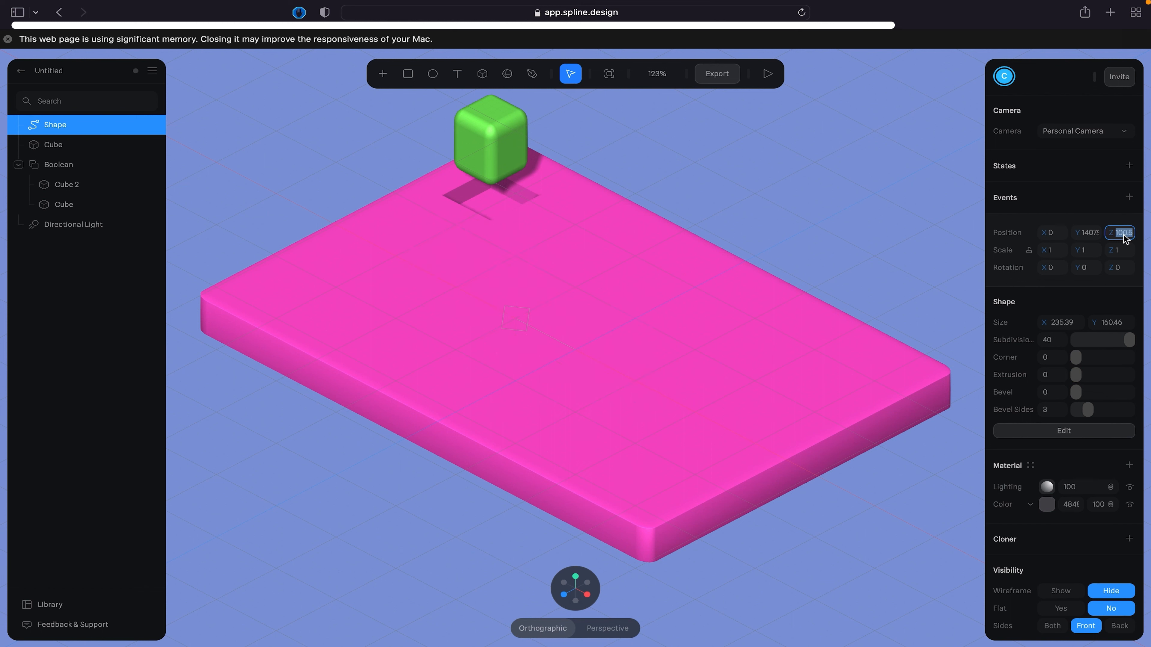
key("shift+Tab")
type("0")
left_click(1125, 235)
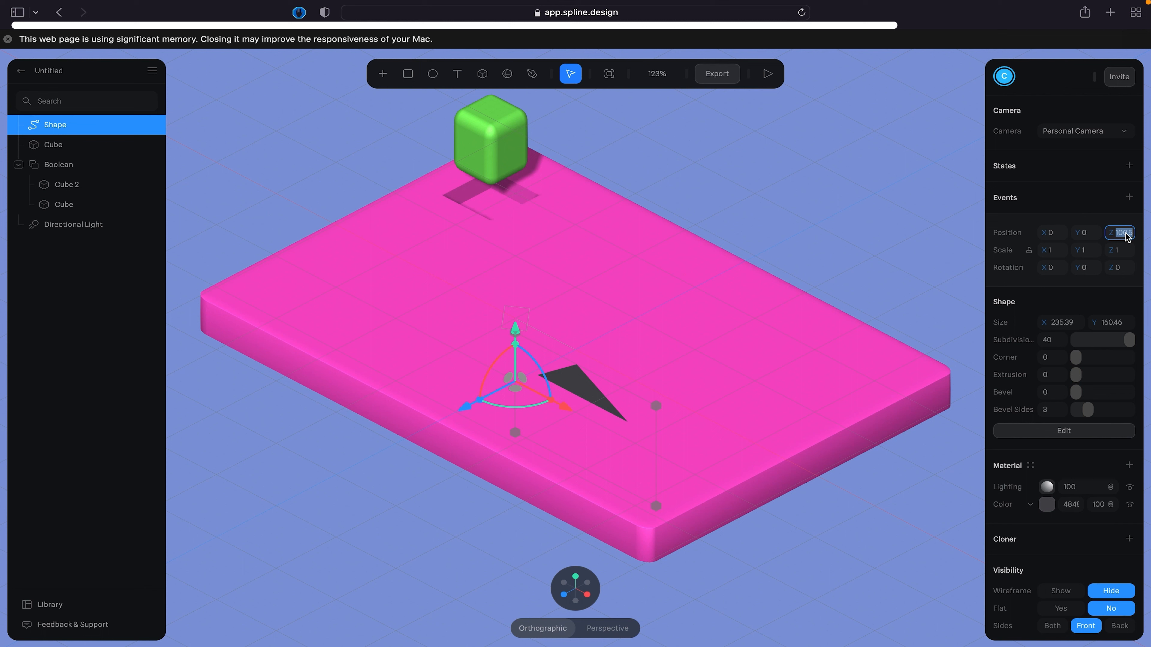
type("0")
key("Return")
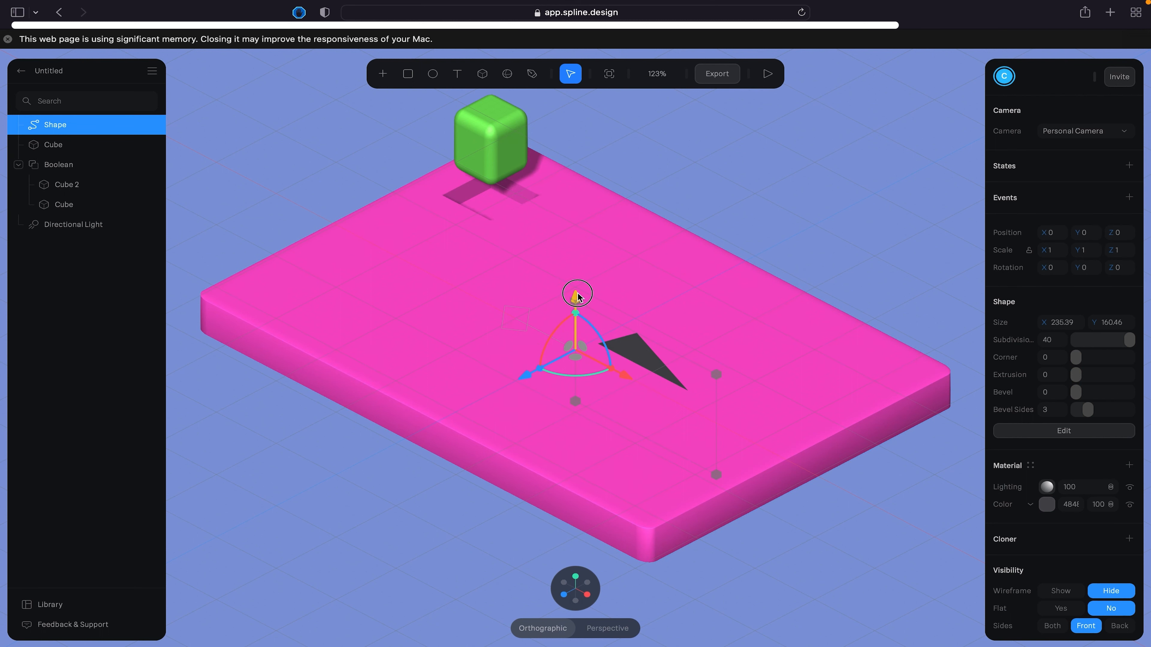
left_click_drag(576, 295, 575, 196)
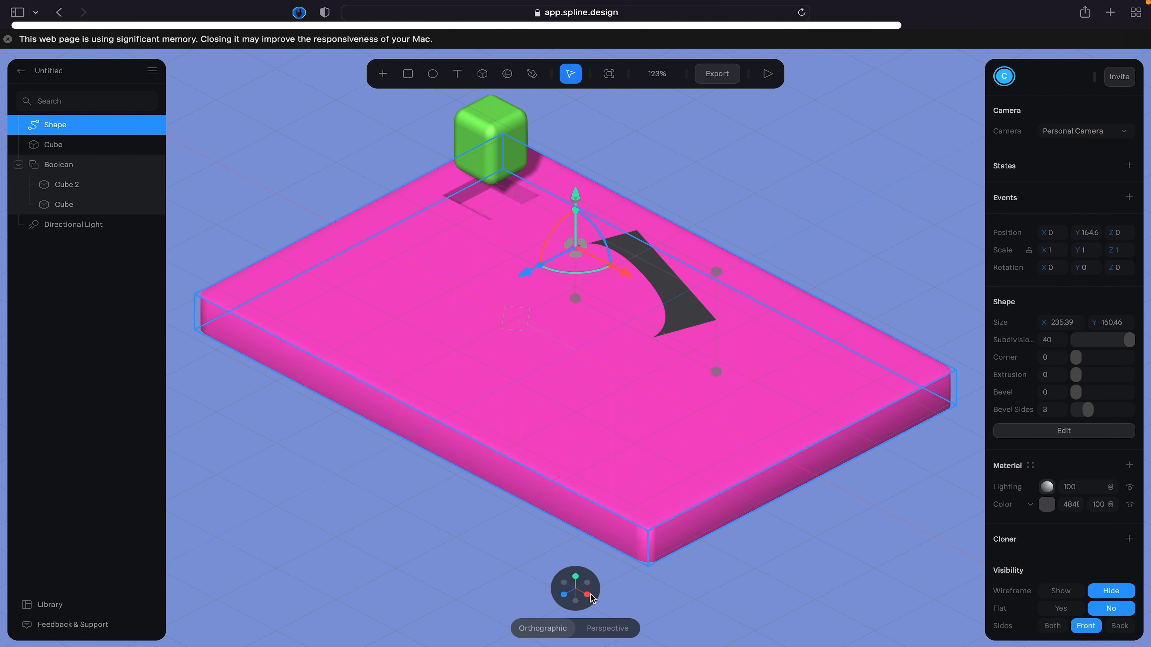
mouse_move(578, 582)
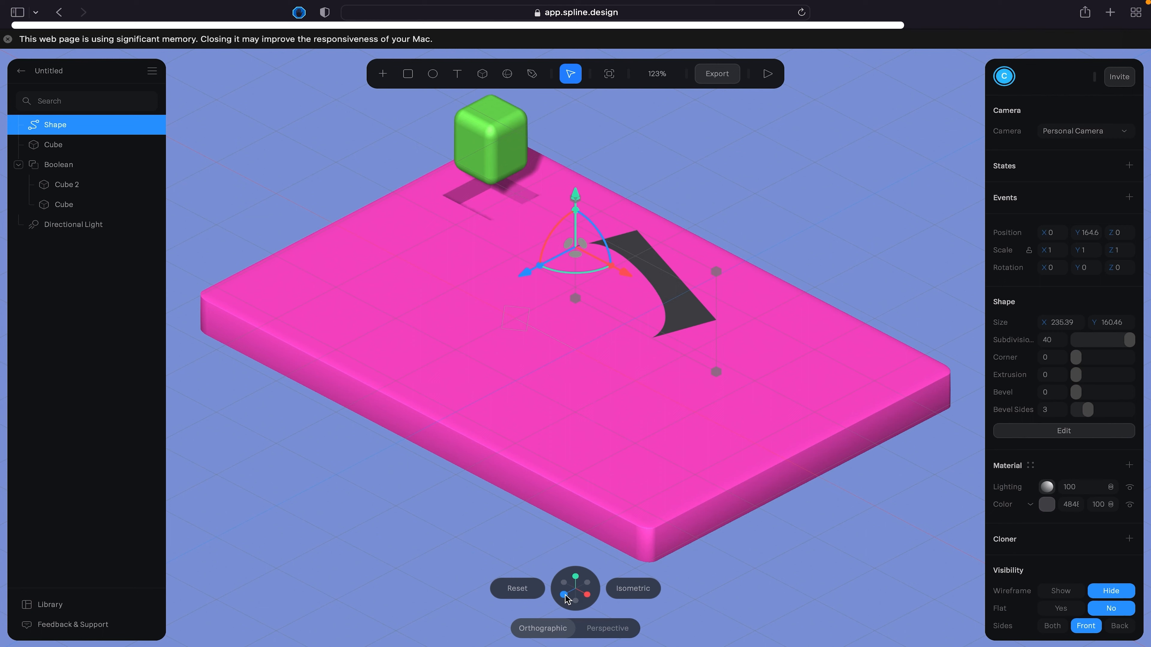
- Switch the scene to the front view and deselect the drawn shape
left_click(565, 598)
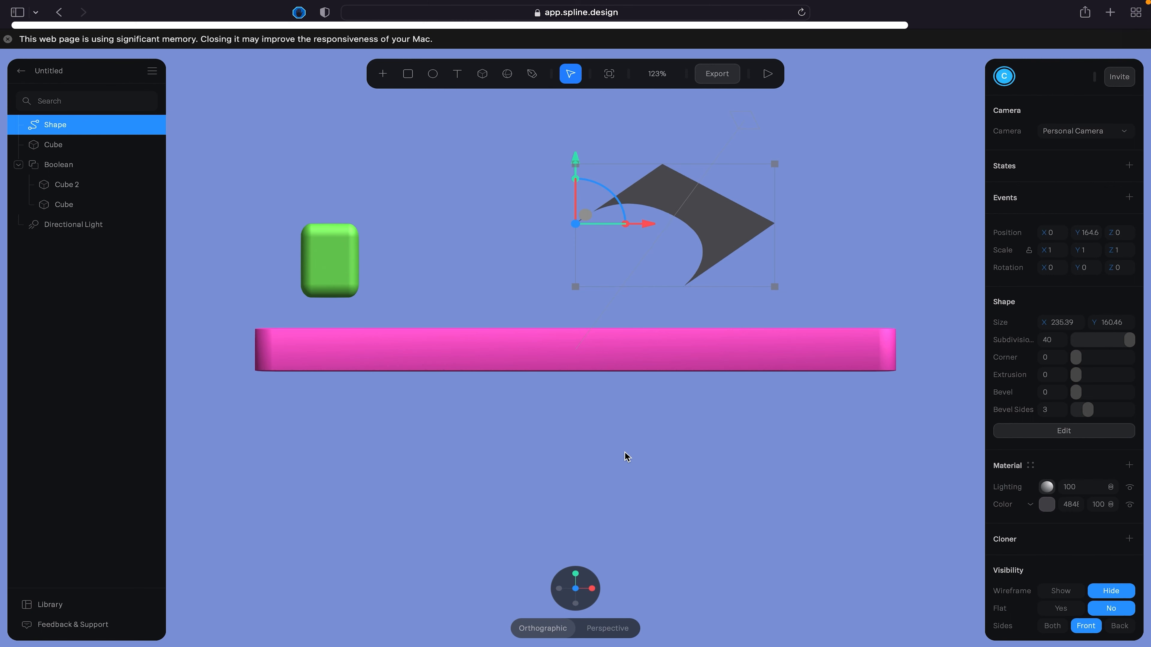
left_click(457, 177)
left_click(532, 73)
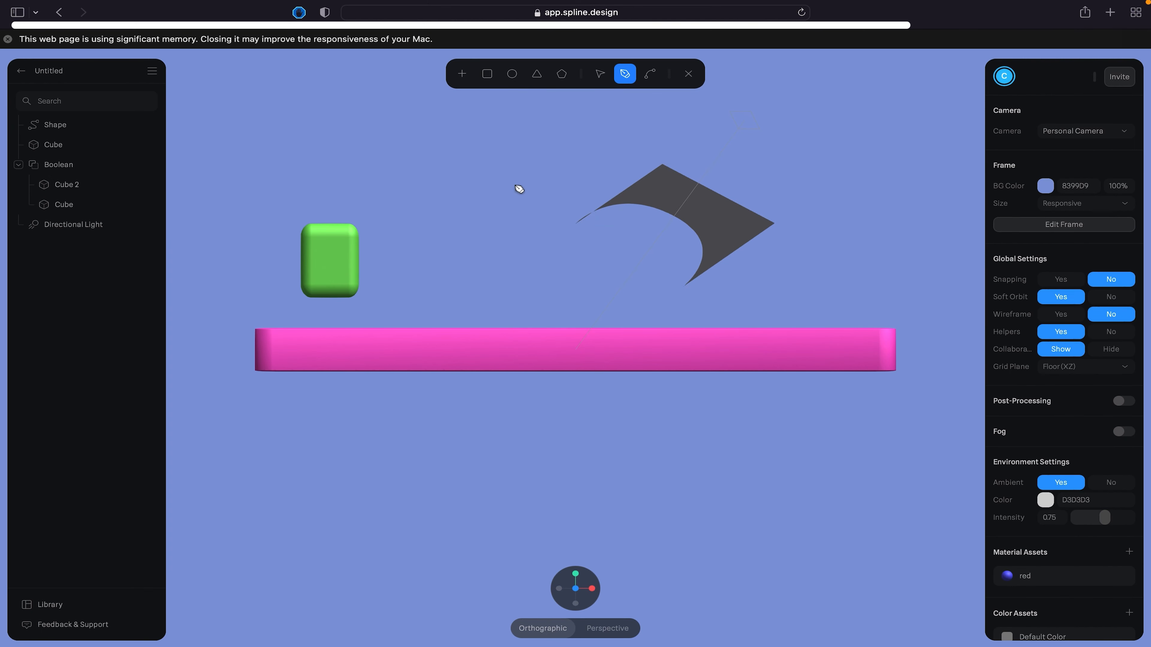
left_click(430, 269)
left_click(429, 177)
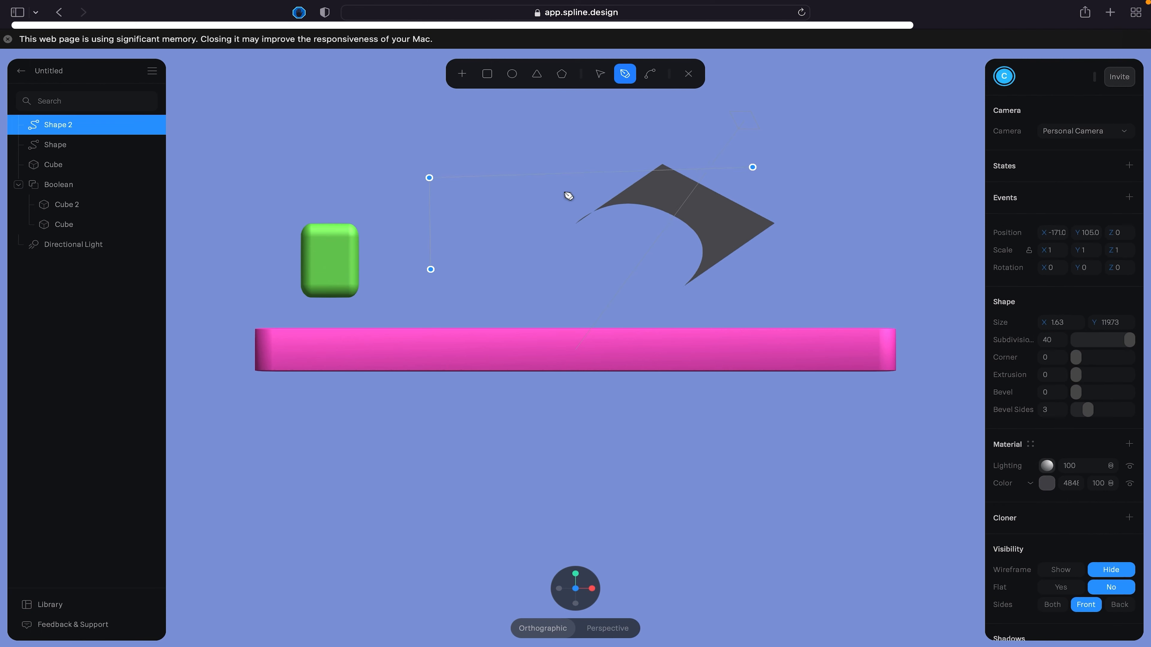
left_click(548, 183)
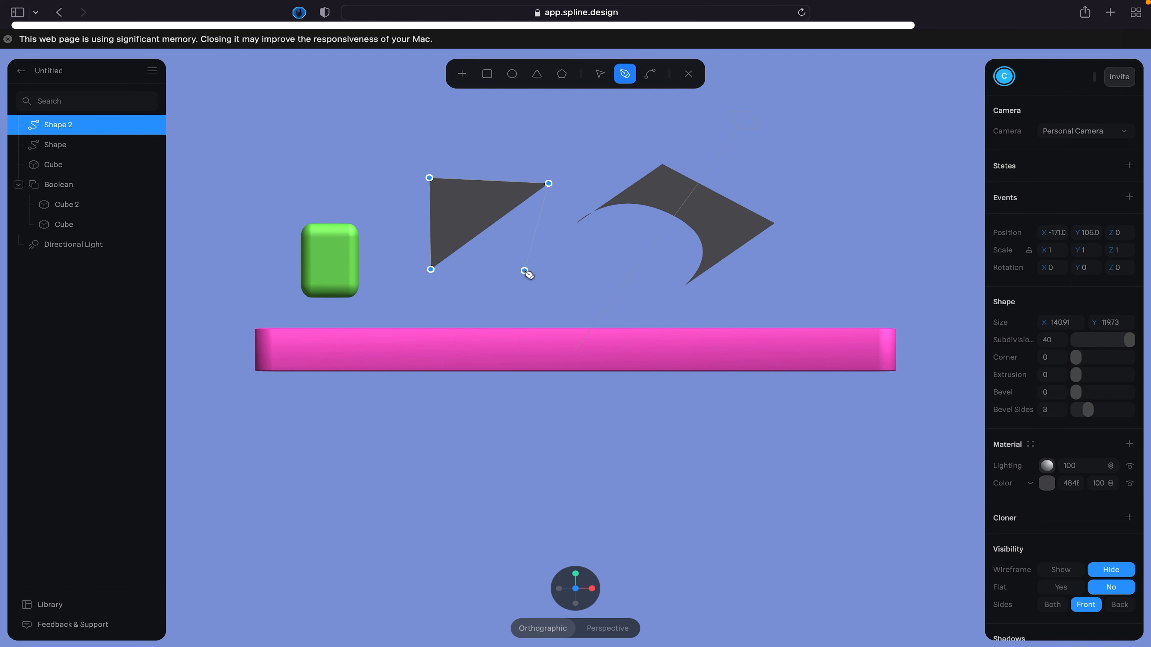
key("super+z")
key("super+z")
key("super+z")
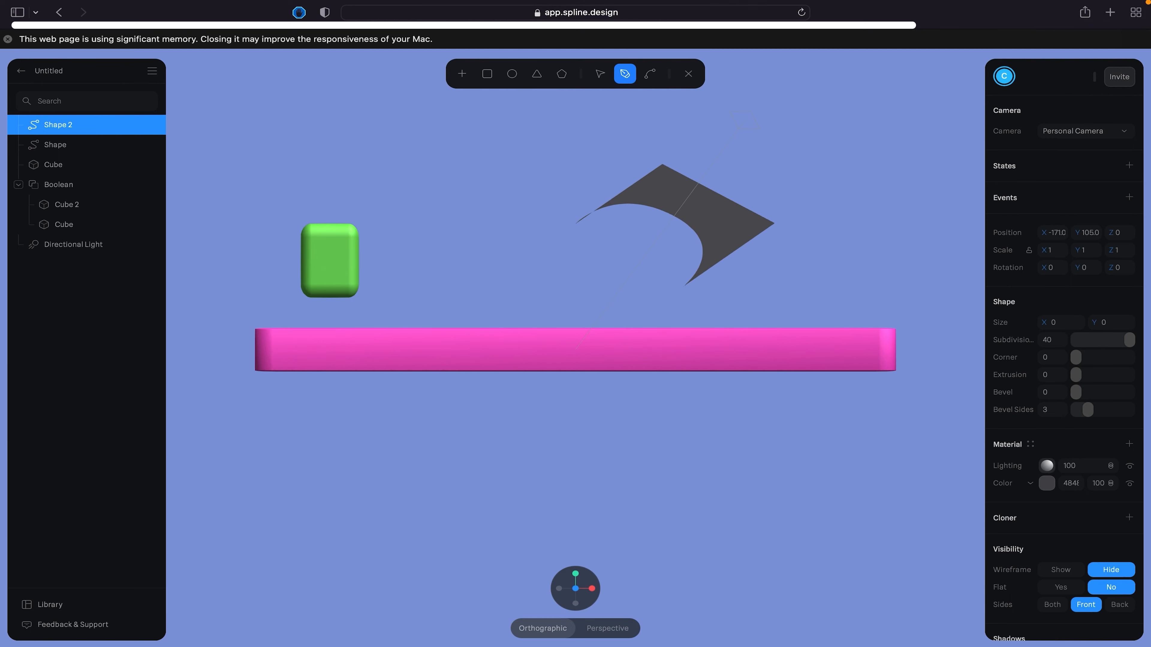
left_click(694, 72)
left_click(896, 153)
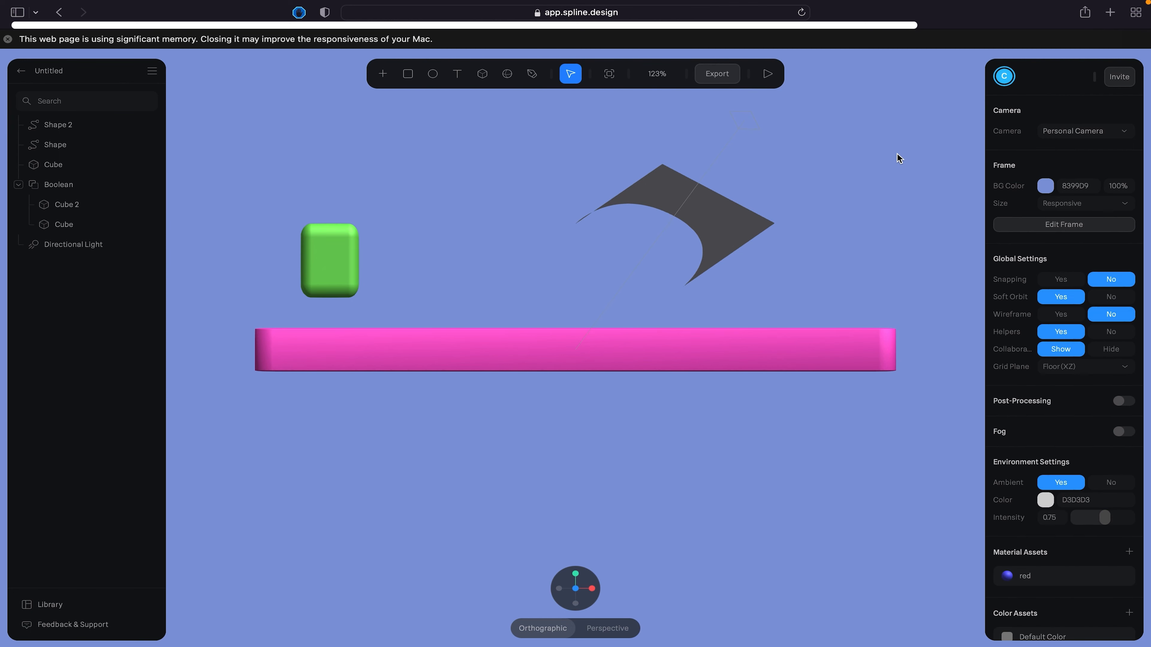
- Turn snapping on, draw a closed right-angled Pen triangle about 129 × 110 beside the green cube, and leave shape editing
left_click(1061, 280)
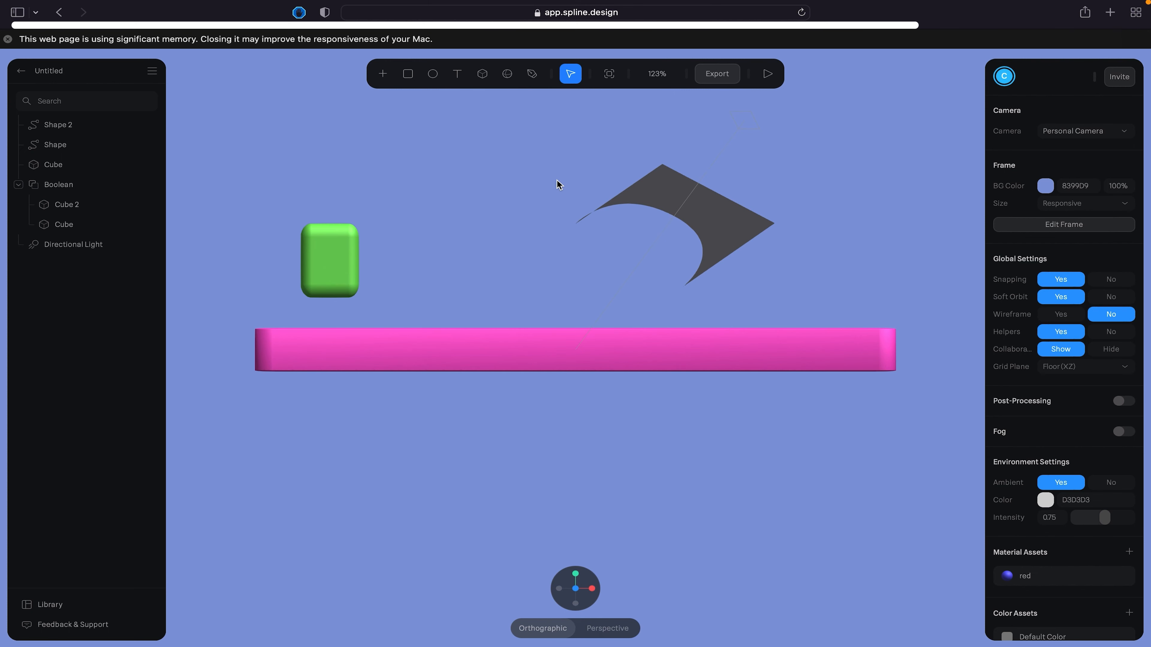
left_click(531, 74)
left_click(410, 266)
left_click(409, 183)
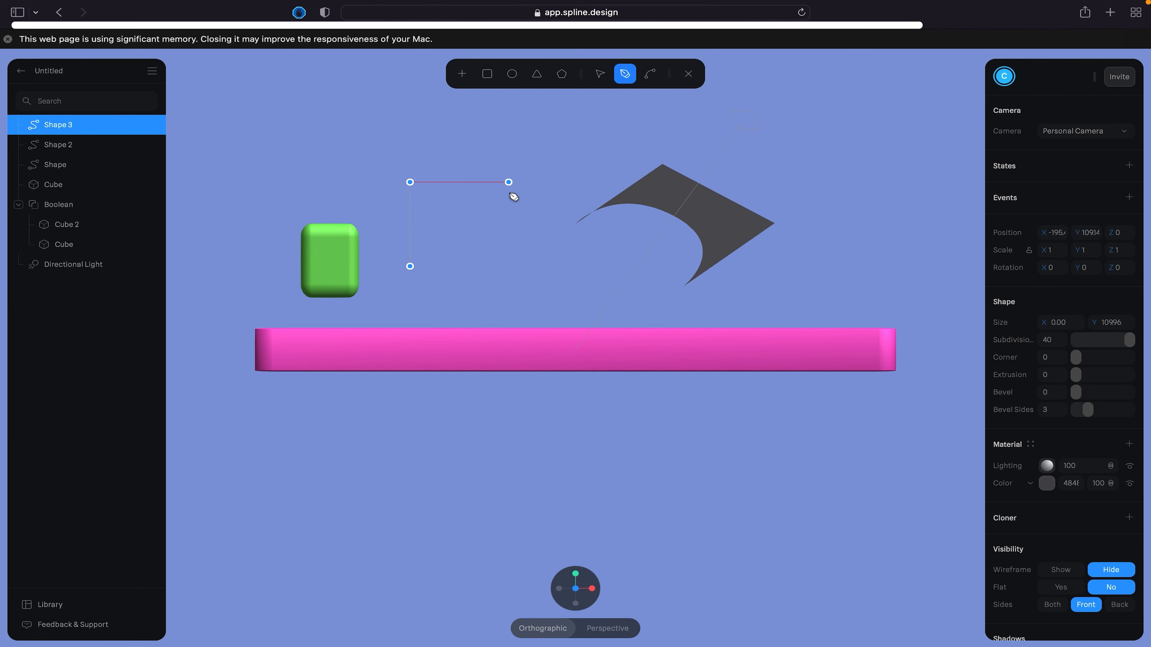
left_click(519, 182)
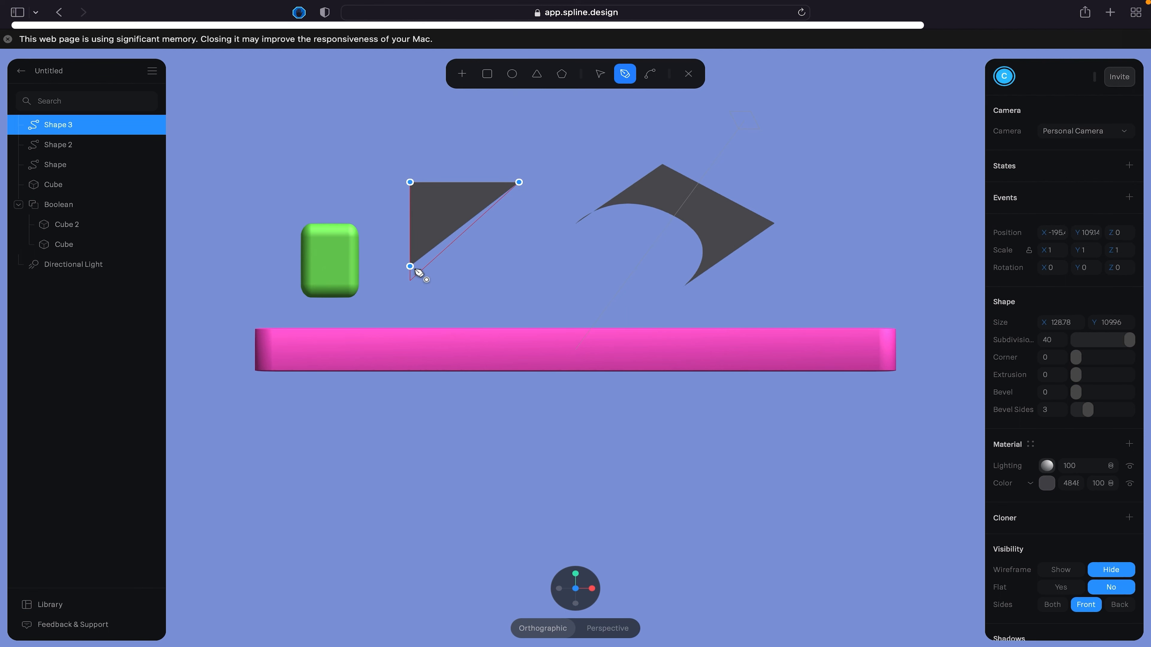
left_click(411, 267)
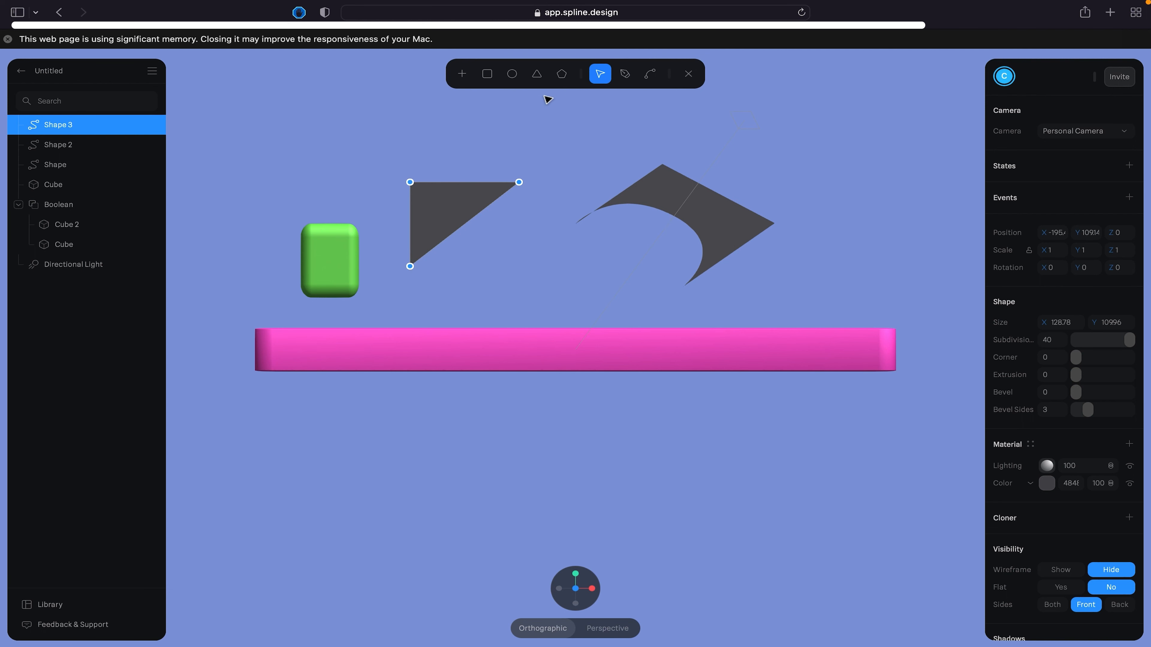
left_click(688, 78)
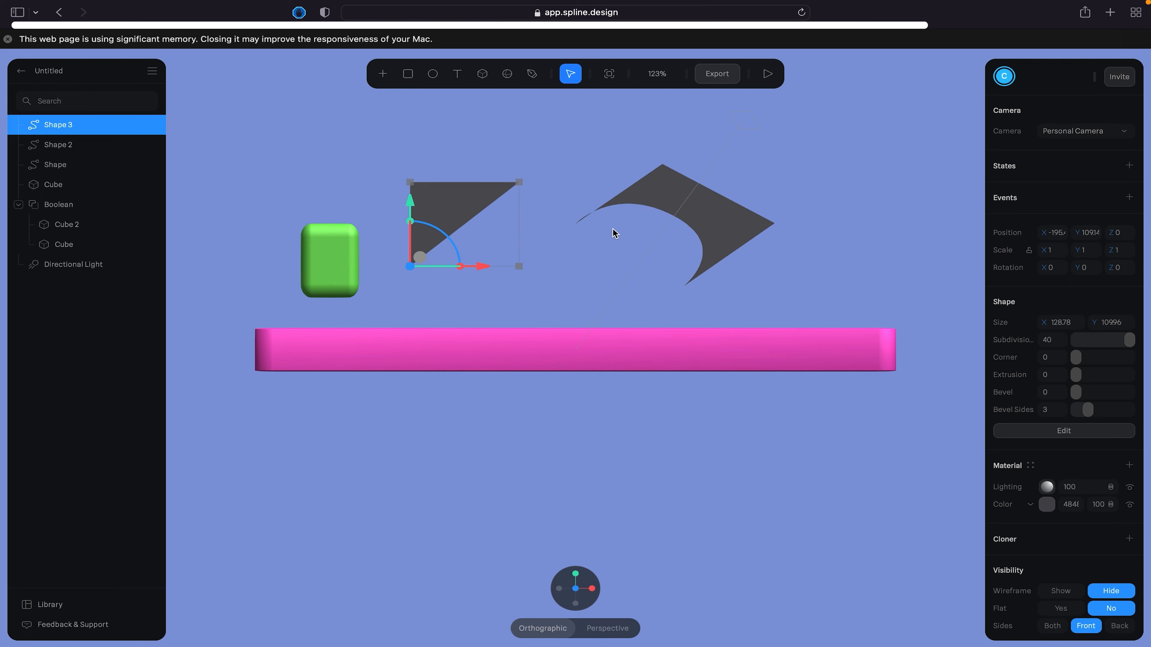
- Set the triangle's extrusion to 89 and add a Linear cloner to it
left_click_drag(614, 234, 578, 255)
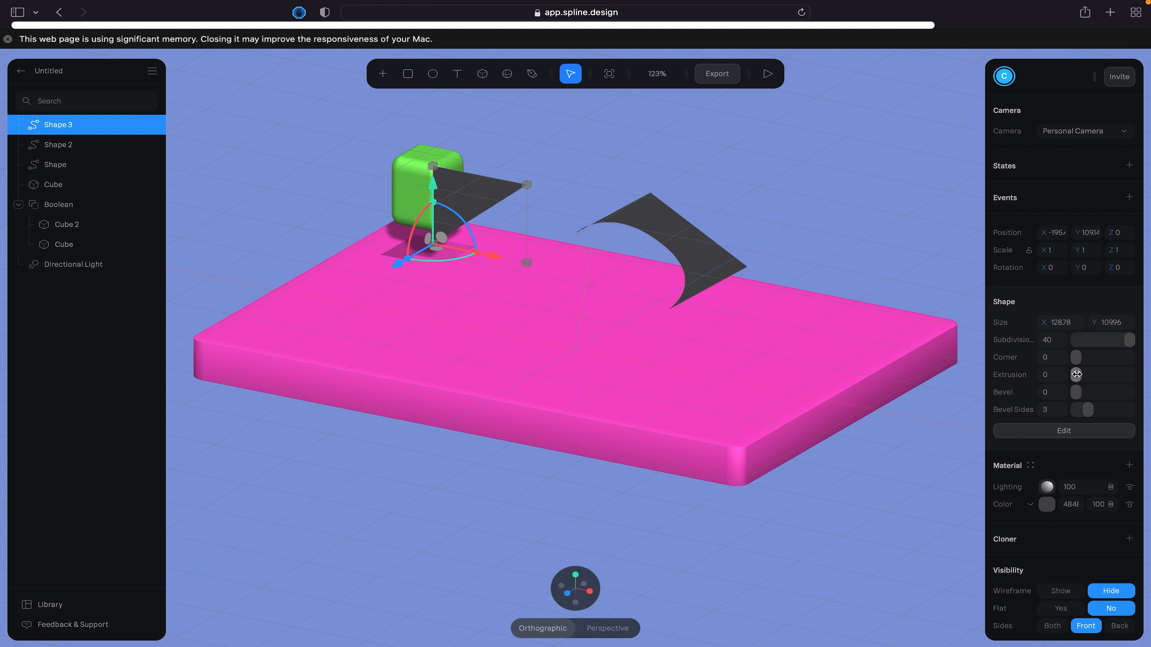
mouse_move(1078, 374)
left_mouse_down()
mouse_move(1113, 374)
mouse_move(1079, 393)
mouse_move(1100, 392)
mouse_move(1070, 395)
left_mouse_up()
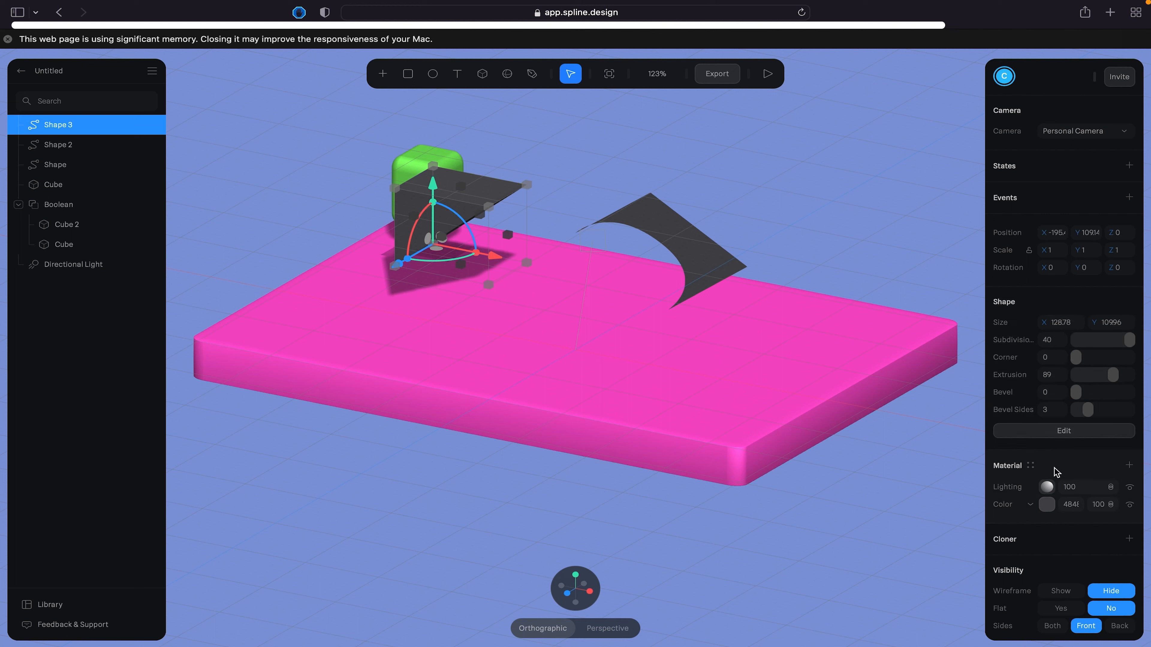
scroll(1055, 469, "down", 2)
scroll(1059, 465, "down", 3)
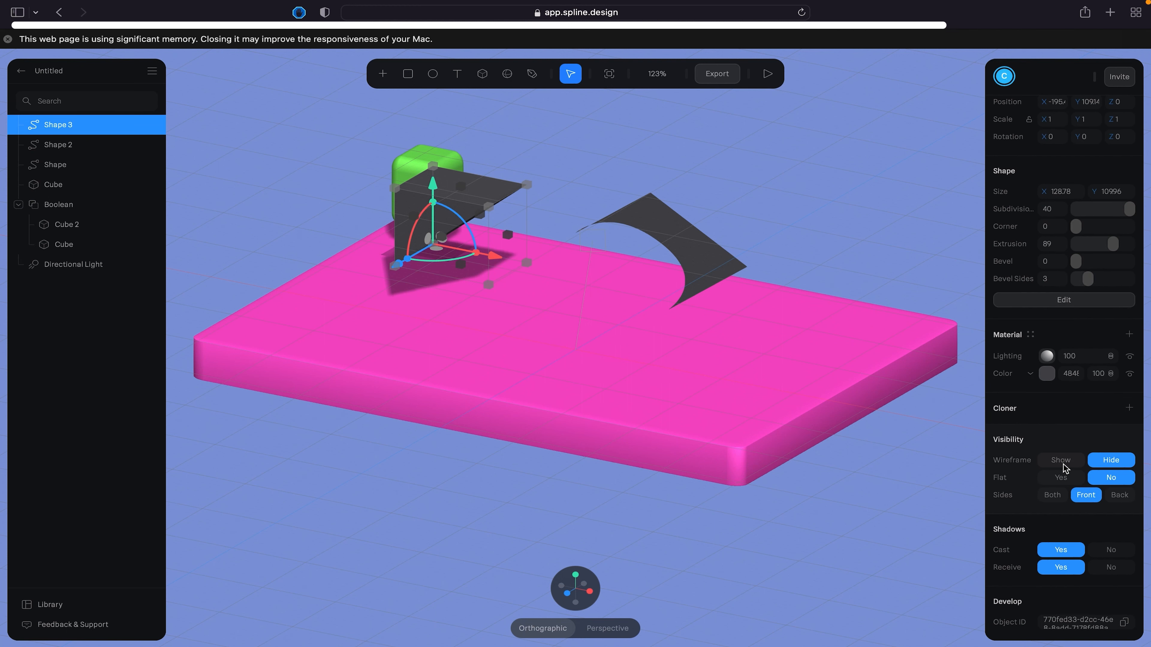
left_click(1129, 408)
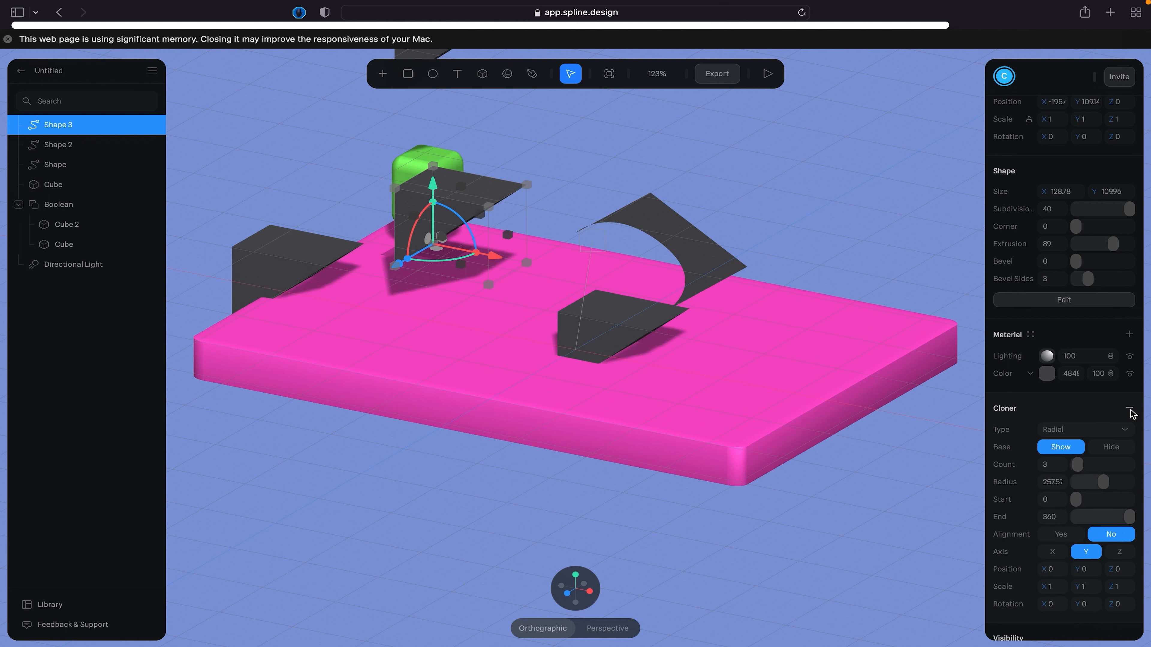
left_click(1080, 426)
left_click(1070, 439)
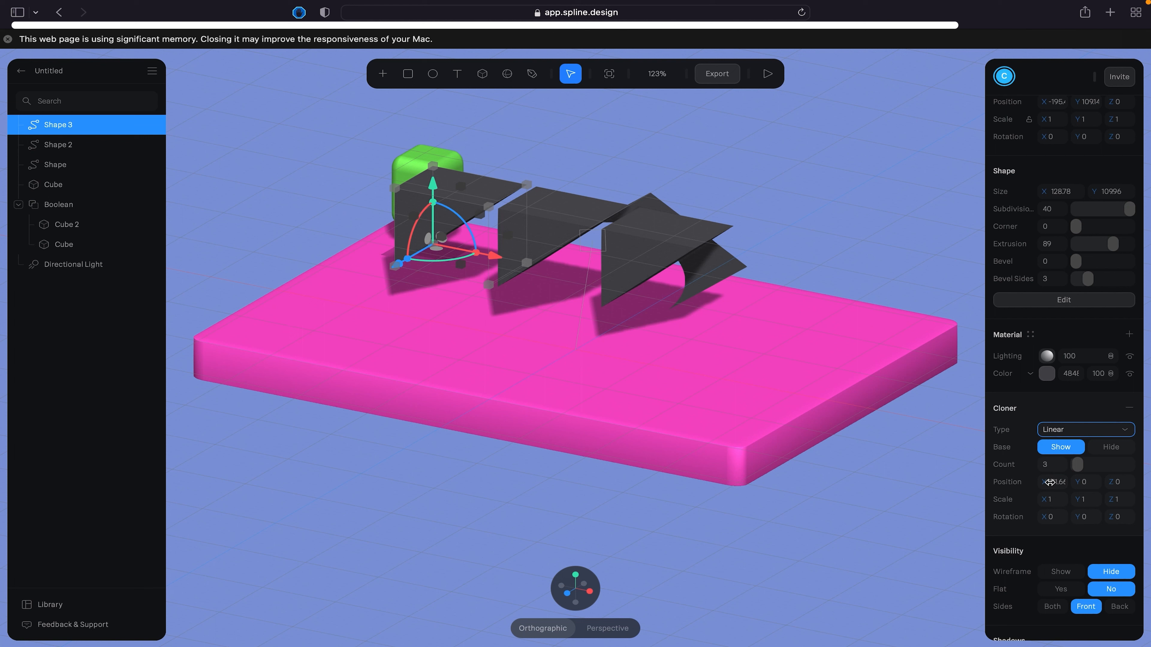
- Set the triangle cloner's X position to 120
left_click(1040, 483)
left_click(1051, 482)
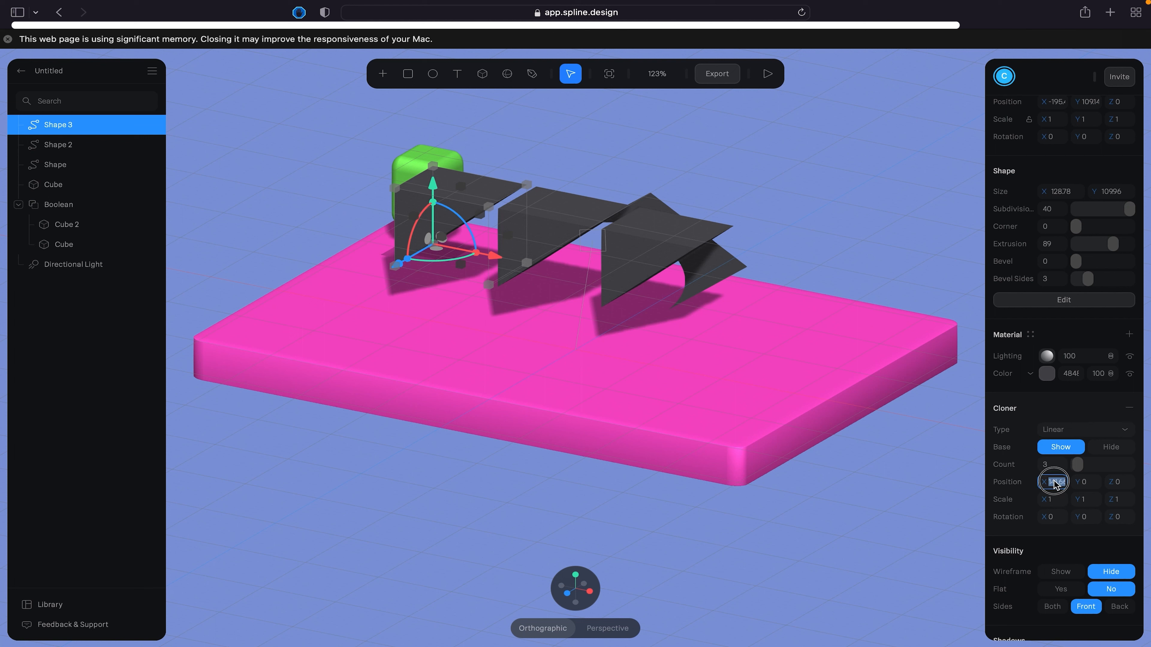
type("120")
key("Return")
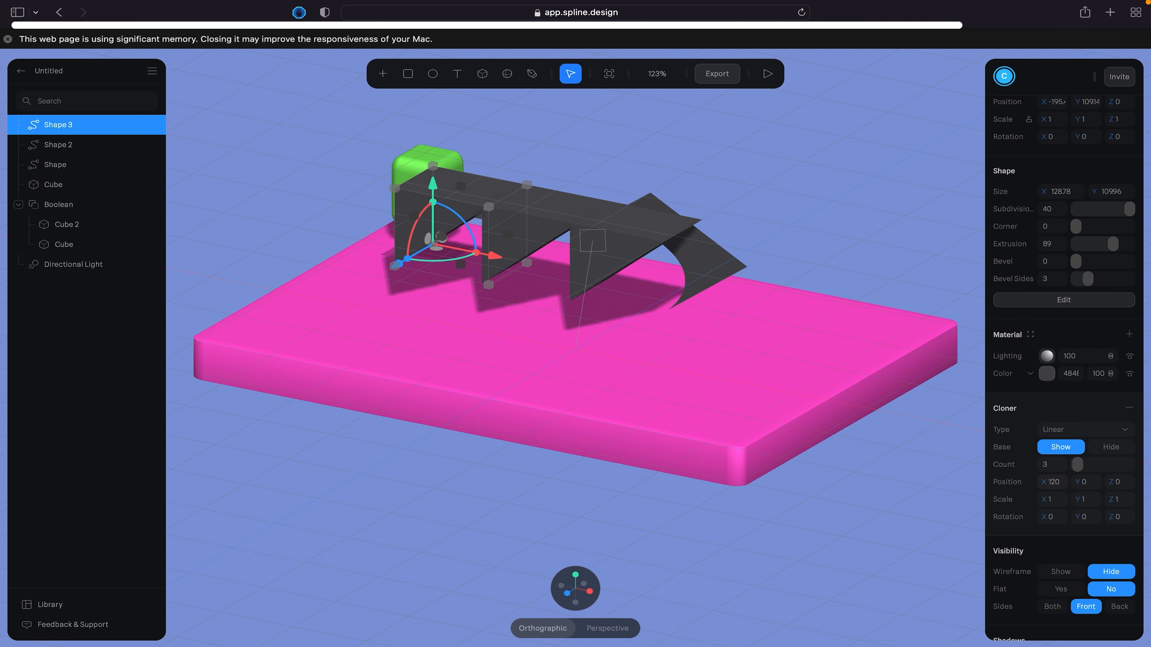
- Try spacing the triangle's clones with an X position of 600
left_click(1053, 484)
type("600")
key("Return")
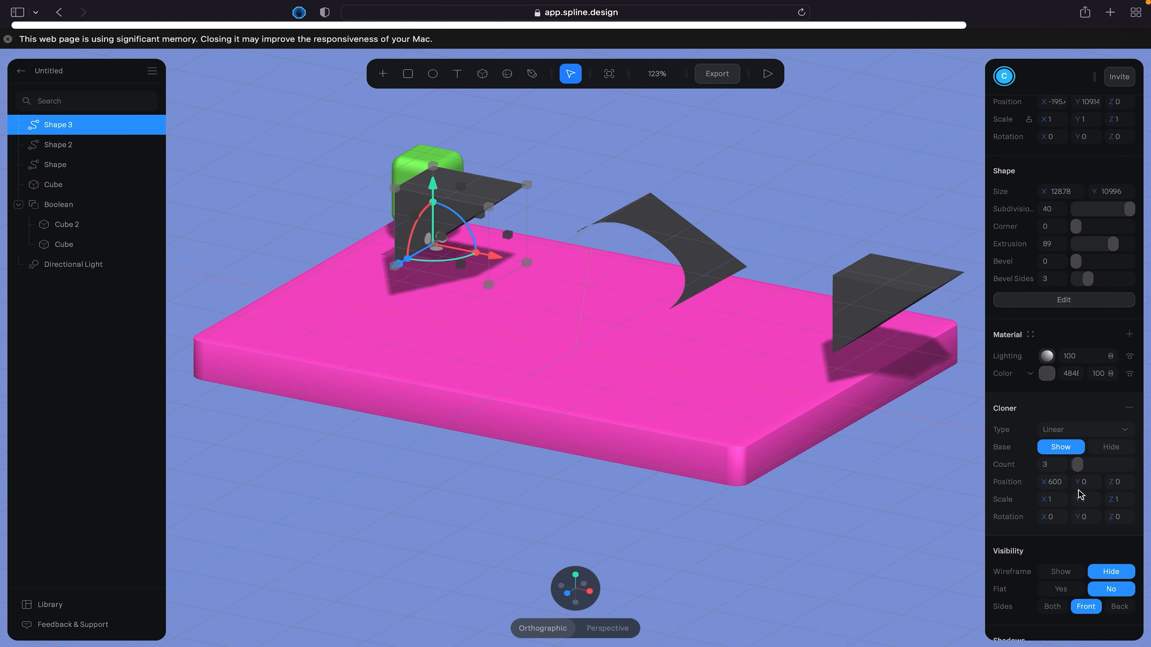
- Set the triangle cloner's Y rotation to 90
left_click(1088, 518)
type("90")
key("Return")
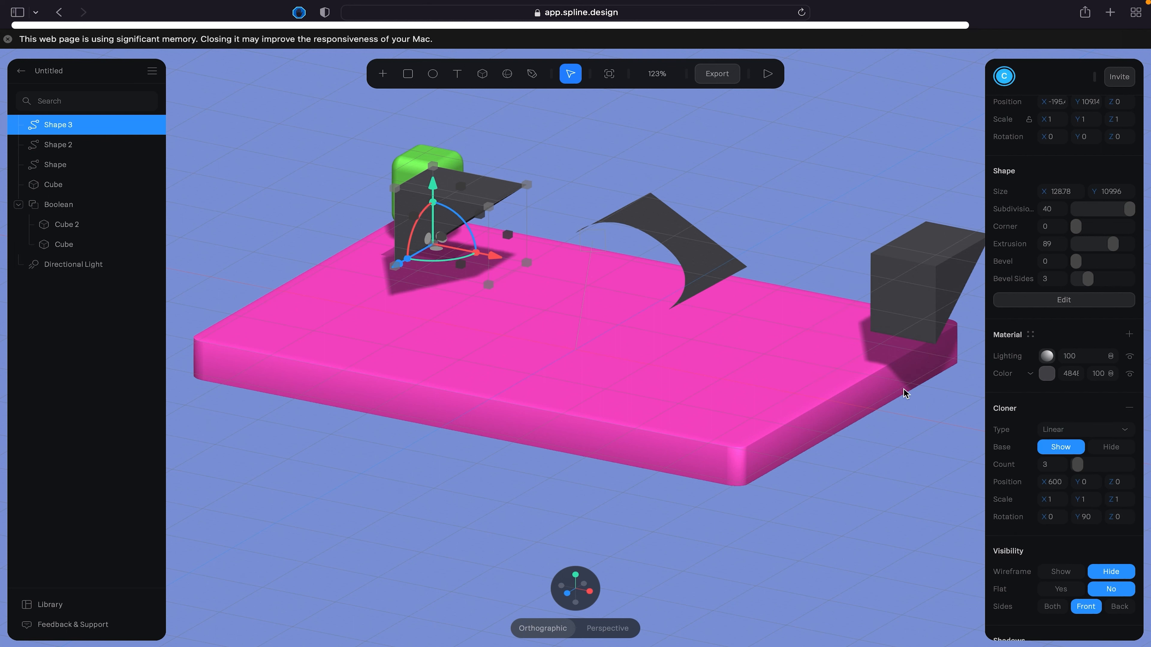
- Try 60 as the cloner's X position and set it back to 120
scroll(725, 311, "down", 5)
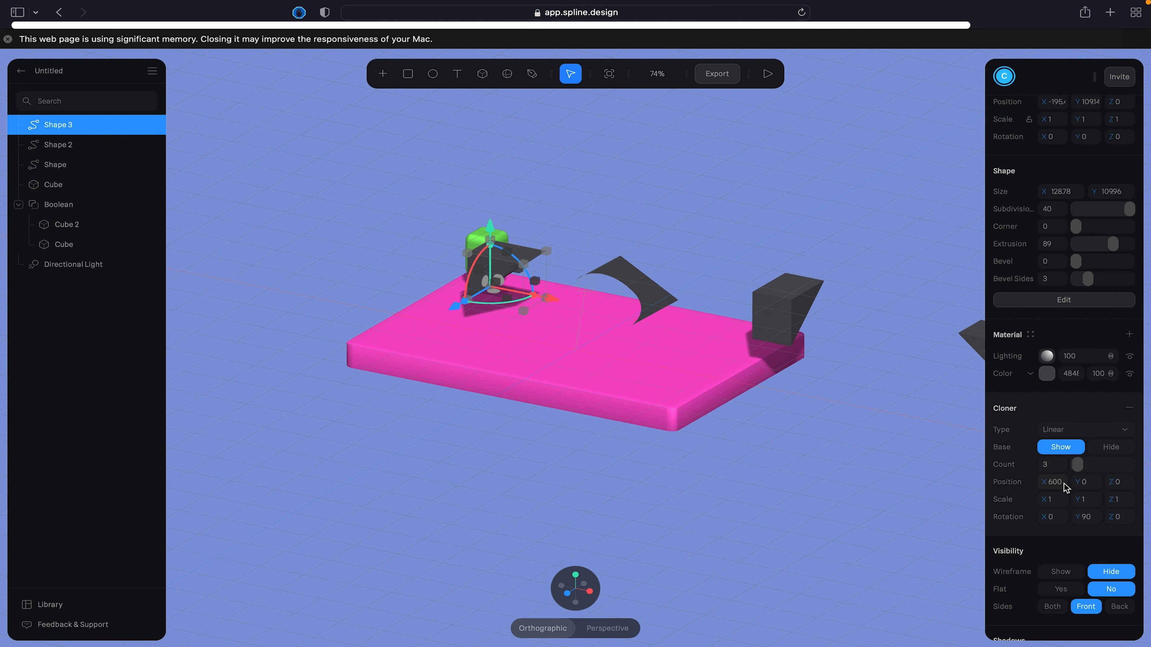
left_click(1065, 487)
type("60")
key("Return")
left_click(1061, 486)
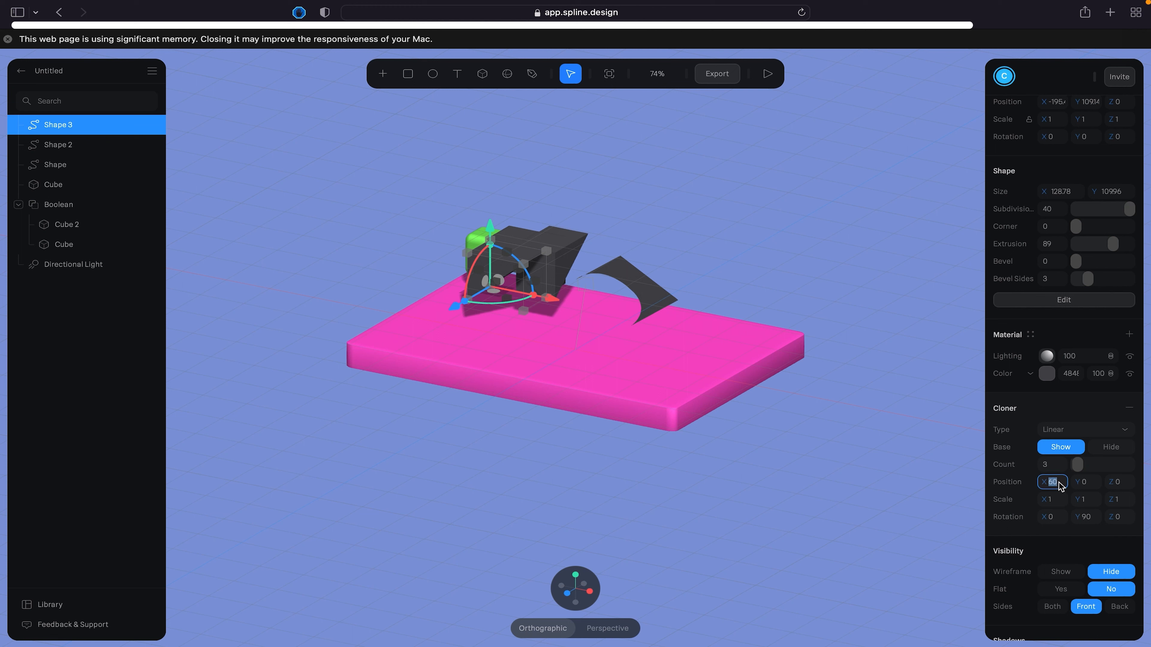
type("12")
key("Return")
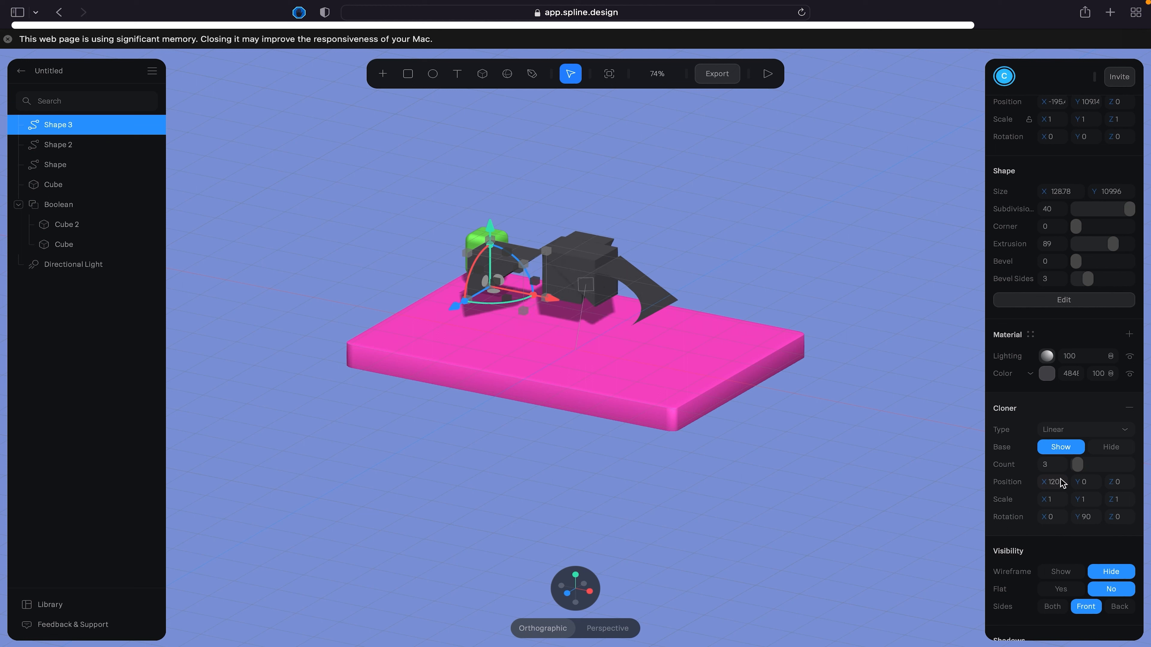
- Set the cloner's Y and Z positions to 120 each
left_click(1090, 482)
type("120")
key("Return")
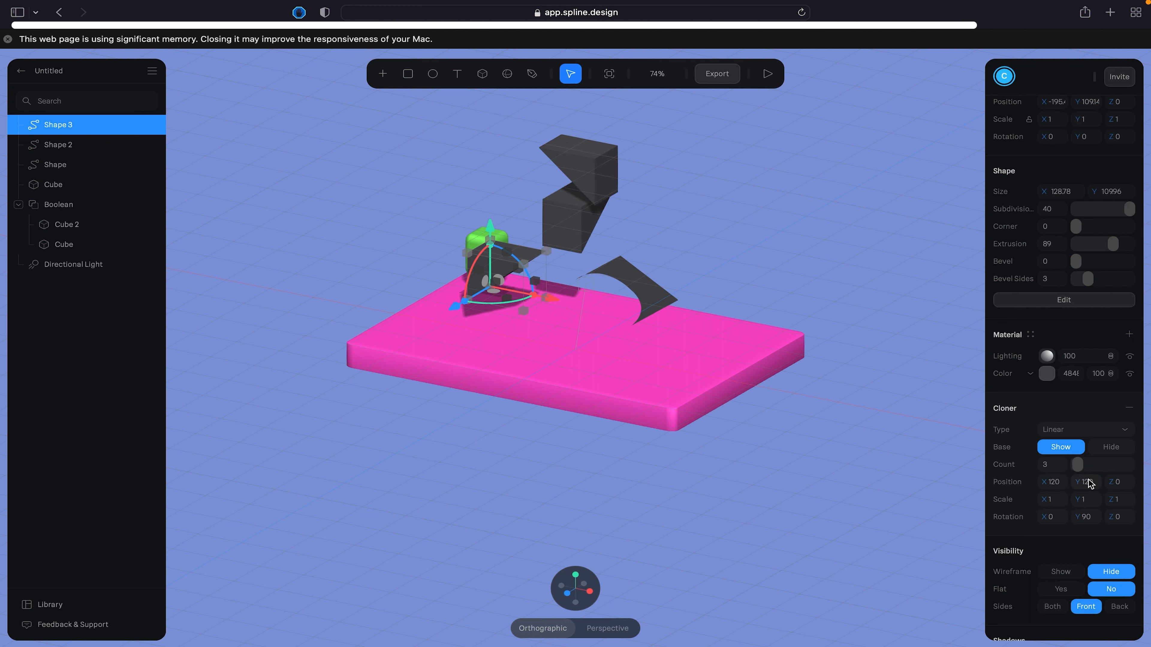
left_click(1125, 479)
type("120")
key("Return")
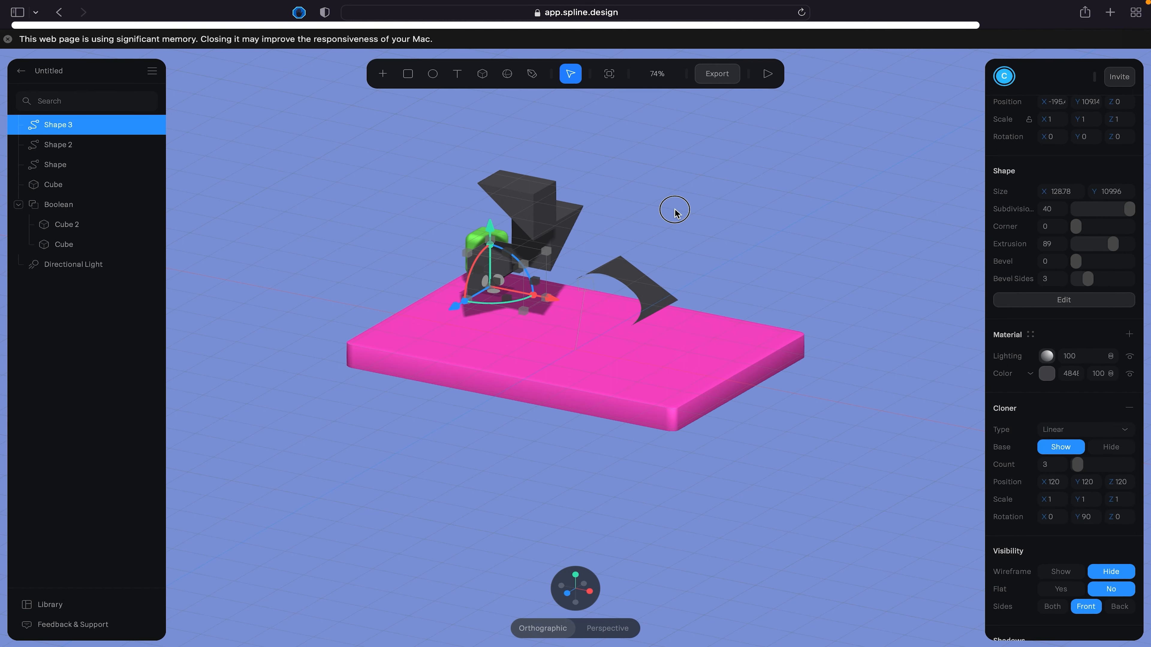
- Delete the curved Pen shape above the middle of the slab
left_click_drag(675, 209, 675, 238, "alt")
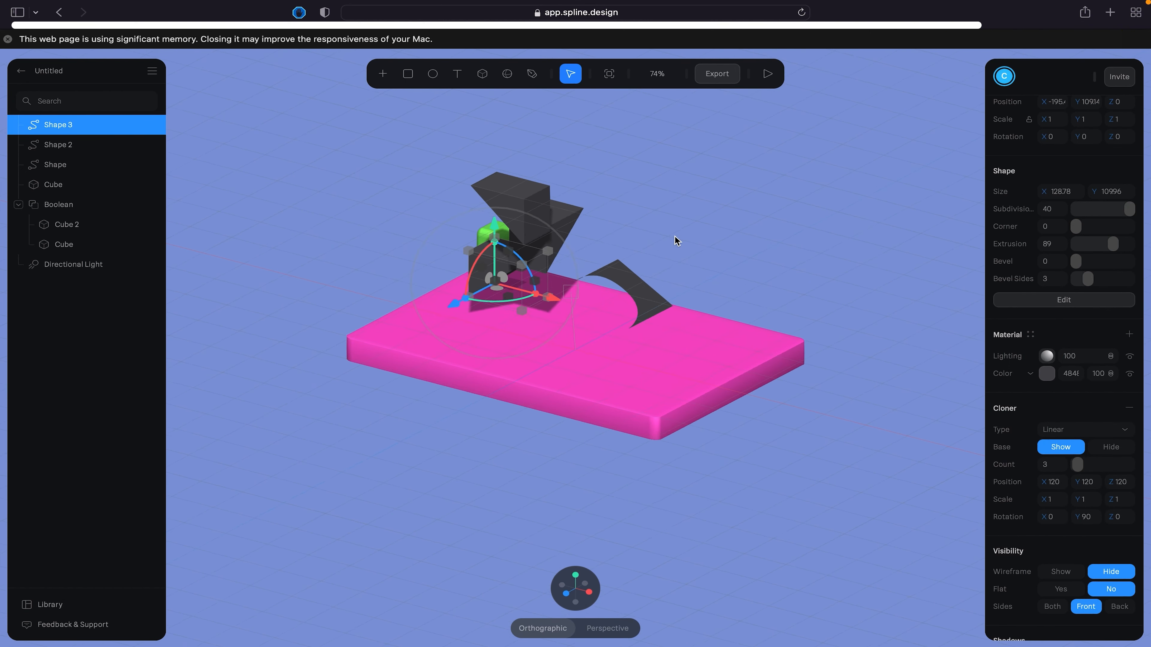
left_click(641, 285)
key("Delete")
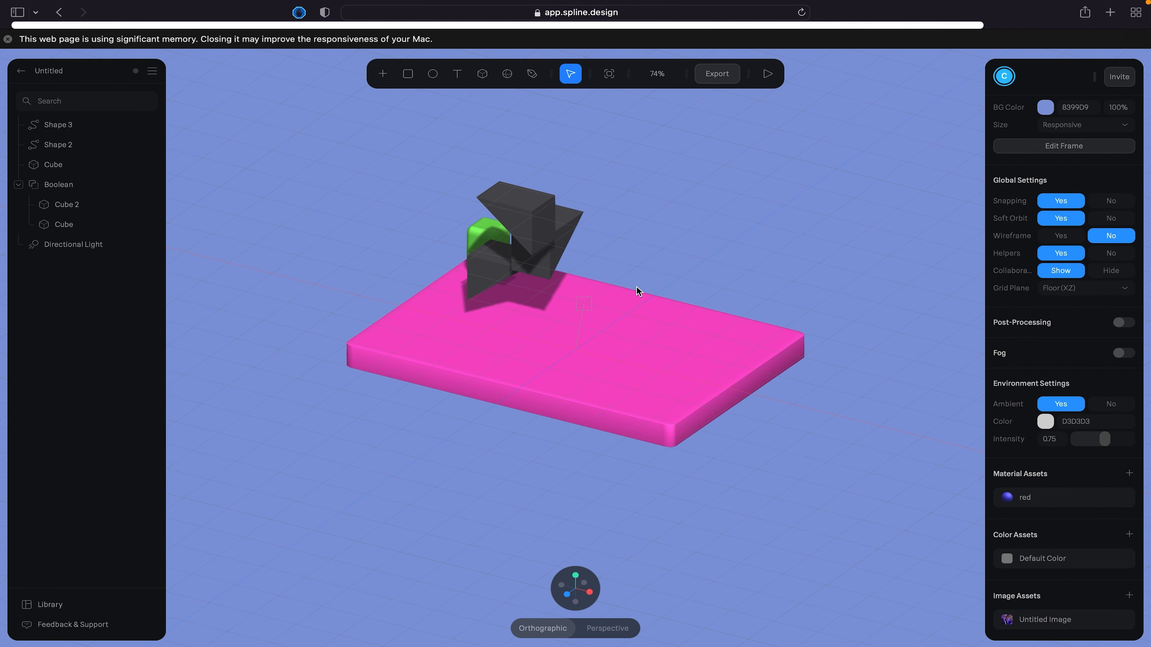
scroll(636, 285, "up", 5)
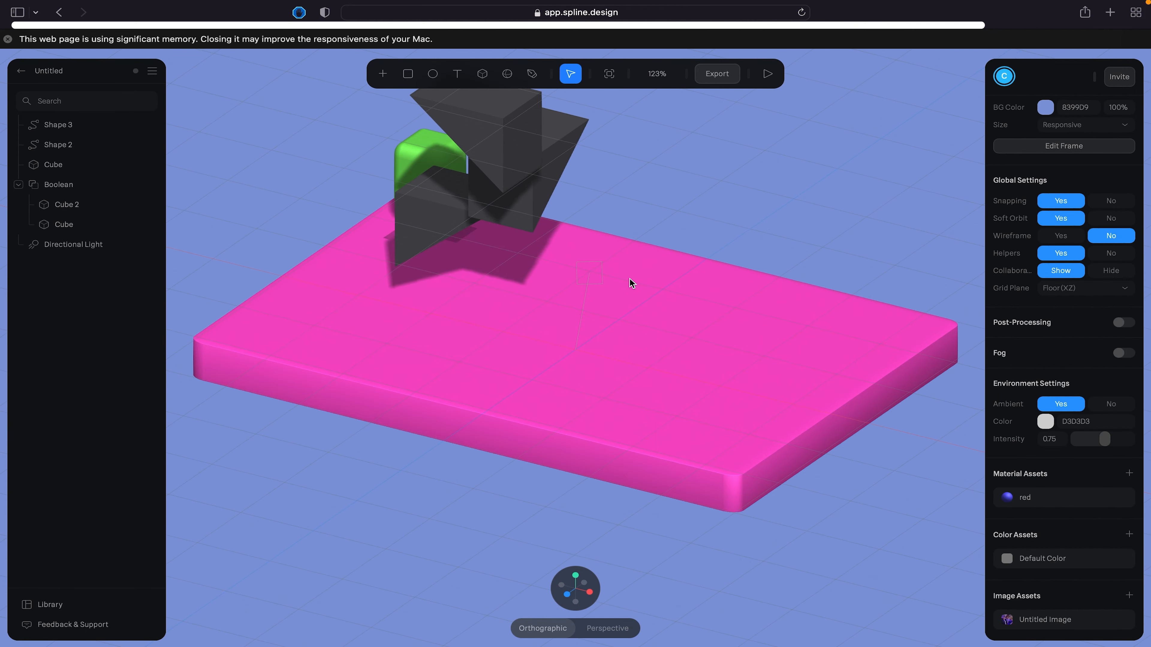
left_click(528, 205)
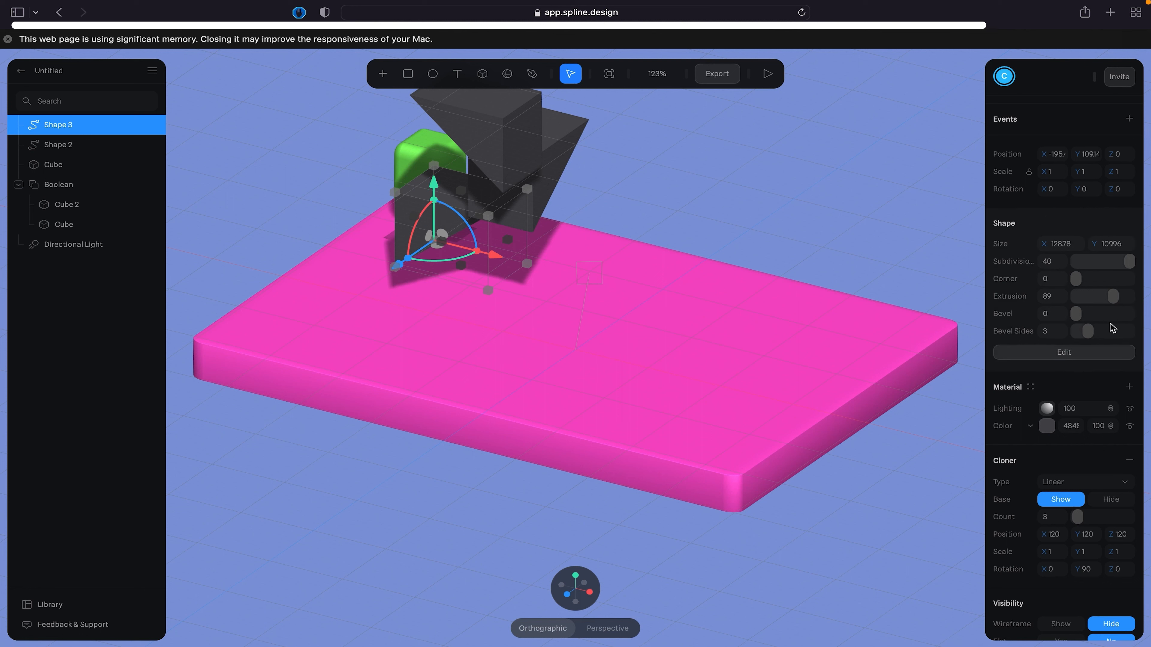
scroll(1092, 440, "down", 5)
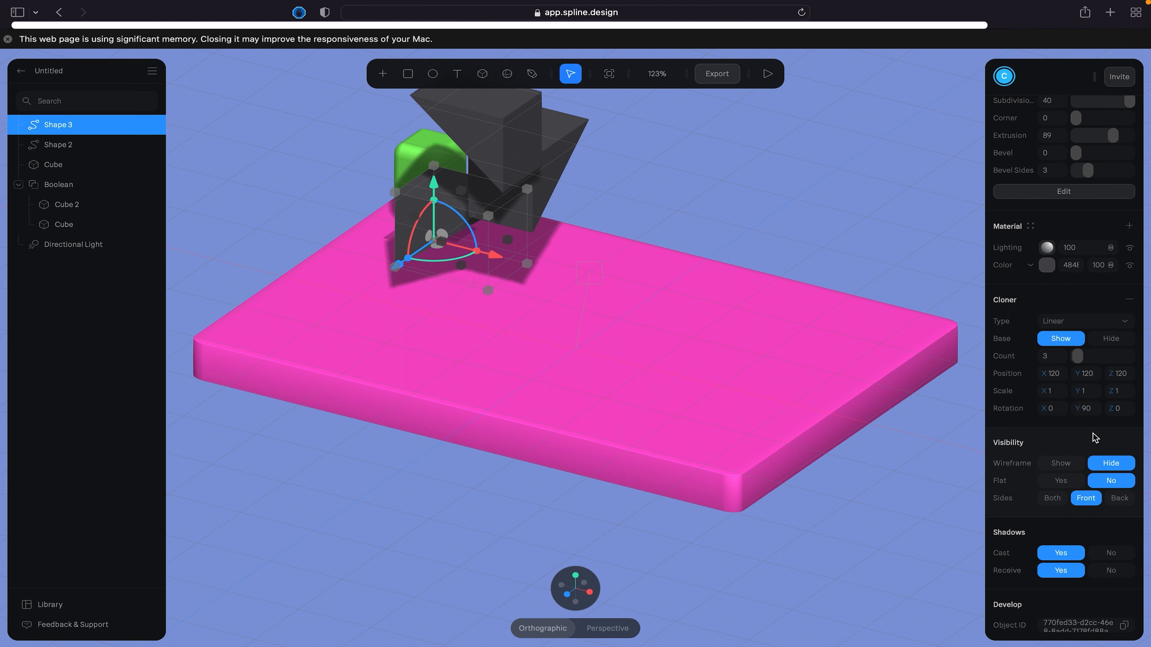
scroll(1092, 436, "up", 6)
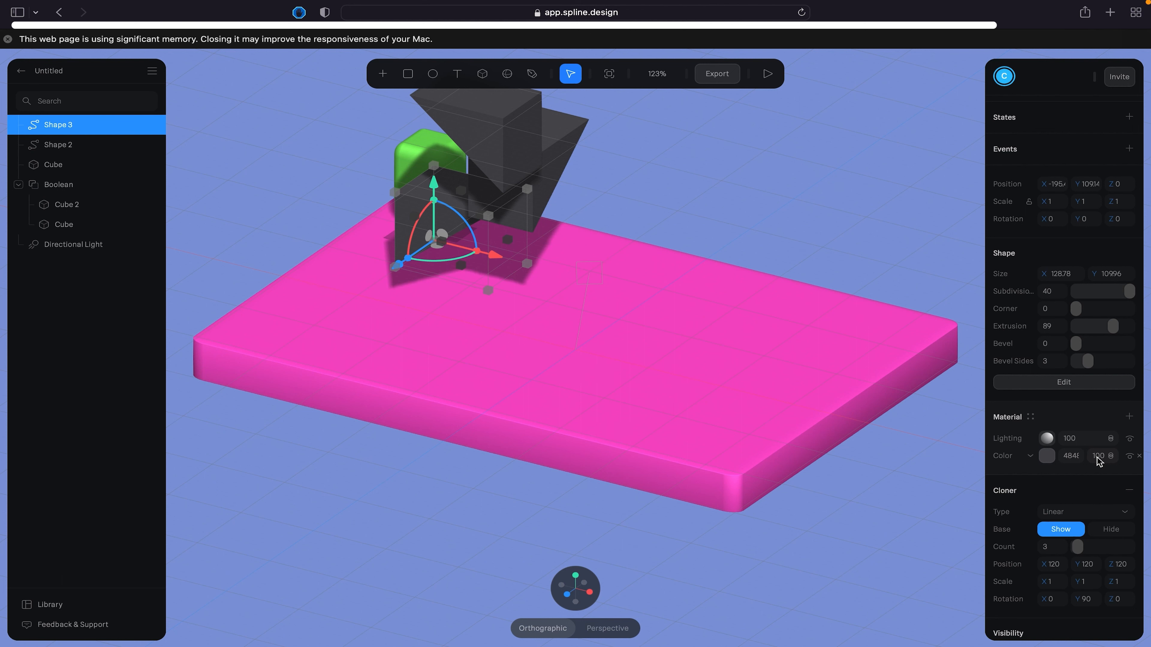
- Move the cloned triangle along the X axis to about X 305.7, at the slab's far end from the green cube
scroll(824, 350, "down", 3)
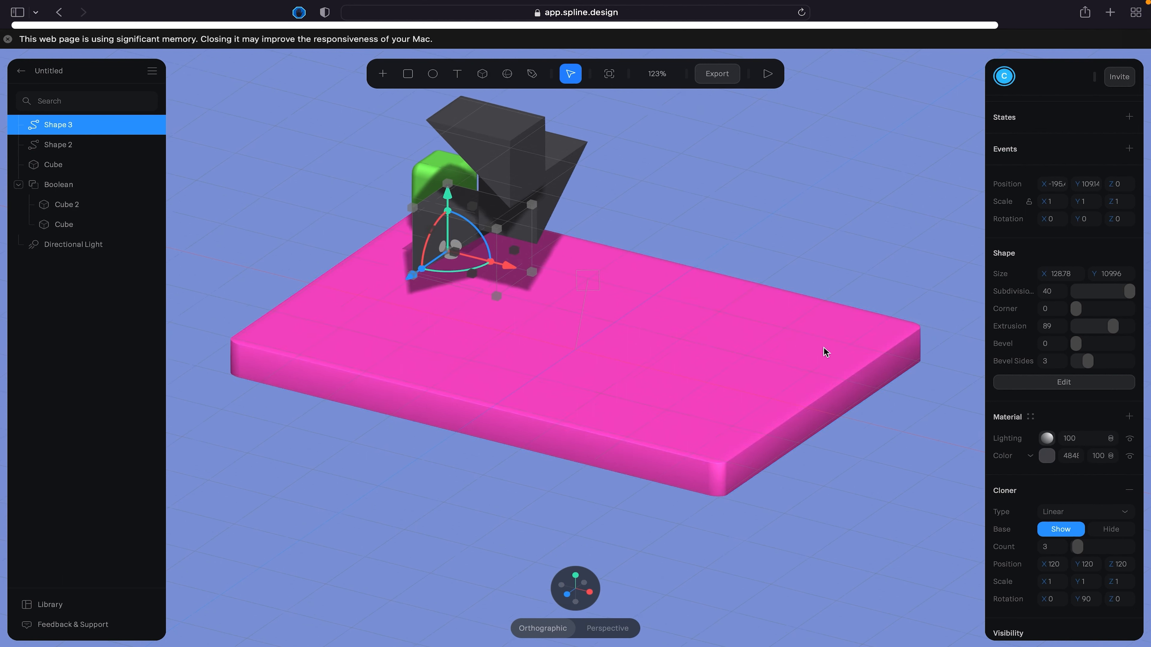
left_click(625, 171)
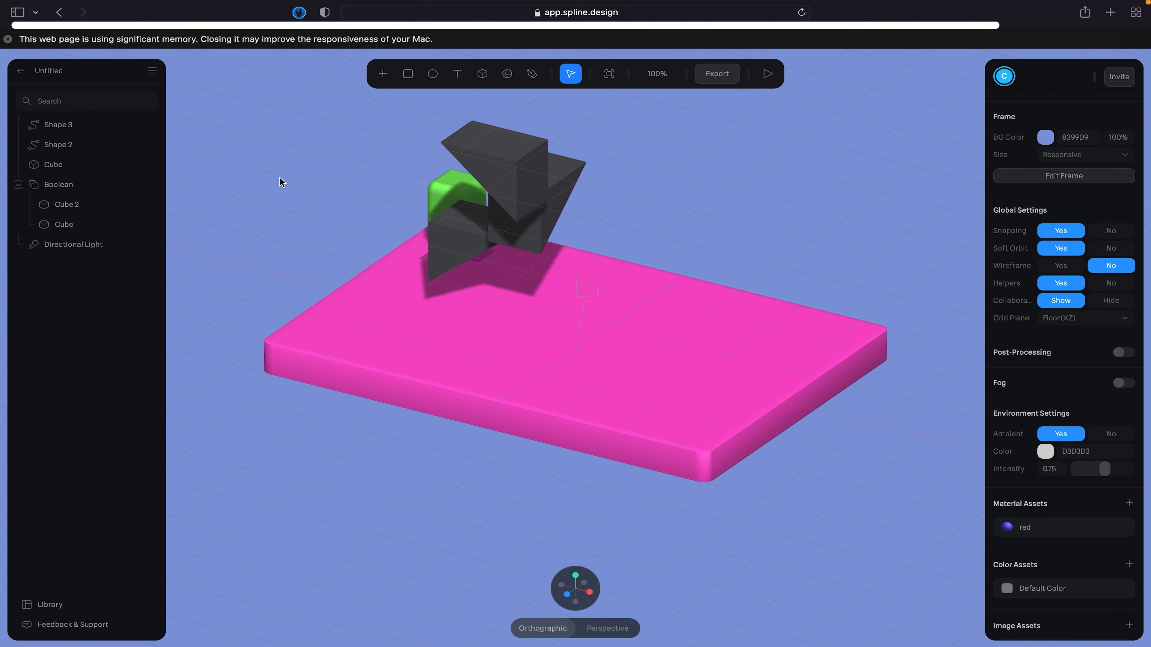
left_click(439, 248)
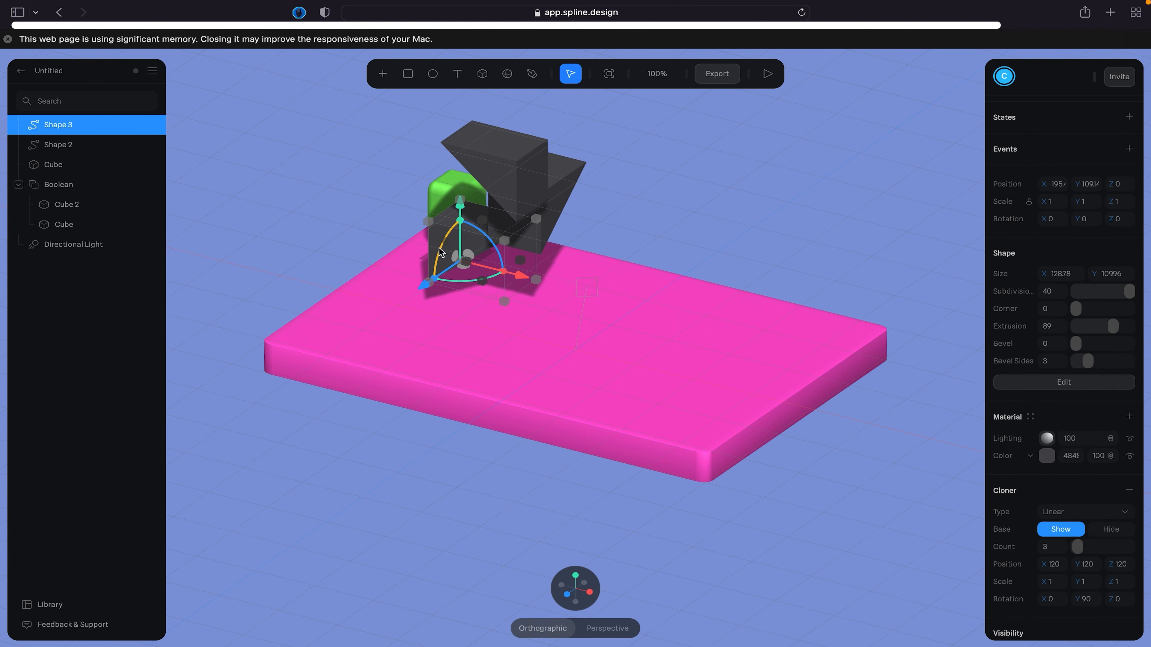
left_click_drag(517, 280, 817, 350)
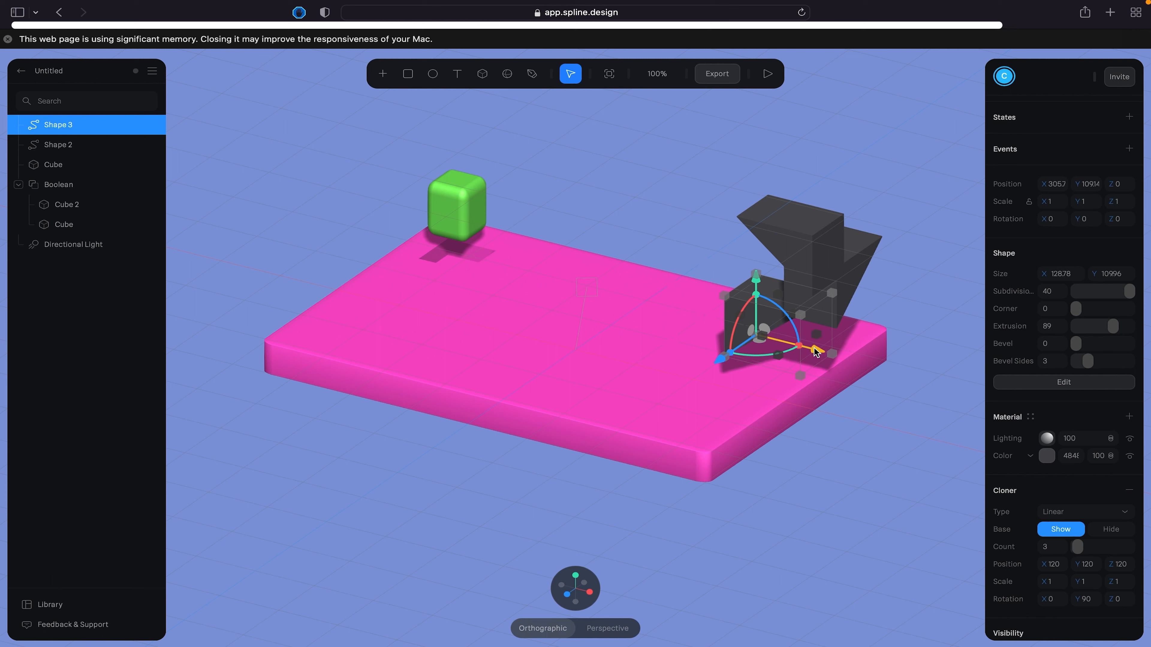
- Turn on the animated turntable in the Public URL export settings and update the published scene
left_click(836, 502)
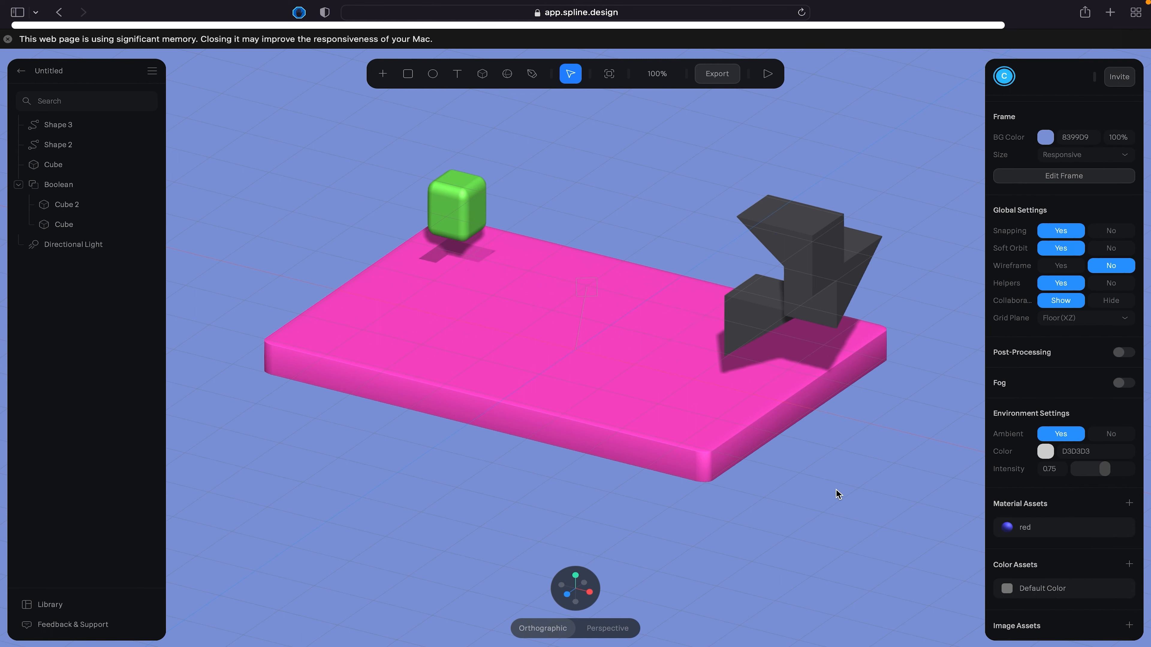
left_click(718, 75)
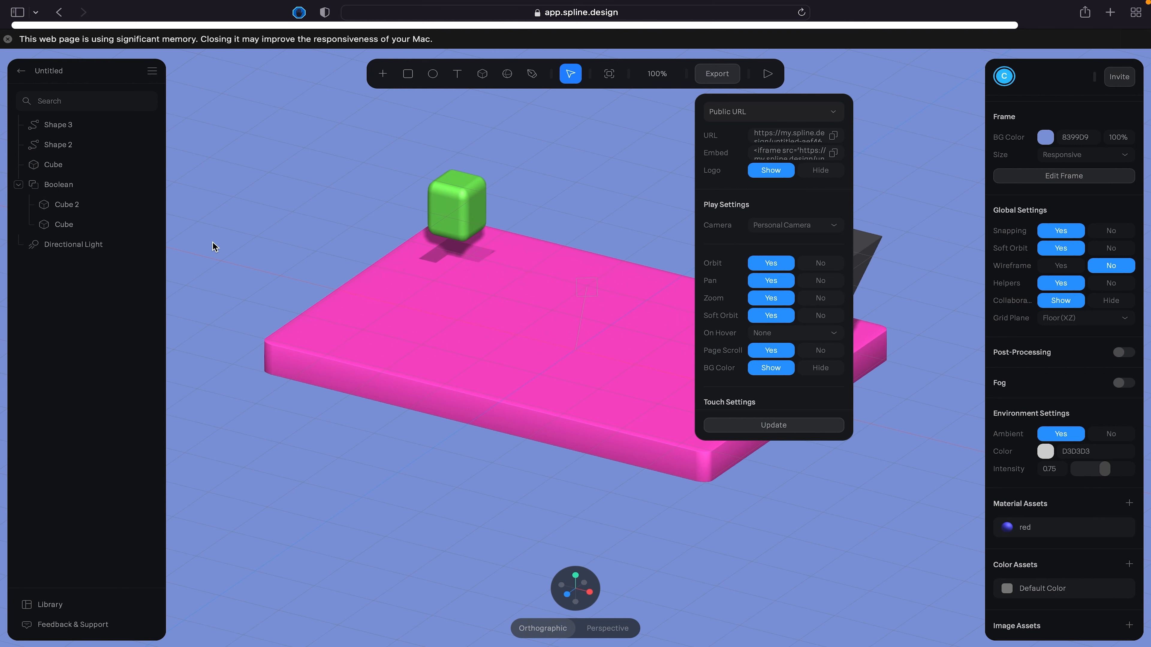
left_click(468, 285)
scroll(740, 303, "down", 4)
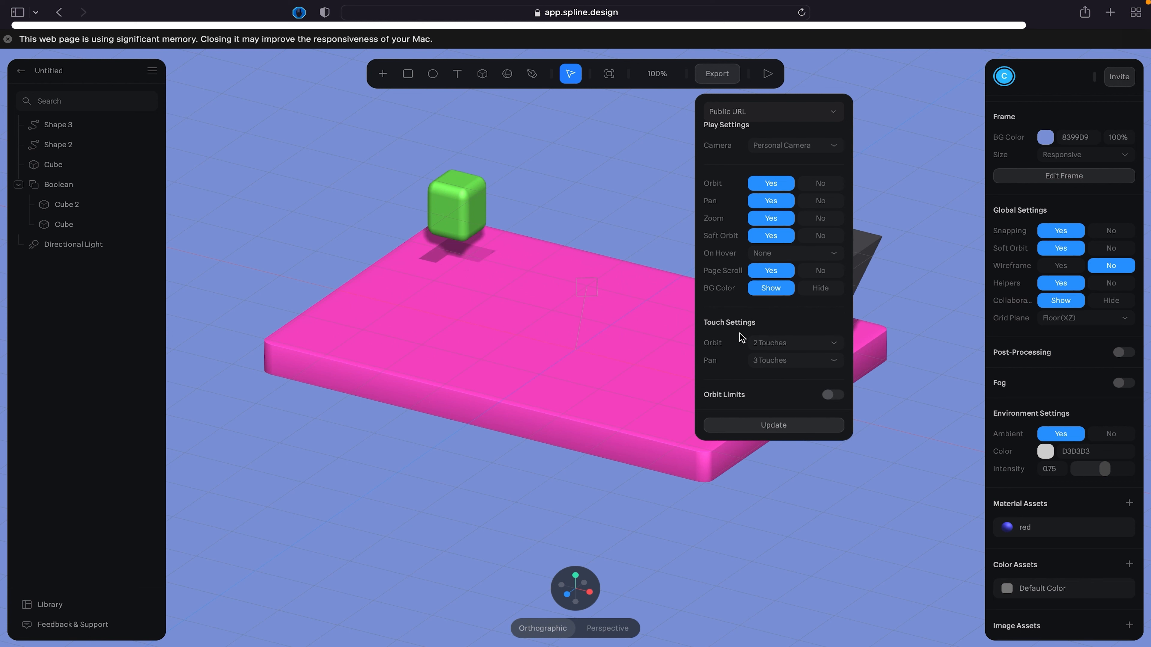
scroll(740, 338, "down", 5)
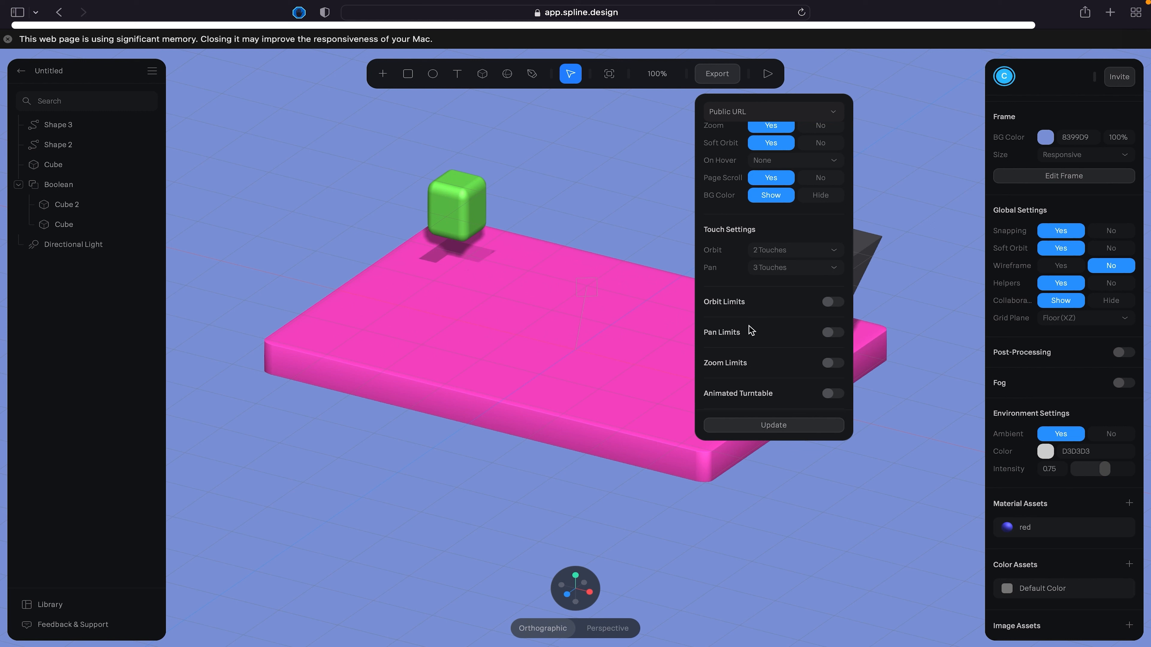
scroll(770, 306, "down", 1)
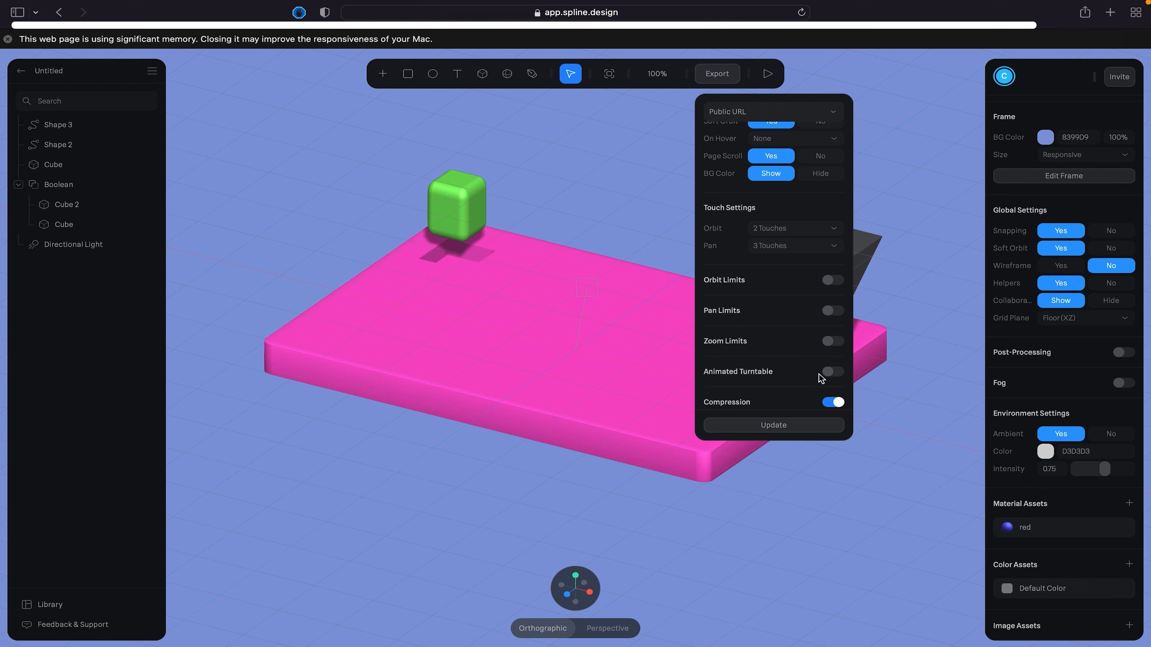
left_click(833, 372)
scroll(788, 372, "down", 1)
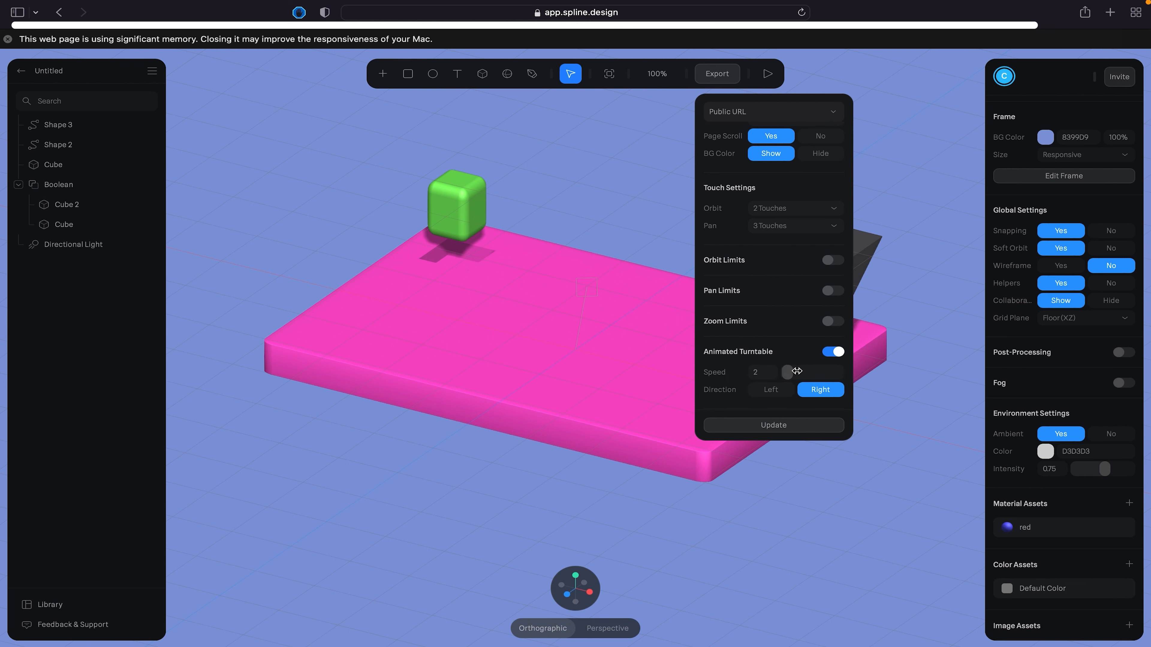
scroll(769, 378, "down", 3)
left_click(774, 425)
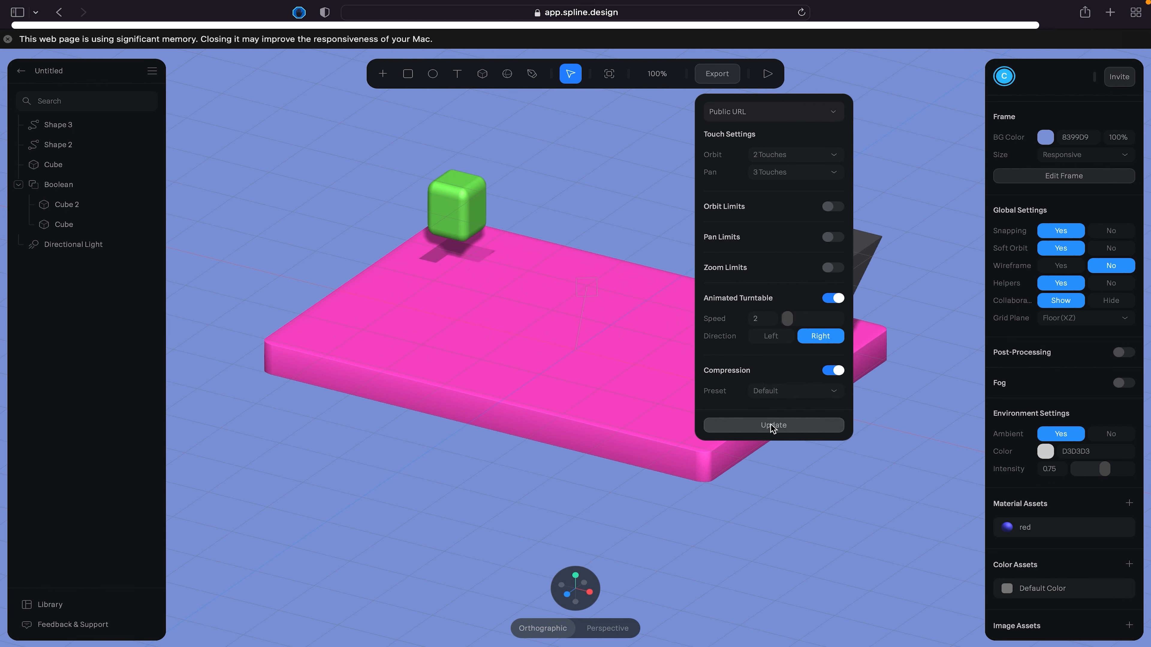
- Copy the scene's public URL to the clipboard and close the export settings
scroll(774, 317, "up", 12)
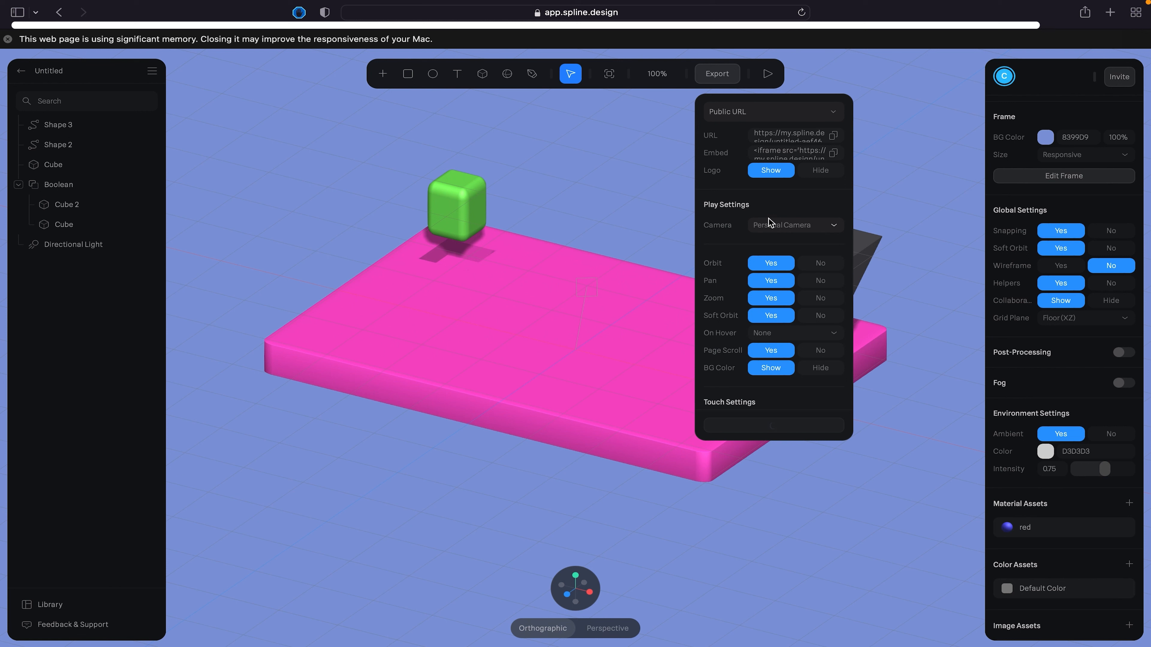
left_click(833, 135)
left_click(630, 164)
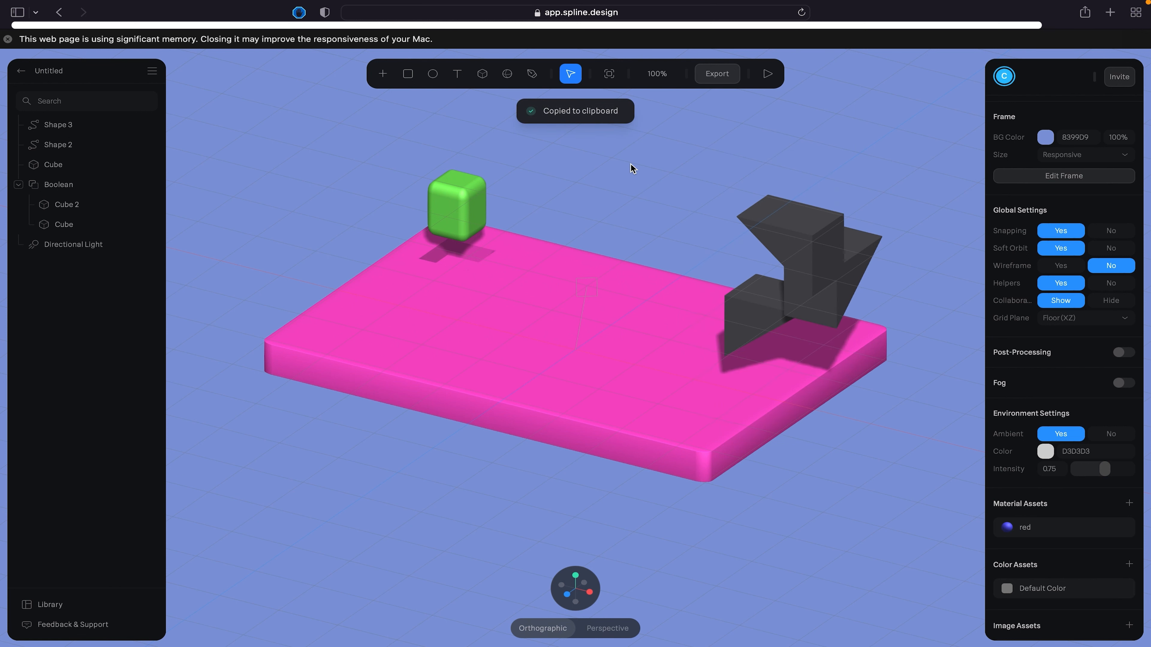
- Check which cameras the Public URL play settings offer, and leave the export settings as they are
left_click(725, 74)
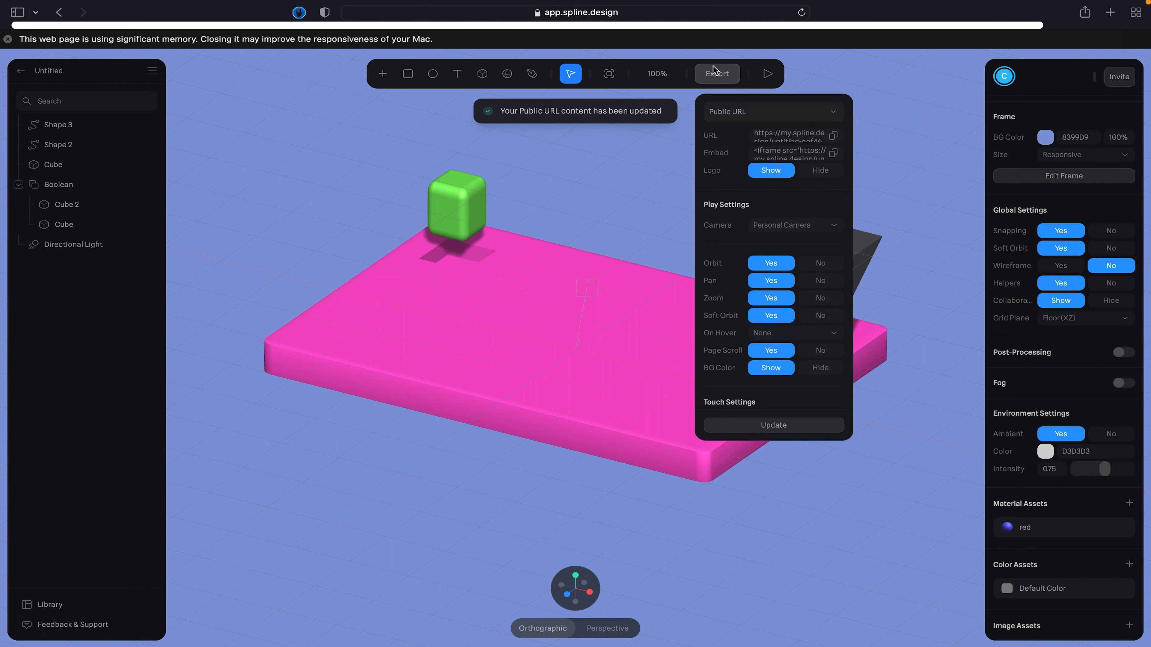
left_click(795, 224)
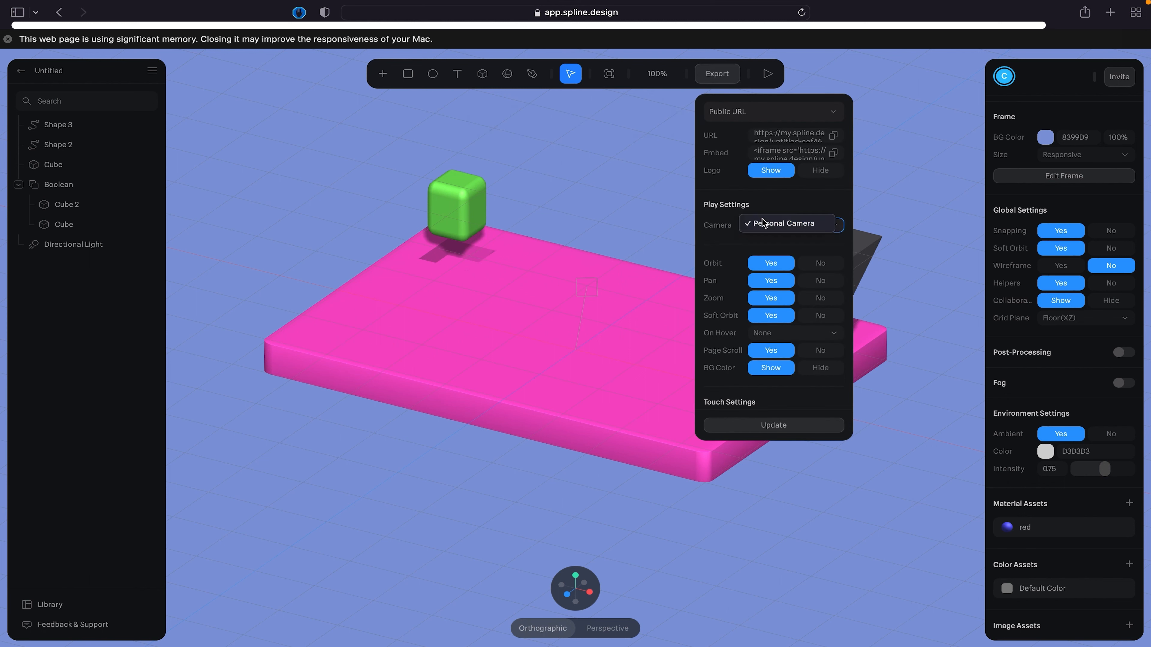
left_click(666, 207)
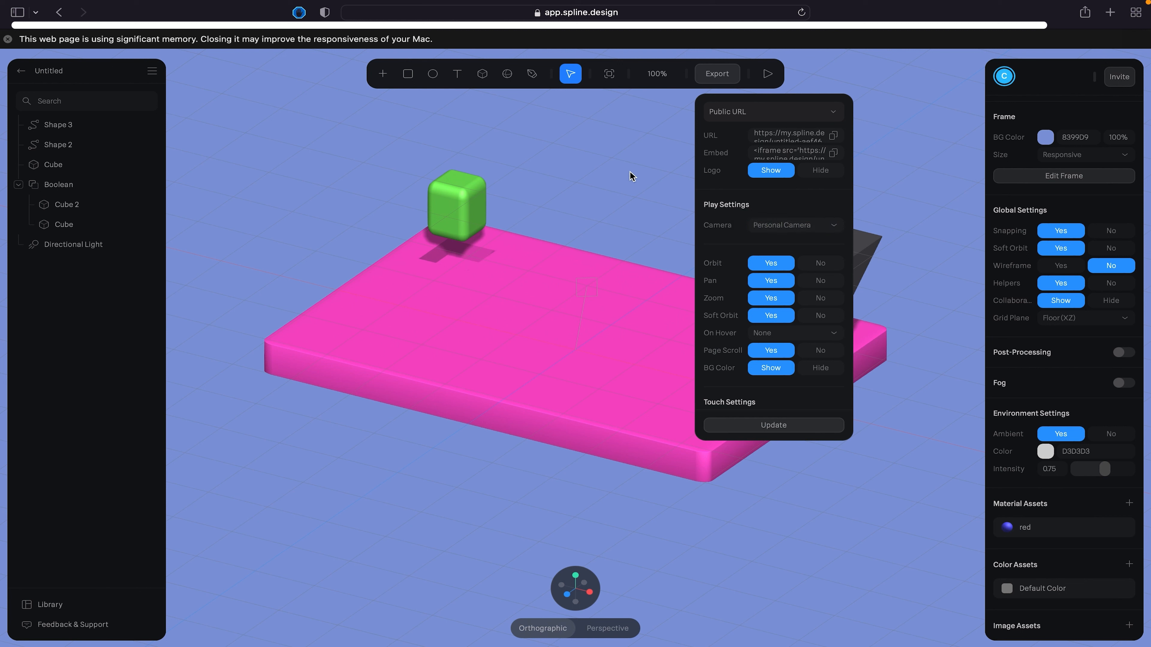
left_click(917, 120)
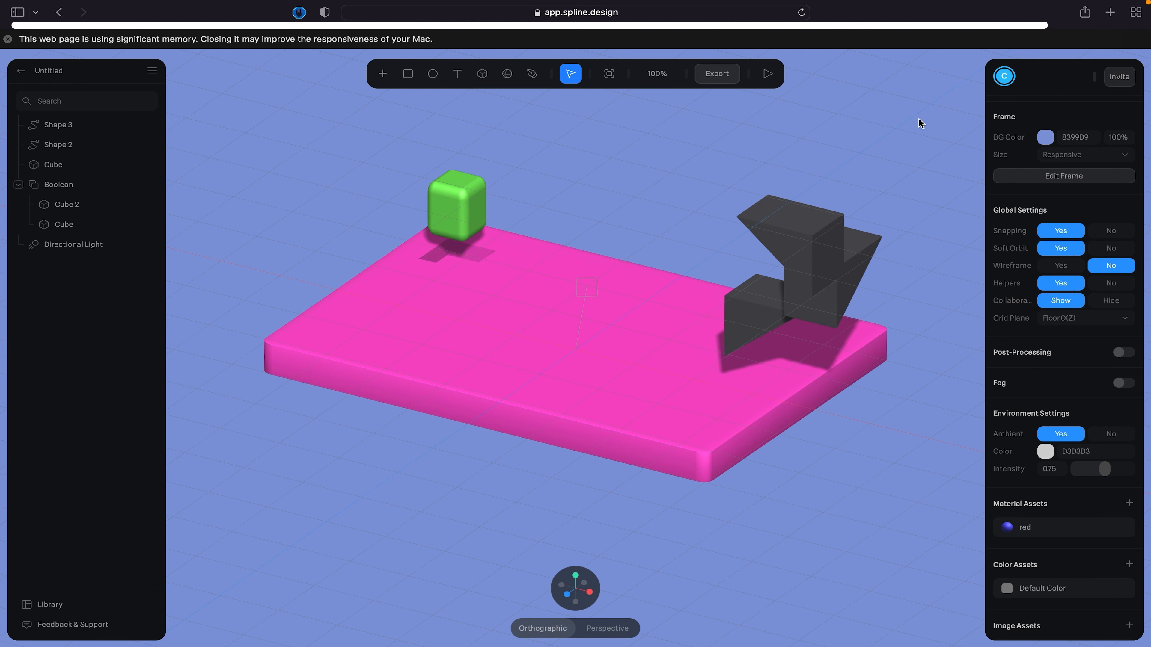
- Browse the ready-made objects in the Library across all categories, down to Space, Sports and Stationary
left_click(150, 68)
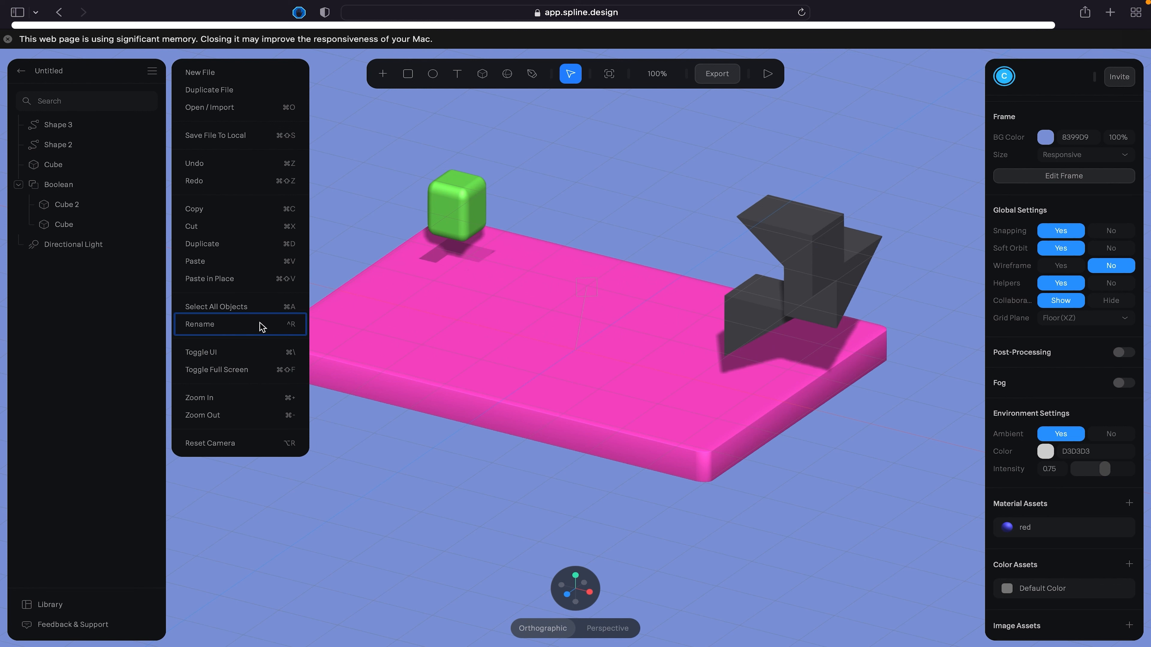
left_click(52, 606)
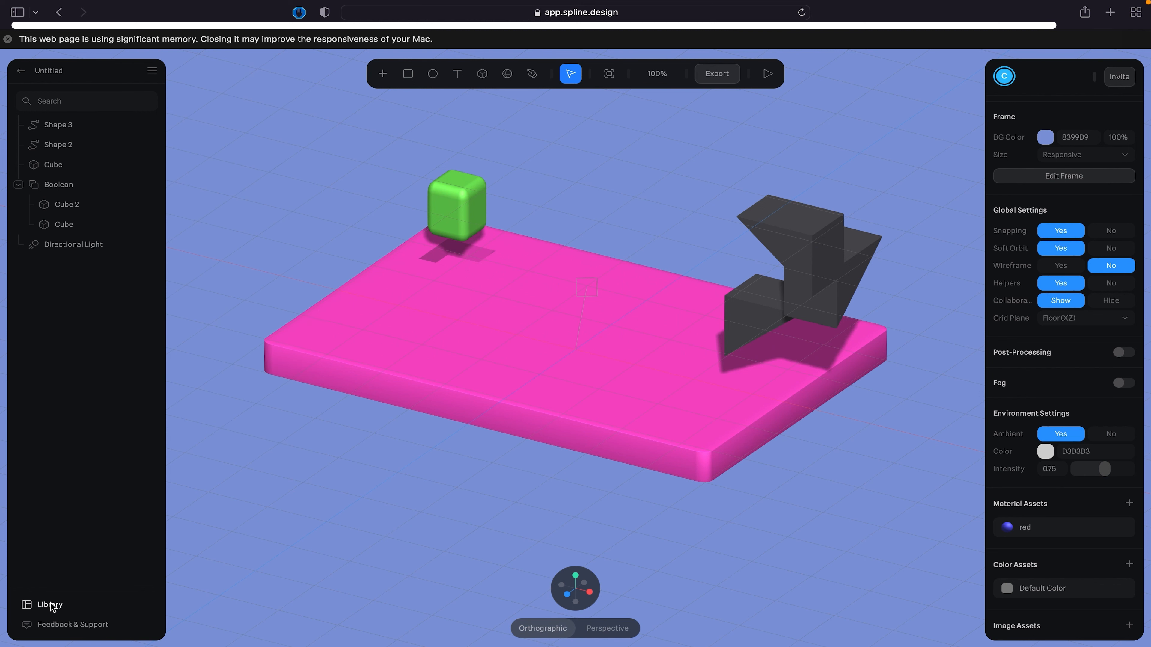
left_click(51, 605)
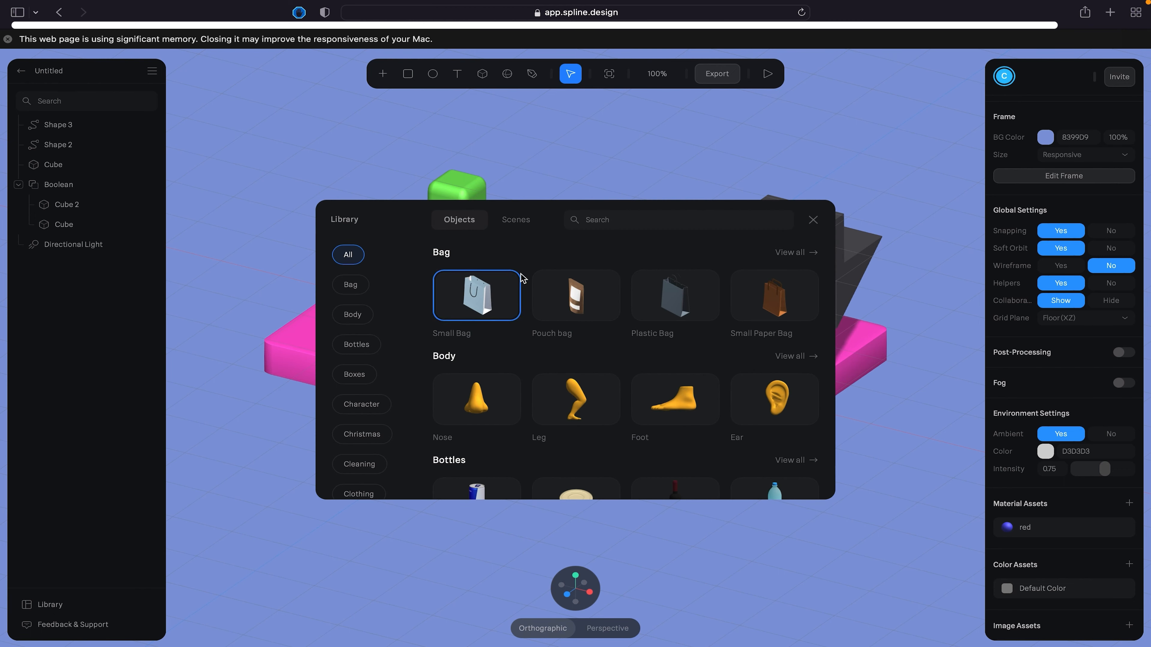
scroll(541, 368, "down", 5)
scroll(498, 402, "down", 5)
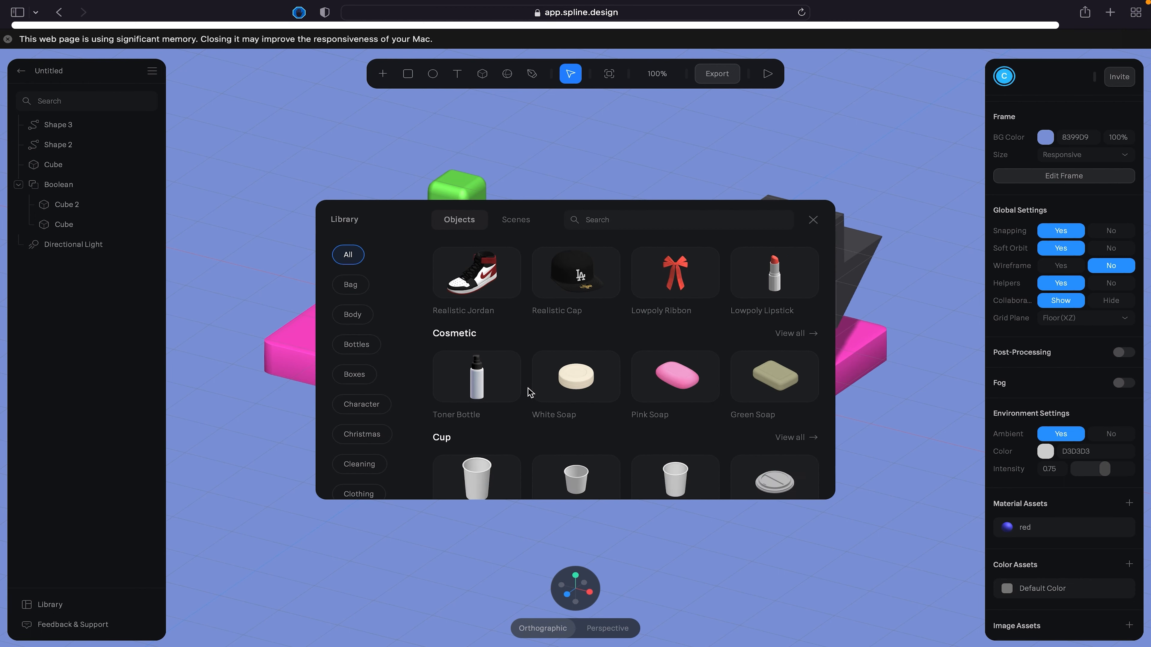
scroll(533, 386, "down", 15)
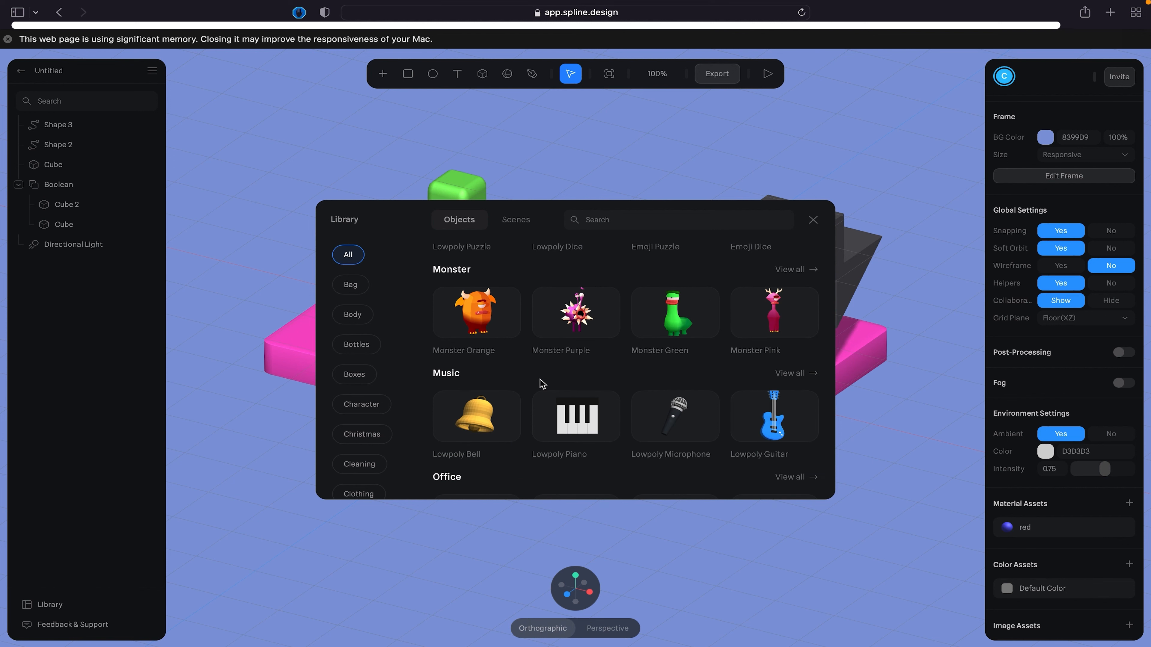
scroll(596, 352, "down", 10)
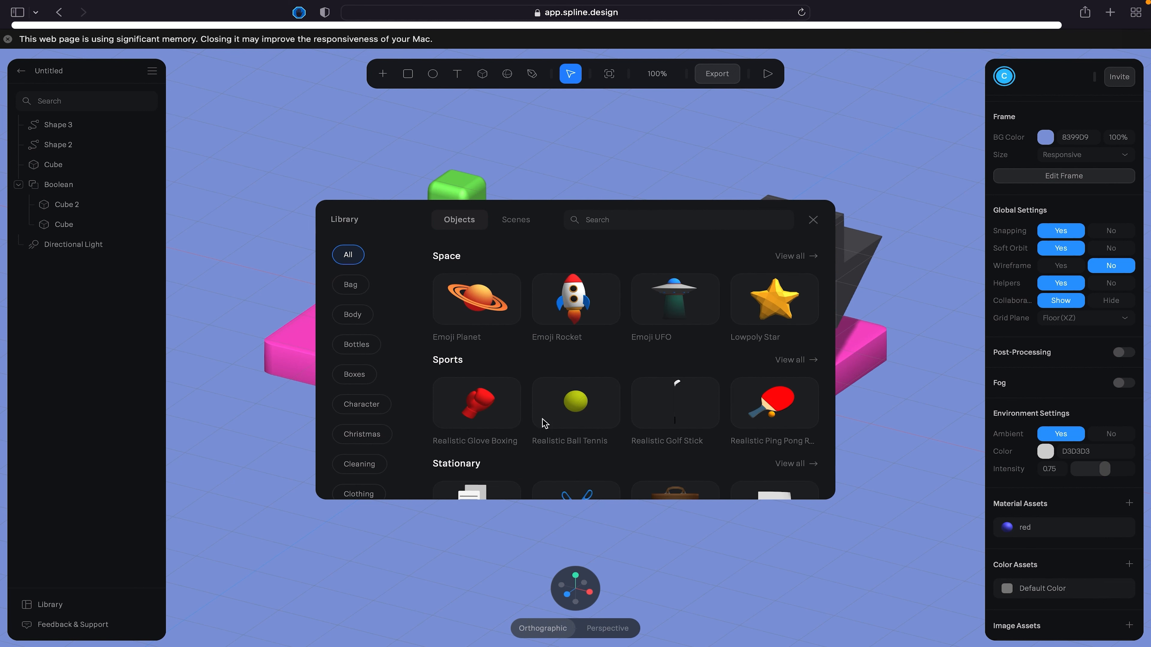
- Look through the Library's ready-made scenes, return to its objects and close the Library
left_click(521, 222)
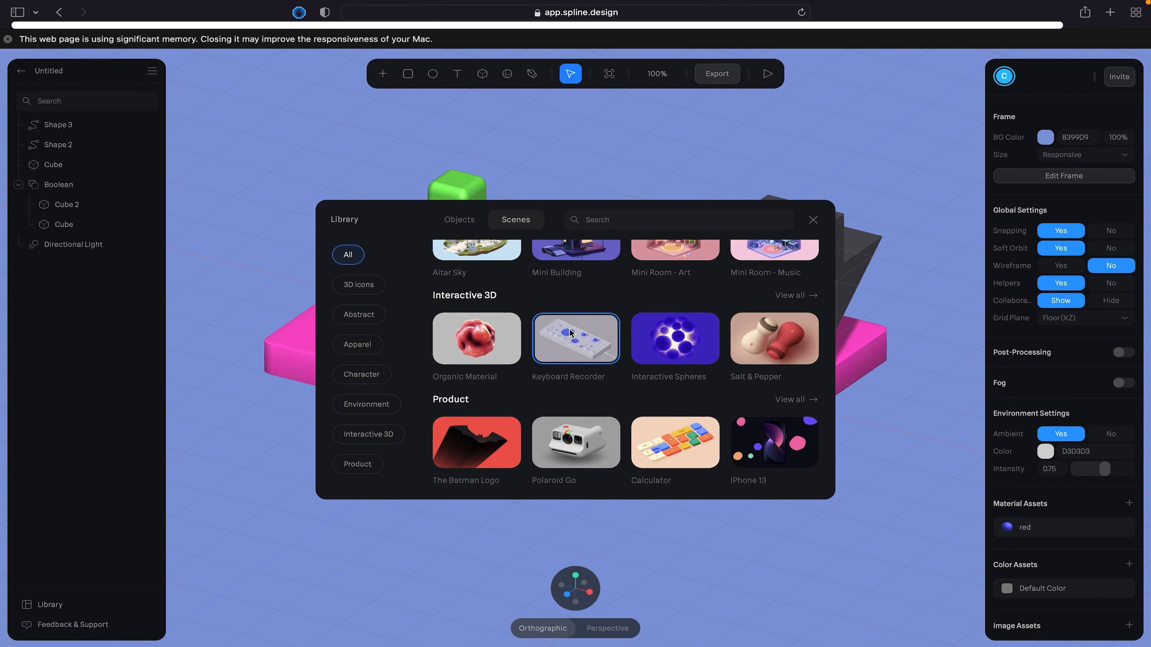
scroll(570, 334, "up", 10)
scroll(571, 336, "up", 2)
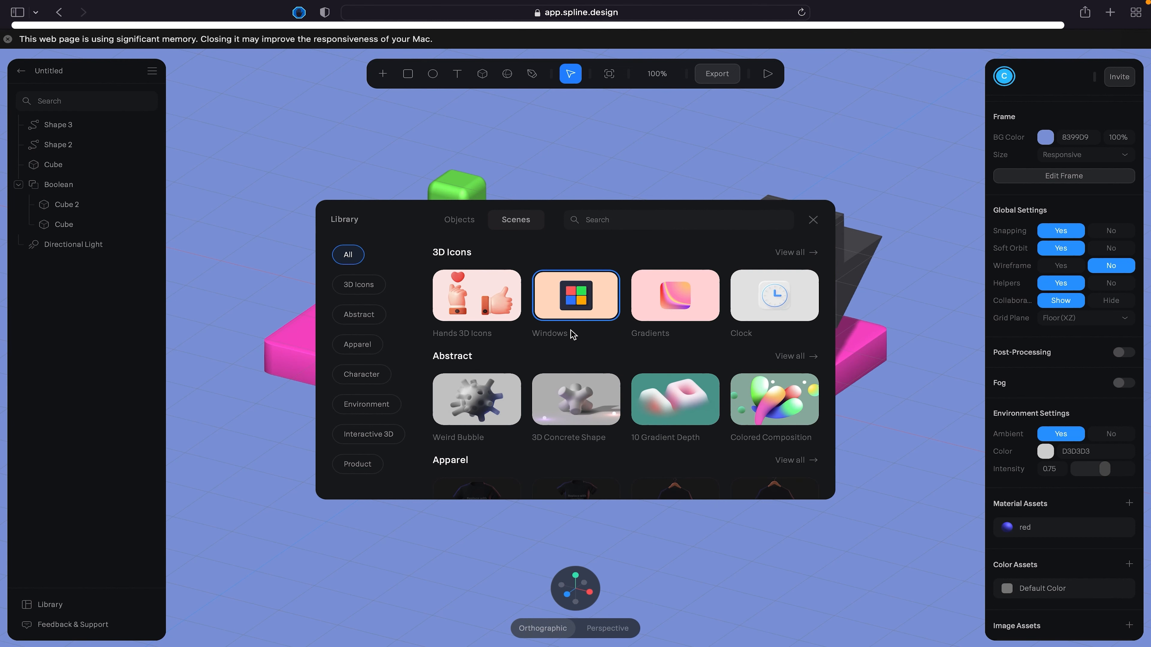
scroll(570, 288, "down", 10)
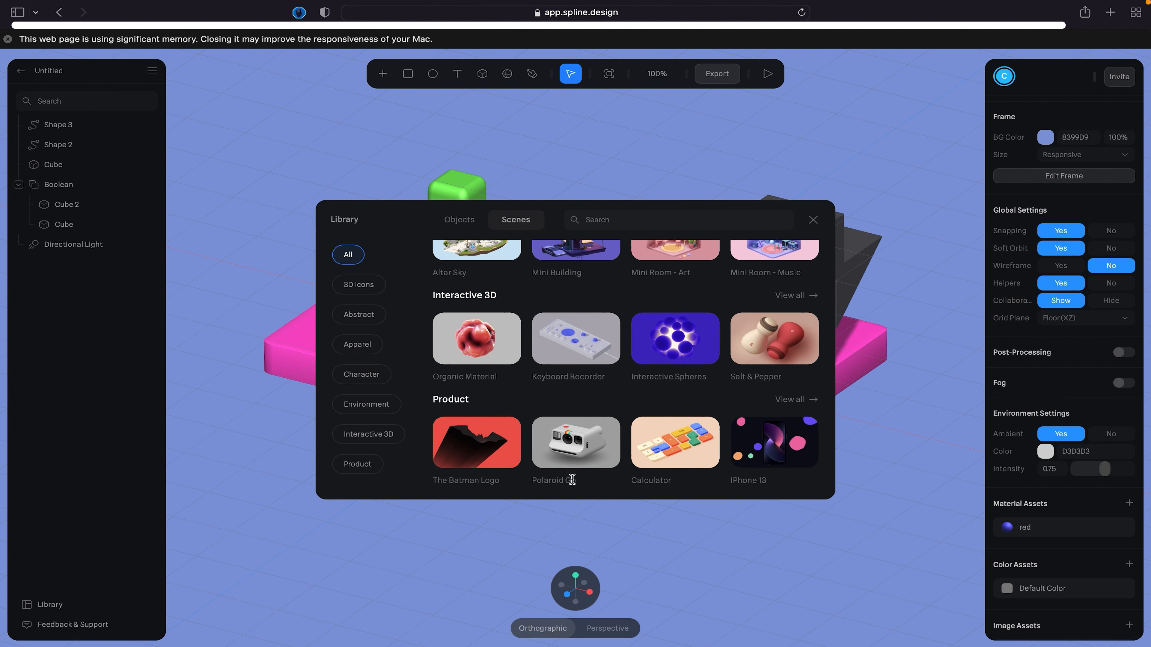
left_click(458, 220)
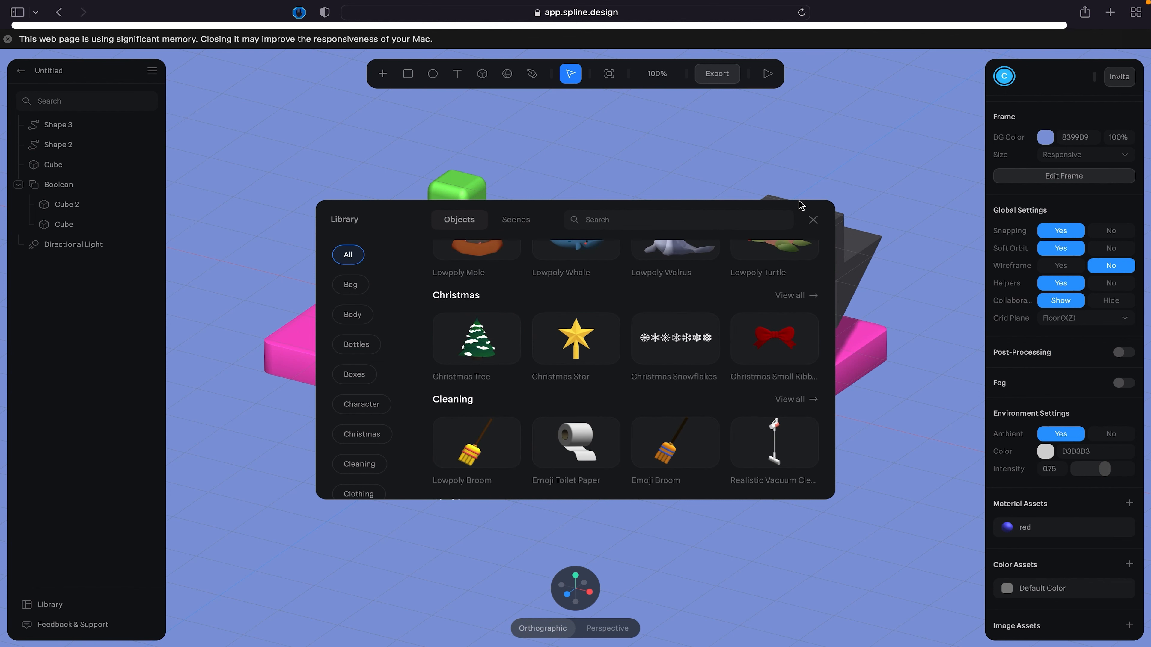
left_click(813, 221)
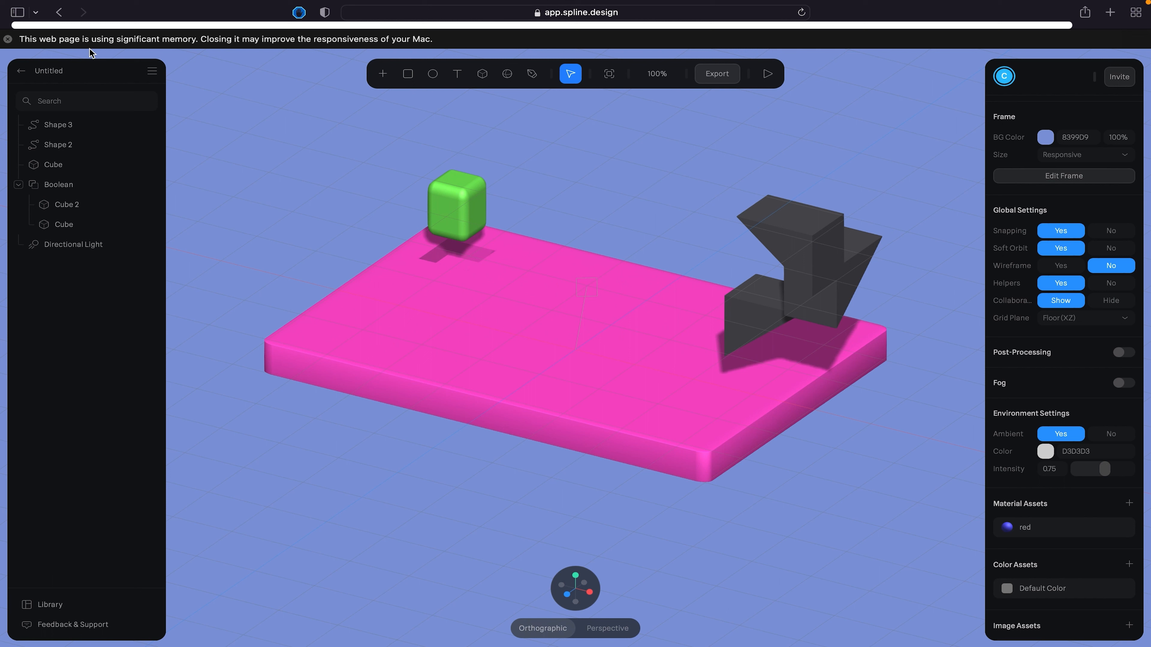
left_click(152, 71)
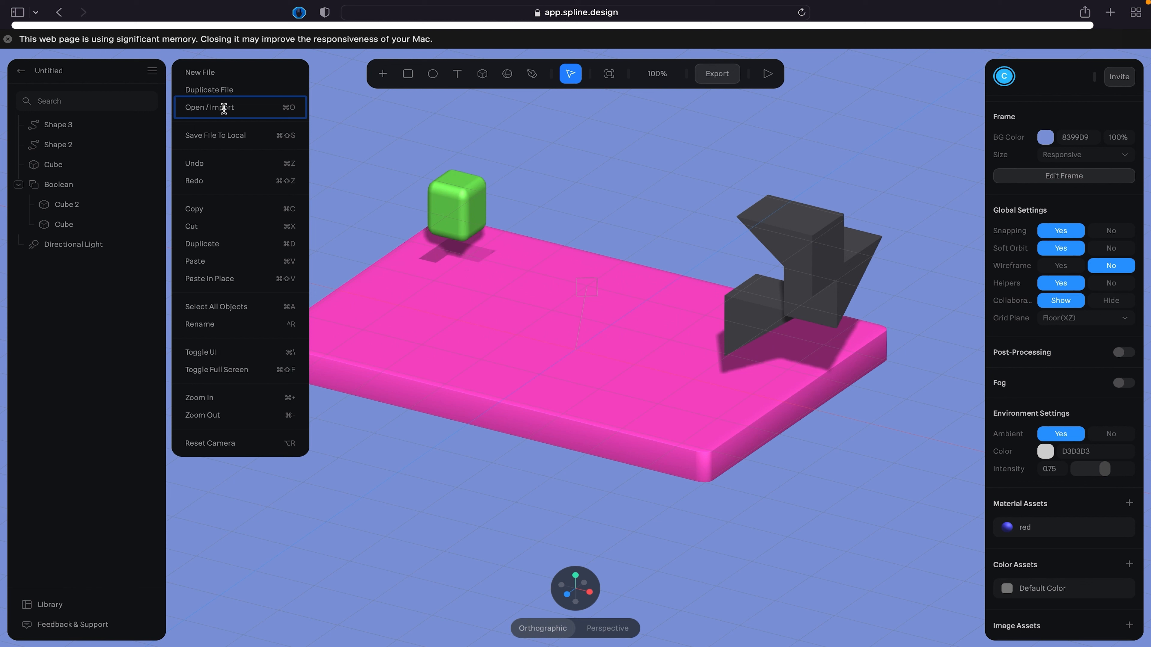
left_click(363, 102)
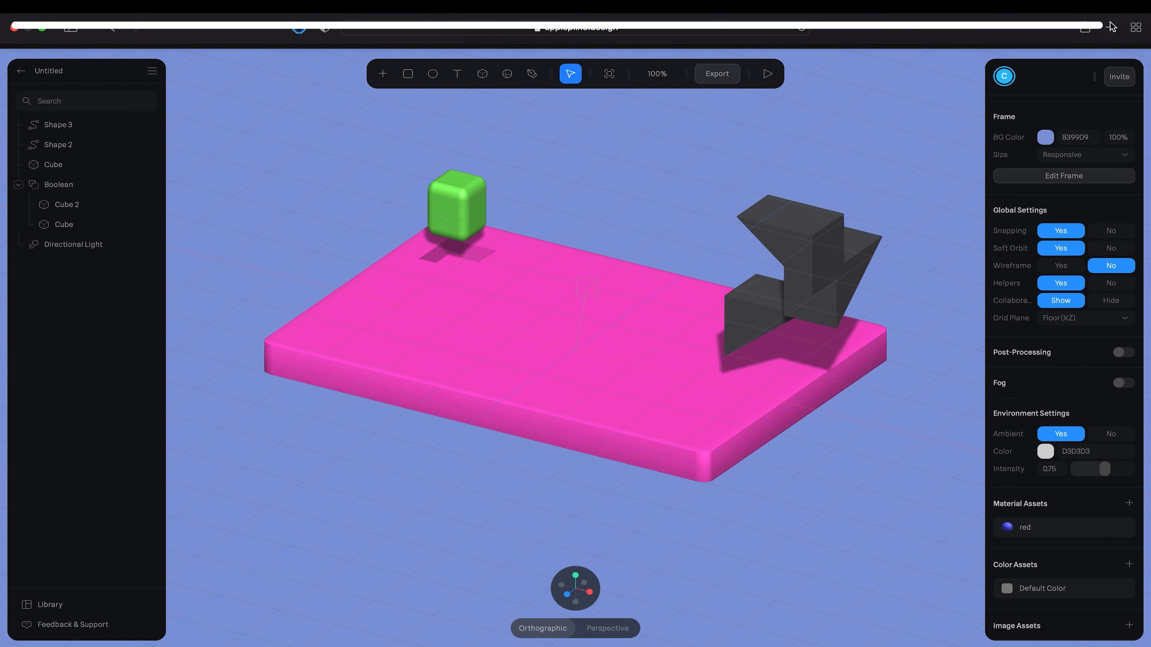
- Open the copied public URL of the scene in a new browser tab
left_click(1111, 25)
type("https://my.spline.design/untitled-aef460f16ef6f5bfdd469c94c125ce56/")
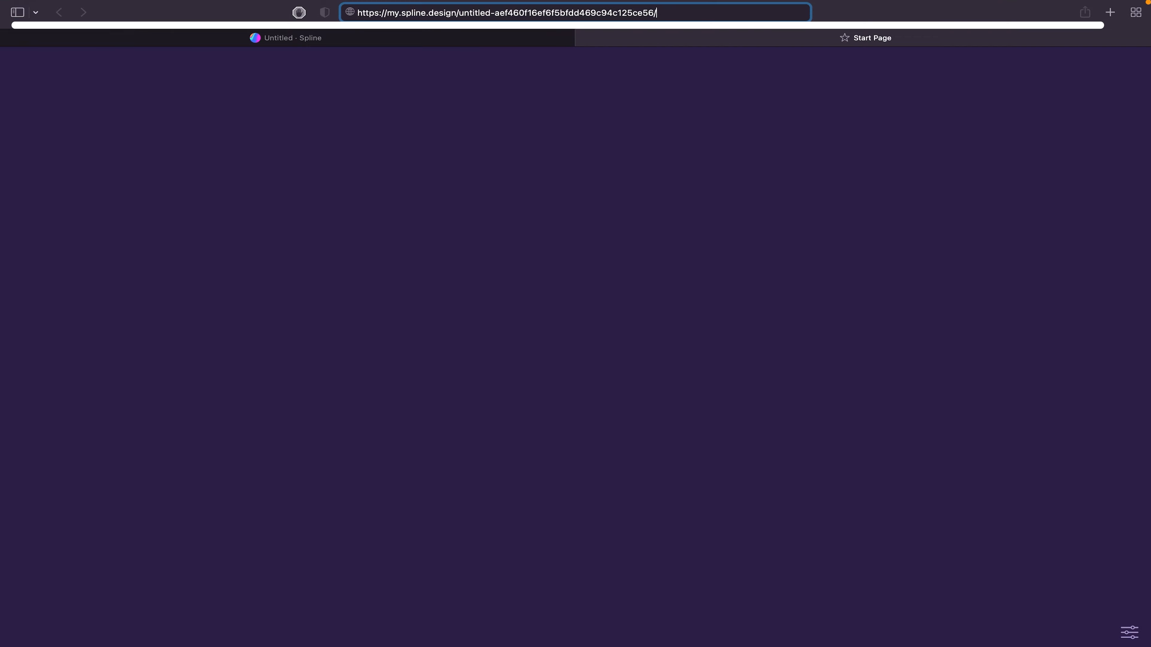
key("Return")
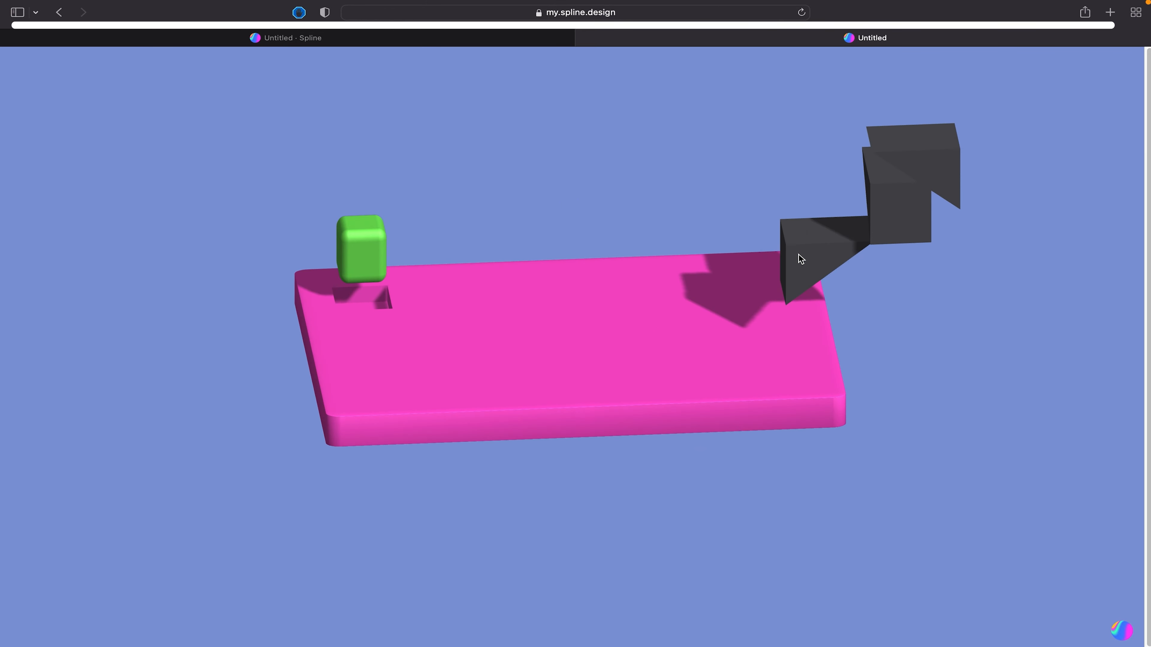
- Zoom and orbit around the published scene to examine its turntable animation
scroll(706, 280, "down", 5)
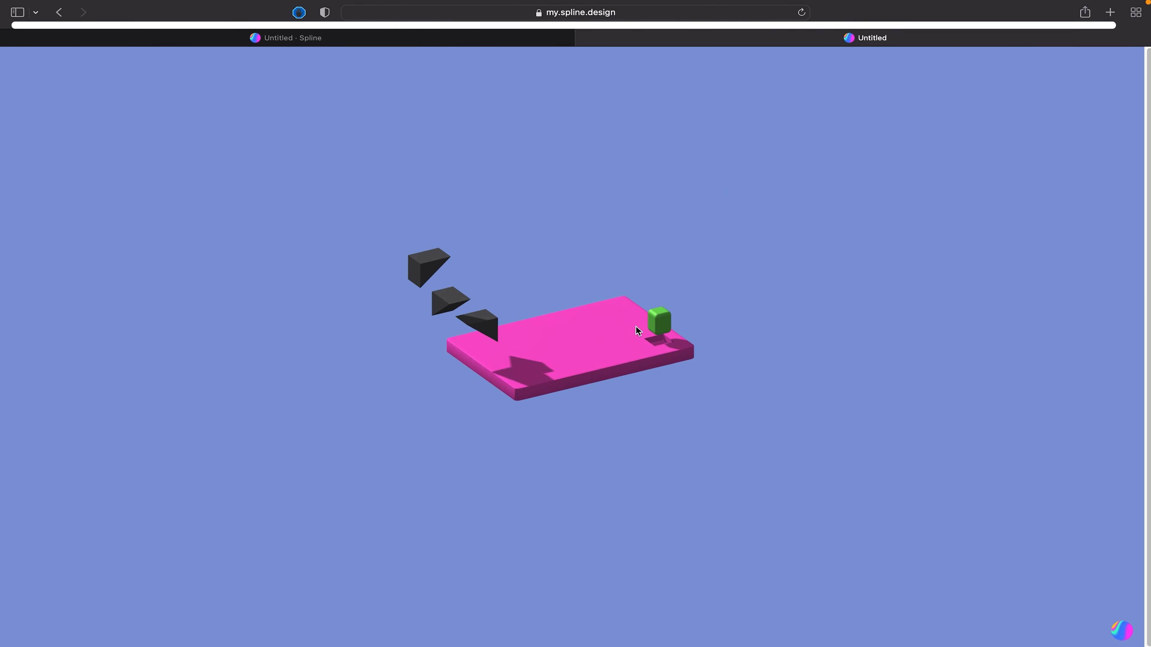
left_click_drag(637, 331, 507, 317)
scroll(476, 356, "down", 5)
scroll(485, 336, "up", 5)
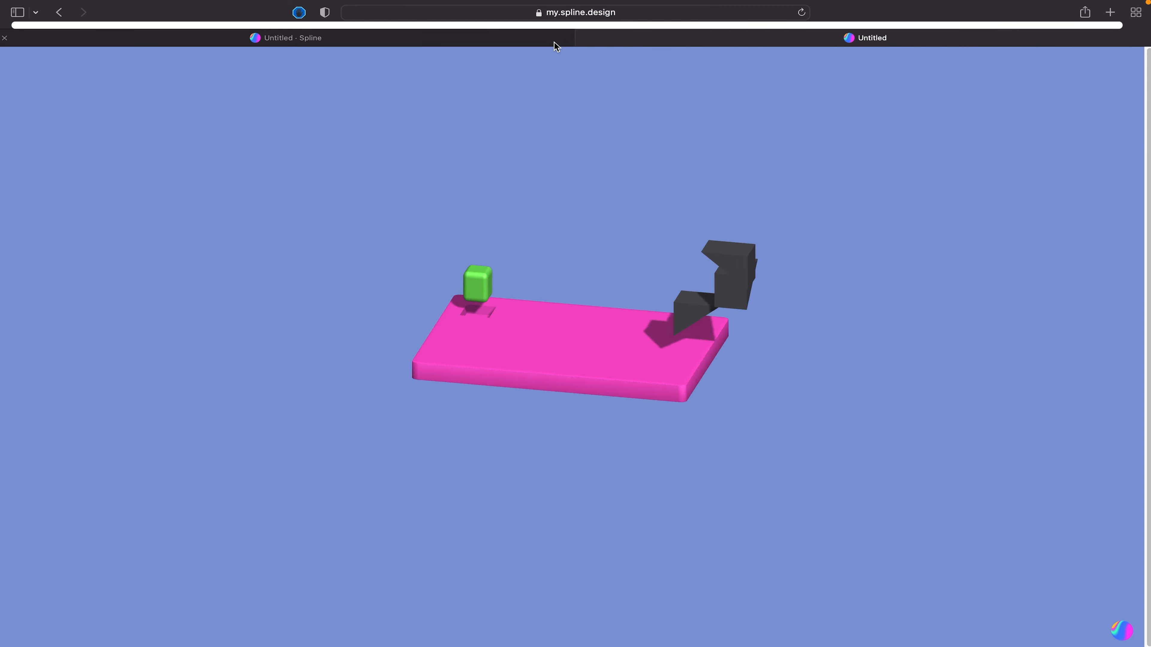
- Switch back to the Spline editor tab and leave the scene for the My Files overview
left_click(447, 43)
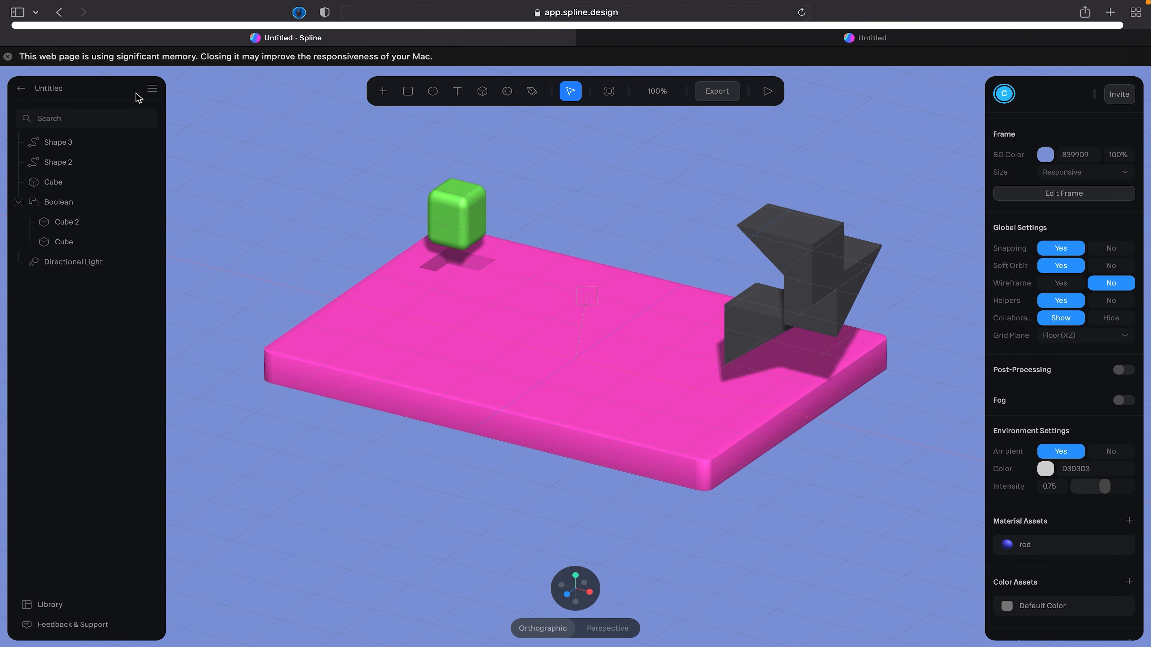
left_click(20, 90)
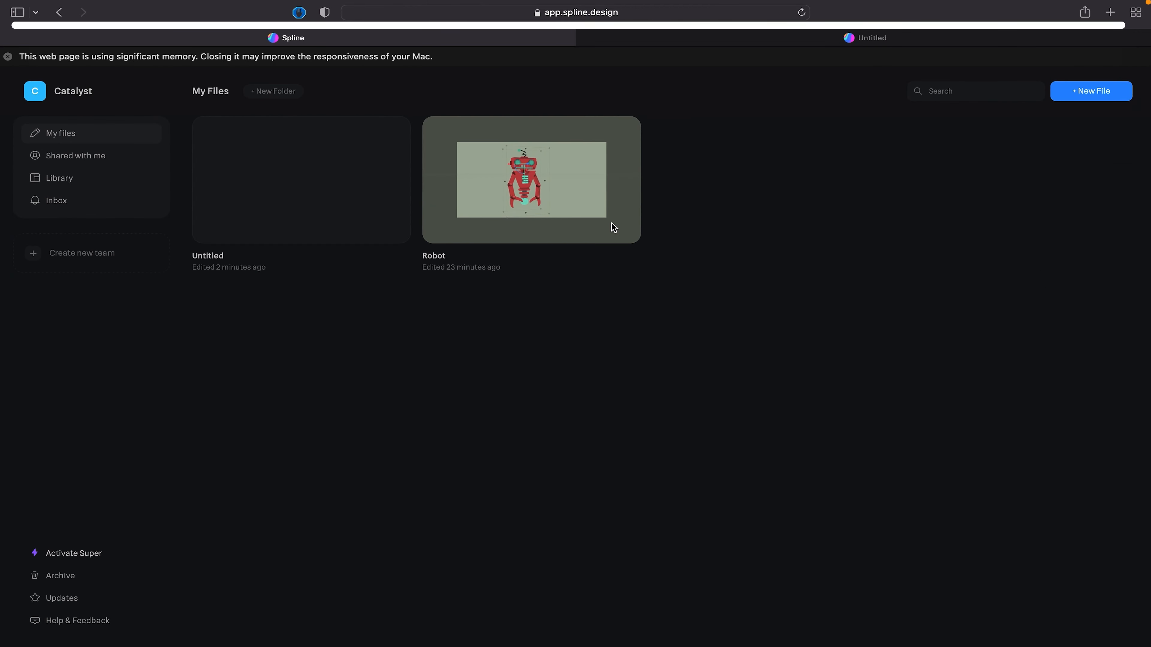